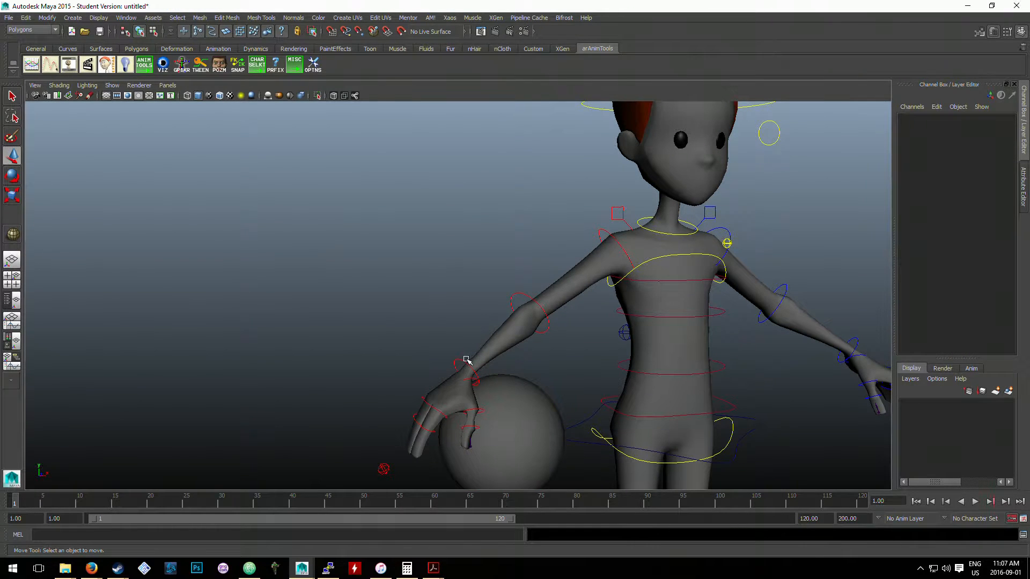
pyautogui.click(489, 387)
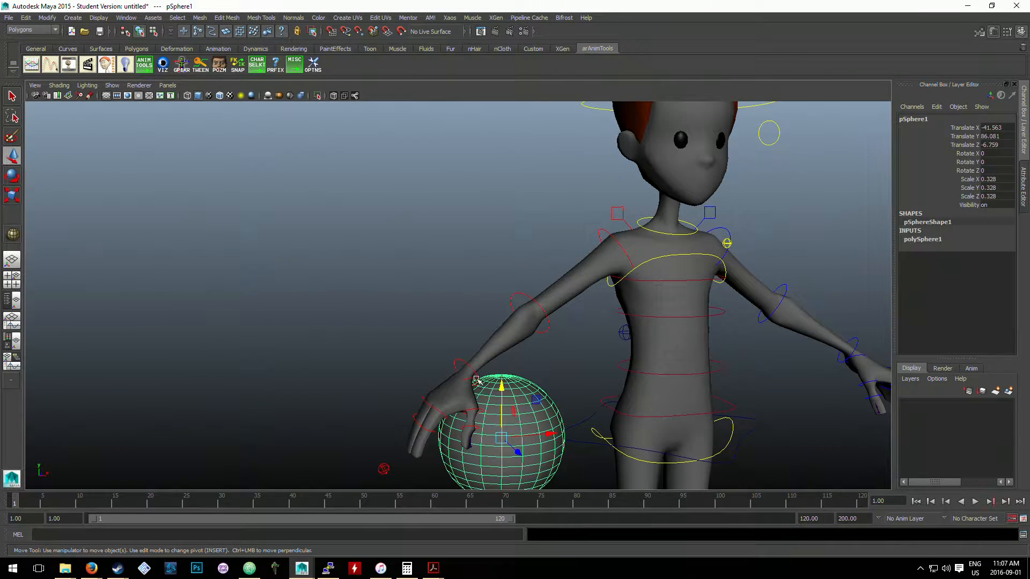
pyautogui.click(464, 364)
pyautogui.click(516, 410)
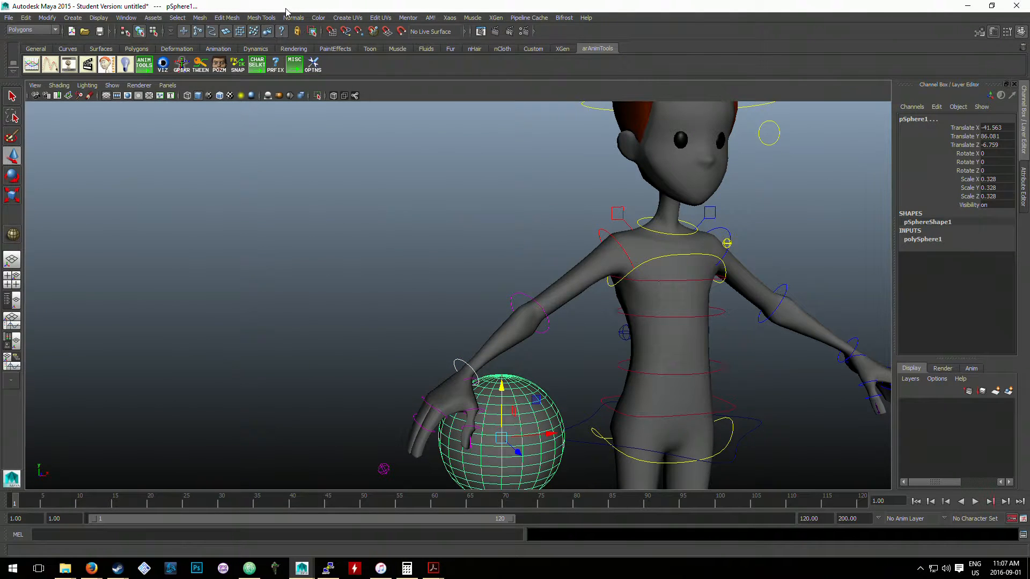
pyautogui.click(484, 277)
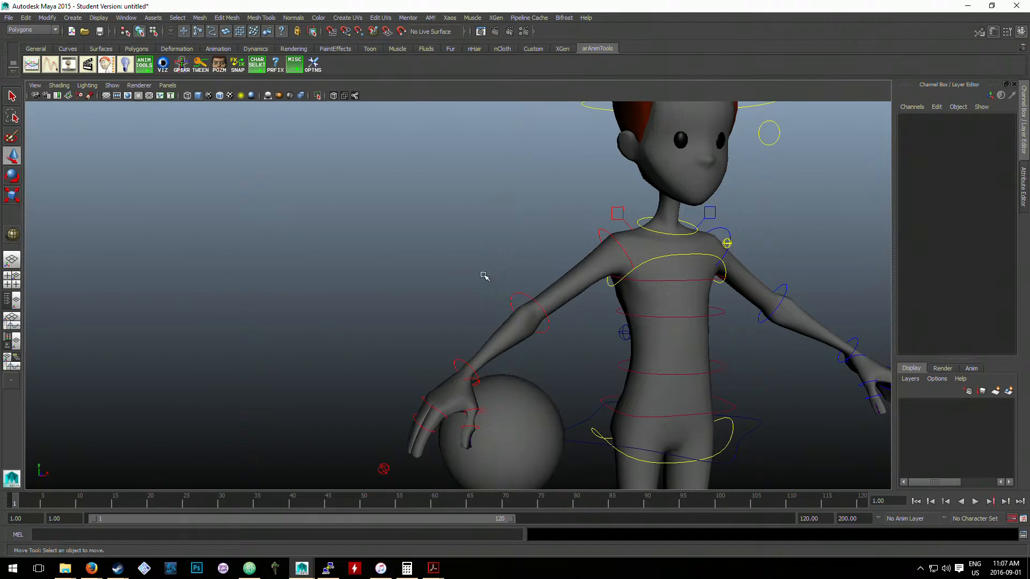
pyautogui.click(458, 363)
pyautogui.click(540, 466)
pyautogui.click(536, 401)
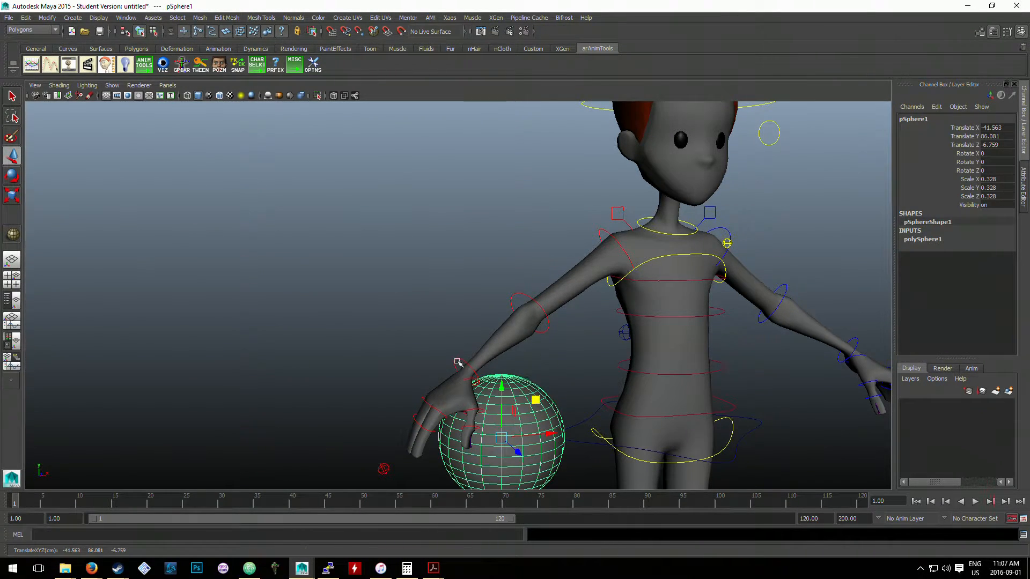
pyautogui.click(429, 333)
# - Select the right wrist control and then add the ball to the selection, and switch to the Animation menu set
pyautogui.click(464, 363)
pyautogui.keyDown('shift'); pyautogui.click(515, 424); pyautogui.keyUp('shift')
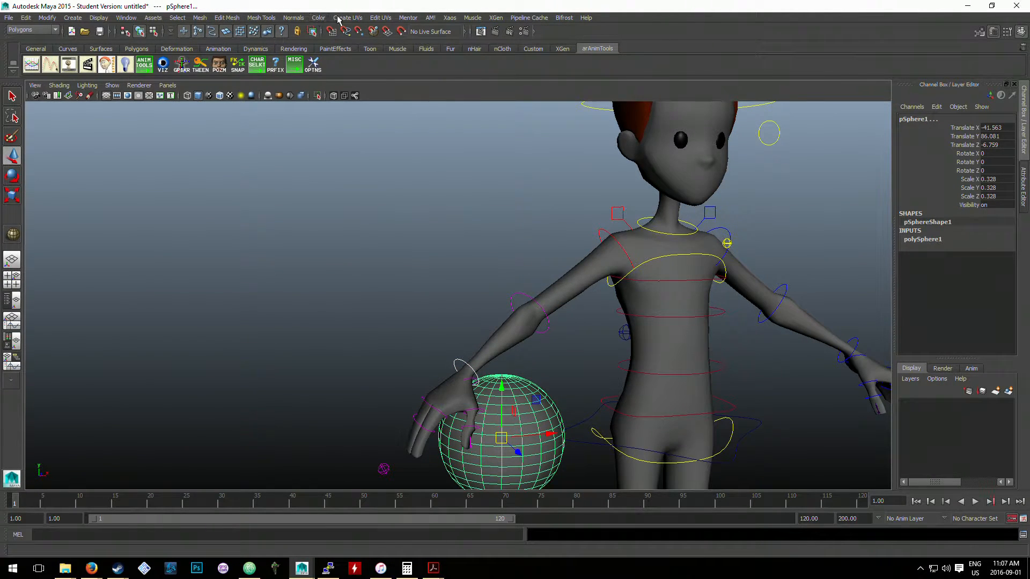
pyautogui.click(32, 30)
pyautogui.click(24, 37)
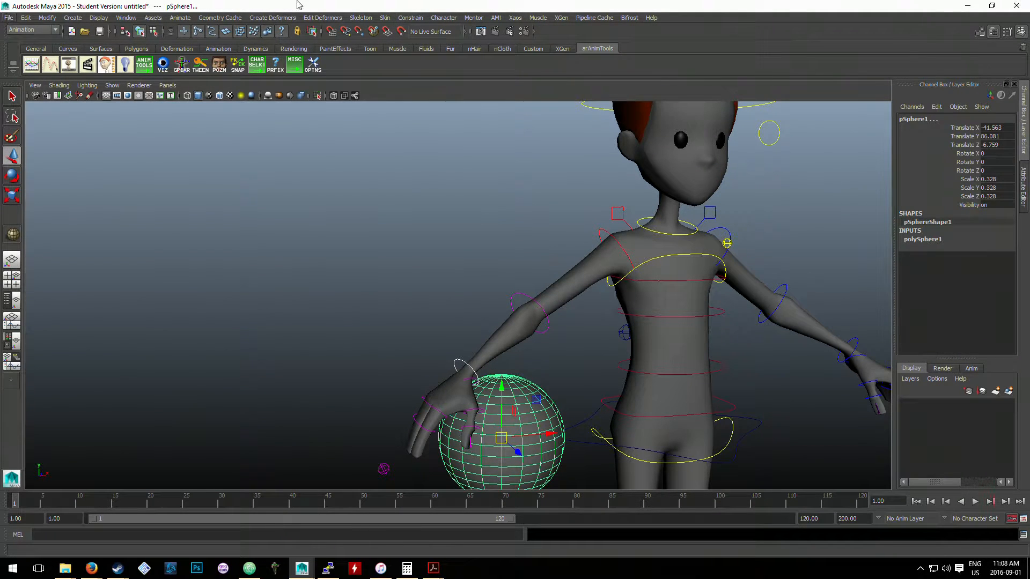
# - Apply a Parent constraint so that the ball follows the right wrist control
pyautogui.click(400, 19)
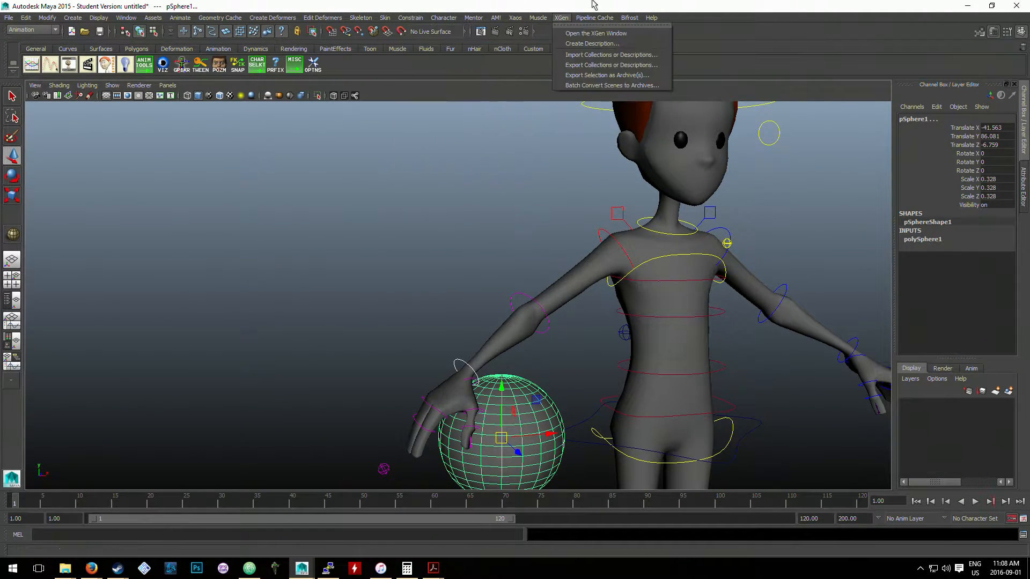
pyautogui.click(398, 19)
pyautogui.click(403, 19)
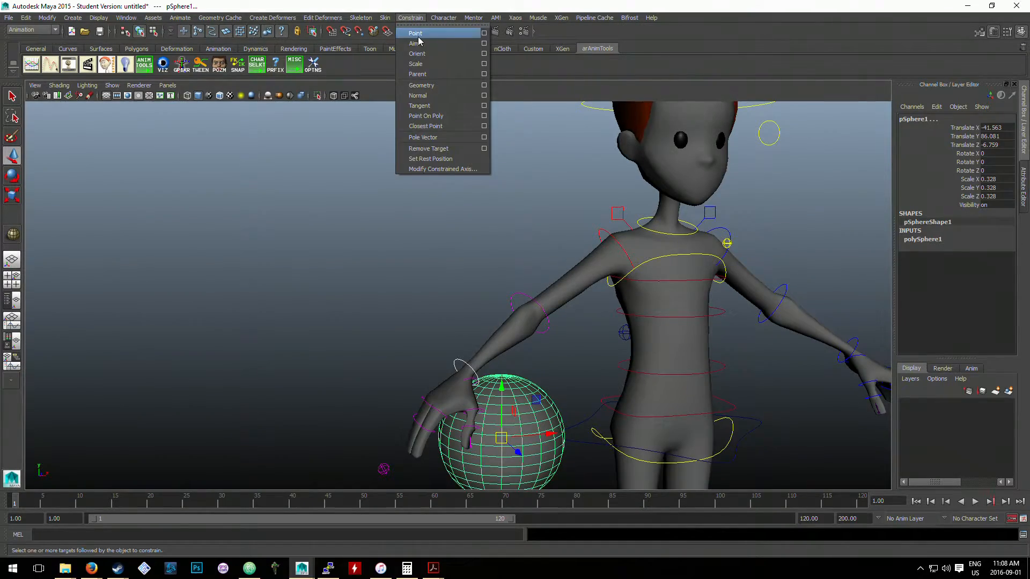
pyautogui.click(610, 6)
pyautogui.moveTo(610, 7); pyautogui.dragTo(489, 1)
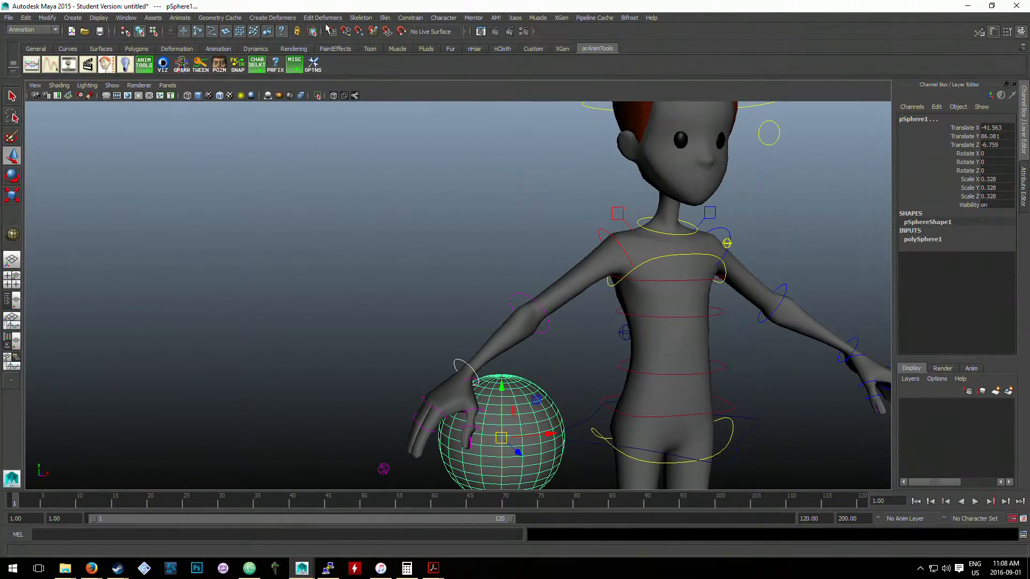
pyautogui.click(406, 19)
pyautogui.click(858, 5)
pyautogui.doubleClick(803, 7)
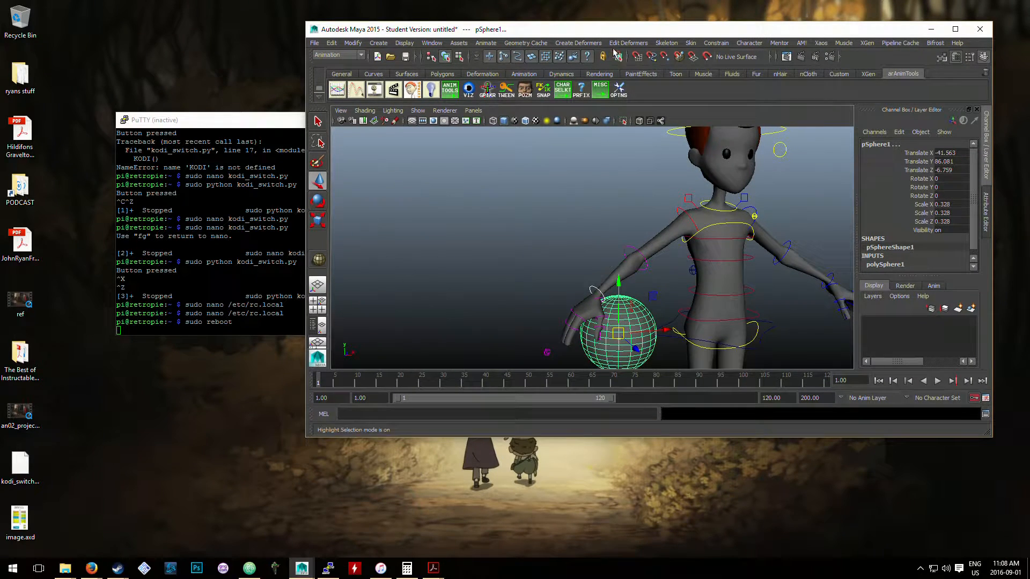
pyautogui.click(717, 43)
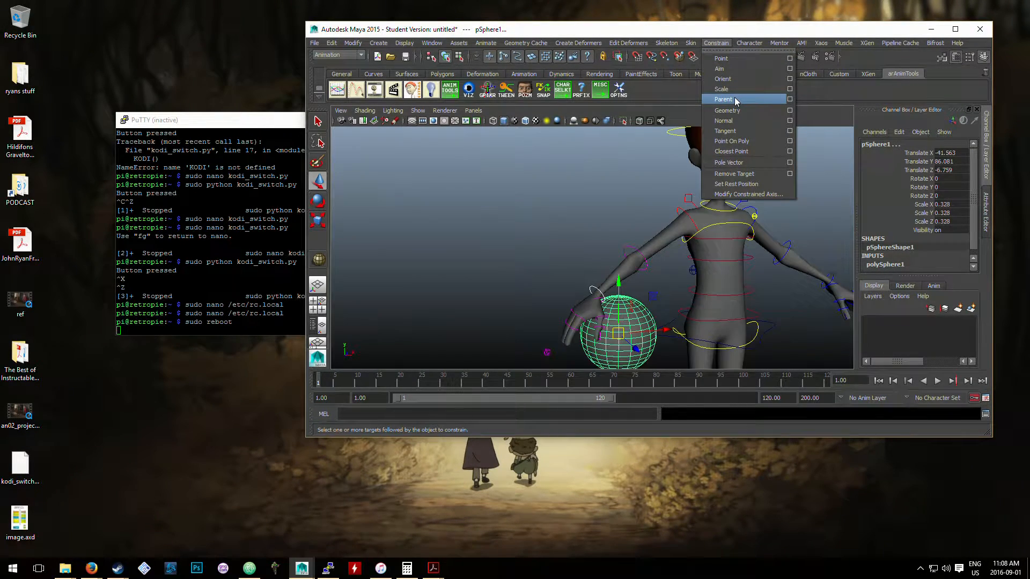
pyautogui.click(723, 100)
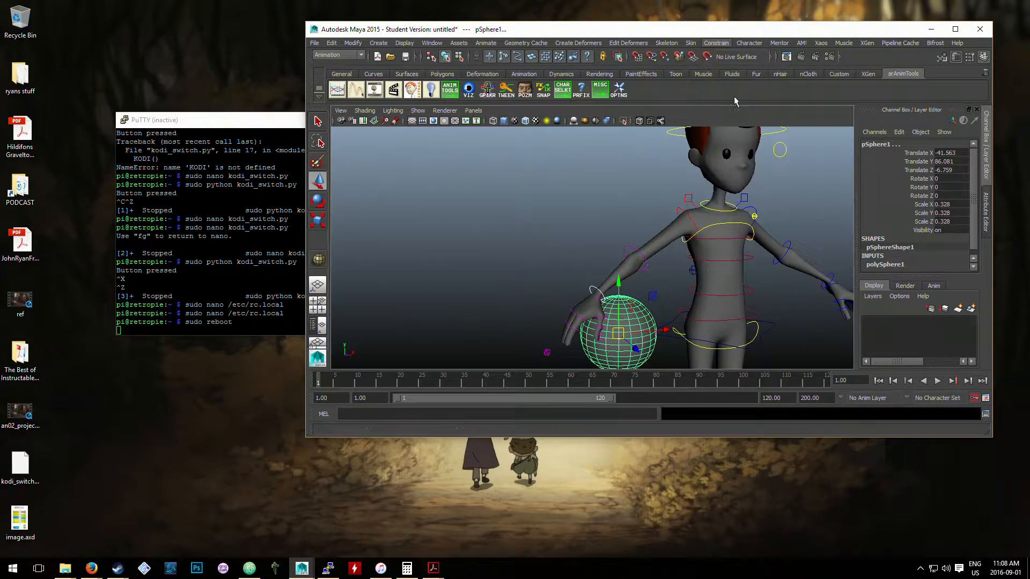
# - Rotate the right wrist control to test the ball's constraint, and undo the rotation
pyautogui.click(611, 252)
pyautogui.click(596, 289)
pyautogui.press('e')
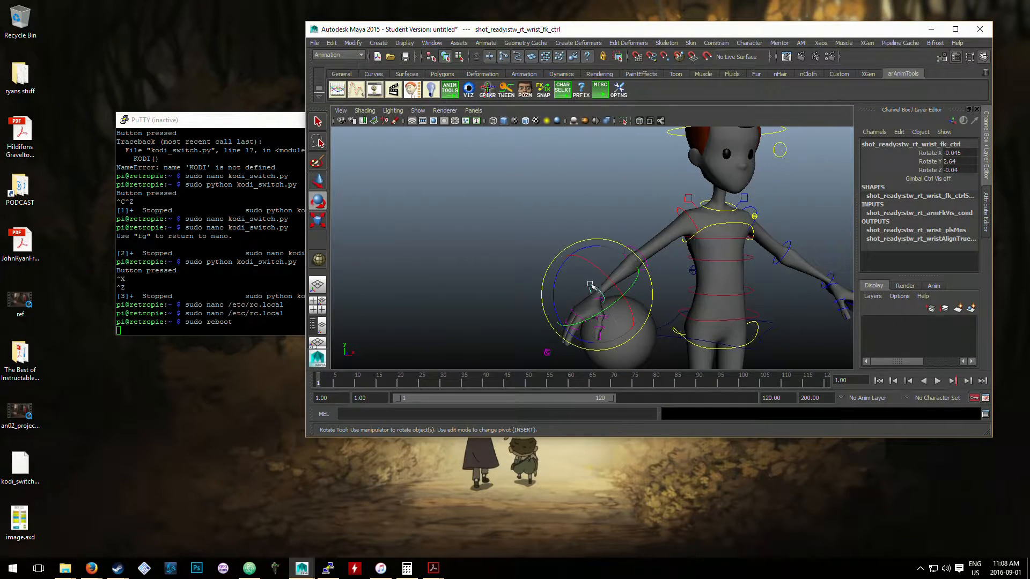
pyautogui.moveTo(555, 272)
pyautogui.mouseDown()
pyautogui.moveTo(569, 248)
pyautogui.moveTo(469, 234)
pyautogui.moveTo(540, 274)
pyautogui.moveTo(554, 265)
pyautogui.mouseUp()
pyautogui.hotkey('ctrl', 'z')
pyautogui.hotkey('ctrl', 'z')
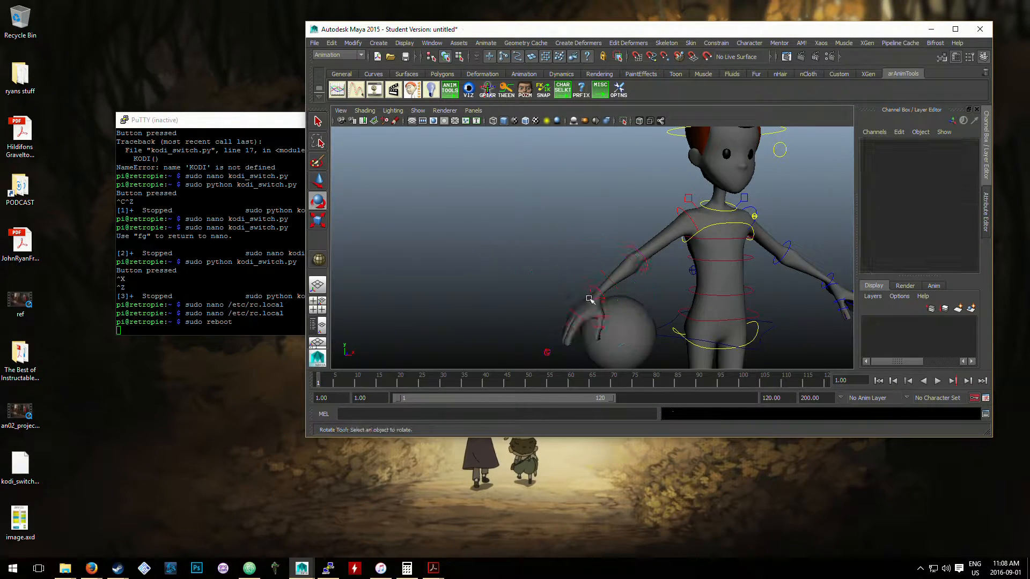
# - Rotate the right wrist control to about -70° in X and key it at frame 1
pyautogui.keyDown('alt'); pyautogui.moveTo(596, 301); pyautogui.dragTo(599, 200, button='middle'); pyautogui.keyUp('alt')
pyautogui.click(595, 202)
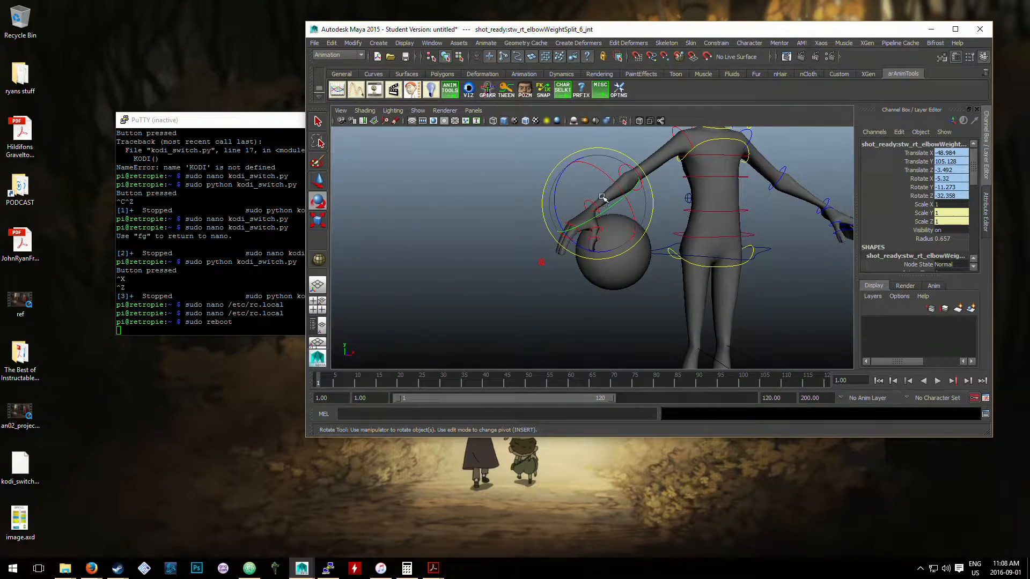
pyautogui.click(528, 188)
pyautogui.click(591, 202)
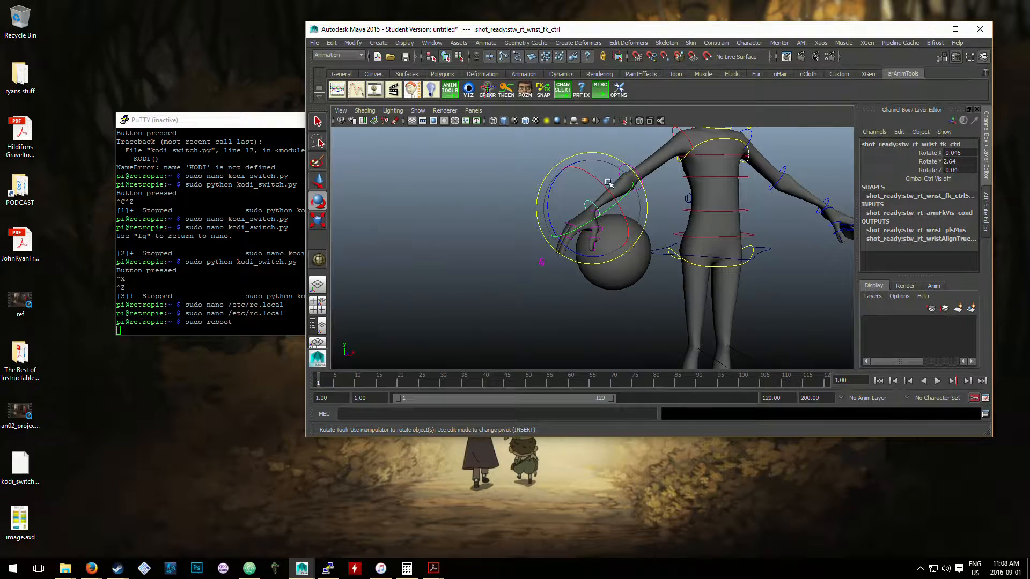
pyautogui.moveTo(604, 182)
pyautogui.mouseDown()
pyautogui.moveTo(581, 166)
pyautogui.moveTo(590, 193)
pyautogui.mouseUp()
pyautogui.press('s')
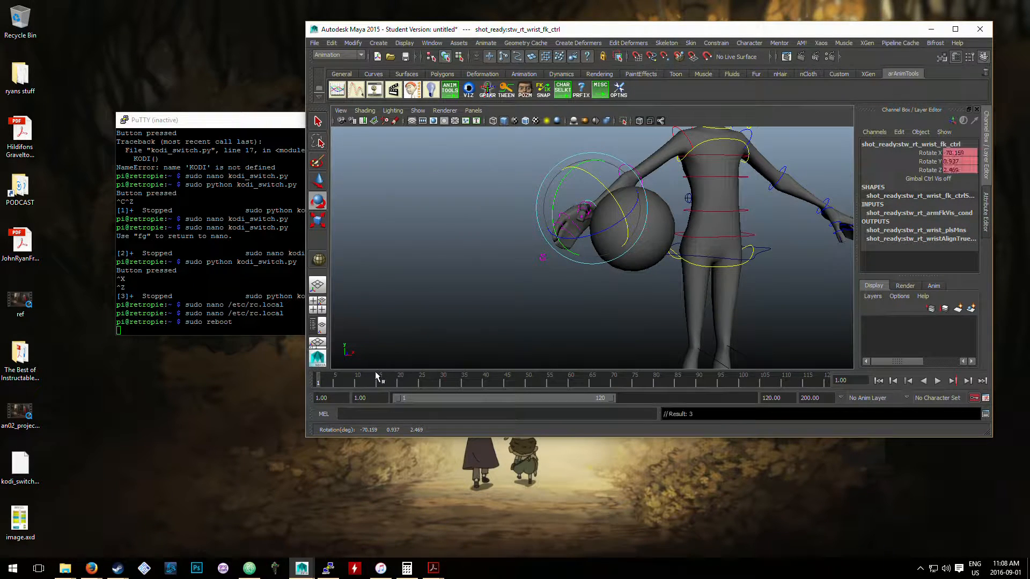
# - Move the ball away from the hand to about X 6.34, Y 95.6, Z 27.41 and key it at frame 1
pyautogui.click(669, 230)
pyautogui.click(652, 220)
pyautogui.press('w')
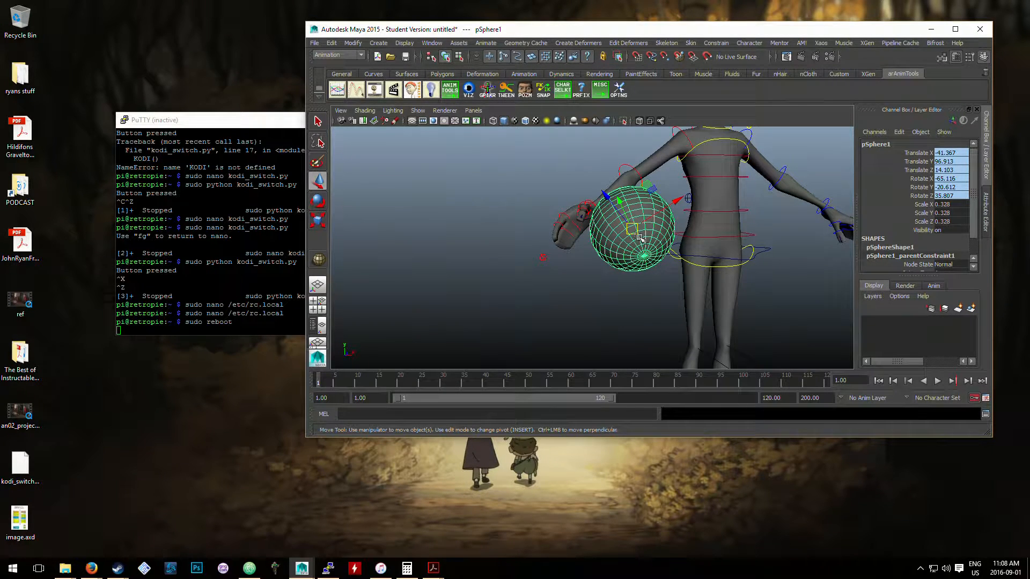
pyautogui.moveTo(639, 237); pyautogui.dragTo(678, 241)
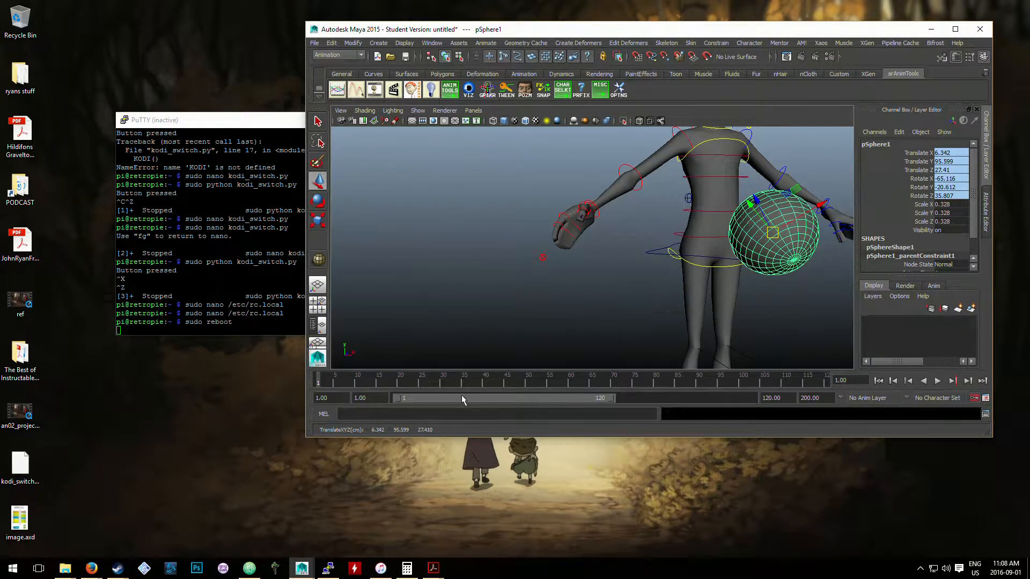
pyautogui.press('s')
pyautogui.hotkey('alt', 'v')
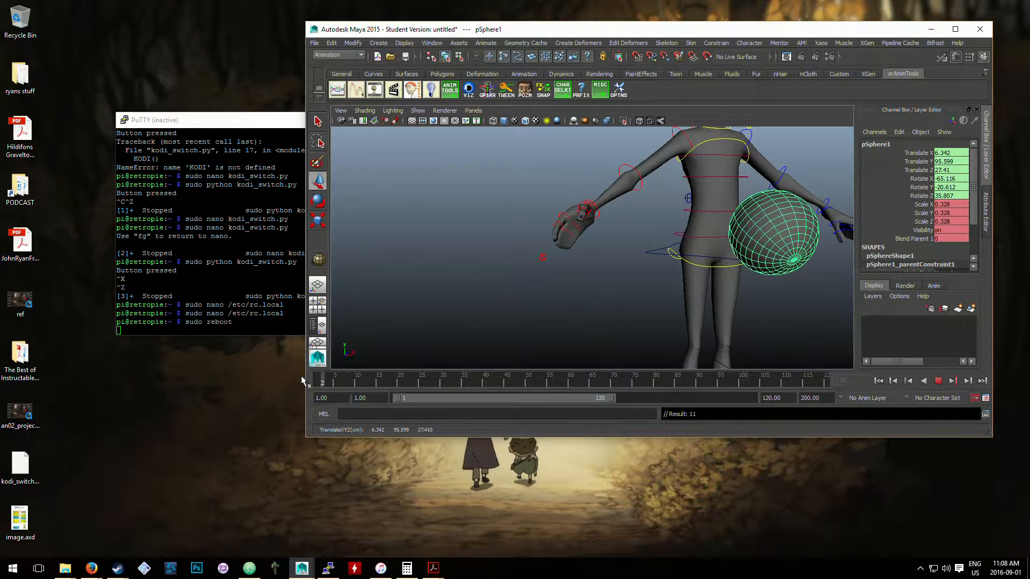
pyautogui.moveTo(300, 377); pyautogui.dragTo(300, 378)
# - At frame 10, rotate the right wrist control to about -35° in X as a new key pose
pyautogui.click(605, 201)
pyautogui.click(598, 205)
pyautogui.click(592, 261)
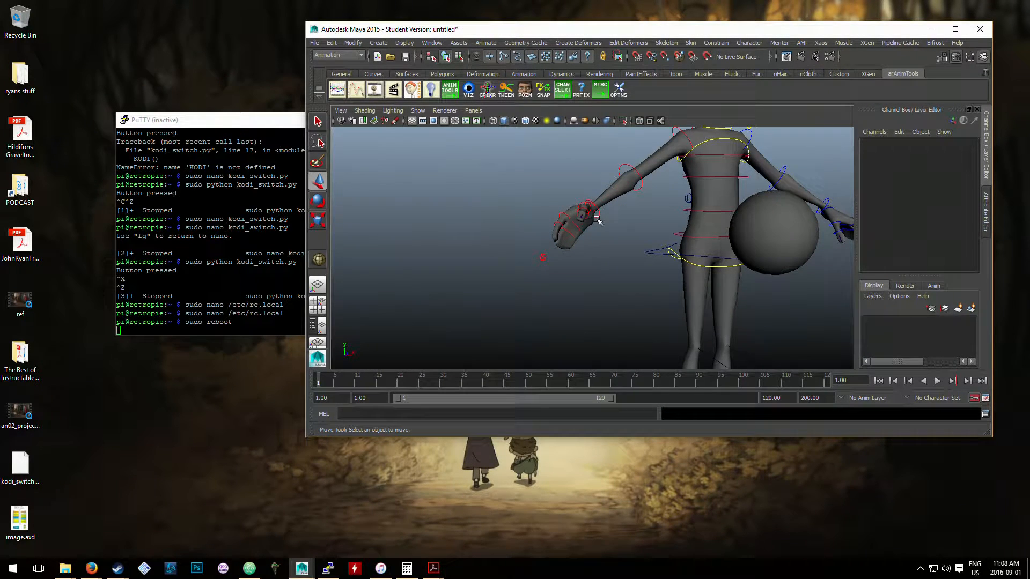
pyautogui.click(599, 217)
pyautogui.press('e')
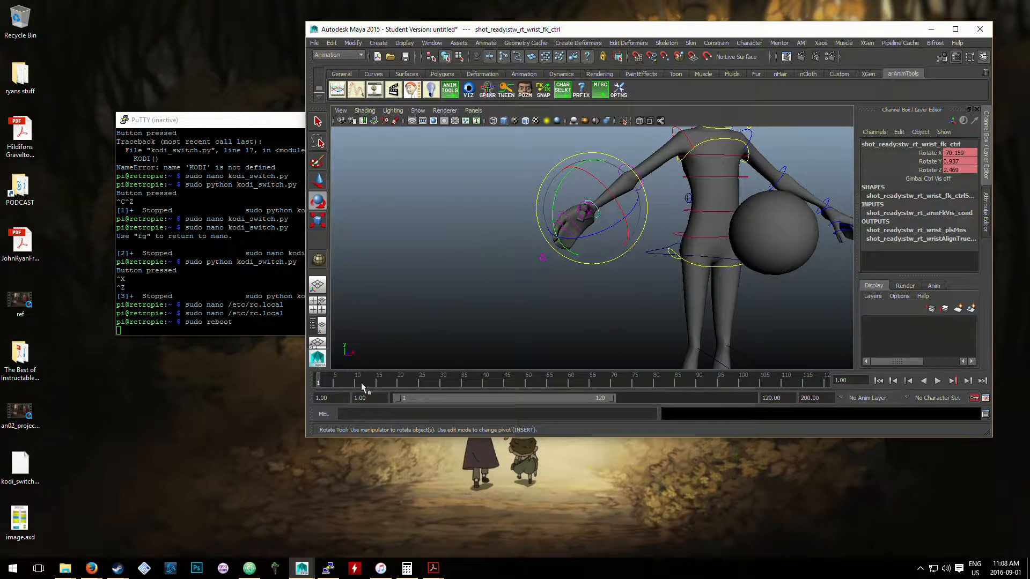
pyautogui.click(357, 384)
pyautogui.hotkey('alt', 'v')
pyautogui.hotkey('alt', 'v')
pyautogui.moveTo(611, 200); pyautogui.dragTo(623, 227)
pyautogui.click(668, 274)
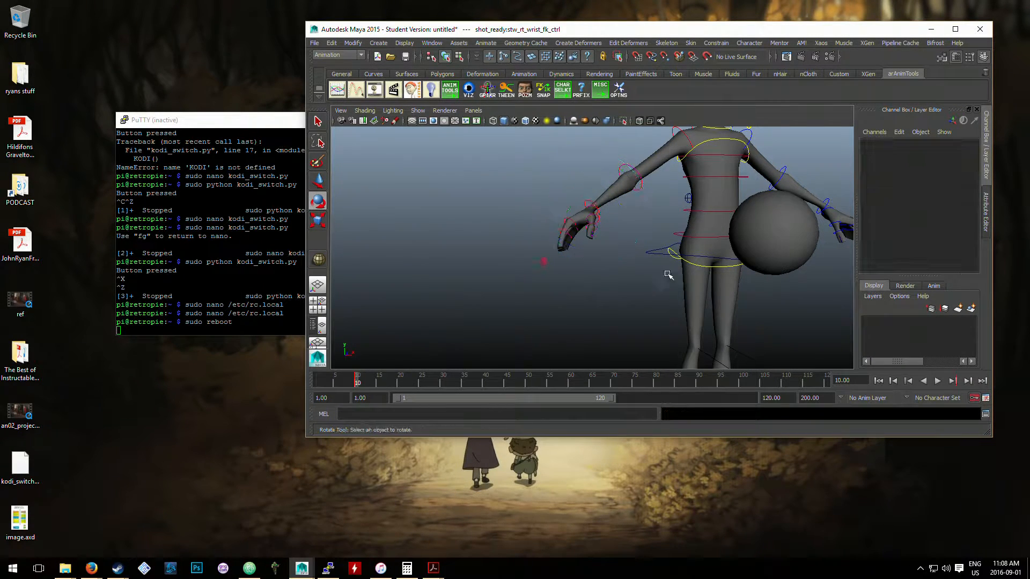
# - Key all of the ball's channels at frame 10 and check the playback
pyautogui.click(756, 229)
pyautogui.press('s')
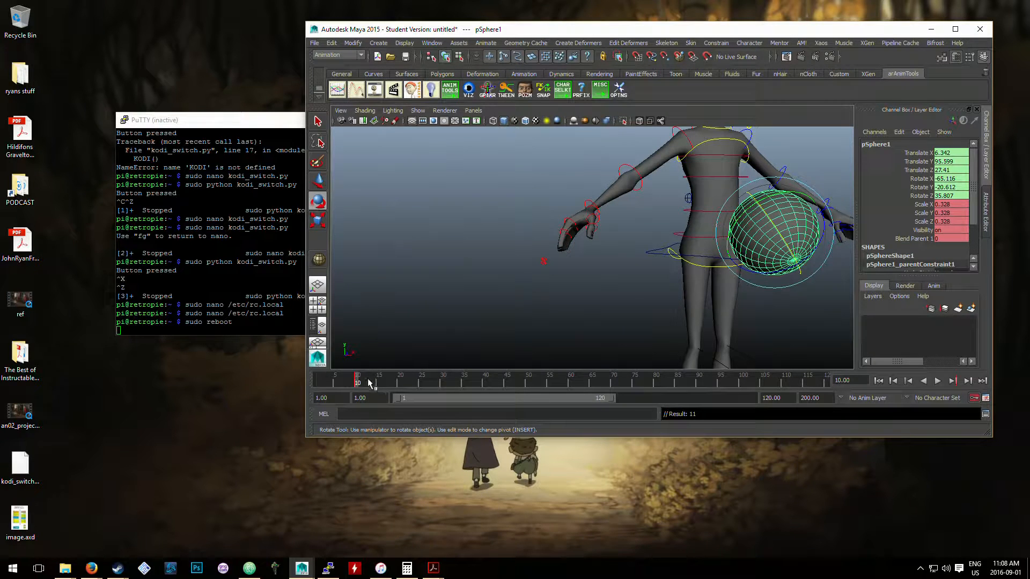
pyautogui.hotkey('alt', 'v')
pyautogui.hotkey('alt', 'v')
# - Try rotating the right upper arm control at frame 10 to test the ball, and undo the rotation
pyautogui.click(588, 278)
pyautogui.click(592, 202)
pyautogui.click(558, 210)
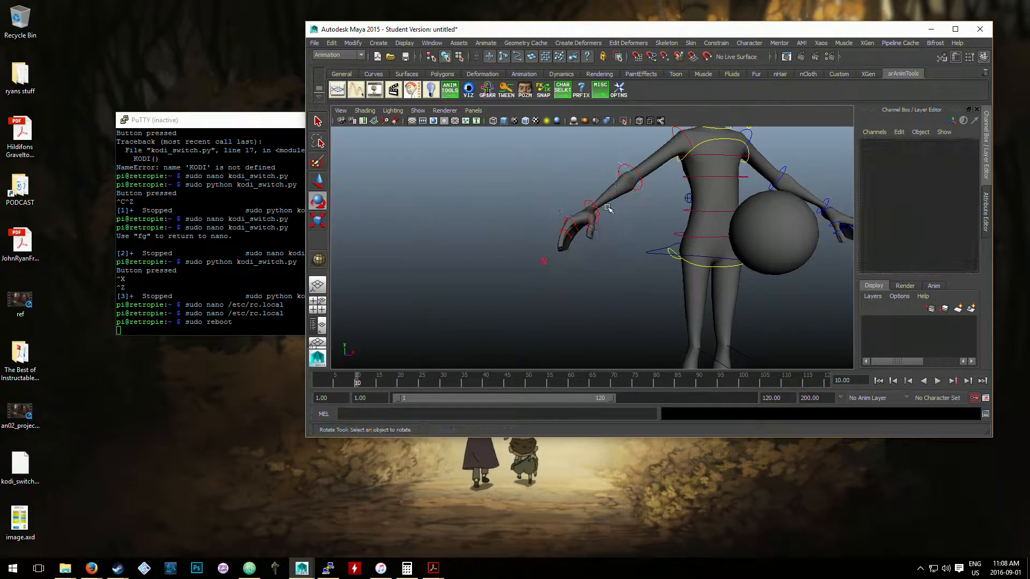
pyautogui.click(590, 202)
pyautogui.press('w')
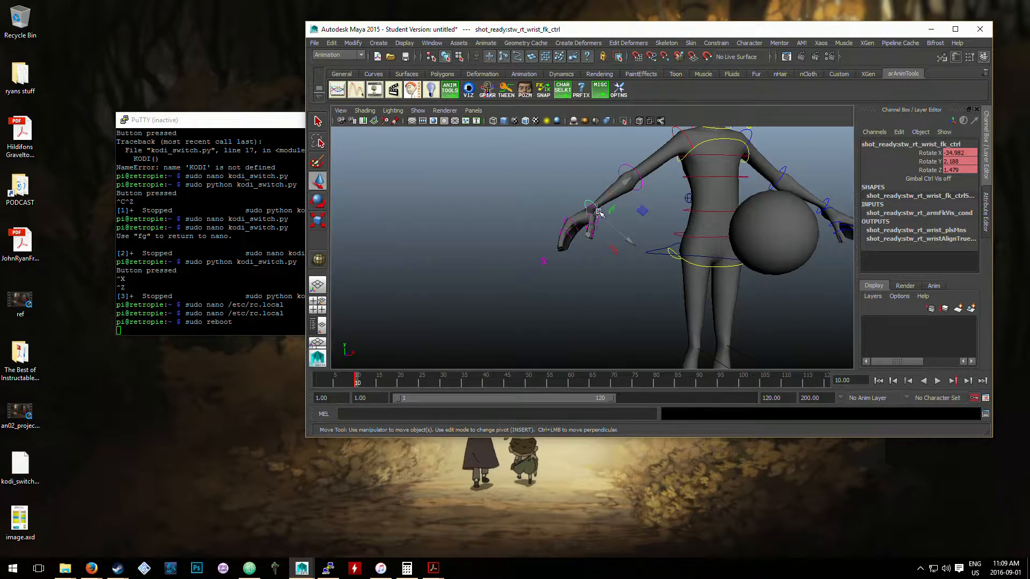
pyautogui.press('e')
pyautogui.click(678, 146)
pyautogui.click(678, 145)
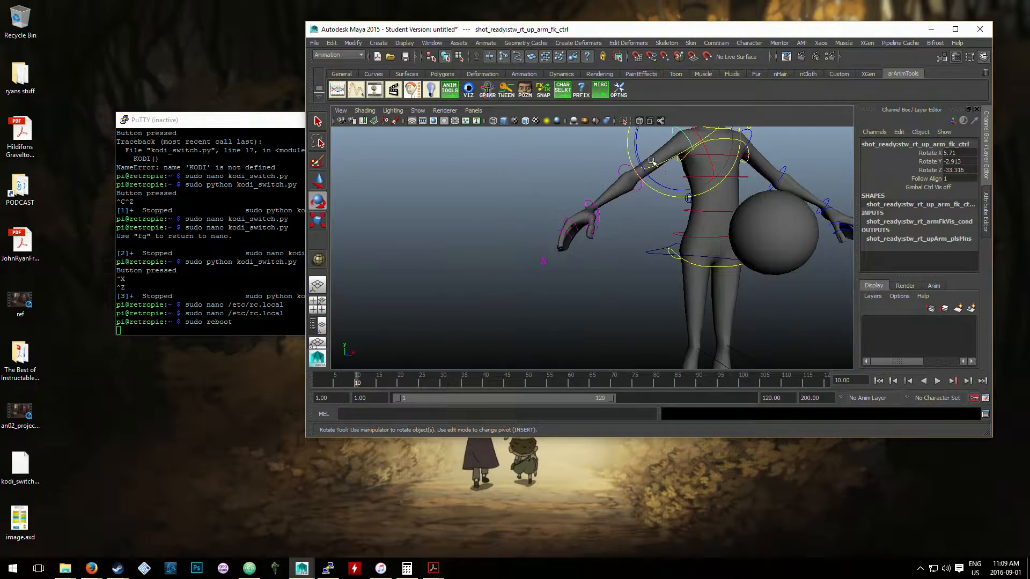
pyautogui.moveTo(635, 156); pyautogui.dragTo(626, 155)
pyautogui.hotkey('ctrl', 'z')
pyautogui.click(550, 312)
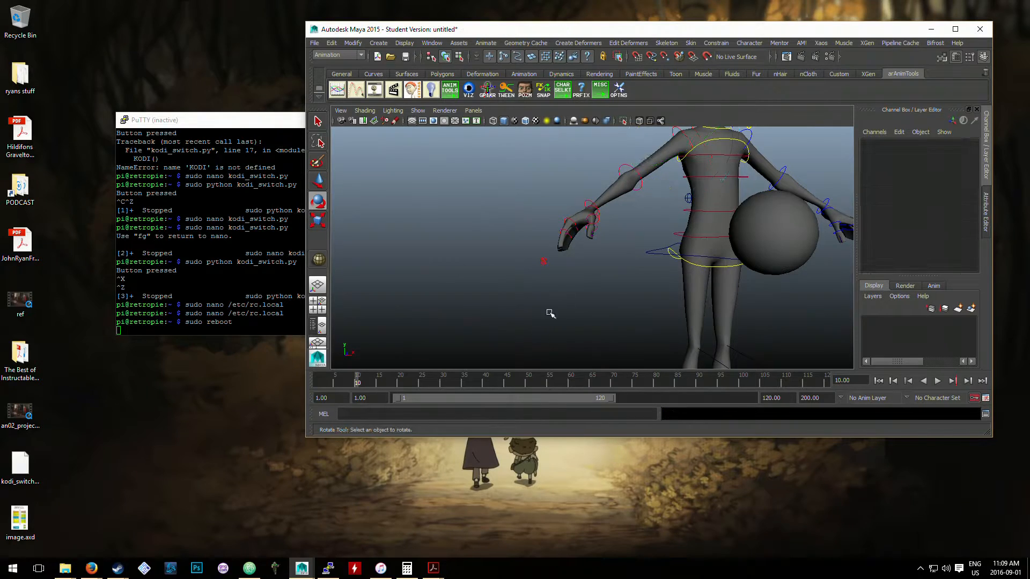
# - Maximize the program window and reframe the character from the front with both hands and the ball in view
pyautogui.click(752, 229)
pyautogui.click(592, 227)
pyautogui.click(589, 204)
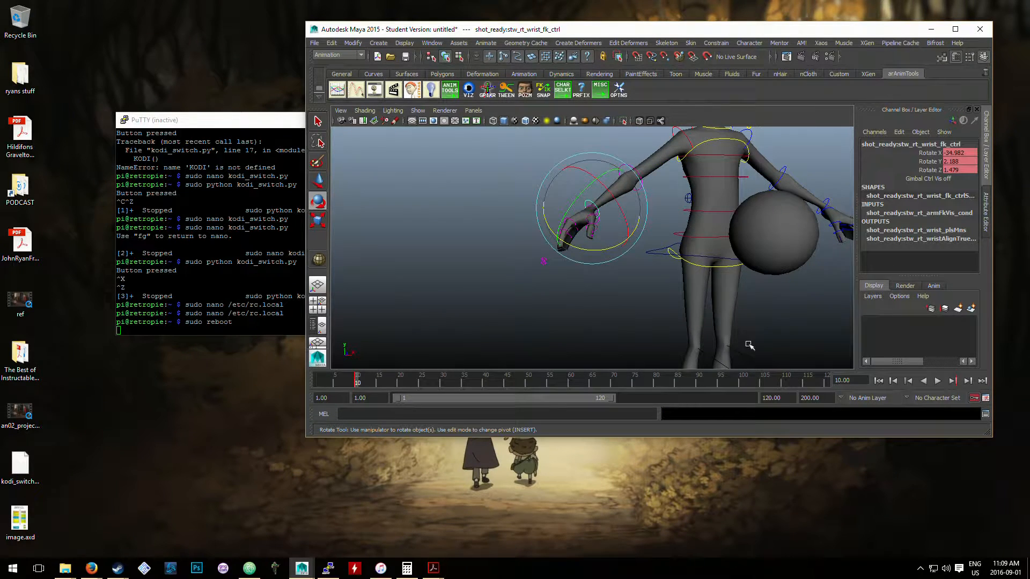
pyautogui.click(959, 33)
pyautogui.click(619, 368)
pyautogui.scroll(-3, 612, 335)
pyautogui.keyDown('alt'); pyautogui.moveTo(613, 335); pyautogui.dragTo(593, 239); pyautogui.keyUp('alt')
pyautogui.click(660, 312)
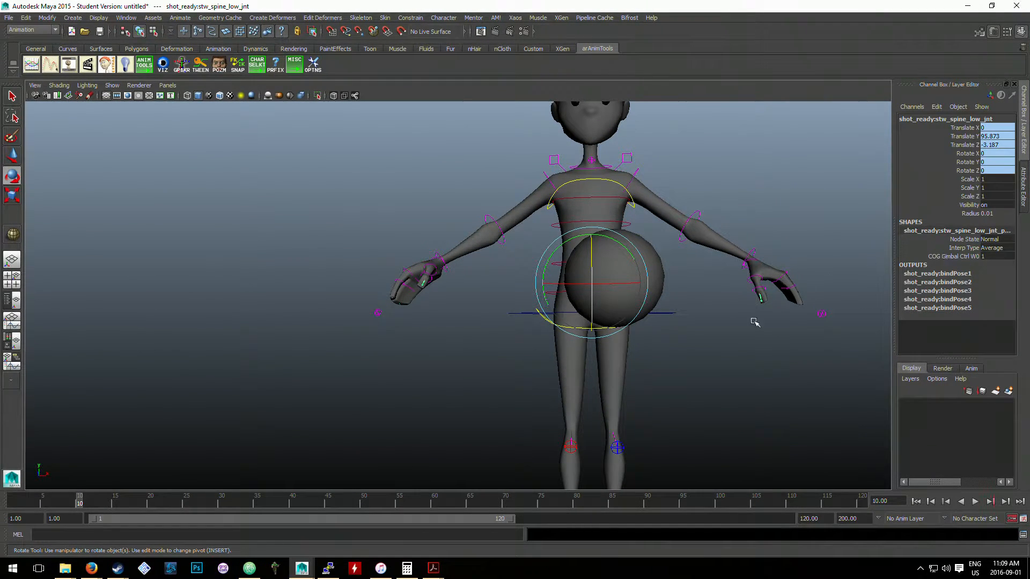
# - Set the ball's Blend Parent 1 attribute to 1 at frame 10
pyautogui.click(638, 269)
pyautogui.click(998, 213)
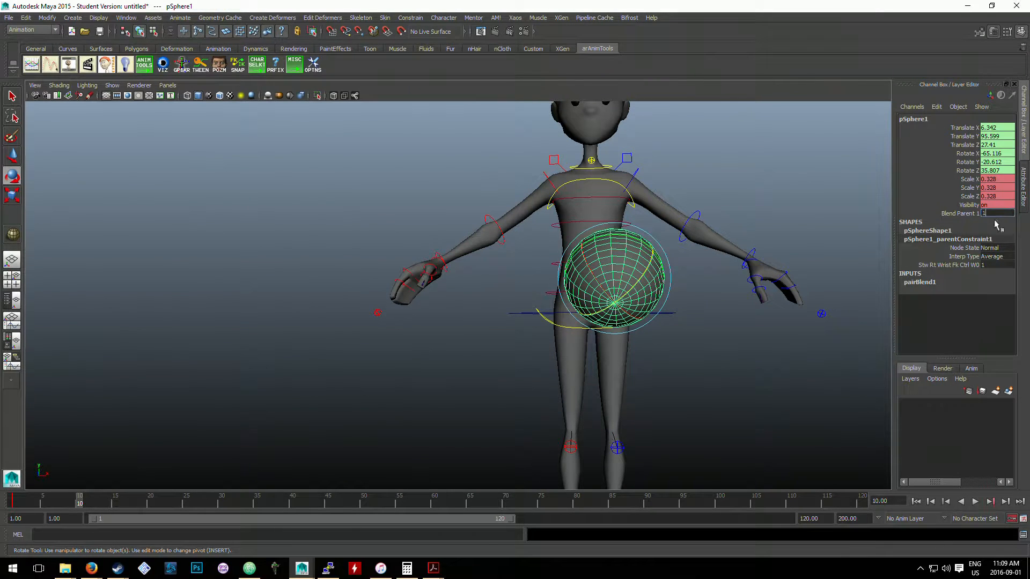
pyautogui.write('0')
pyautogui.press('Return')
pyautogui.click(269, 299)
pyautogui.keyDown('alt'); pyautogui.moveTo(269, 299); pyautogui.dragTo(249, 449); pyautogui.keyUp('alt')
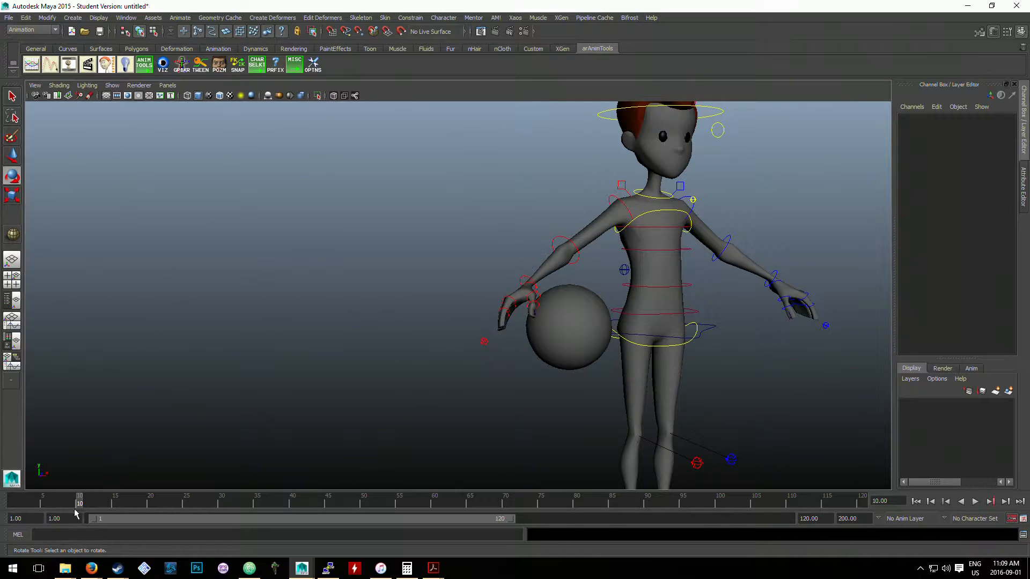
# - Review the ball's motion between frames 1 and 10, and undo the last Blend Parent change
pyautogui.hotkey('alt', 'v')
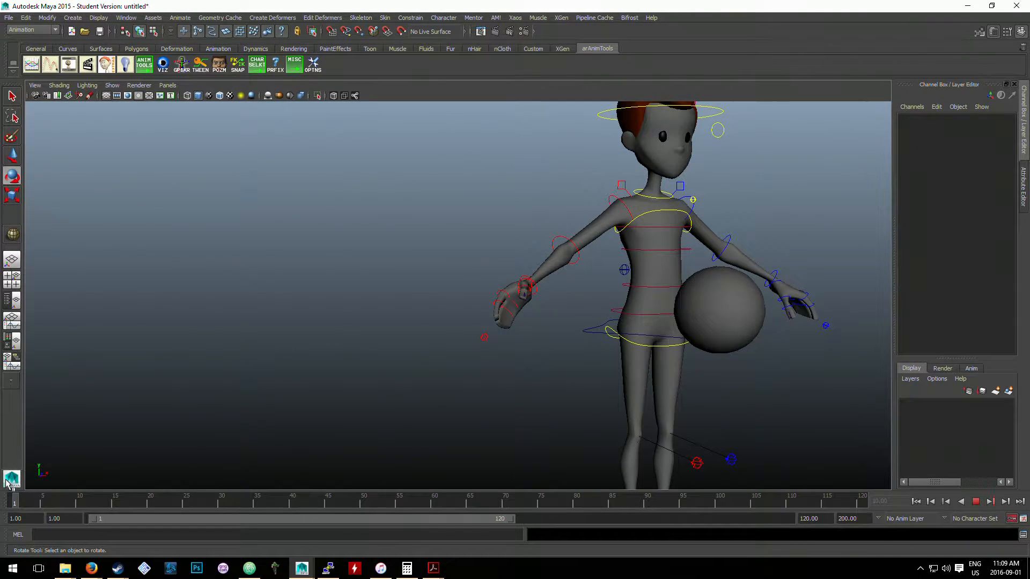
pyautogui.hotkey('alt', 'v')
pyautogui.hotkey('ctrl', 'z')
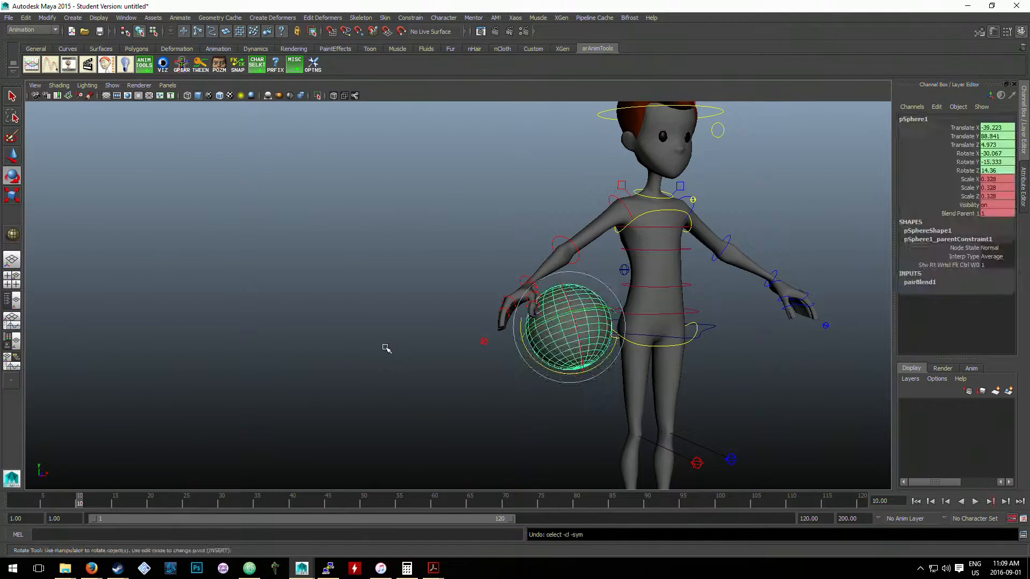
pyautogui.hotkey('ctrl', 'z')
pyautogui.hotkey('ctrl', 'z')
pyautogui.hotkey('ctrl', 'z')
pyautogui.hotkey('ctrl', 'z')
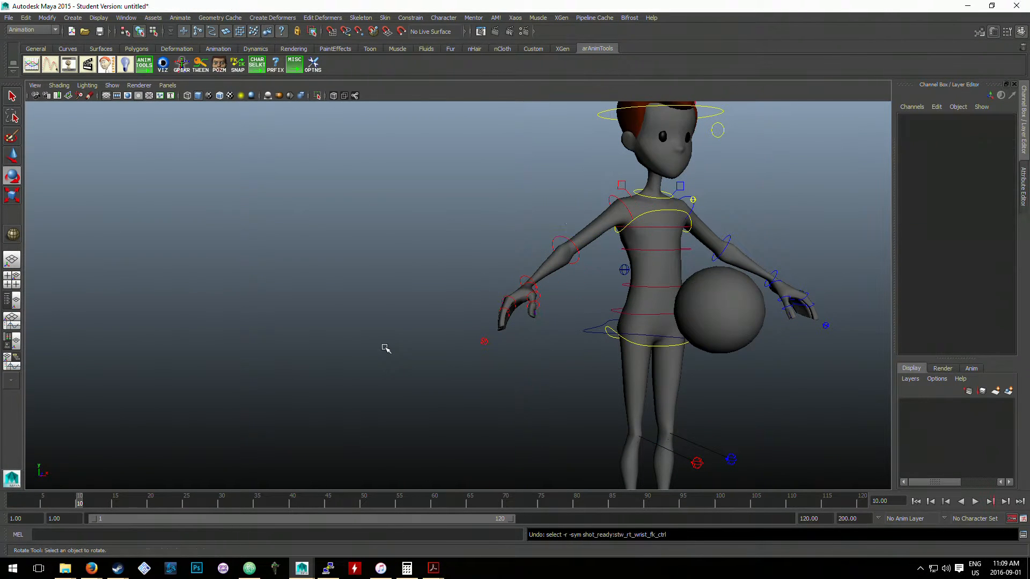
# - Undo the wrist rotation tests and the ball's keyed motion with its Blend Parent attribute
pyautogui.hotkey('ctrl', 'z')
pyautogui.hotkey('ctrl', 'z')
pyautogui.hotkey('ctrl', 'z')
pyautogui.hotkey('ctrl', 'z')
pyautogui.hotkey('ctrl', 'z')
pyautogui.hotkey('ctrl', 'z')
pyautogui.moveTo(50, 505); pyautogui.dragTo(2, 507)
pyautogui.hotkey('alt', 'v')
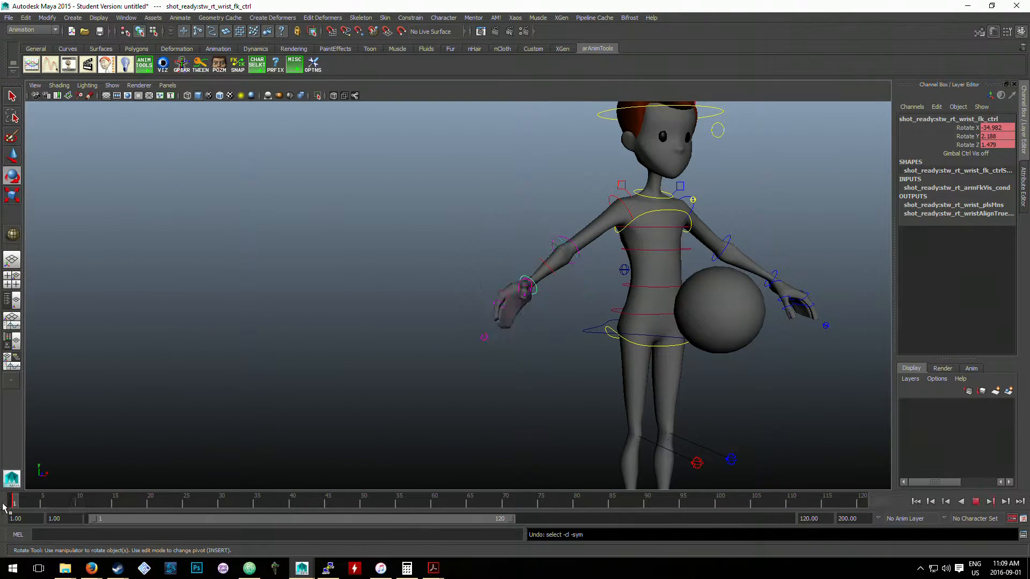
pyautogui.hotkey('alt', 'v')
pyautogui.hotkey('ctrl', 'z')
pyautogui.hotkey('ctrl', 'z')
pyautogui.hotkey('ctrl', 'z')
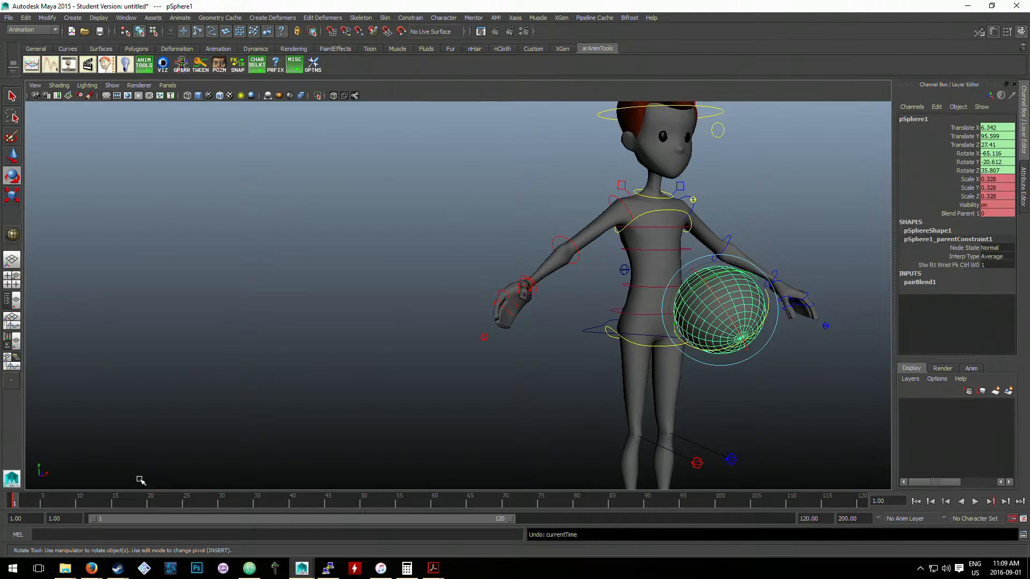
pyautogui.hotkey('ctrl', 'z')
pyautogui.hotkey('ctrl', 'z')
pyautogui.hotkey('ctrl', 'z')
pyautogui.hotkey('ctrl', 'z')
pyautogui.hotkey('ctrl', 'z')
pyautogui.hotkey('ctrl', 'z')
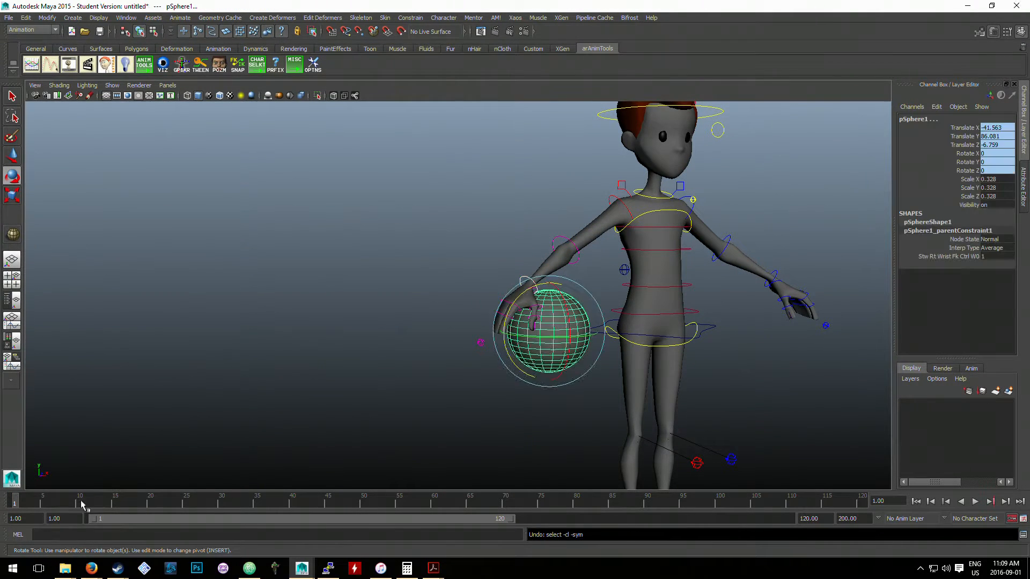
# - Undo the ball's parent constraint to the right wrist, return to frame 1 and clear the selection
pyautogui.hotkey('ctrl', 'z')
pyautogui.hotkey('ctrl', 'z')
pyautogui.hotkey('ctrl', 'z')
pyautogui.hotkey('ctrl', 'z')
pyautogui.moveTo(19, 505)
pyautogui.mouseDown()
pyautogui.moveTo(103, 494)
pyautogui.moveTo(12, 501)
pyautogui.mouseUp()
pyautogui.click(411, 400)
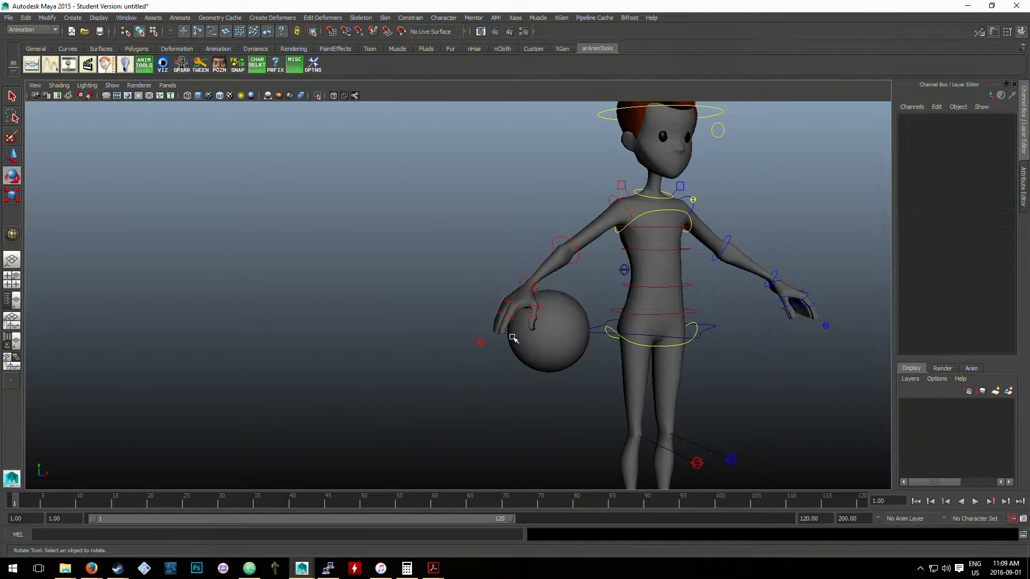
pyautogui.click(514, 339)
pyautogui.click(430, 346)
pyautogui.click(536, 308)
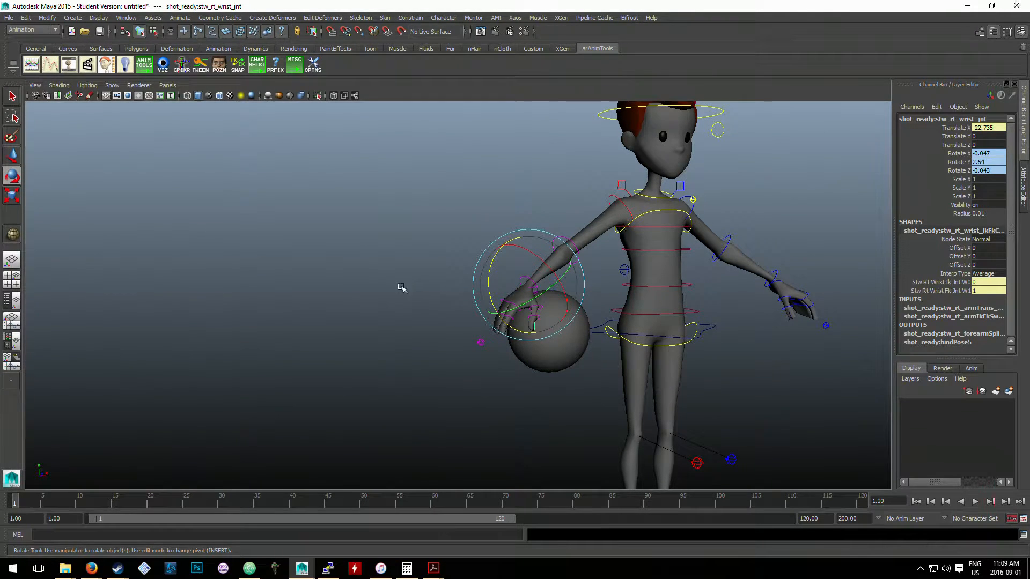
pyautogui.click(453, 329)
pyautogui.click(516, 320)
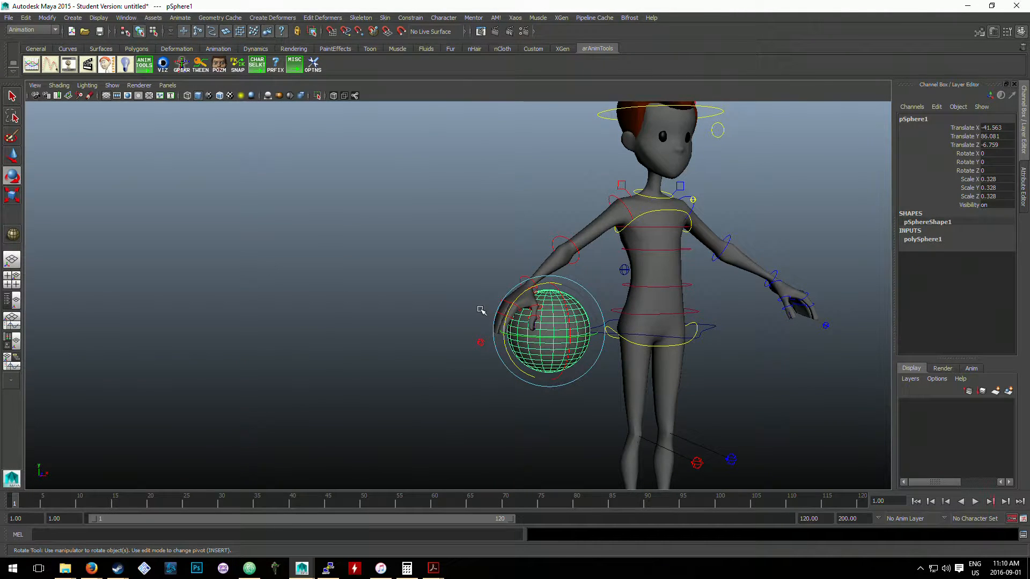
pyautogui.click(496, 355)
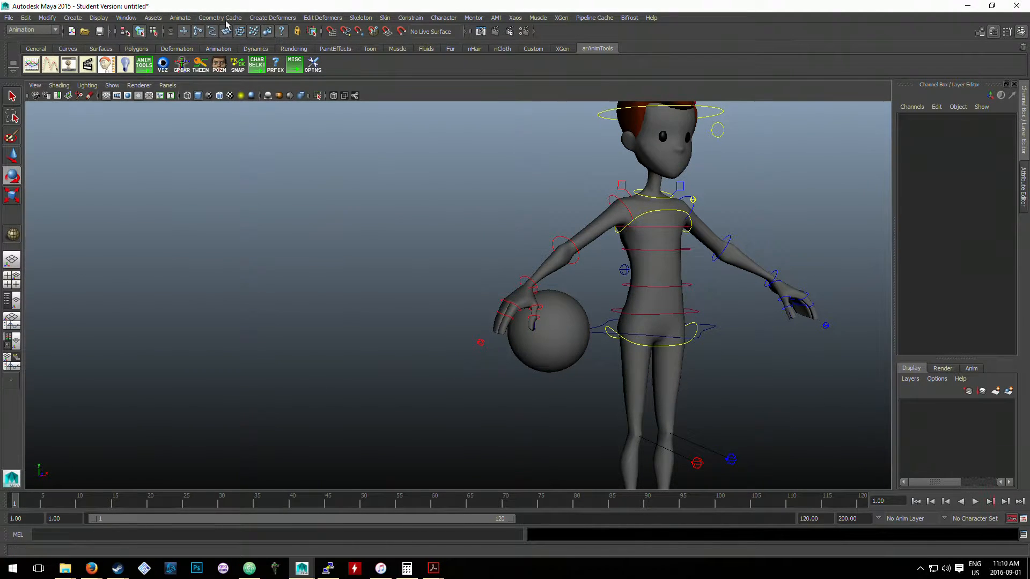
pyautogui.click(73, 18)
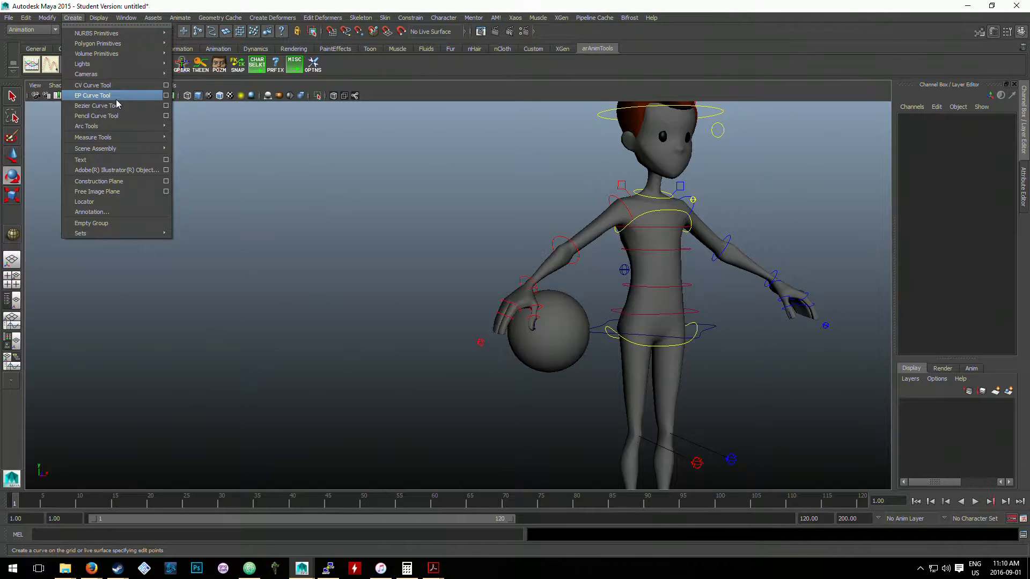
pyautogui.moveTo(117, 74)
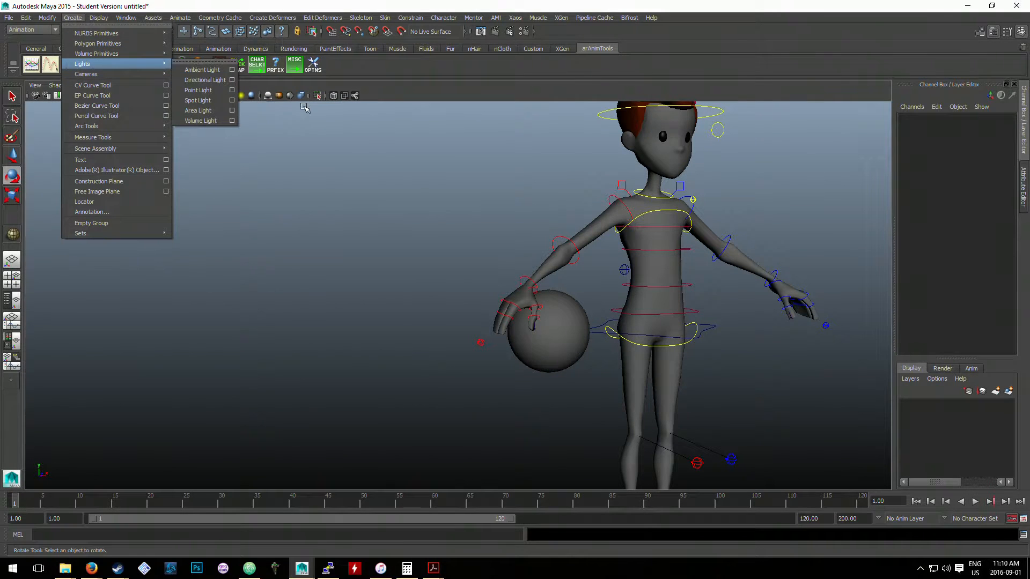
pyautogui.click(351, 148)
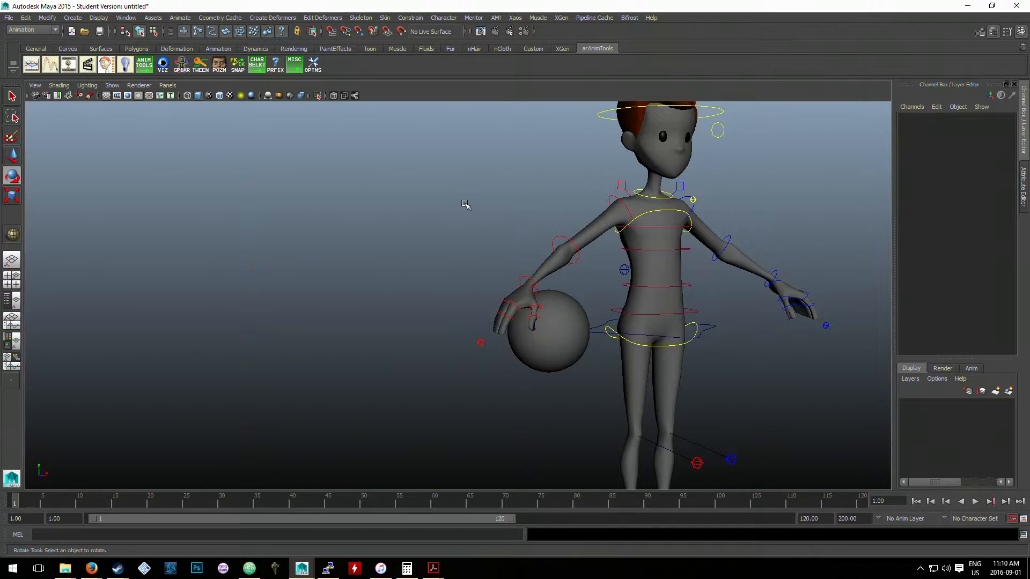
pyautogui.click(83, 18)
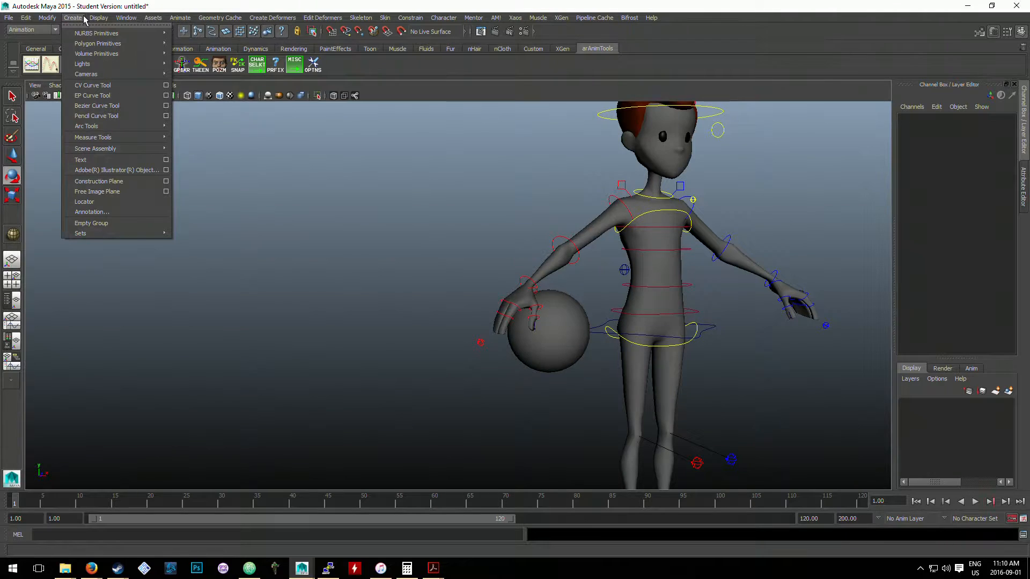
pyautogui.click(361, 129)
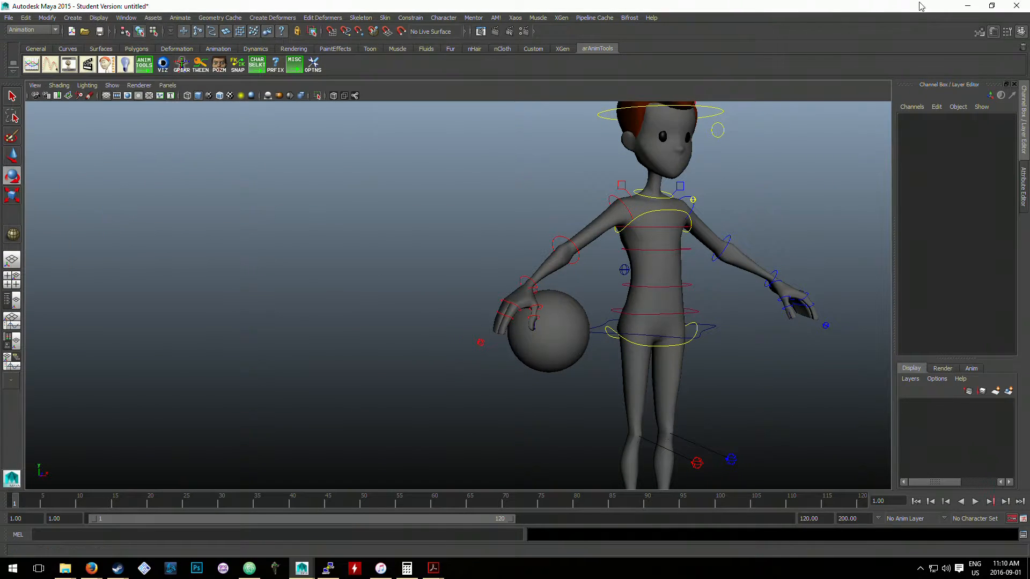
# - Switch to the Google+ Hangouts screenshare dialog, share Fullscreen: 1, and return to Maya in a maximized window
pyautogui.click(990, 6)
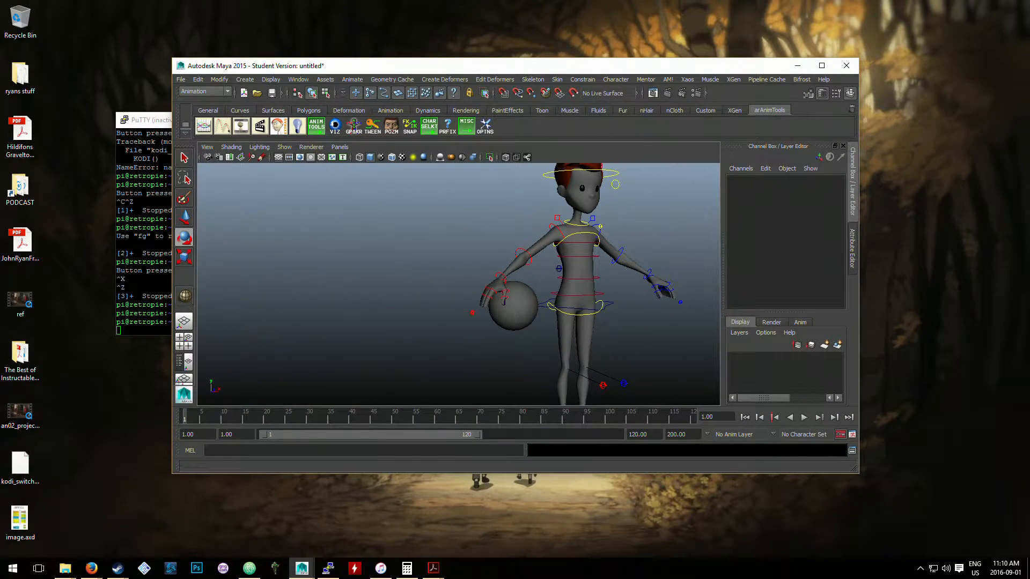
pyautogui.hotkey('alt', 'Tab')
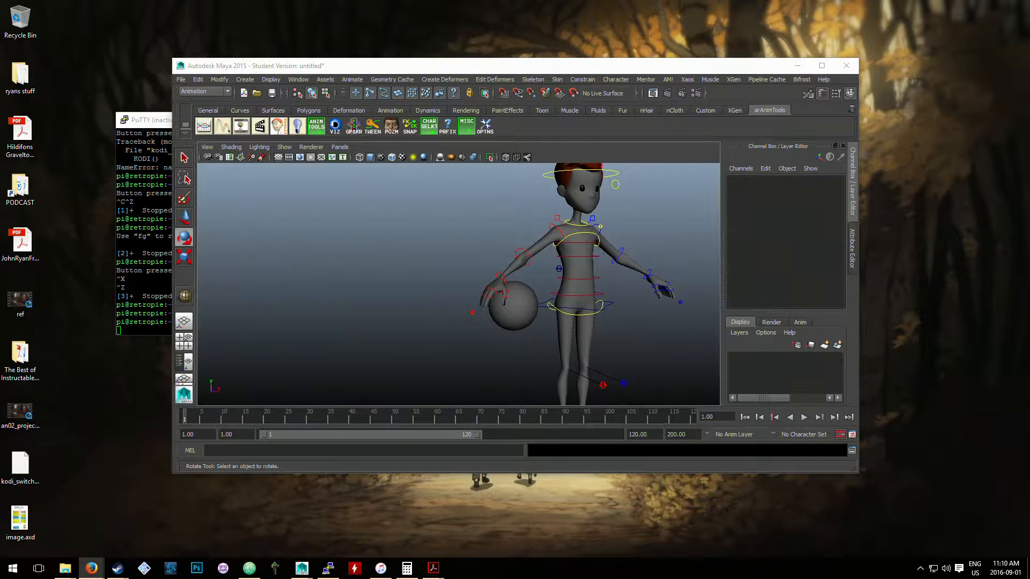
pyautogui.scroll(-5, 569, 268)
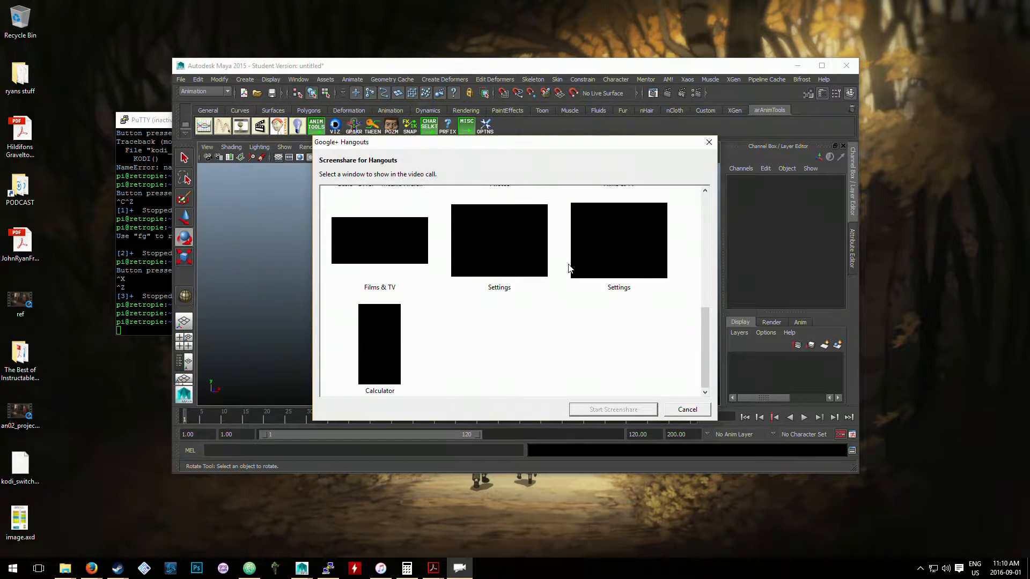
pyautogui.scroll(5, 568, 268)
pyautogui.click(390, 230)
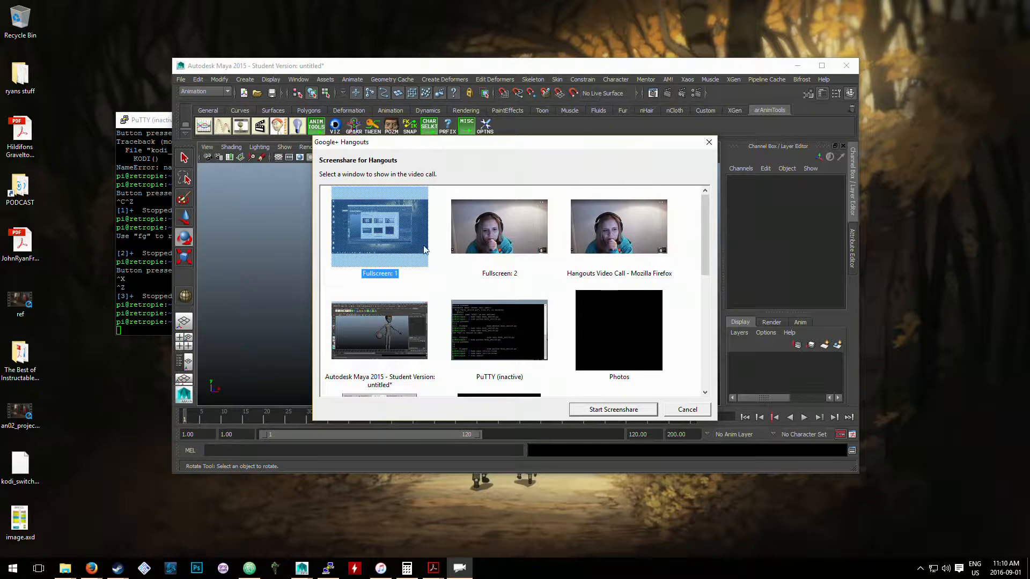
pyautogui.click(607, 409)
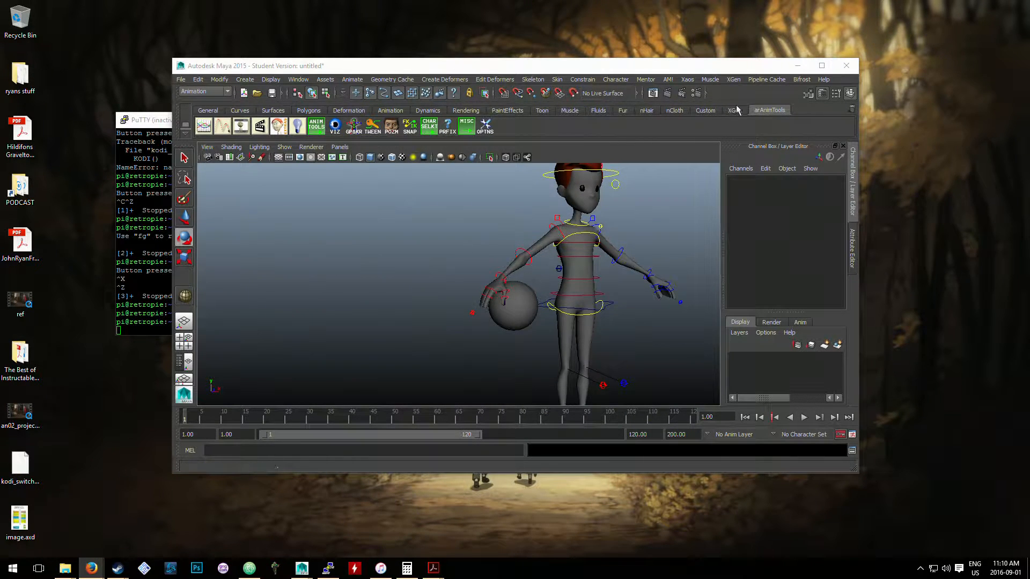
pyautogui.click(821, 65)
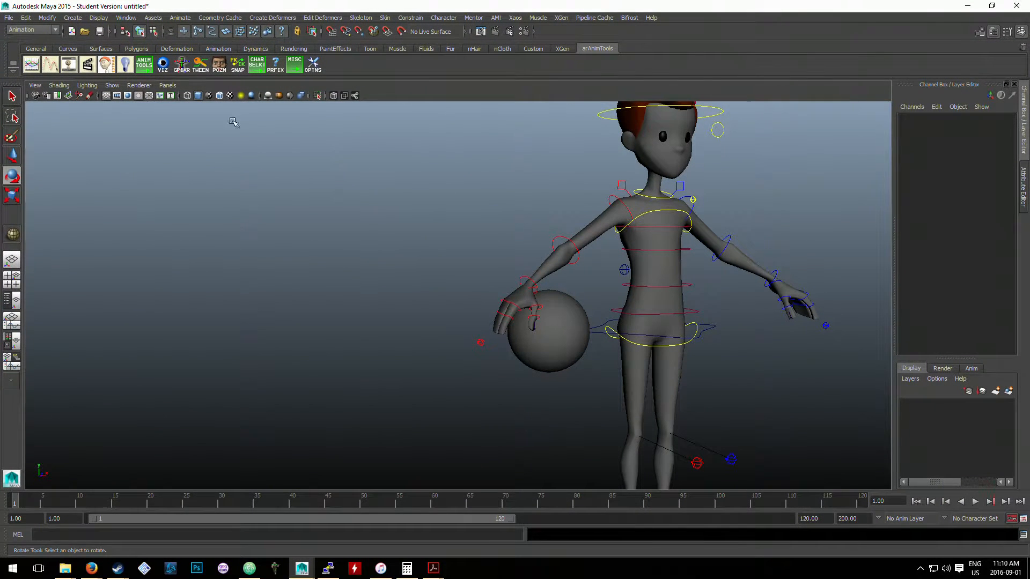
# - Create a locator in the scene and activate the Move tool on it
pyautogui.click(72, 19)
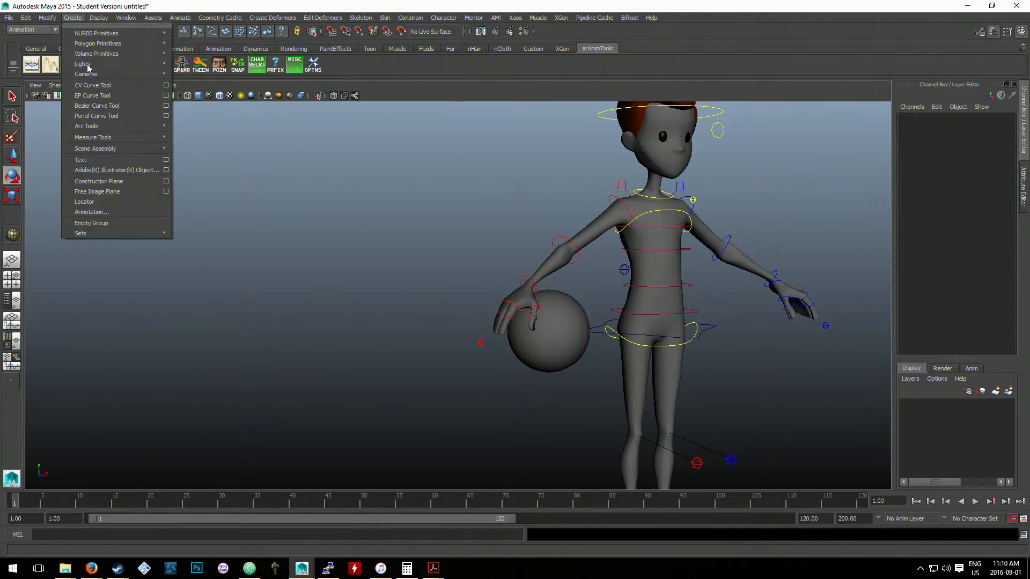
pyautogui.click(102, 202)
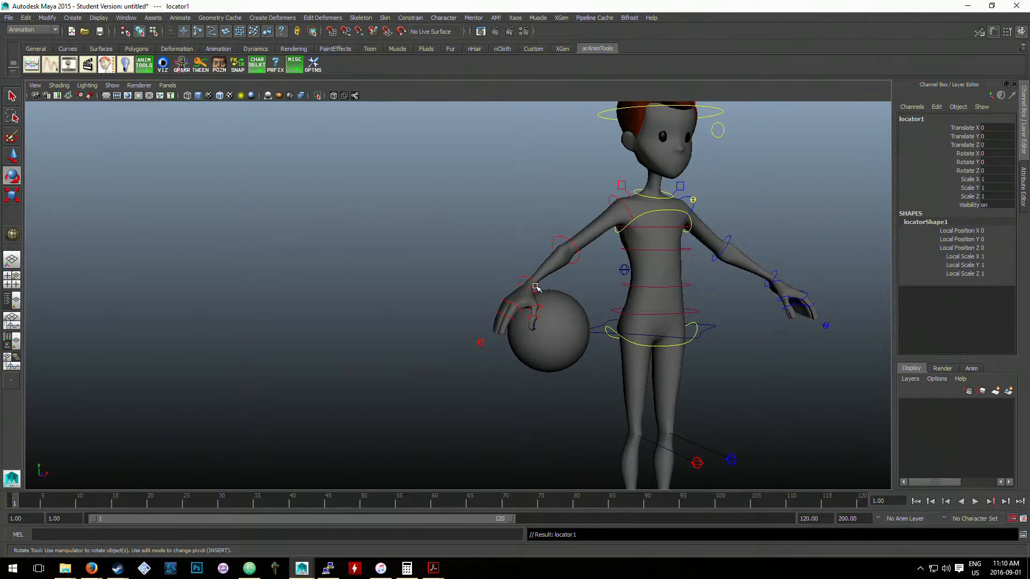
pyautogui.scroll(-4, 496, 276)
pyautogui.press('w')
# - Move the locator up and out beside the character's right leg, to about X -48.9, Y 43.3
pyautogui.scroll(2, 561, 393)
pyautogui.keyDown('alt'); pyautogui.moveTo(561, 393); pyautogui.dragTo(503, 355); pyautogui.keyUp('alt')
pyautogui.keyDown('alt'); pyautogui.moveTo(503, 355); pyautogui.dragTo(503, 348, button='middle'); pyautogui.keyUp('alt')
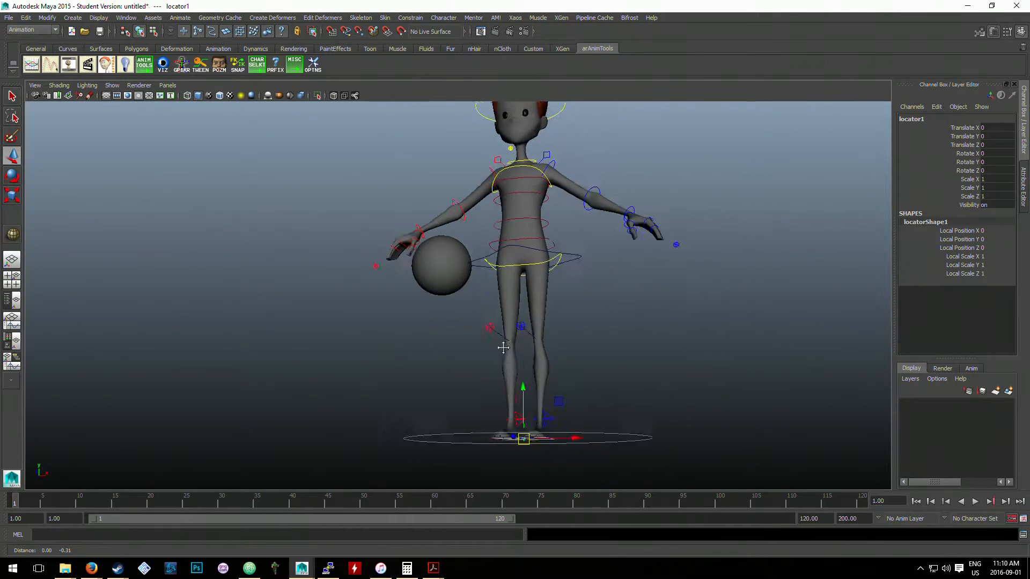
pyautogui.keyDown('alt'); pyautogui.moveTo(503, 348); pyautogui.dragTo(517, 386); pyautogui.keyUp('alt')
pyautogui.scroll(2, 517, 386)
pyautogui.keyDown('alt'); pyautogui.moveTo(517, 386); pyautogui.dragTo(531, 324, button='middle'); pyautogui.keyUp('alt')
pyautogui.moveTo(505, 333); pyautogui.dragTo(496, 269)
pyautogui.hotkey('ctrl', 'z')
pyautogui.moveTo(504, 323); pyautogui.dragTo(505, 226)
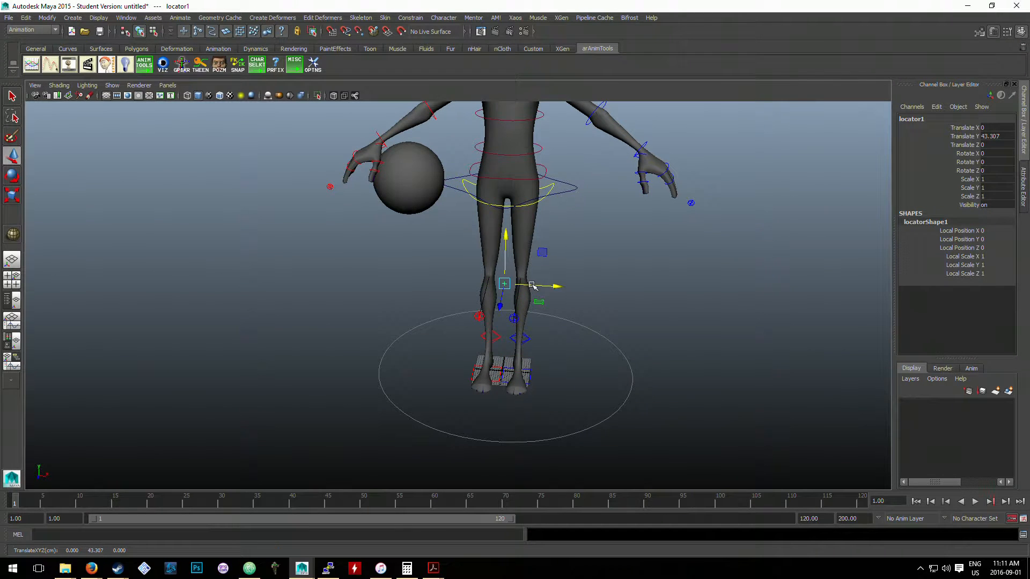
pyautogui.moveTo(528, 287); pyautogui.dragTo(417, 262)
pyautogui.scroll(3, 365, 252)
pyautogui.scroll(2, 429, 264)
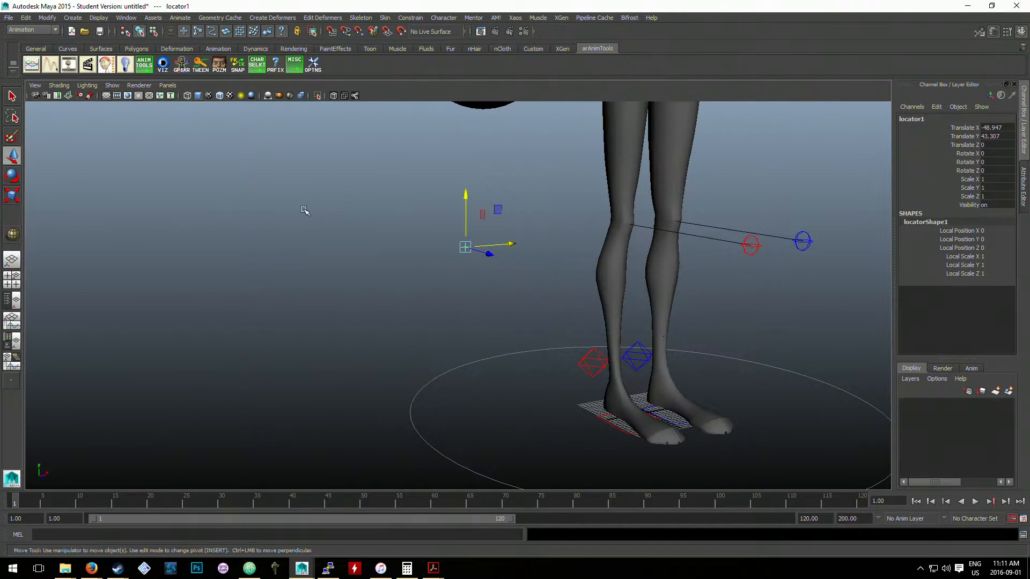
# - Check the viewport's object display filters, scale the locator up uniformly to about 17.1, and deselect it
pyautogui.click(112, 86)
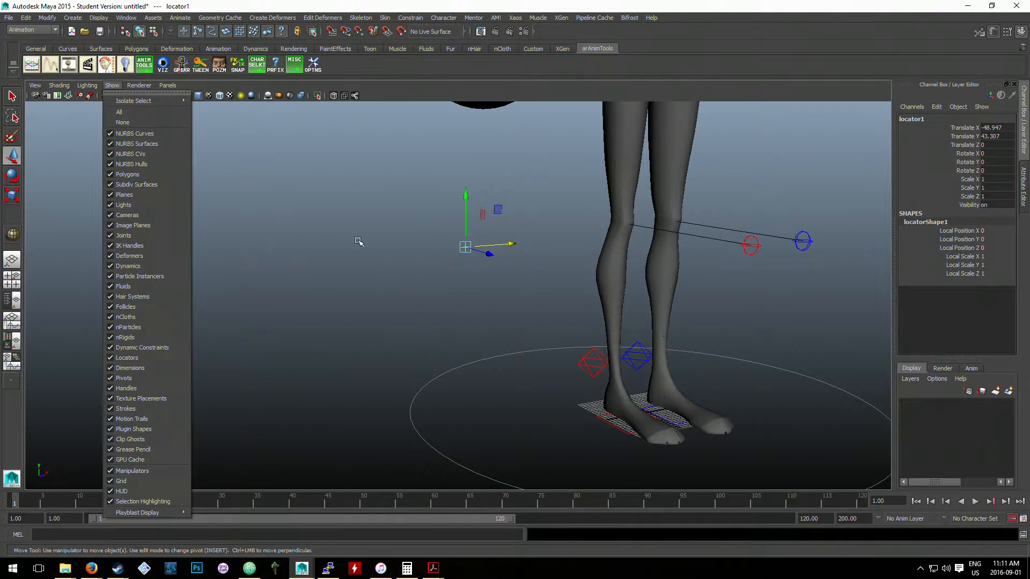
pyautogui.click(365, 261)
pyautogui.click(366, 261)
pyautogui.moveTo(424, 217); pyautogui.dragTo(540, 277)
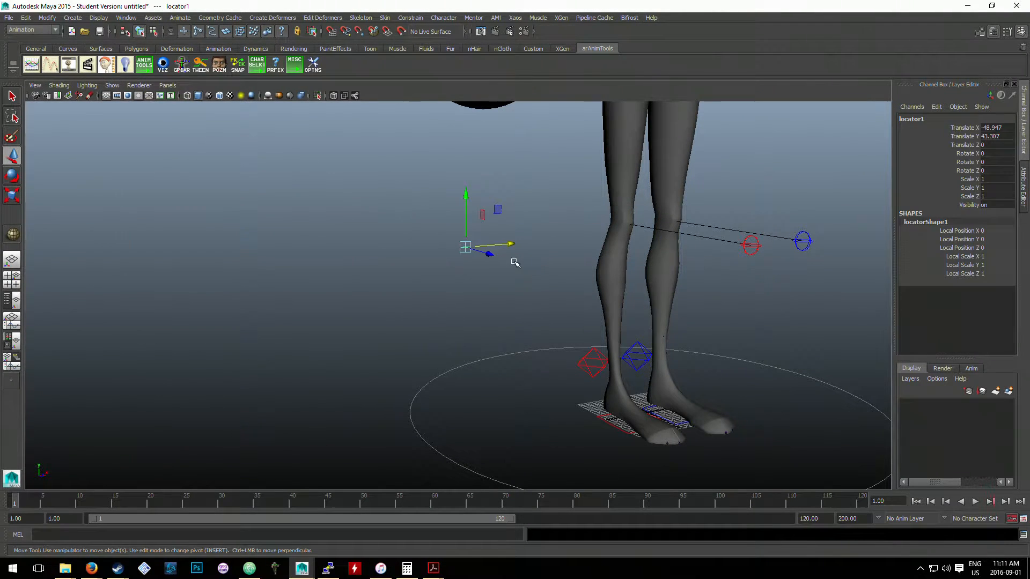
pyautogui.press('r')
pyautogui.moveTo(465, 247); pyautogui.dragTo(519, 274)
pyautogui.click(544, 261)
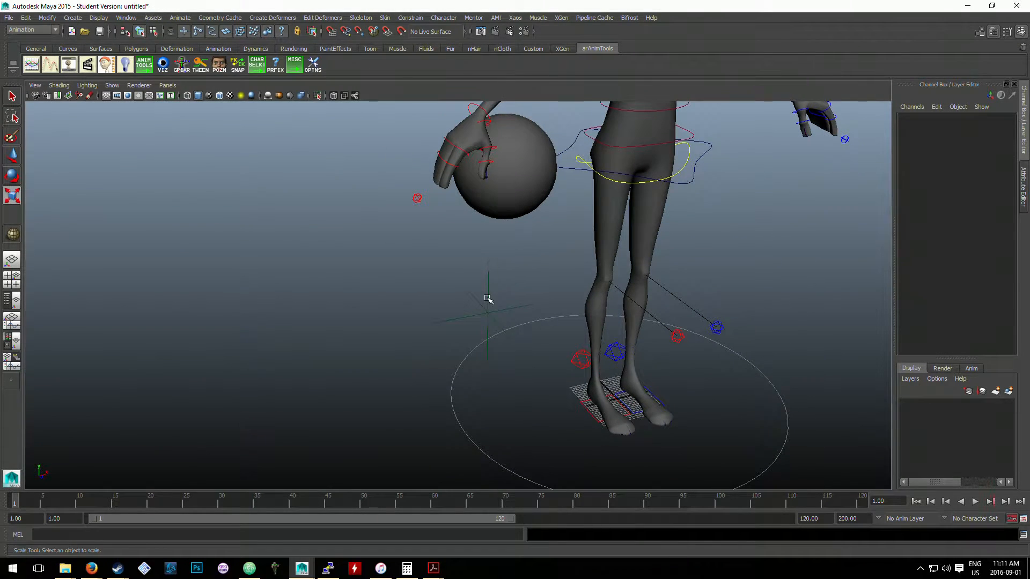
# - Move the locator up to the ball, about X -44.3, Y 83, Z -16.9, and scale it uniformly to about 26.3
pyautogui.click(488, 298)
pyautogui.press('w')
pyautogui.moveTo(488, 313); pyautogui.dragTo(508, 166)
pyautogui.keyDown('alt'); pyautogui.moveTo(568, 183); pyautogui.dragTo(552, 192); pyautogui.keyUp('alt')
pyautogui.keyDown('alt'); pyautogui.moveTo(553, 192); pyautogui.dragTo(549, 236, button='middle'); pyautogui.keyUp('alt')
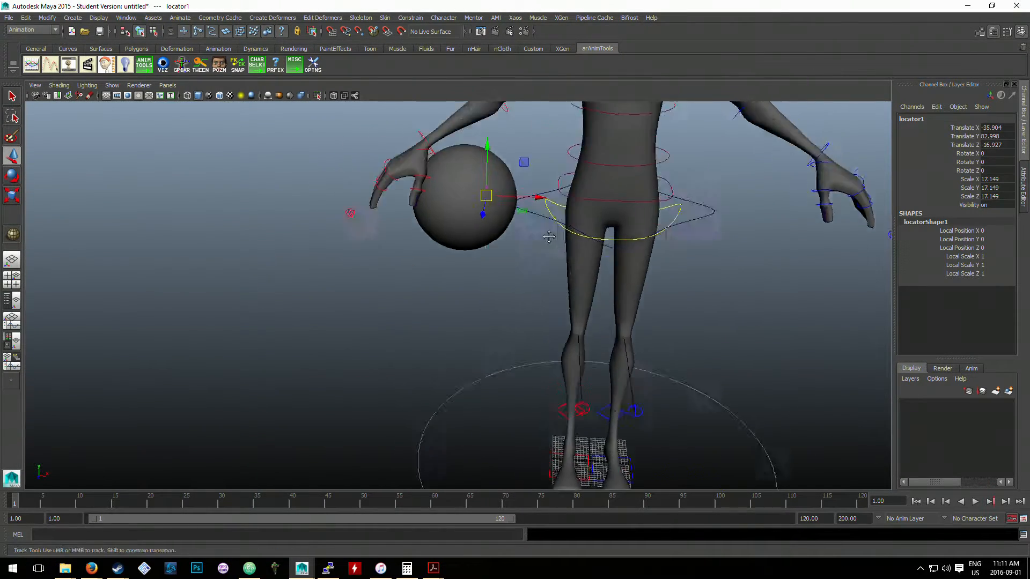
pyautogui.keyDown('alt'); pyautogui.moveTo(548, 237); pyautogui.dragTo(575, 244, button='right'); pyautogui.keyUp('alt')
pyautogui.keyDown('alt'); pyautogui.moveTo(575, 244); pyautogui.dragTo(635, 246); pyautogui.keyUp('alt')
pyautogui.press('r')
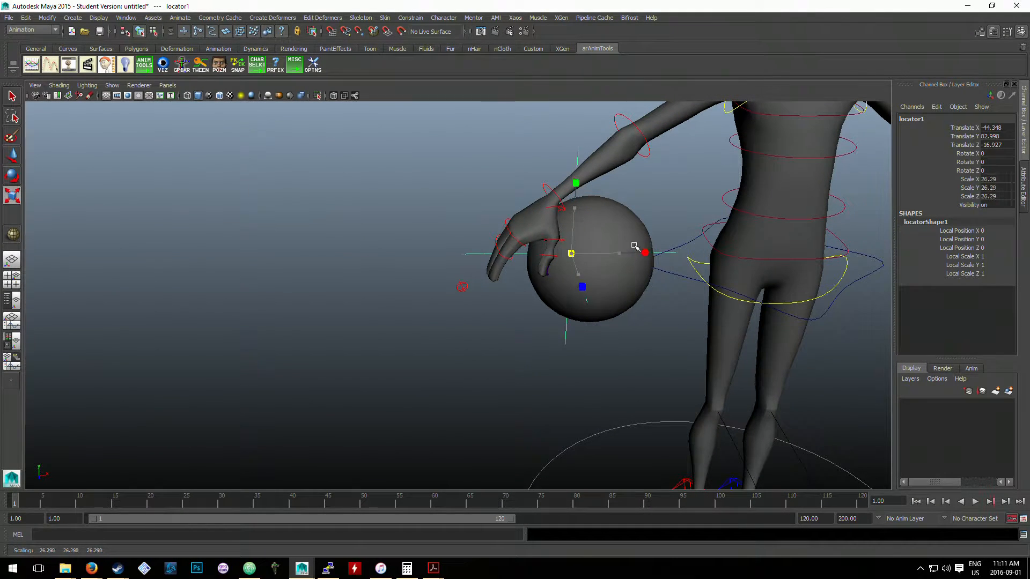
# - Center the locator inside the ball by moving it to about X -41.8 and Z -7.5
pyautogui.press('w')
pyautogui.keyDown('alt'); pyautogui.moveTo(635, 247); pyautogui.dragTo(643, 250, button='right'); pyautogui.keyUp('alt')
pyautogui.keyDown('alt'); pyautogui.moveTo(644, 250); pyautogui.dragTo(622, 211); pyautogui.keyUp('alt')
pyautogui.click(630, 213)
pyautogui.hotkey('ctrl', 'z')
pyautogui.keyDown('alt'); pyautogui.moveTo(622, 211); pyautogui.dragTo(629, 222, button='middle'); pyautogui.keyUp('alt')
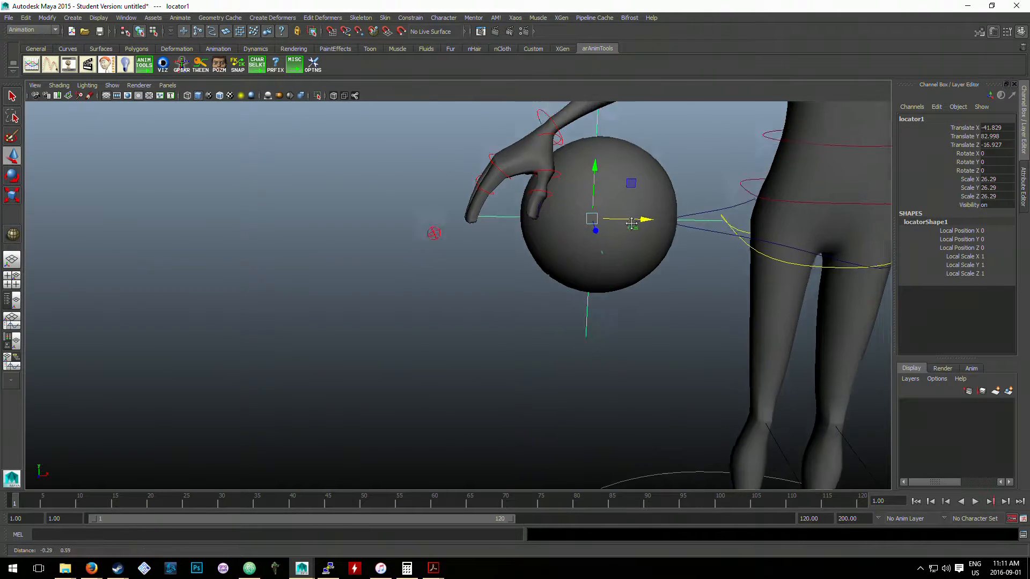
pyautogui.keyDown('alt'); pyautogui.moveTo(630, 222); pyautogui.dragTo(618, 252); pyautogui.keyUp('alt')
pyautogui.keyDown('alt'); pyautogui.moveTo(618, 252); pyautogui.dragTo(590, 283, button='middle'); pyautogui.keyUp('alt')
pyautogui.keyDown('alt'); pyautogui.moveTo(591, 282); pyautogui.dragTo(468, 316); pyautogui.keyUp('alt')
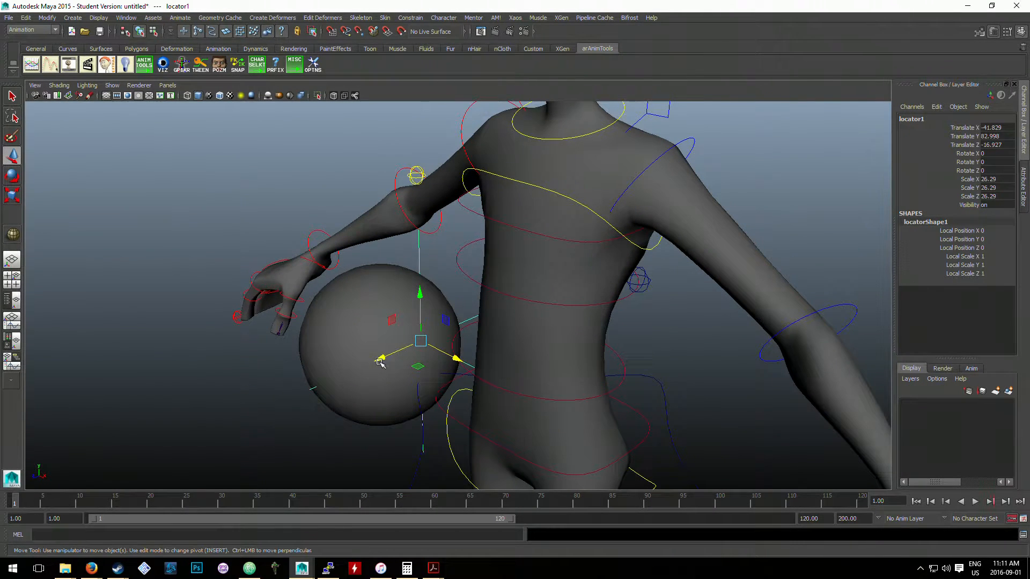
pyautogui.moveTo(380, 358); pyautogui.dragTo(341, 374)
pyautogui.keyDown('alt'); pyautogui.moveTo(453, 287); pyautogui.dragTo(528, 284); pyautogui.keyUp('alt')
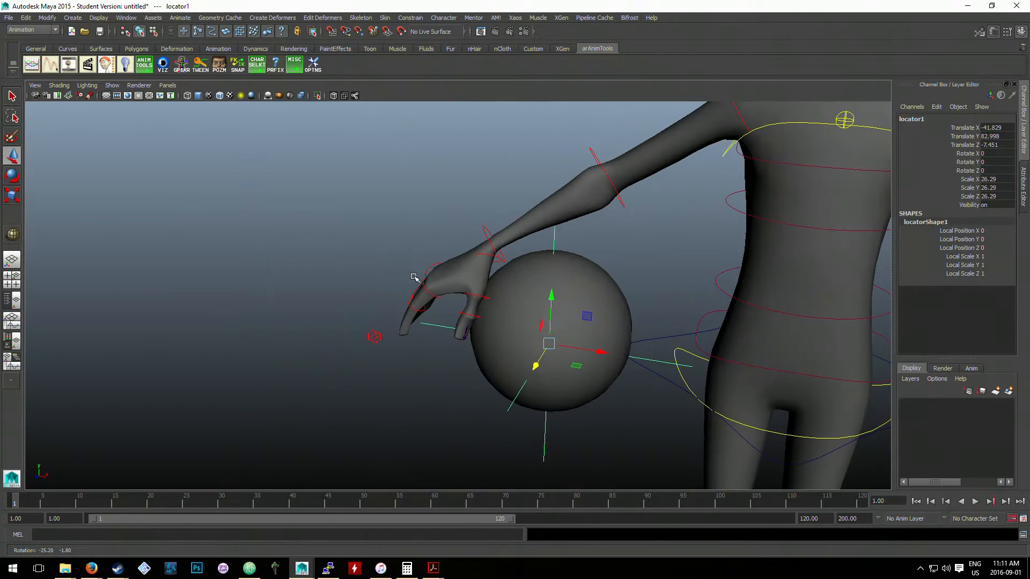
# - Duplicate the ball's locator and move the copy to the right hand, about X -59.1, Y 92, Z -5.1
pyautogui.click(414, 280)
pyautogui.click(545, 440)
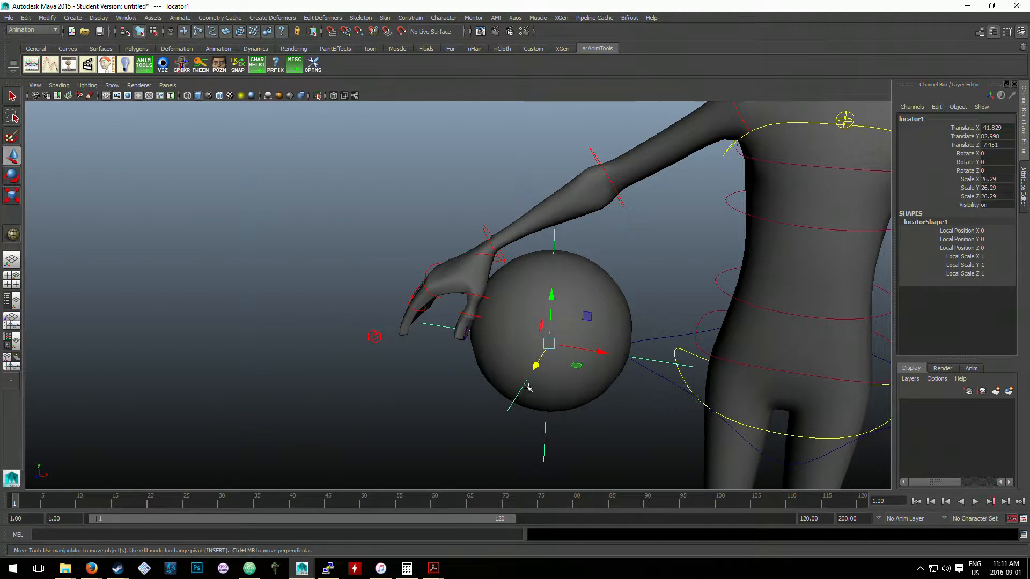
pyautogui.hotkey('ctrl', 'd')
pyautogui.moveTo(548, 343); pyautogui.dragTo(455, 273)
pyautogui.keyDown('alt'); pyautogui.moveTo(456, 273); pyautogui.dragTo(441, 336, button='middle'); pyautogui.keyUp('alt')
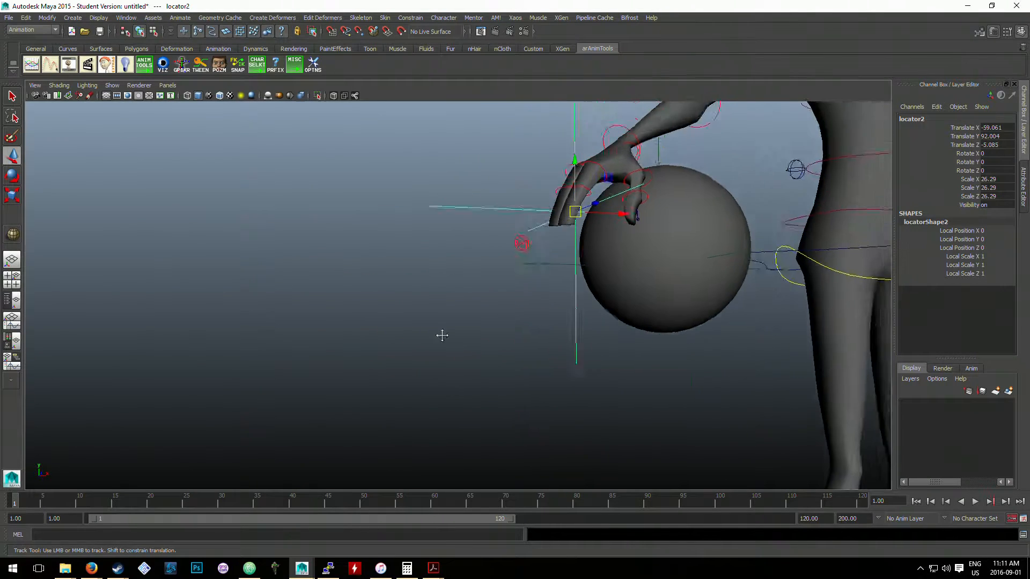
# - Refine the duplicated locator's position within the right hand to about X -56.2, Y 95.3, Z -4.8
pyautogui.keyDown('alt'); pyautogui.moveTo(441, 336); pyautogui.dragTo(542, 289, button='right'); pyautogui.keyUp('alt')
pyautogui.keyDown('alt'); pyautogui.moveTo(542, 290); pyautogui.dragTo(412, 397, button='middle'); pyautogui.keyUp('alt')
pyautogui.keyDown('alt'); pyautogui.moveTo(412, 398); pyautogui.dragTo(431, 306); pyautogui.keyUp('alt')
pyautogui.moveTo(431, 306)
pyautogui.keyDown('alt'); pyautogui.mouseDown()
pyautogui.moveTo(421, 319)
pyautogui.moveTo(440, 321)
pyautogui.mouseUp(); pyautogui.keyUp('alt')
pyautogui.click(361, 309)
pyautogui.keyDown('alt'); pyautogui.moveTo(625, 394); pyautogui.dragTo(582, 354); pyautogui.keyUp('alt')
pyautogui.keyDown('alt'); pyautogui.moveTo(306, 288); pyautogui.dragTo(327, 297); pyautogui.keyUp('alt')
pyautogui.click(270, 219)
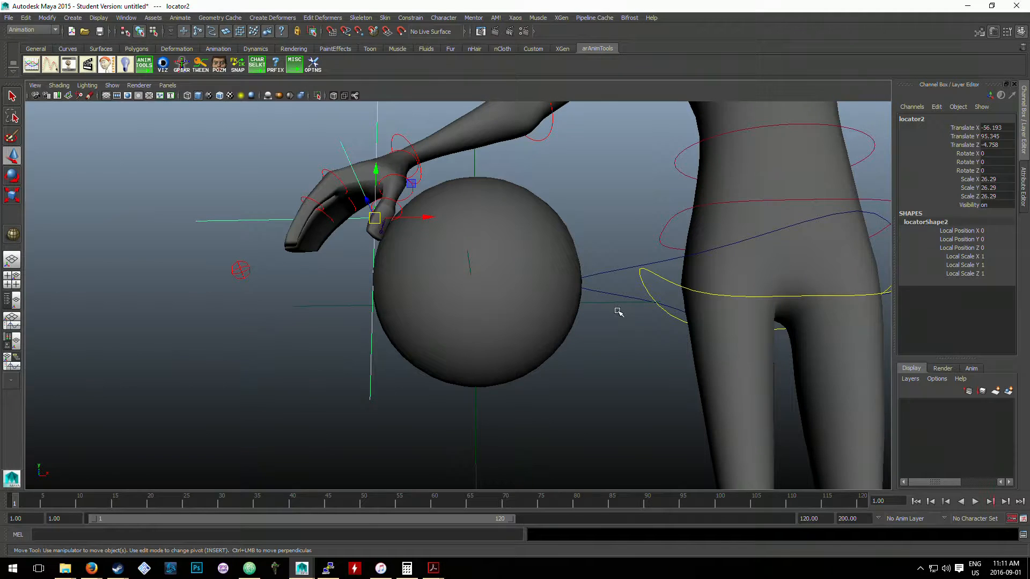
# - Rename the locator in the right hand to hand_locator
pyautogui.click(927, 124)
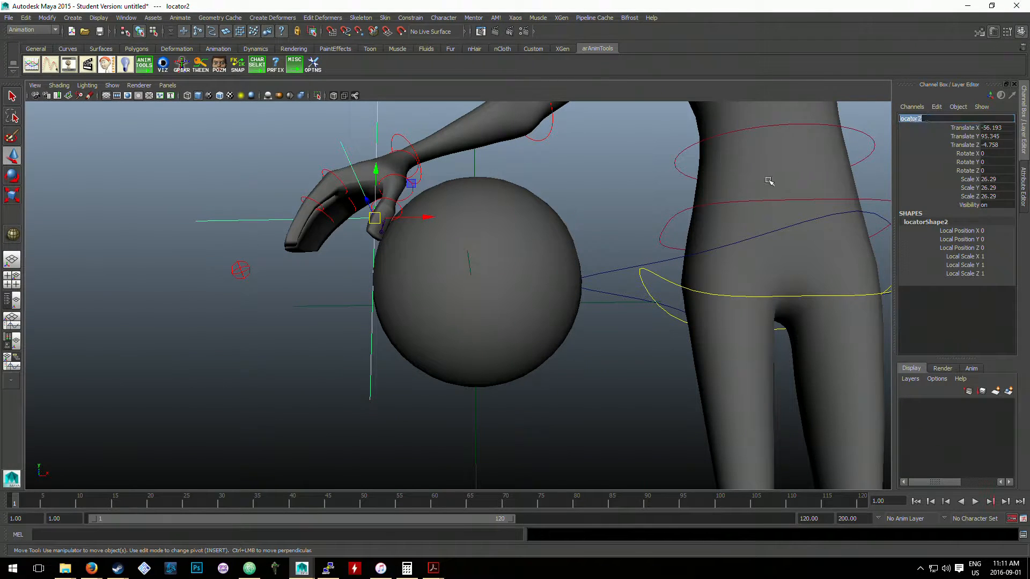
pyautogui.write('lo')
pyautogui.press('BackSpace')
pyautogui.press('Return')
pyautogui.click(574, 287)
# - Rename the locator inside the ball to ball_locator
pyautogui.click(474, 402)
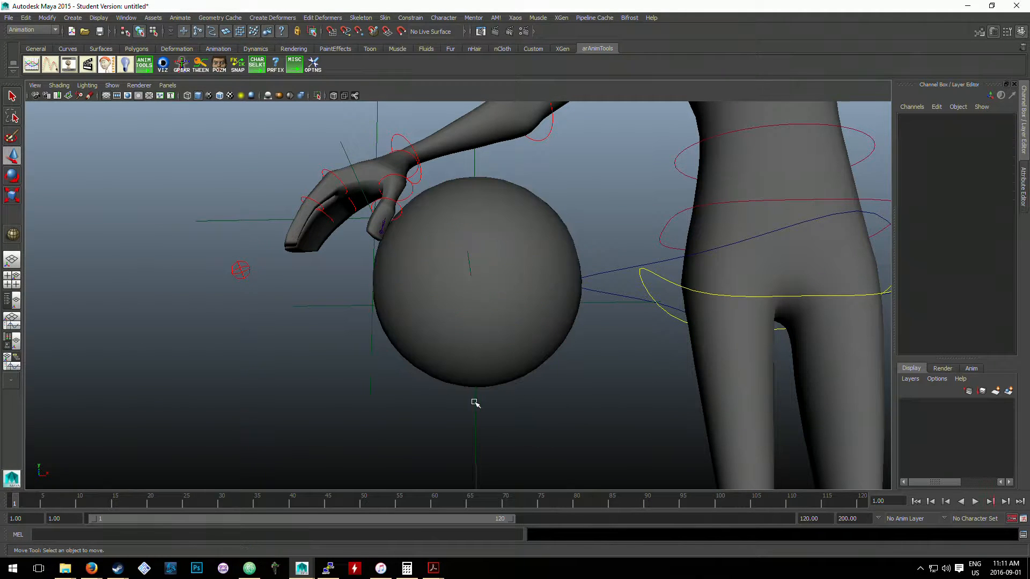
pyautogui.click(475, 402)
pyautogui.click(907, 118)
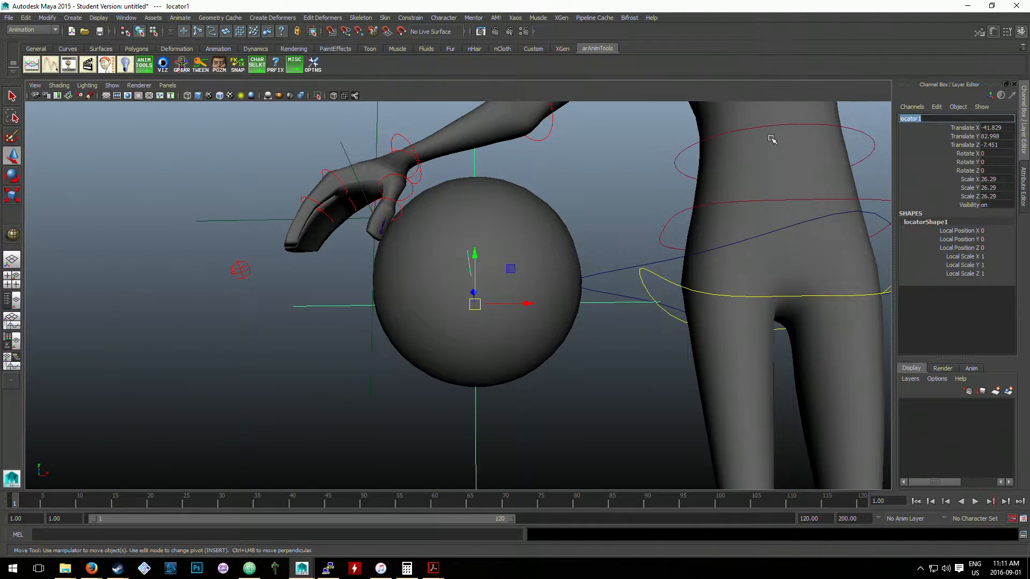
pyautogui.write('ball_')
pyautogui.click(537, 200)
# - Parent the ball mesh pSphere1 under ball_locator
pyautogui.scroll(2, 537, 200)
pyautogui.scroll(-5, 499, 262)
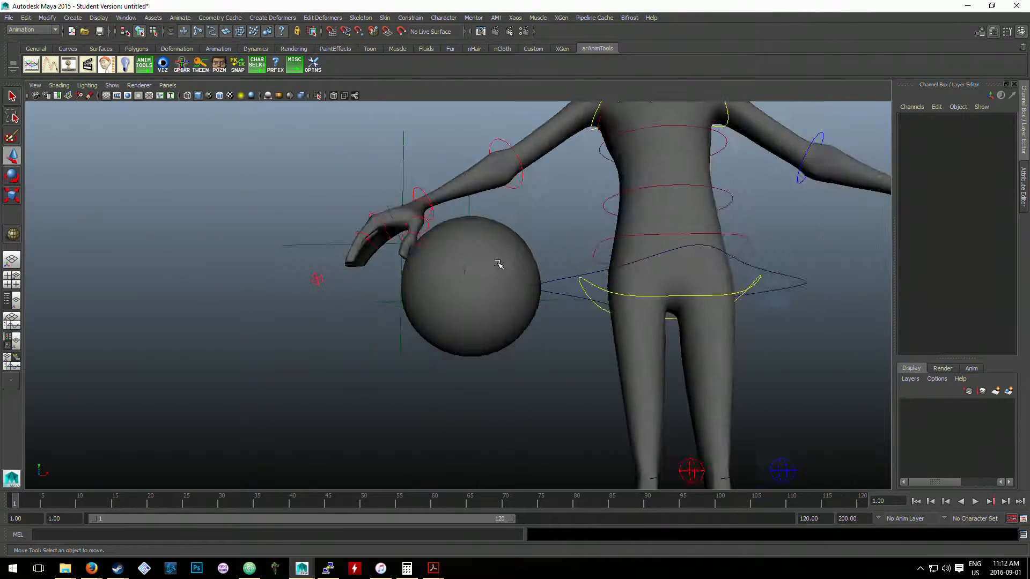
pyautogui.keyDown('alt'); pyautogui.moveTo(499, 262); pyautogui.dragTo(513, 269); pyautogui.keyUp('alt')
pyautogui.click(555, 343)
pyautogui.scroll(2, 554, 307)
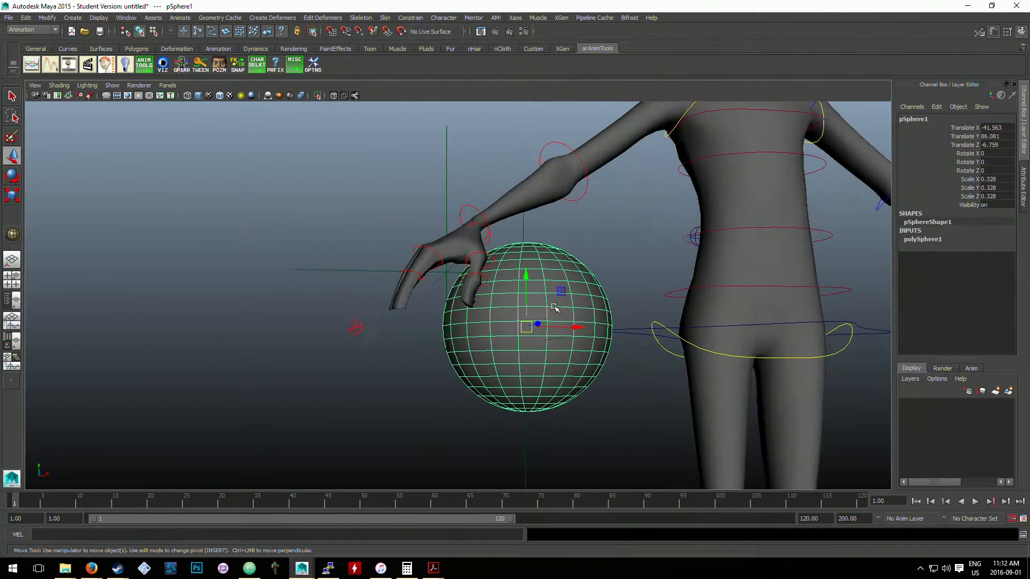
pyautogui.click(590, 251)
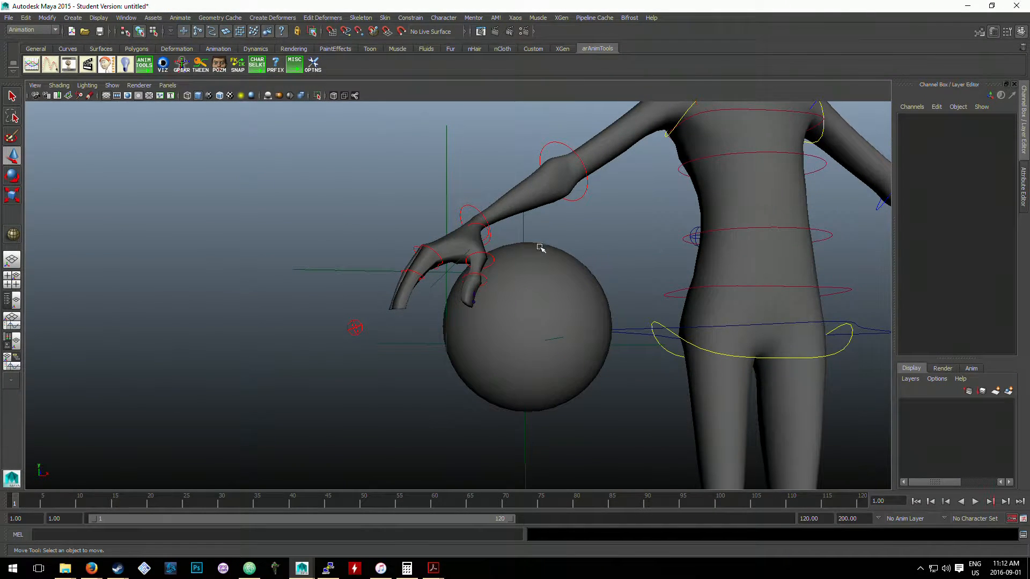
pyautogui.click(560, 390)
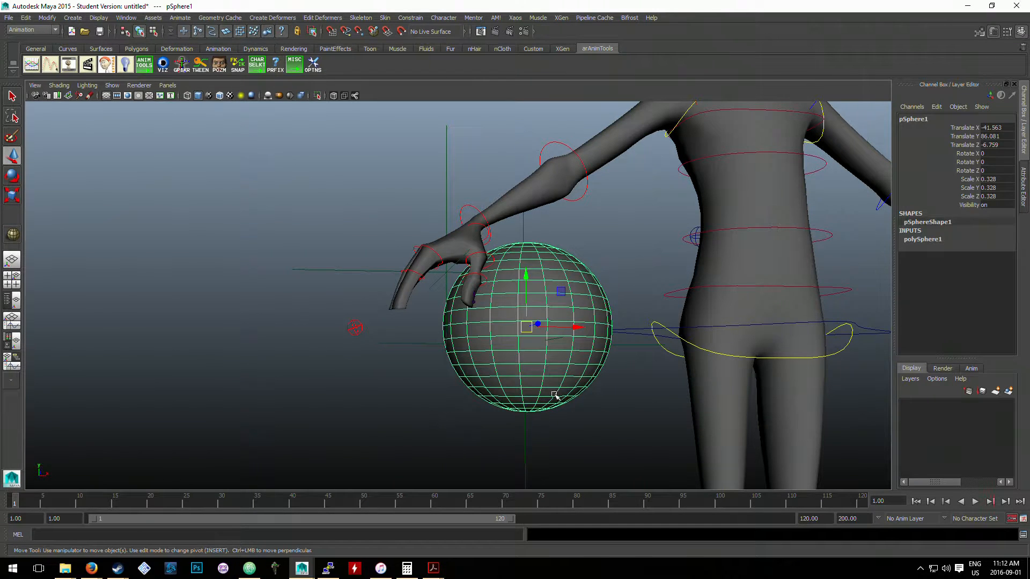
pyautogui.keyDown('alt'); pyautogui.moveTo(541, 413); pyautogui.dragTo(544, 355); pyautogui.keyUp('alt')
pyautogui.click(590, 294)
pyautogui.click(523, 338)
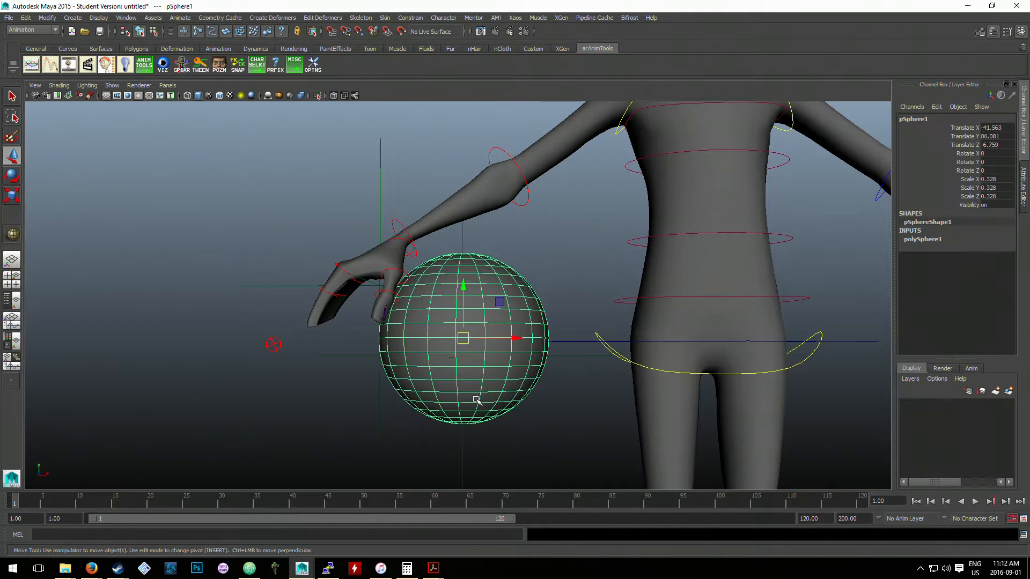
pyautogui.click(547, 260)
pyautogui.click(515, 338)
pyautogui.click(463, 450)
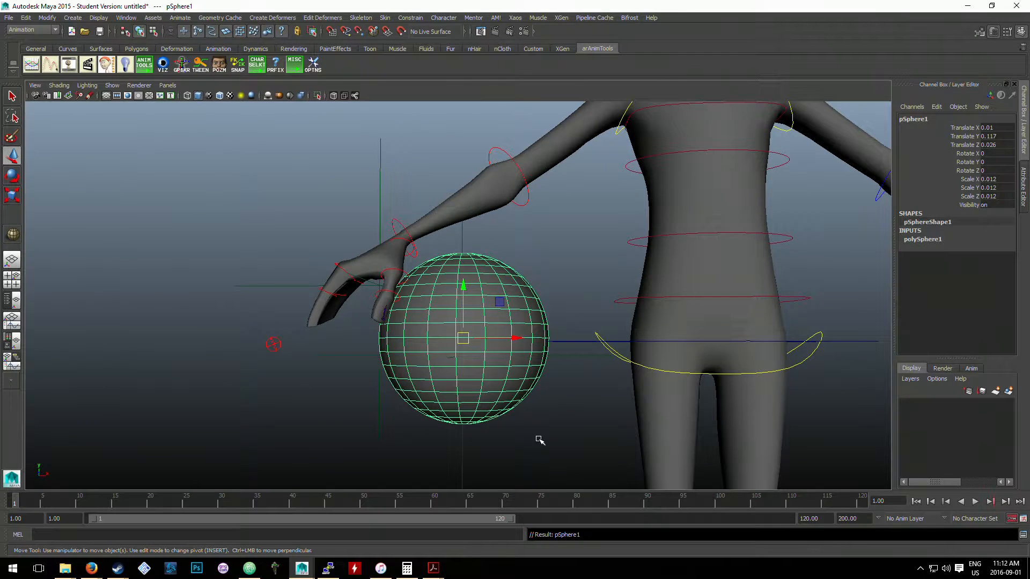
# - Move ball_locator freely to test whether the ball follows it, and undo the move
pyautogui.click(537, 438)
pyautogui.click(578, 357)
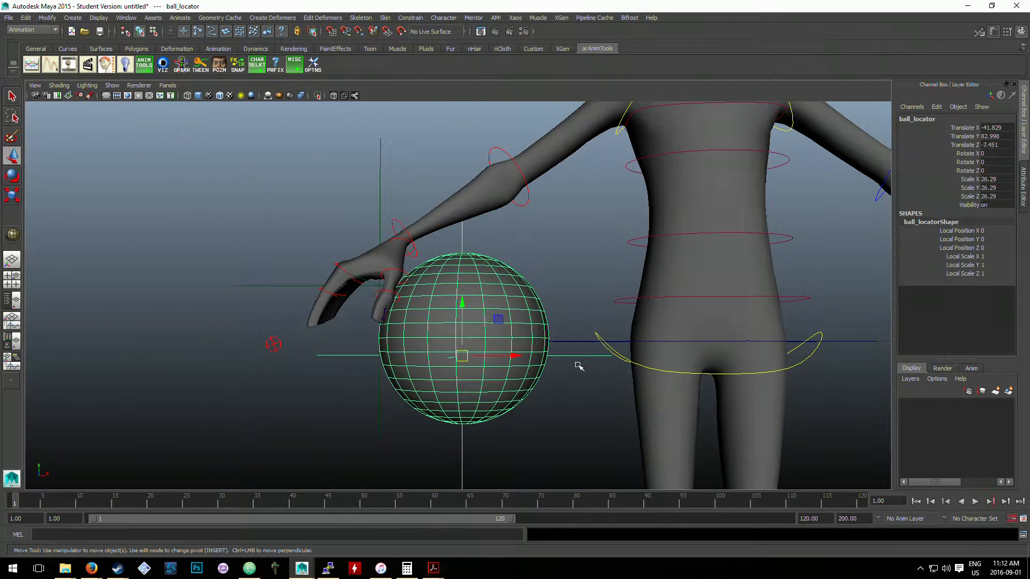
pyautogui.click(593, 361)
pyautogui.click(510, 357)
pyautogui.moveTo(464, 351); pyautogui.dragTo(571, 298)
pyautogui.hotkey('ctrl', 'z')
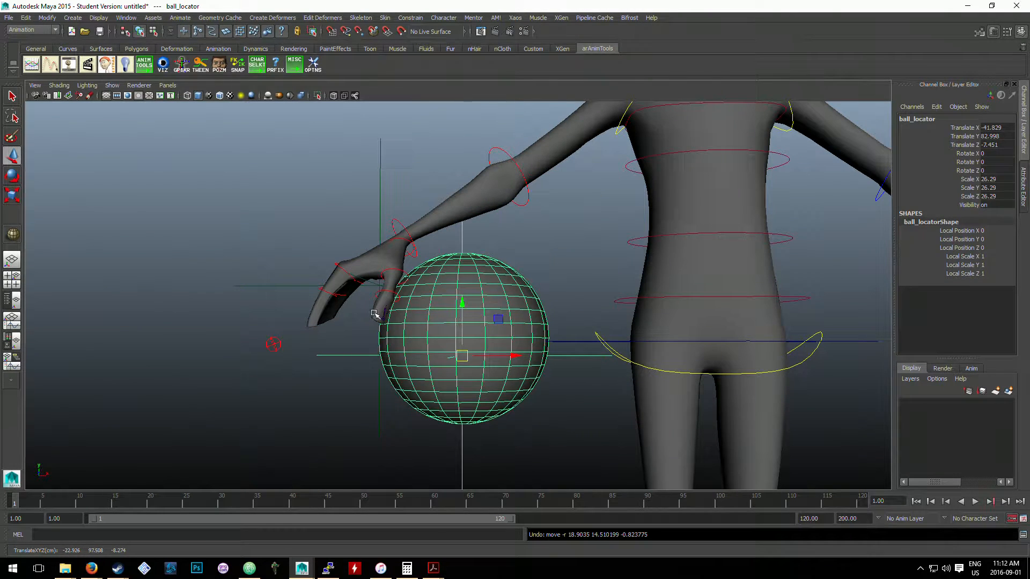
# - Parent hand_locator under the right arm's control, shot_ready:stw_rt_arm_ctrl
pyautogui.click(317, 280)
pyautogui.scroll(2, 317, 279)
pyautogui.keyDown('alt'); pyautogui.moveTo(321, 272); pyautogui.dragTo(338, 275); pyautogui.keyUp('alt')
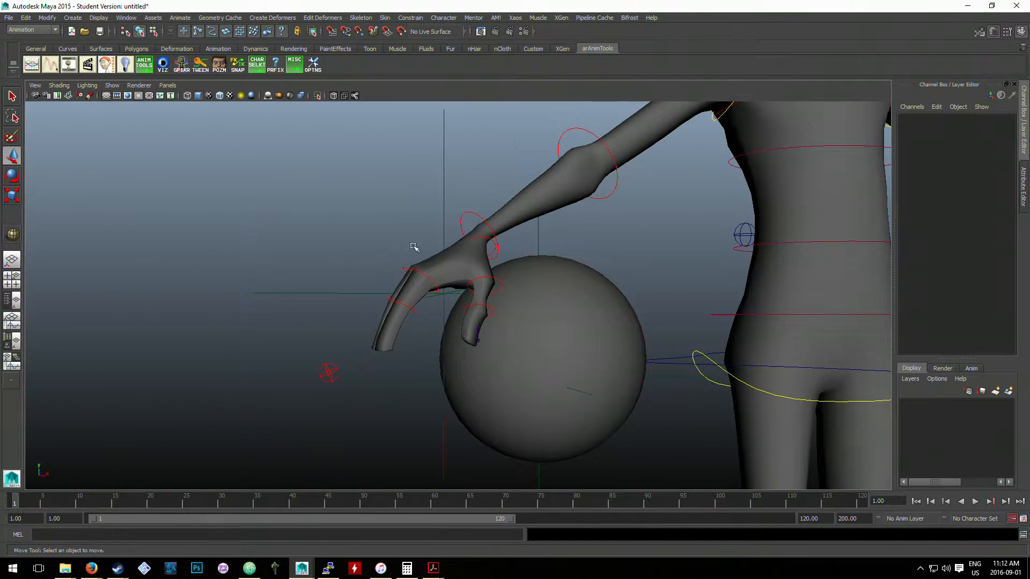
pyautogui.click(445, 193)
pyautogui.click(471, 187)
pyautogui.click(327, 365)
pyautogui.click(450, 205)
pyautogui.click(328, 375)
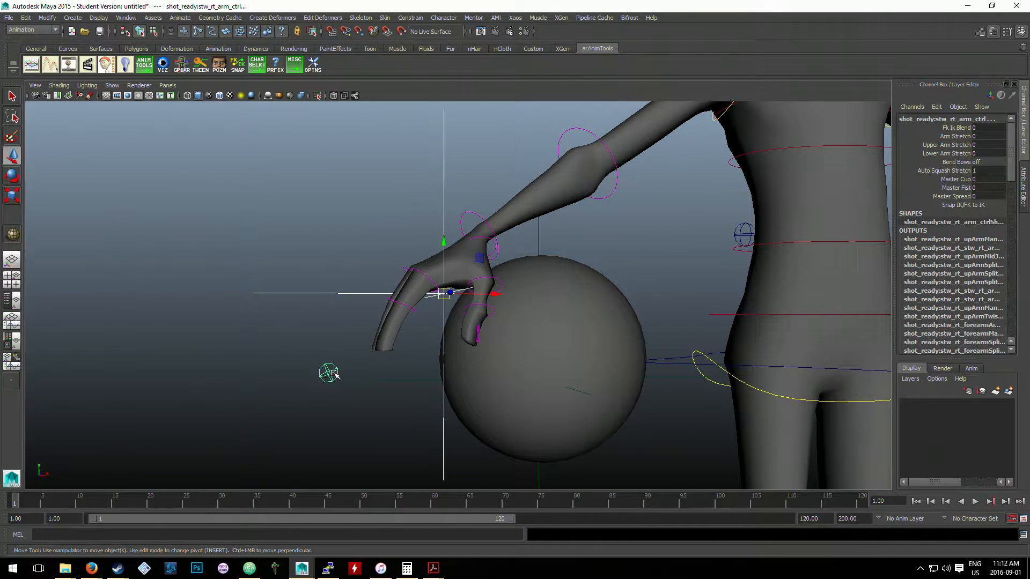
pyautogui.click(322, 253)
# - Examine how the right wrist FK control and the right arm control relate to hand_locator
pyautogui.click(469, 212)
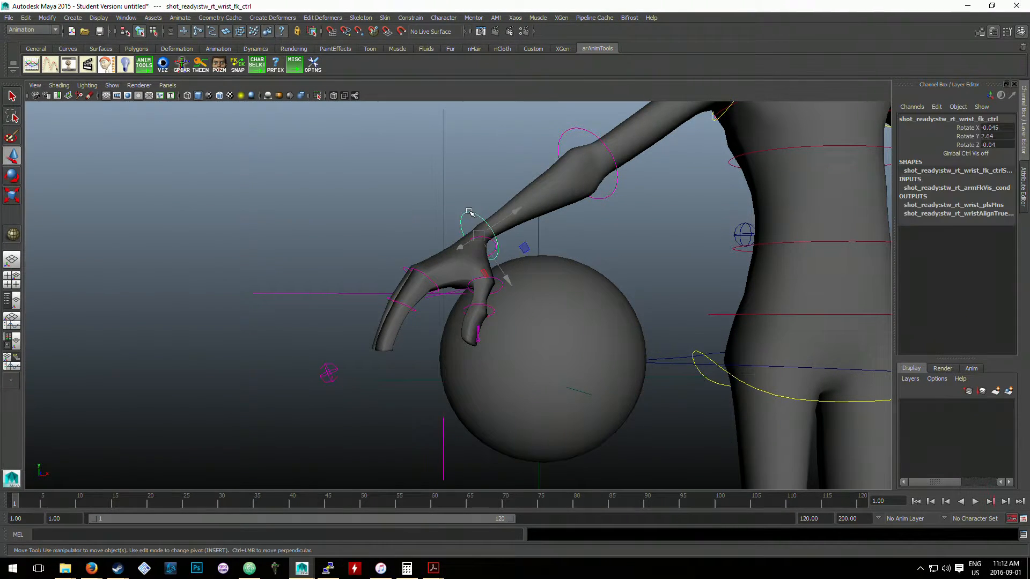
pyautogui.click(446, 199)
pyautogui.click(328, 374)
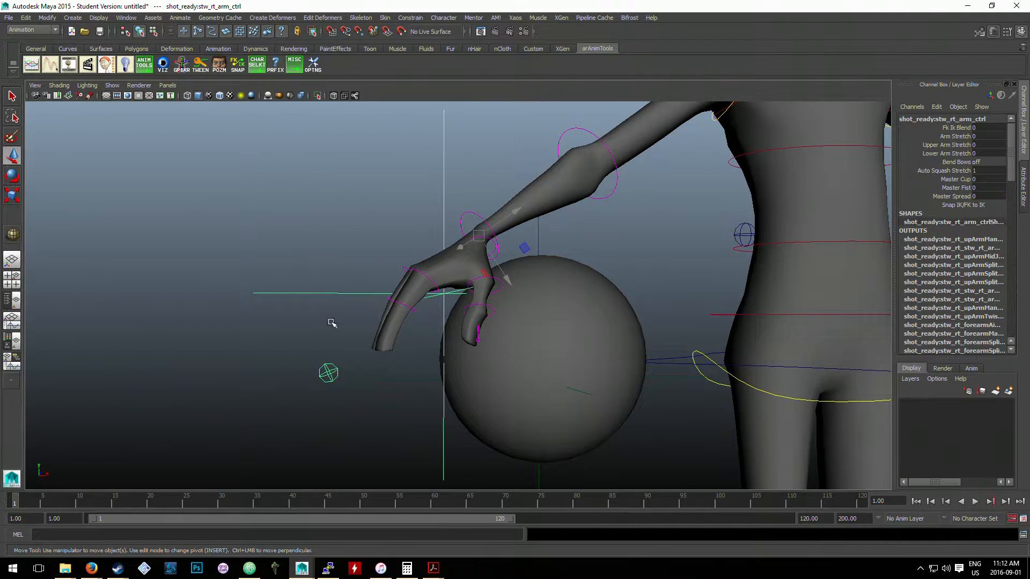
pyautogui.click(501, 195)
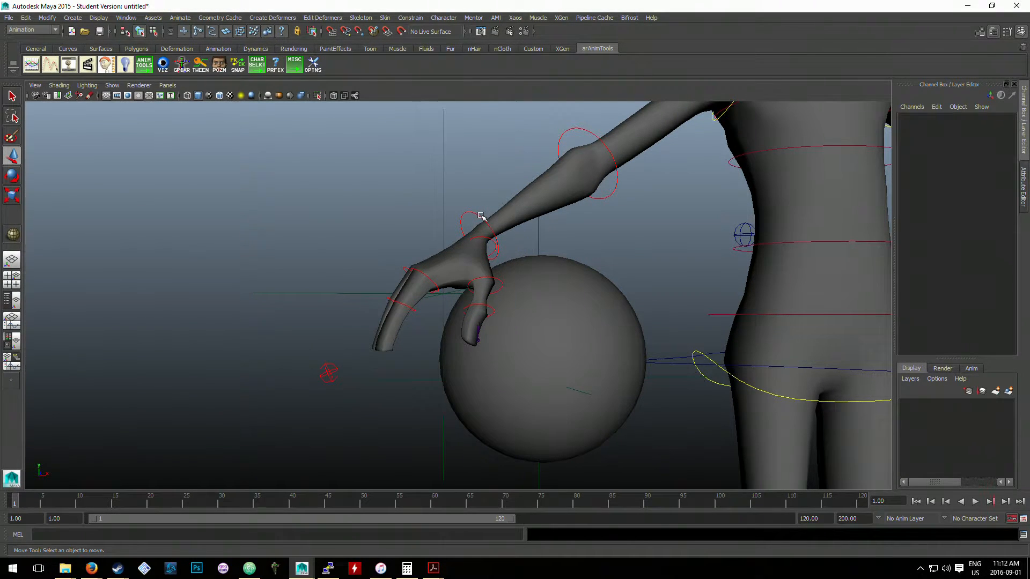
pyautogui.click(481, 215)
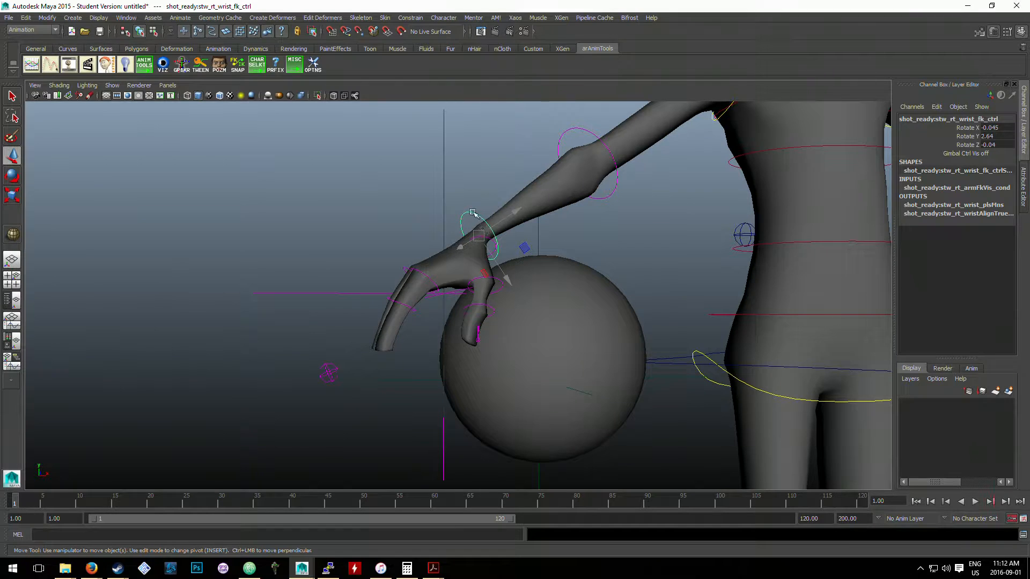
pyautogui.click(481, 180)
pyautogui.click(484, 220)
# - Switch the right arm to IK by setting Fk Ik Blend to 1 on its arm control
pyautogui.click(328, 372)
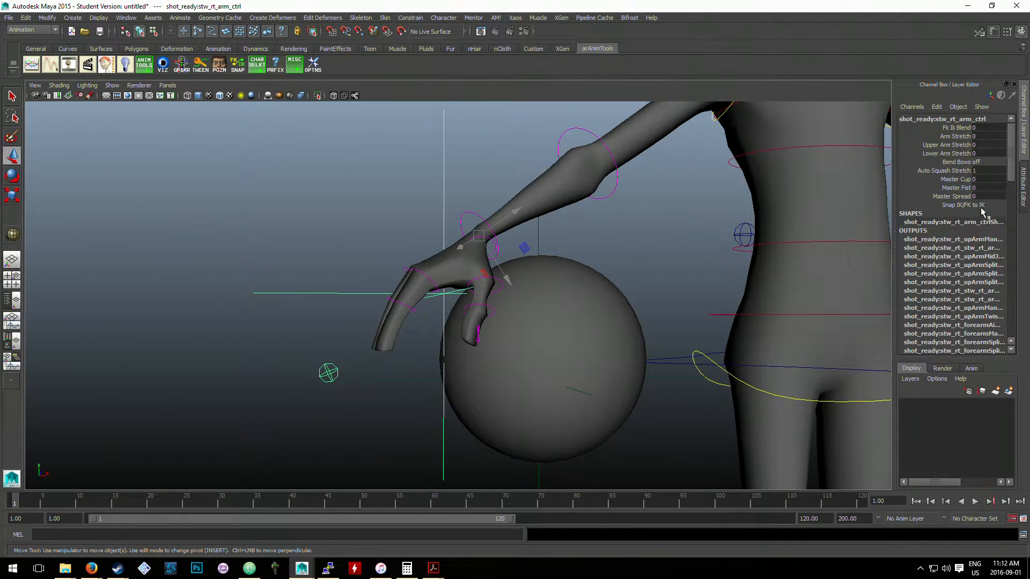
pyautogui.click(989, 128)
pyautogui.write('1')
pyautogui.press('Return')
pyautogui.click(484, 177)
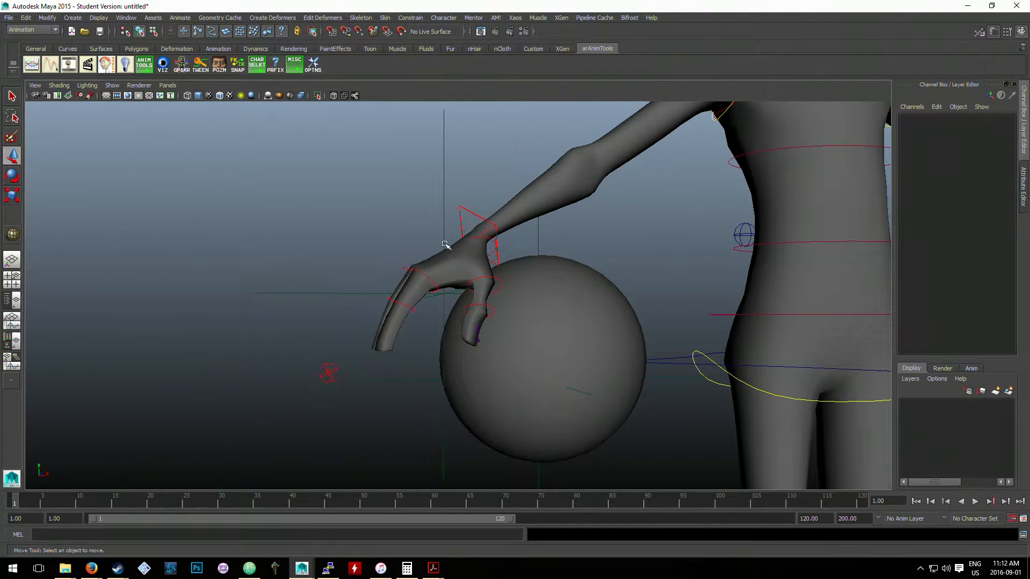
pyautogui.click(332, 293)
# - Test the right arm's IK control by moving it up from the ball, and undo the move
pyautogui.click(328, 373)
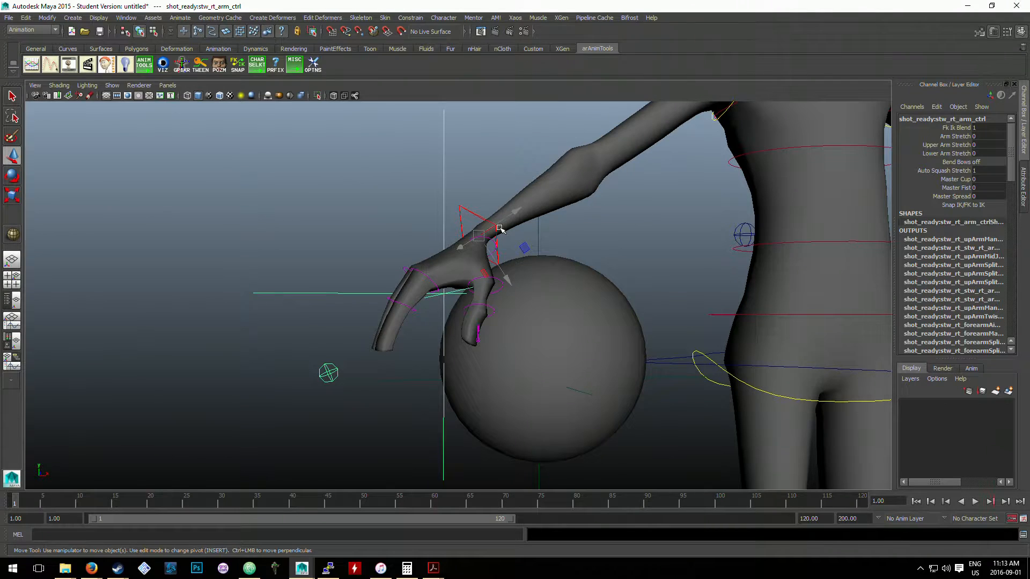
pyautogui.press('e')
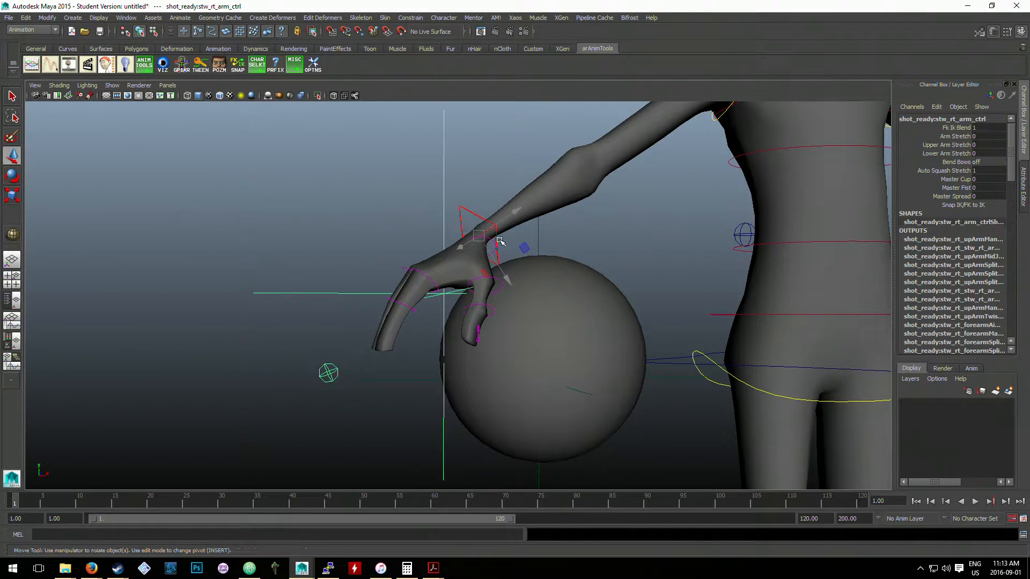
pyautogui.click(344, 217)
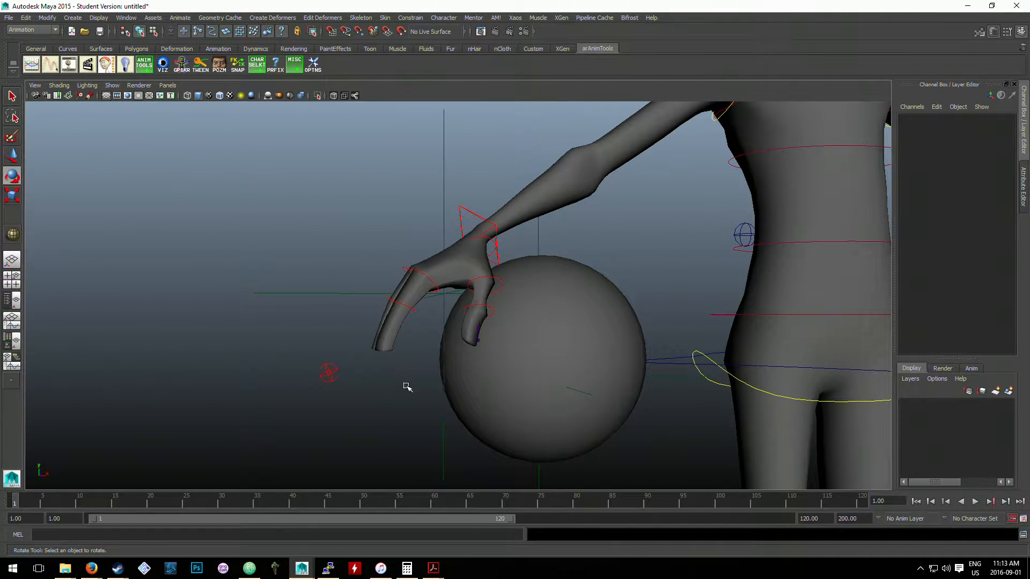
pyautogui.click(461, 221)
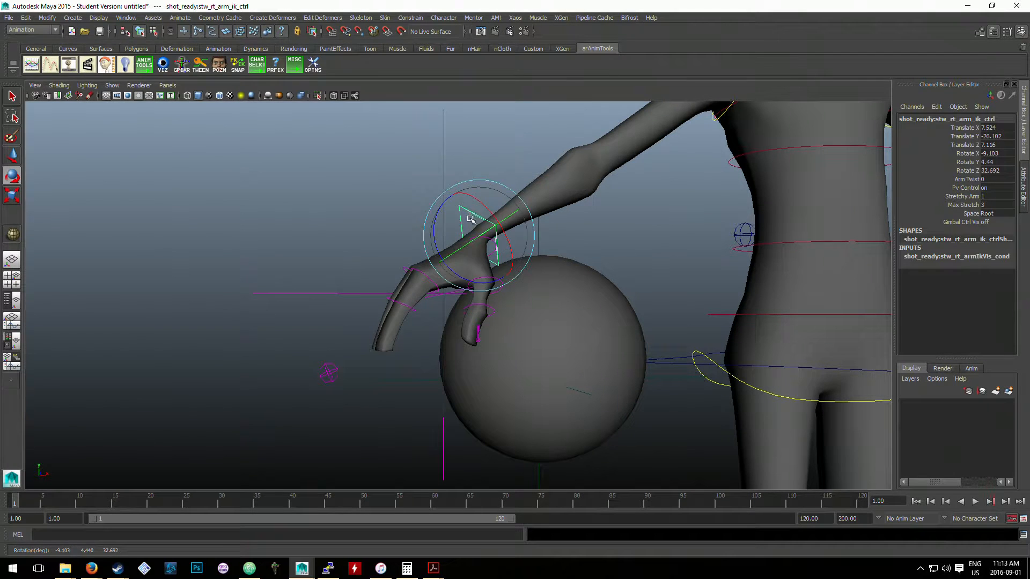
pyautogui.press('w')
pyautogui.moveTo(477, 234); pyautogui.dragTo(510, 150)
pyautogui.hotkey('ctrl', 'z')
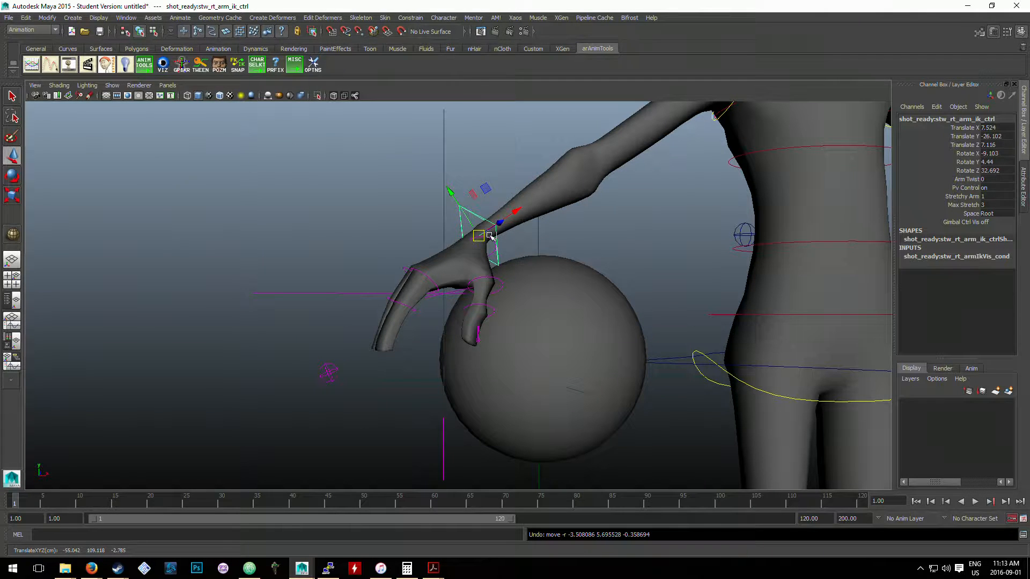
pyautogui.click(356, 218)
# - Inspect ball_locator and hand_locator, try moving the right arm's IK control away from the body, and undo the move
pyautogui.keyDown('alt'); pyautogui.moveTo(326, 345); pyautogui.dragTo(511, 267); pyautogui.keyUp('alt')
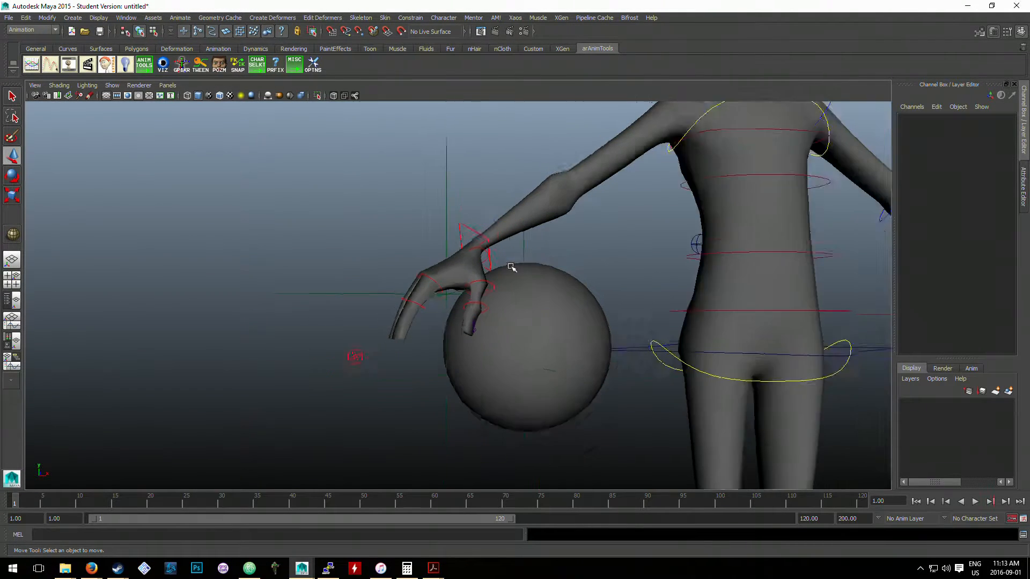
pyautogui.scroll(-2, 510, 267)
pyautogui.click(515, 274)
pyautogui.scroll(2, 515, 274)
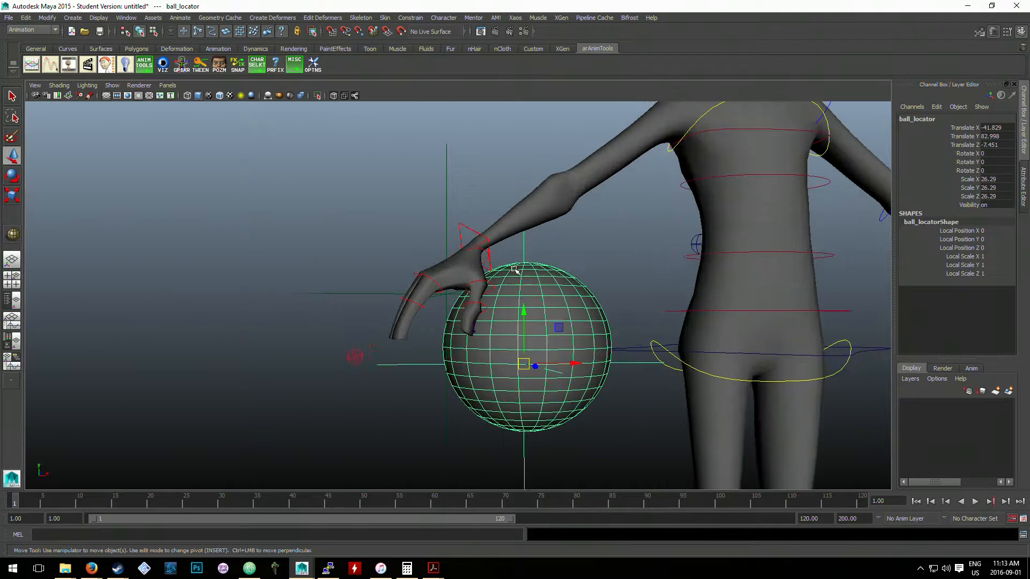
pyautogui.click(444, 240)
pyautogui.click(446, 216)
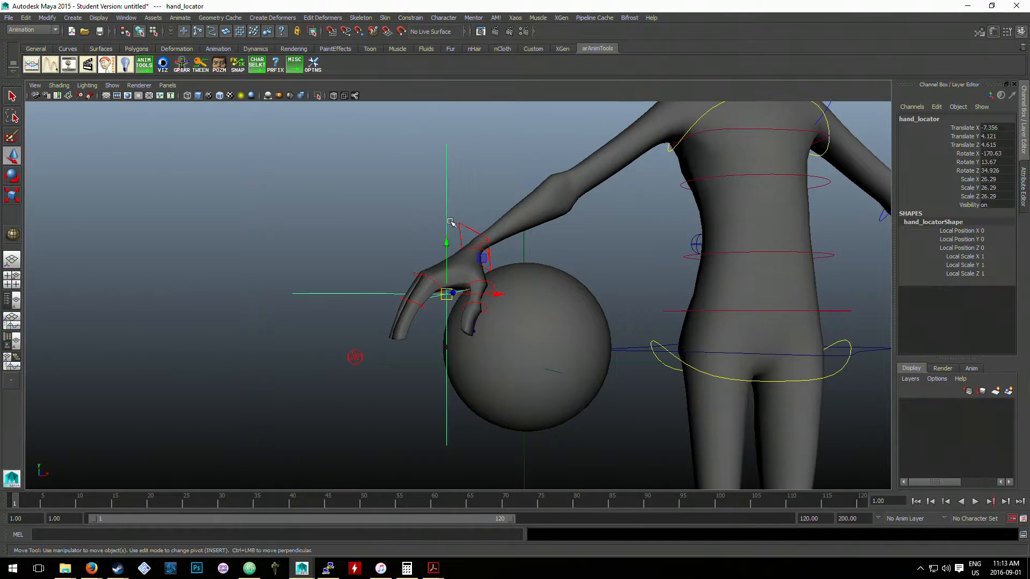
pyautogui.click(481, 224)
pyautogui.click(465, 233)
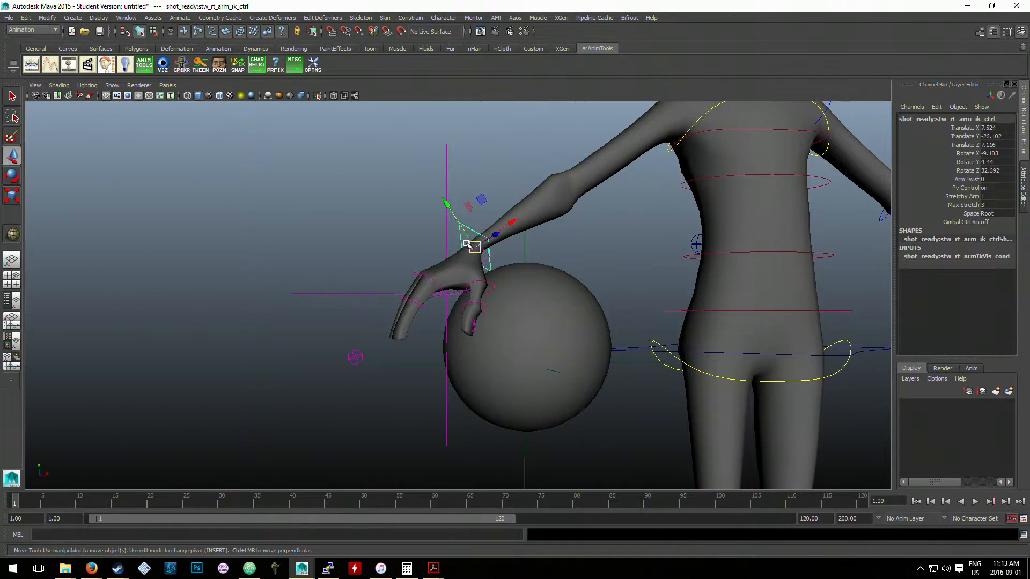
pyautogui.moveTo(474, 236); pyautogui.dragTo(409, 246)
pyautogui.hotkey('ctrl', 'z')
pyautogui.click(569, 258)
# - Try placing ball_locator beneath the right palm at about X -51.4, Y 80, Z -6.4, and undo the move
pyautogui.scroll(2, 574, 261)
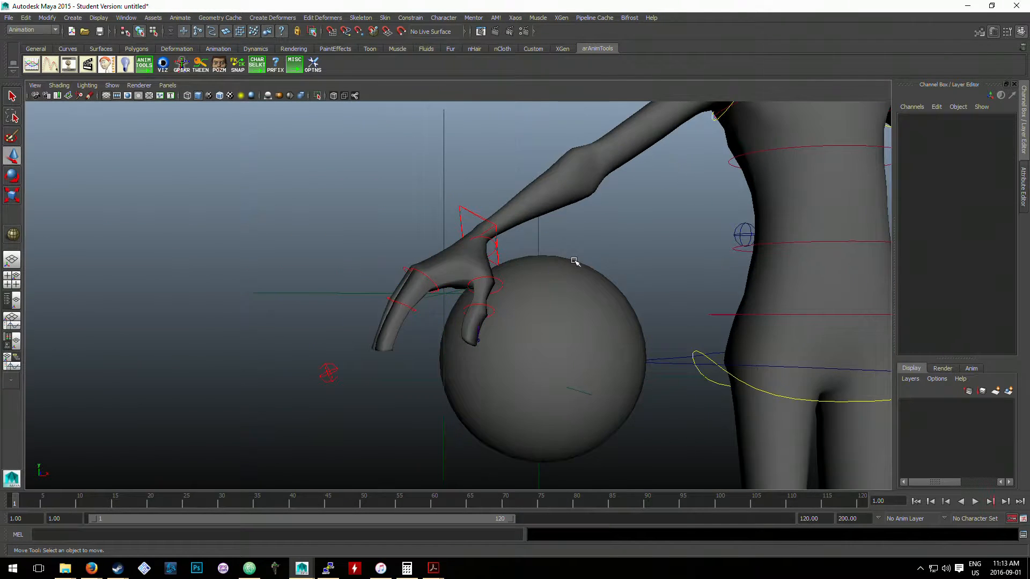
pyautogui.keyDown('alt'); pyautogui.moveTo(574, 261); pyautogui.dragTo(542, 276); pyautogui.keyUp('alt')
pyautogui.click(456, 233)
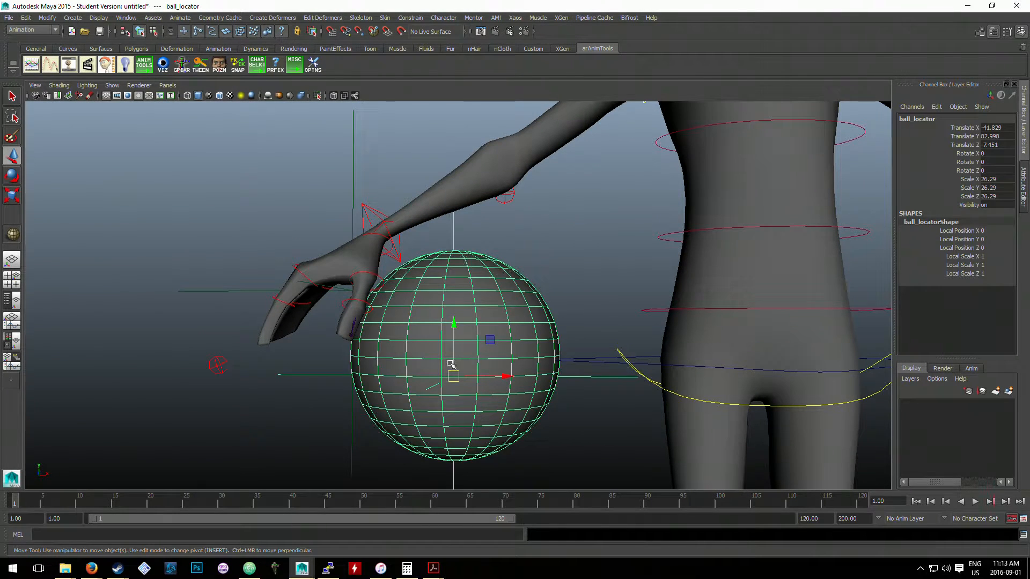
pyautogui.moveTo(453, 376); pyautogui.dragTo(387, 395)
pyautogui.click(476, 270)
pyautogui.click(395, 281)
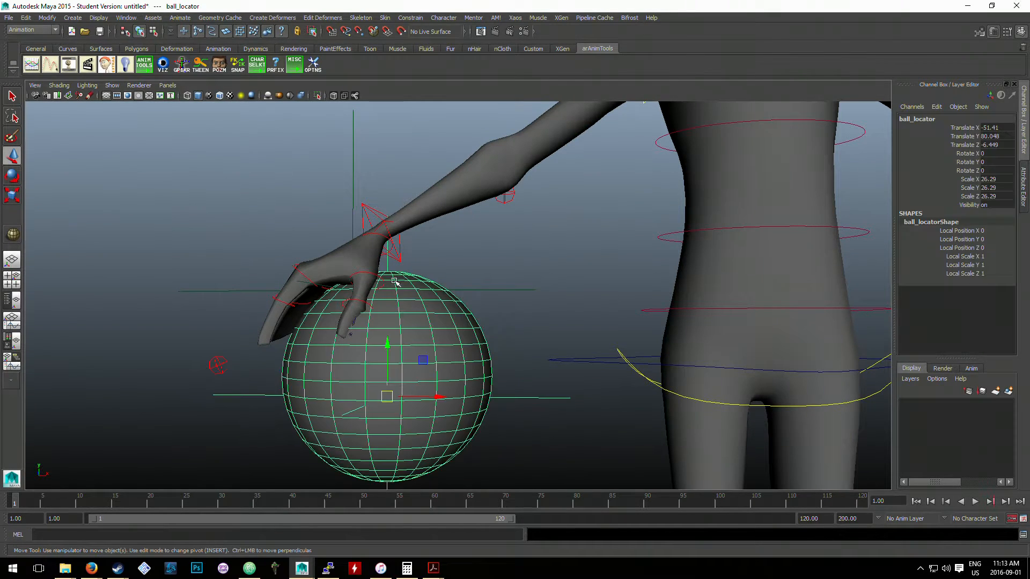
pyautogui.hotkey('ctrl', 'z')
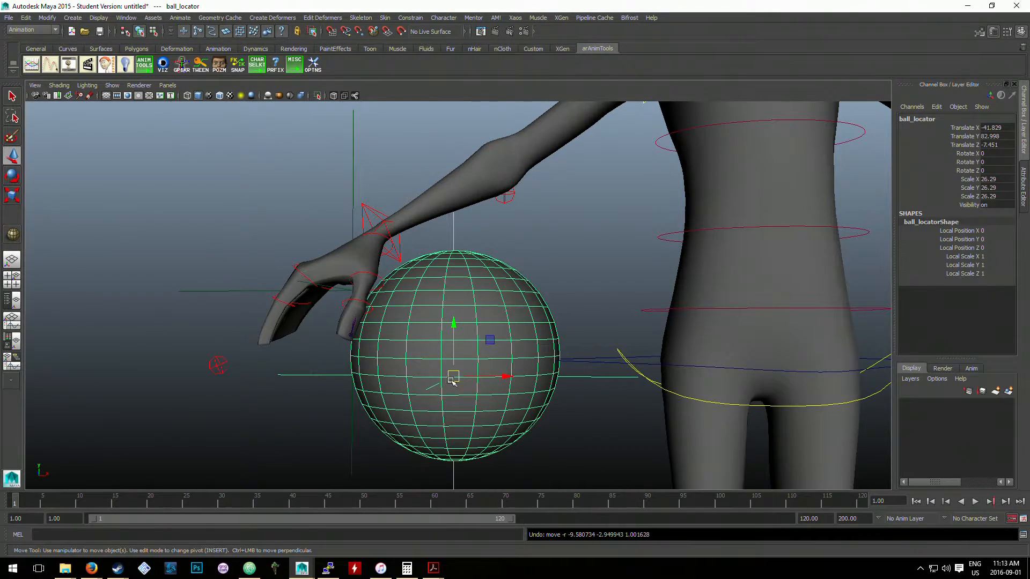
# - Move ball_locator so the ball sits directly beneath the right palm, and select hand_locator
pyautogui.moveTo(452, 379); pyautogui.dragTo(386, 390)
pyautogui.click(489, 258)
pyautogui.keyDown('alt'); pyautogui.moveTo(490, 257); pyautogui.dragTo(443, 267); pyautogui.keyUp('alt')
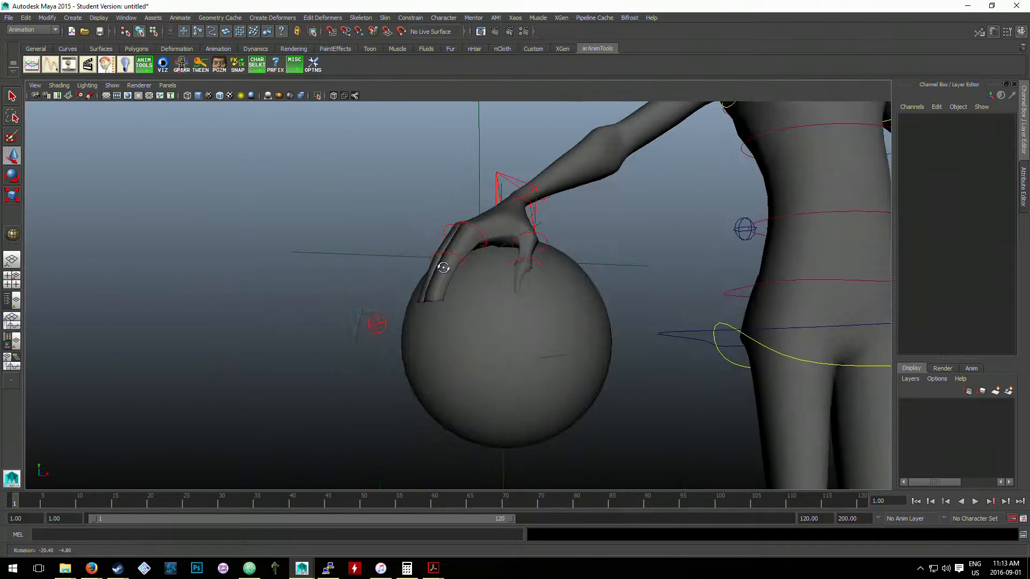
pyautogui.keyDown('alt'); pyautogui.moveTo(520, 216); pyautogui.dragTo(533, 236); pyautogui.keyUp('alt')
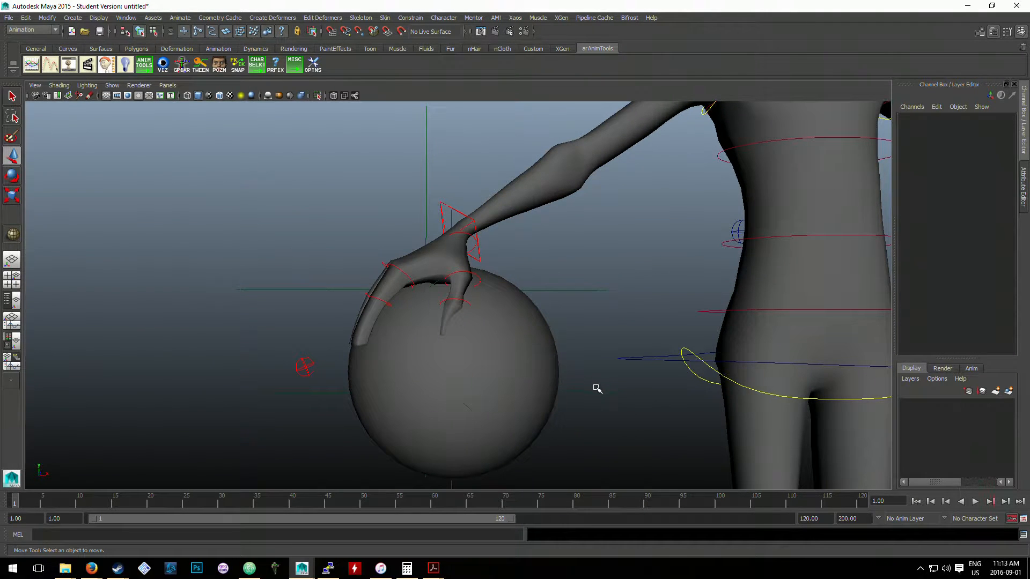
pyautogui.click(427, 189)
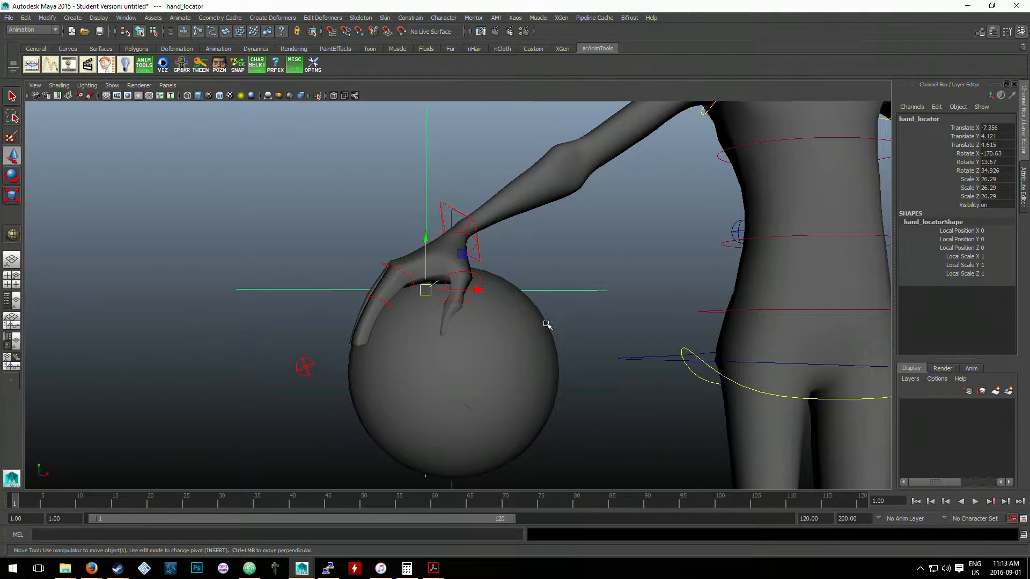
# - Parent-constrain ball_locator to hand_locator, selecting hand_locator as the driver first, and clear the selection
pyautogui.click(579, 351)
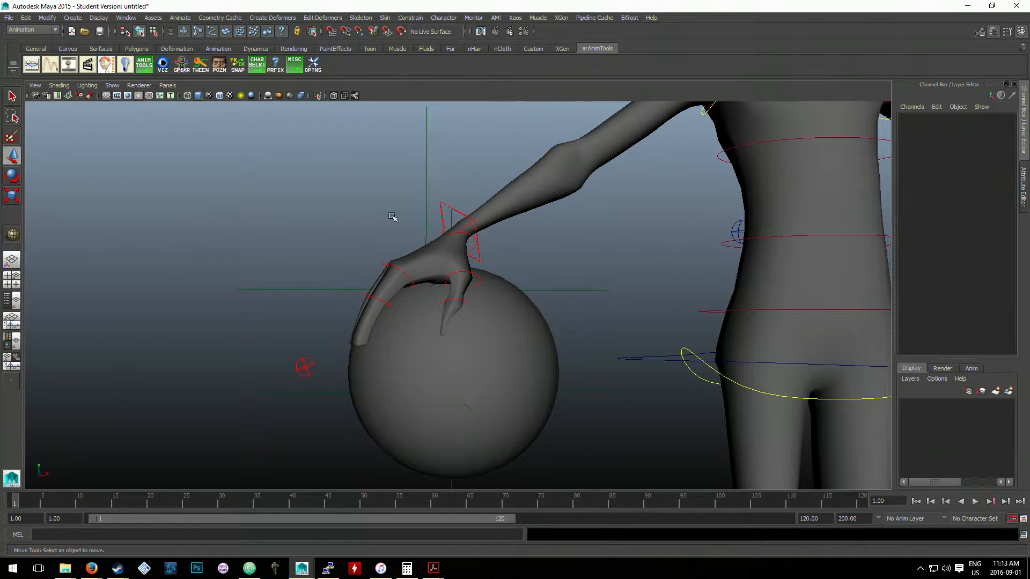
pyautogui.click(545, 290)
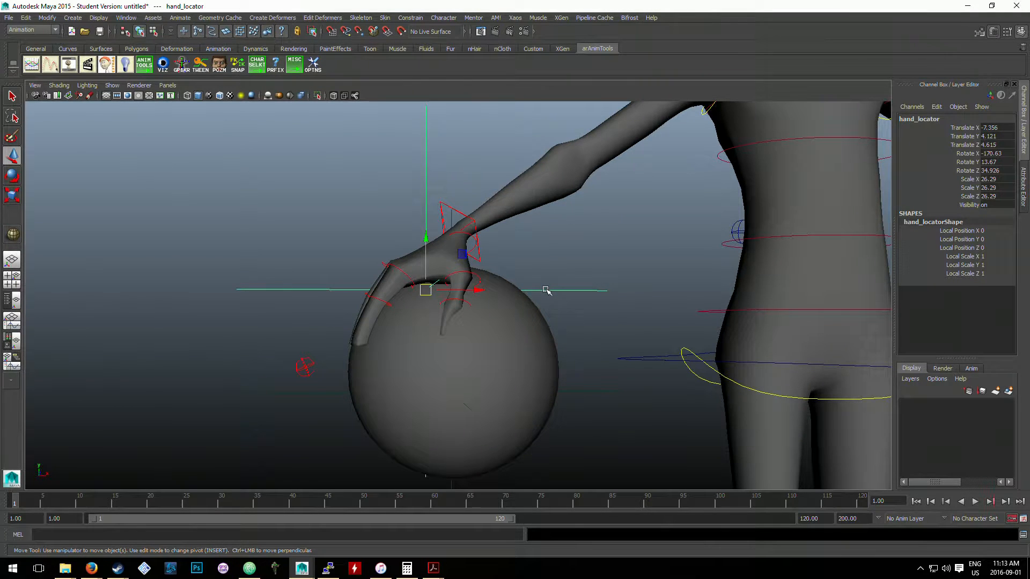
pyautogui.click(588, 392)
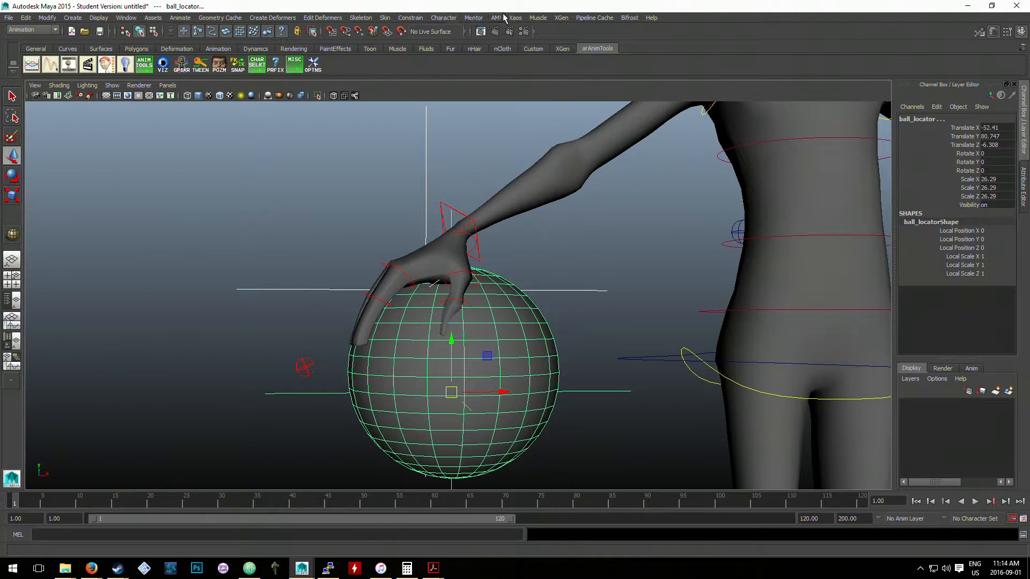
pyautogui.click(418, 20)
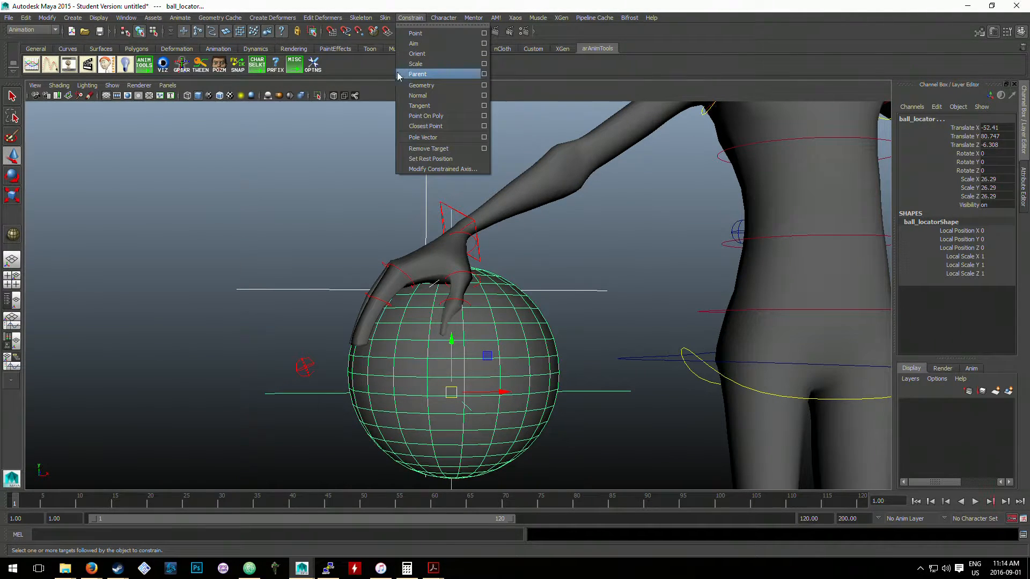
pyautogui.click(436, 74)
pyautogui.click(587, 302)
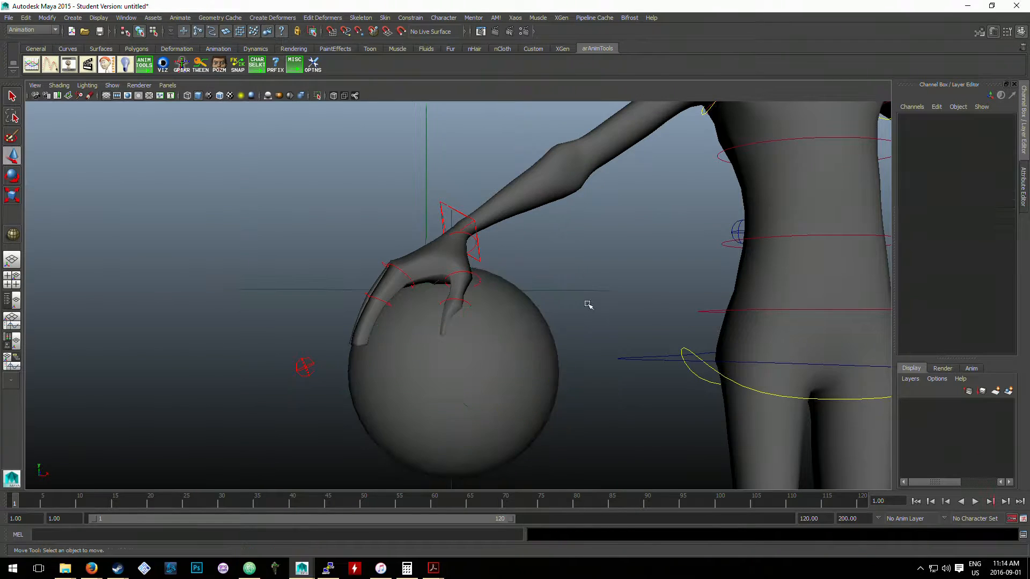
# - Raise the right arm's IK control to about X -4.1, Y -13.1, Z 4.5 to test the constrained ball
pyautogui.click(580, 289)
pyautogui.click(460, 224)
pyautogui.click(460, 208)
pyautogui.press('e')
pyautogui.moveTo(422, 229); pyautogui.dragTo(391, 168)
pyautogui.press('w')
pyautogui.scroll(-2, 479, 244)
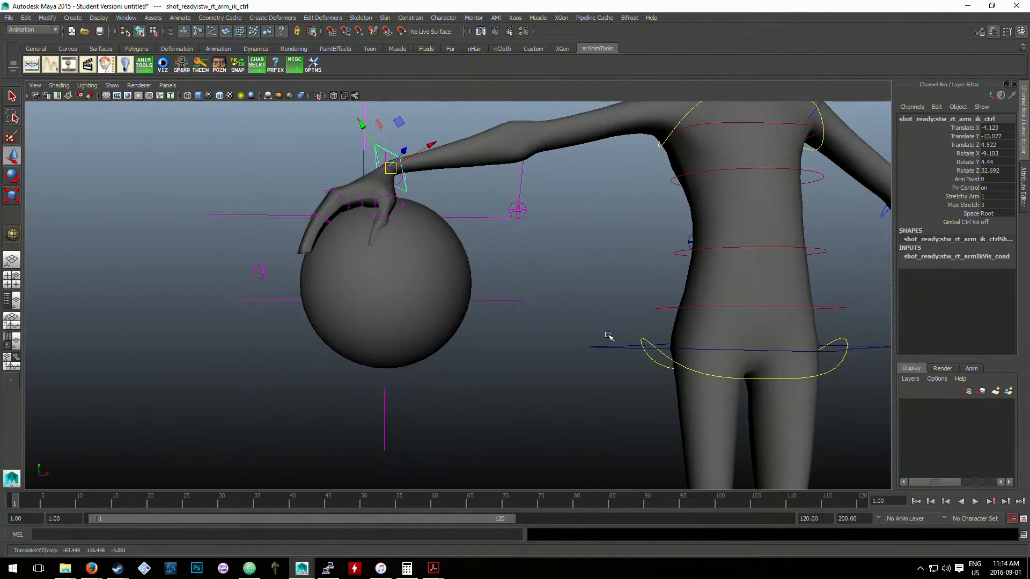
# - Try pulling ball_locator away from the right hand, down to about Y 46.2
pyautogui.click(600, 335)
pyautogui.keyDown('alt'); pyautogui.moveTo(483, 324); pyautogui.dragTo(515, 232); pyautogui.keyUp('alt')
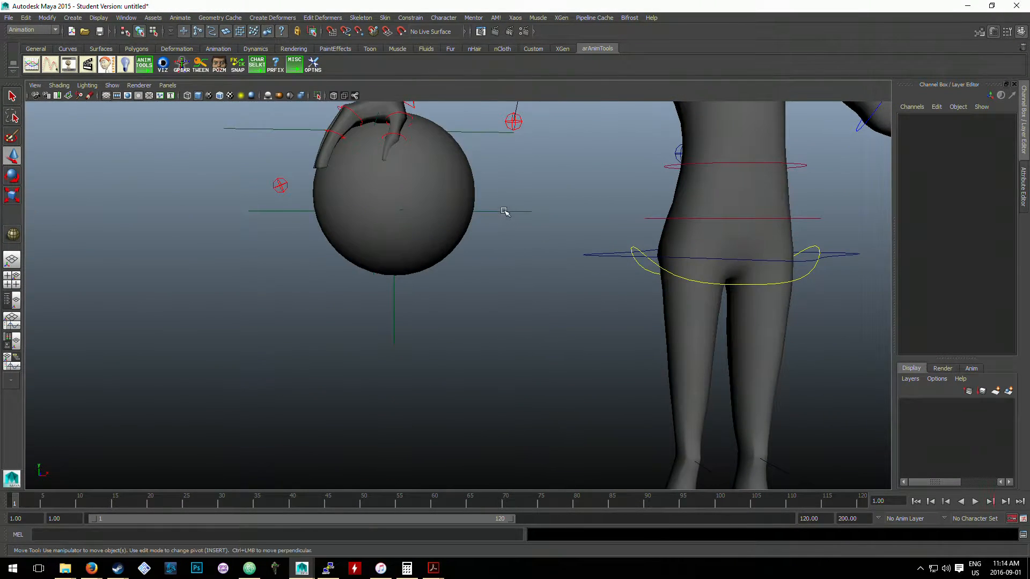
pyautogui.click(504, 211)
pyautogui.moveTo(394, 160); pyautogui.dragTo(431, 366)
pyautogui.keyDown('alt'); pyautogui.moveTo(431, 366); pyautogui.dragTo(435, 326, button='right'); pyautogui.keyUp('alt')
pyautogui.keyDown('alt'); pyautogui.moveTo(434, 327); pyautogui.dragTo(433, 283, button='middle'); pyautogui.keyUp('alt')
pyautogui.moveTo(412, 281); pyautogui.dragTo(412, 314)
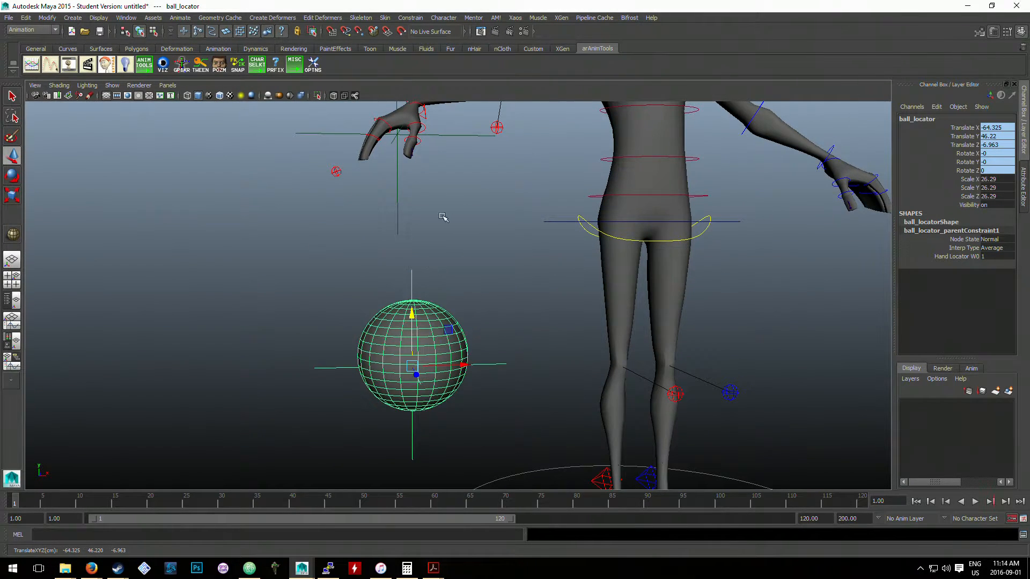
pyautogui.keyDown('alt'); pyautogui.moveTo(447, 181); pyautogui.dragTo(457, 229, button='middle'); pyautogui.keyUp('alt')
pyautogui.click(456, 228)
# - Test rotating the right arm's IK control by about 10.5 degrees around Z, and undo the rotation
pyautogui.click(418, 140)
pyautogui.press('e')
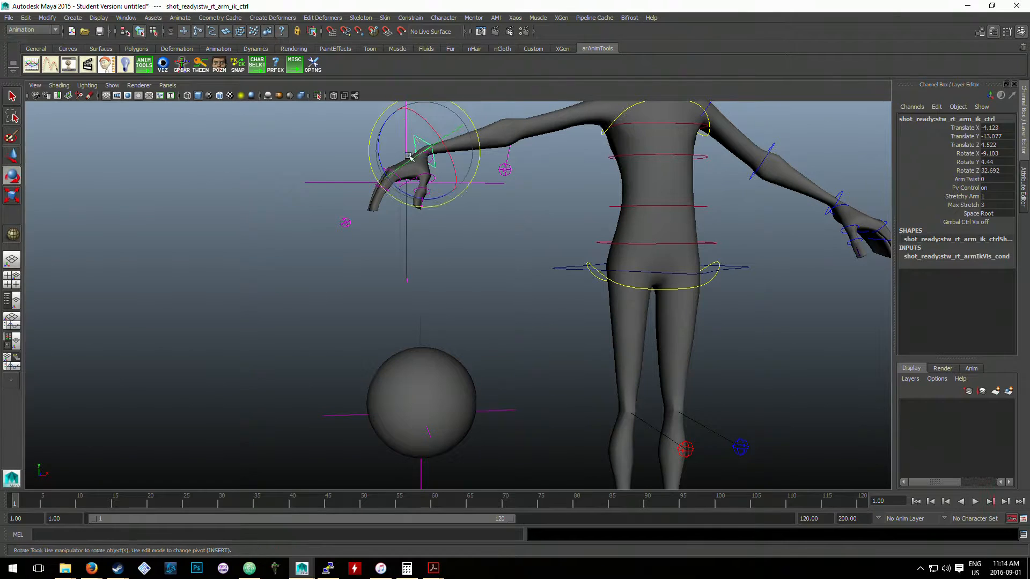
pyautogui.moveTo(380, 140); pyautogui.dragTo(382, 131)
pyautogui.hotkey('ctrl', 'z')
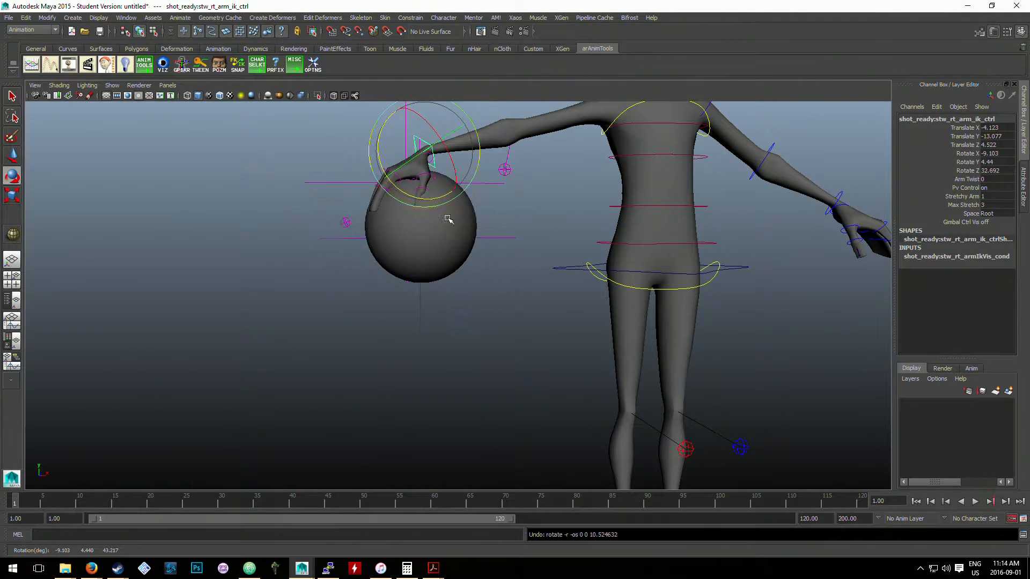
# - Key ball_locator at frame 1, and lower it to about Y 47 at frame 10
pyautogui.click(502, 237)
pyautogui.press('w')
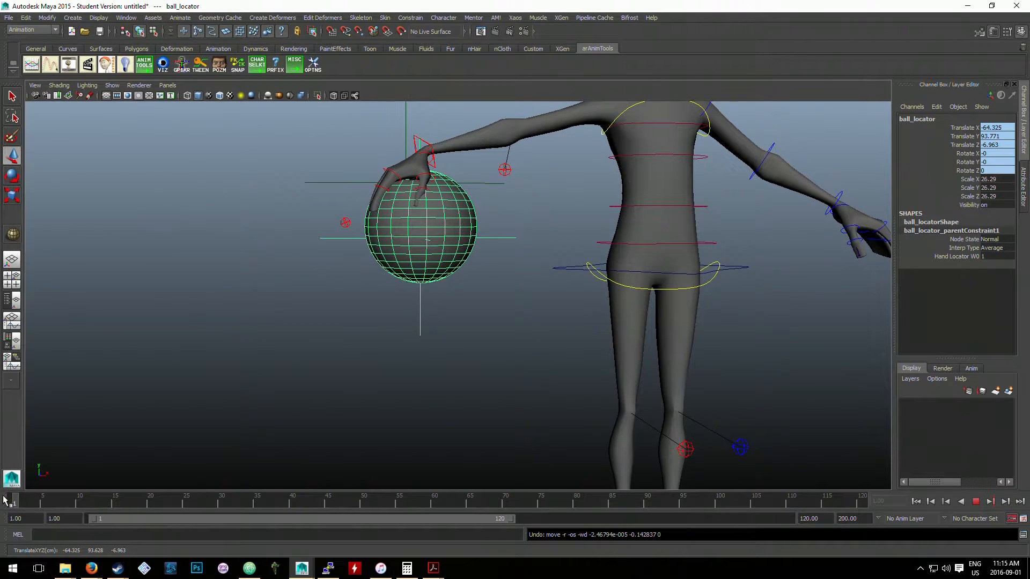
pyautogui.press('s')
pyautogui.moveTo(65, 502); pyautogui.dragTo(79, 501)
pyautogui.click(498, 238)
pyautogui.hotkey('ctrl', 'z')
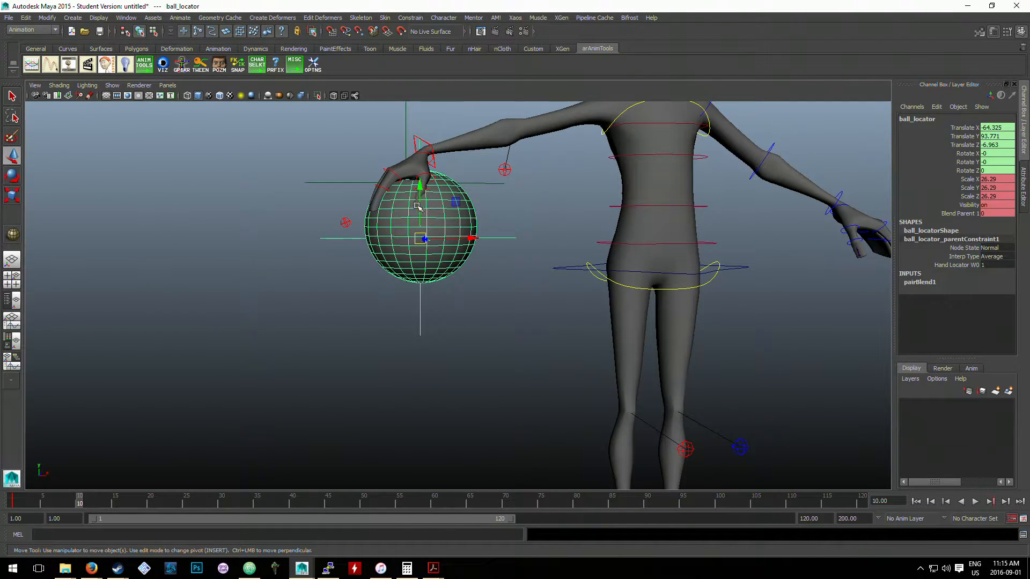
pyautogui.moveTo(420, 203); pyautogui.dragTo(295, 437)
# - Lower ball_locator to about Y 73.1 at frame 1, and go to frame 10
pyautogui.moveTo(20, 501)
pyautogui.mouseDown()
pyautogui.moveTo(82, 499)
pyautogui.moveTo(9, 495)
pyautogui.moveTo(83, 487)
pyautogui.moveTo(11, 499)
pyautogui.mouseUp()
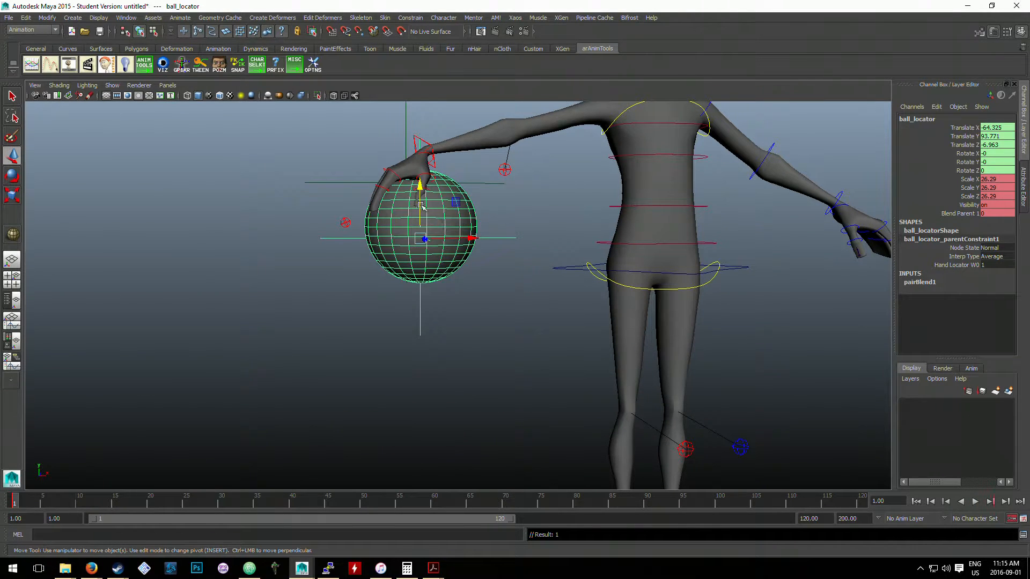
pyautogui.moveTo(419, 222); pyautogui.dragTo(408, 284)
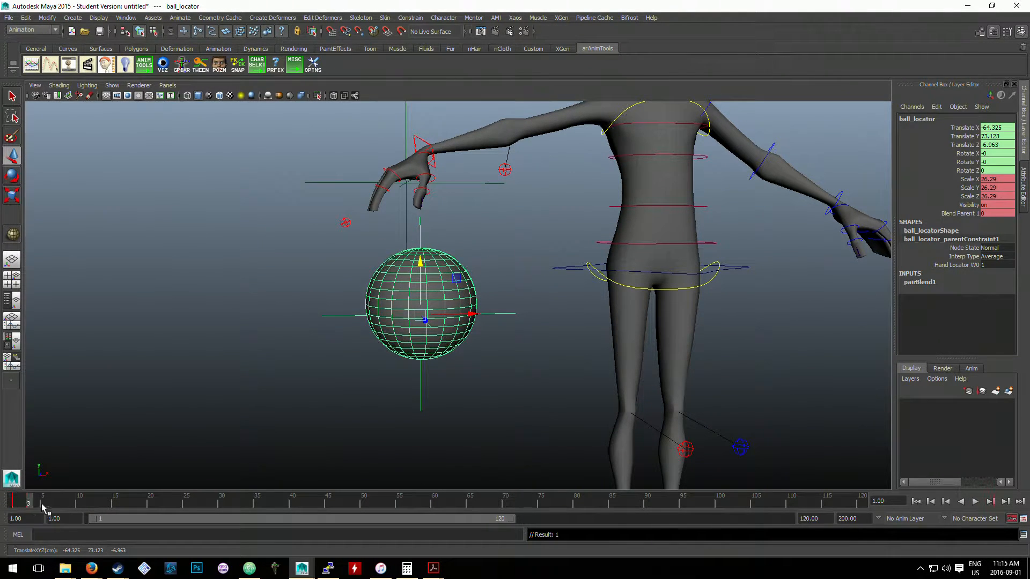
pyautogui.hotkey('alt', 'v')
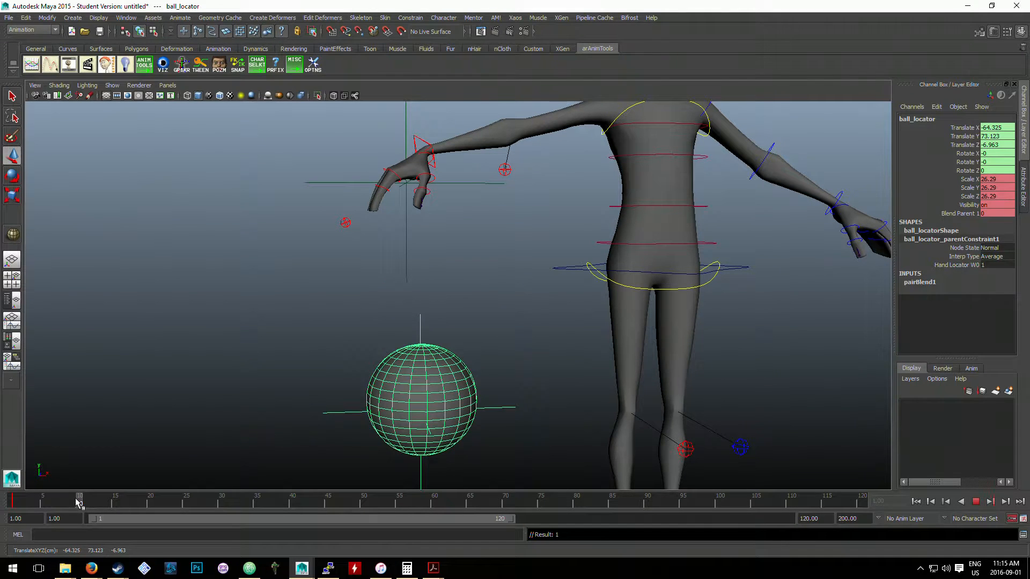
pyautogui.click(78, 499)
# - Rotate the right arm's IK control to about -2 on Z, key it at frame 1, and return to frame 10
pyautogui.click(439, 142)
pyautogui.click(425, 140)
pyautogui.press('e')
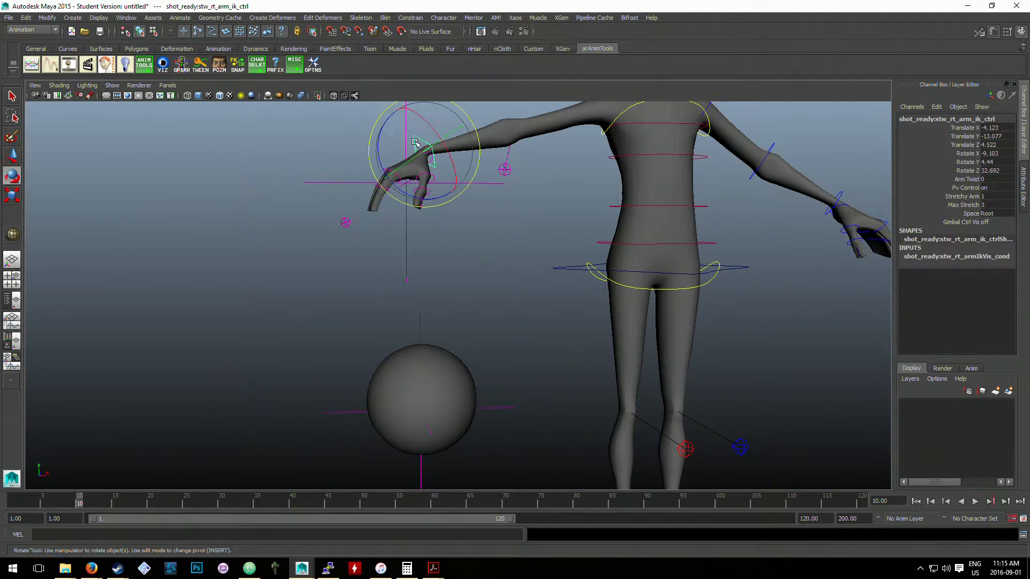
pyautogui.moveTo(382, 144)
pyautogui.mouseDown()
pyautogui.moveTo(395, 114)
pyautogui.moveTo(375, 145)
pyautogui.mouseUp()
pyautogui.moveTo(76, 498); pyautogui.dragTo(0, 497)
pyautogui.press('s')
pyautogui.click(79, 499)
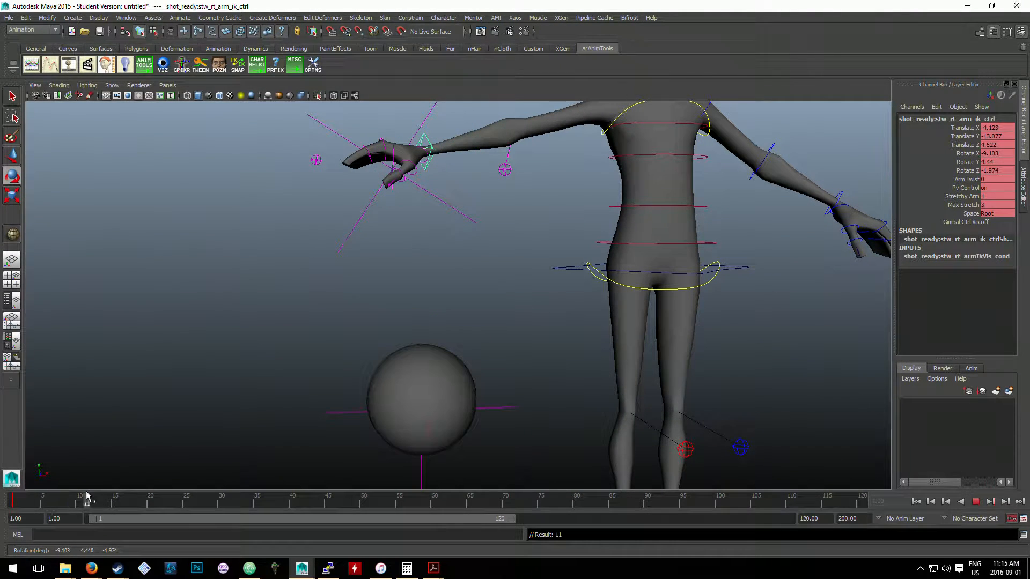
# - Test moving the right arm's IK control toward the body at frame 10, and undo the move
pyautogui.click(439, 306)
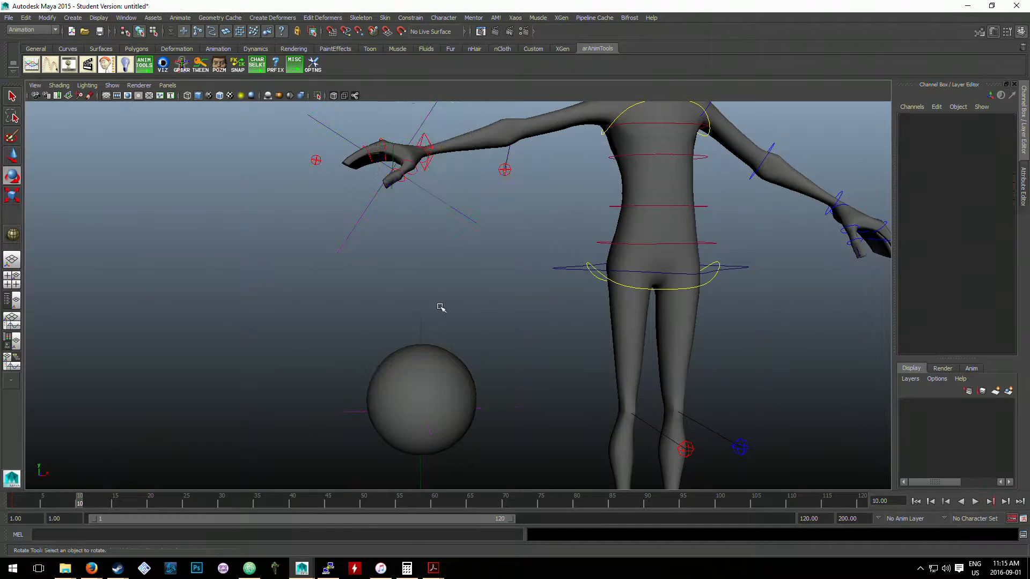
pyautogui.click(430, 162)
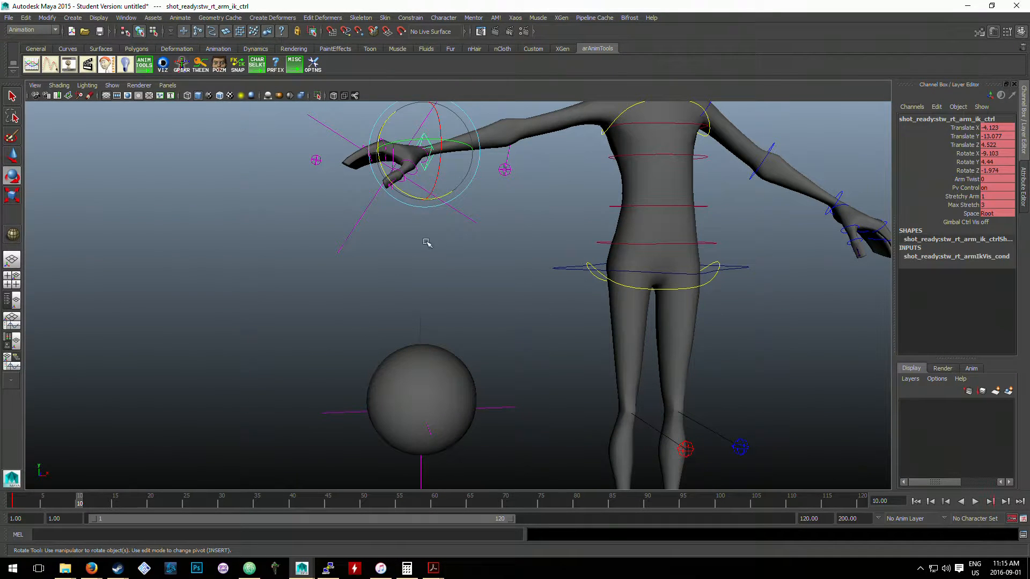
pyautogui.press('w')
pyautogui.moveTo(425, 152); pyautogui.dragTo(472, 150)
pyautogui.hotkey('ctrl', 'z')
# - Try setting ball_locator's Blend Parent 1 to 1 at frame 10
pyautogui.click(422, 315)
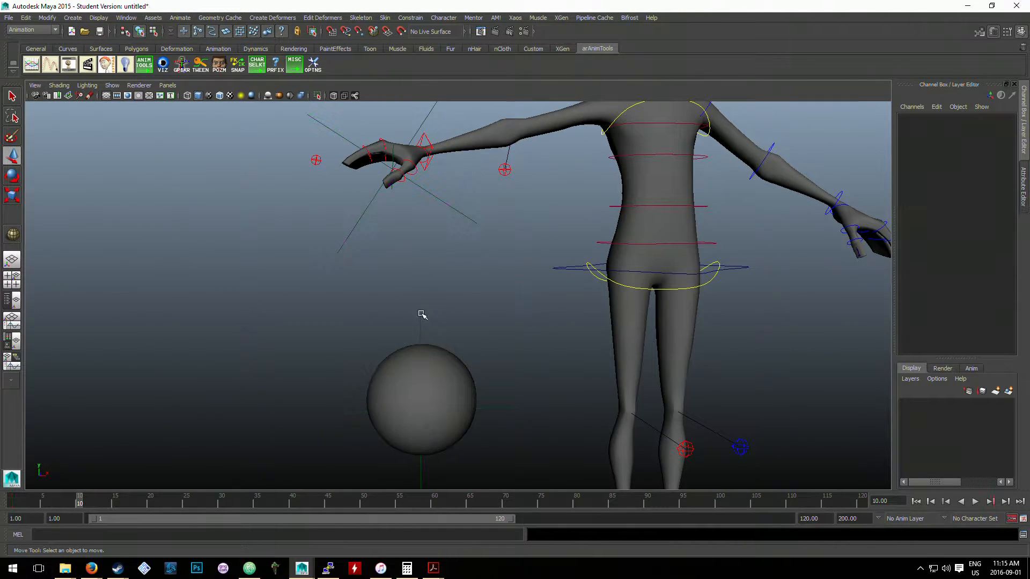
pyautogui.click(421, 321)
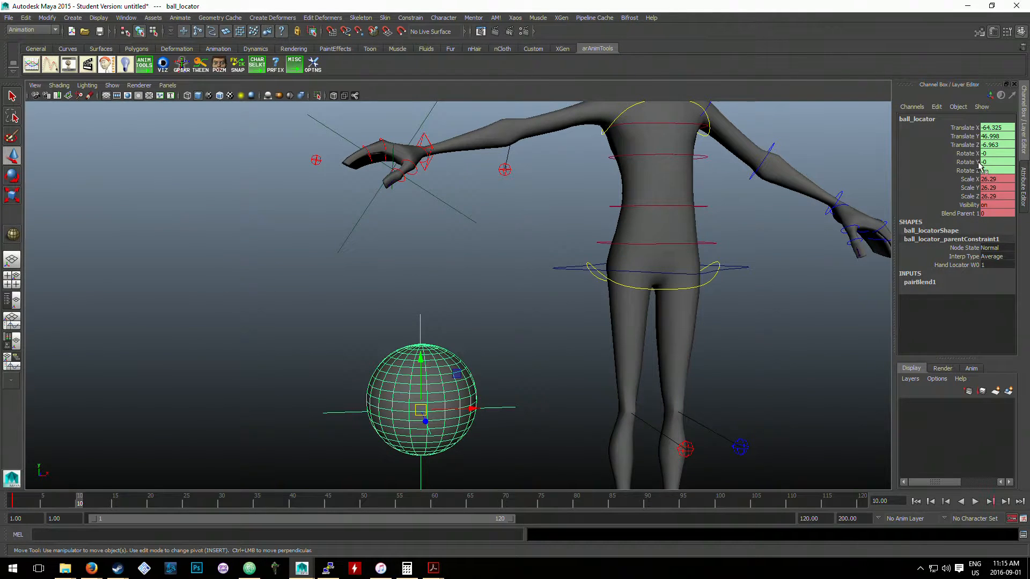
pyautogui.doubleClick(1004, 212)
pyautogui.write('1')
pyautogui.press('Return')
pyautogui.click(476, 257)
# - Try moving hand_locator down away from the palm, and undo back through the move and the blend change
pyautogui.click(425, 125)
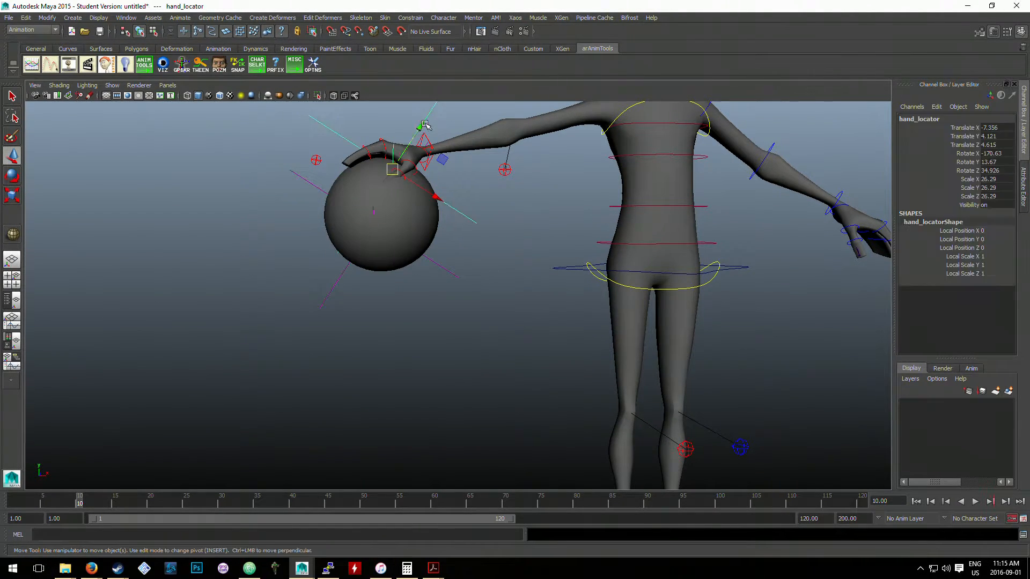
pyautogui.moveTo(392, 170); pyautogui.dragTo(359, 298)
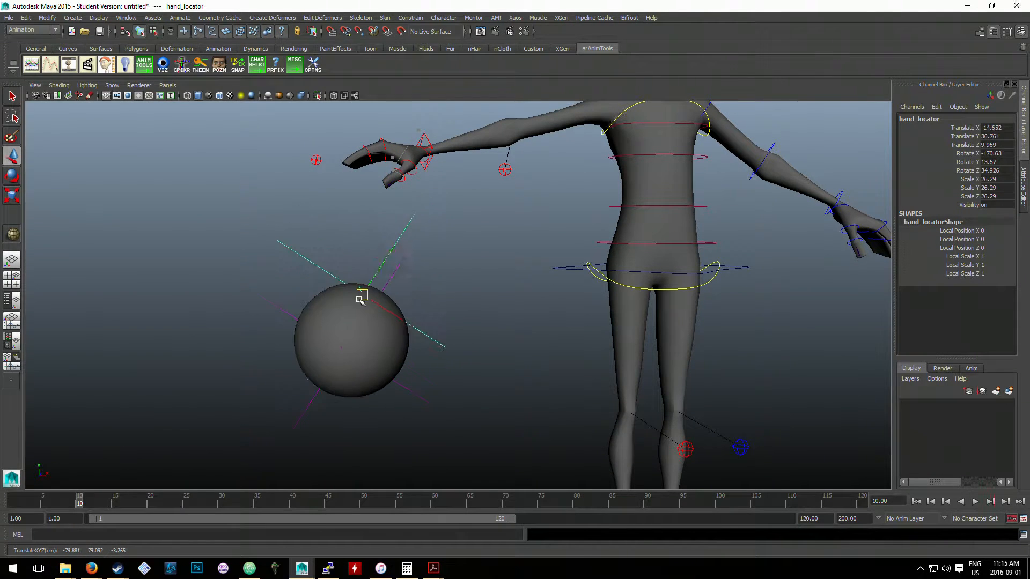
pyautogui.hotkey('ctrl', 'z')
pyautogui.hotkey('ctrl', 'z')
pyautogui.hotkey('ctrl', 'z')
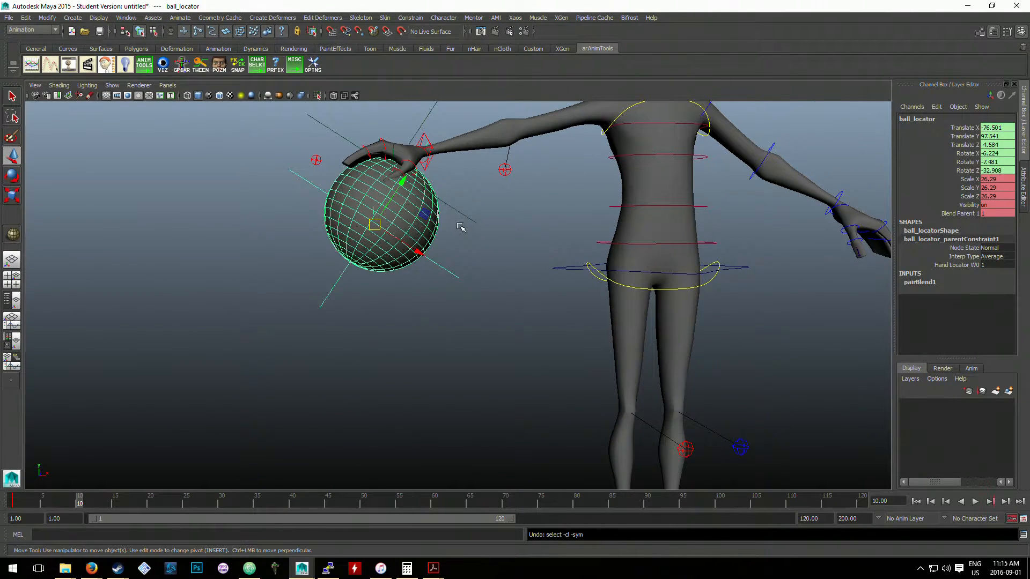
pyautogui.hotkey('ctrl', 'z')
pyautogui.hotkey('ctrl', 'z')
pyautogui.hotkey('ctrl', 'z')
pyautogui.hotkey('ctrl', 'z')
pyautogui.hotkey('ctrl', 'z')
pyautogui.hotkey('ctrl', 'z')
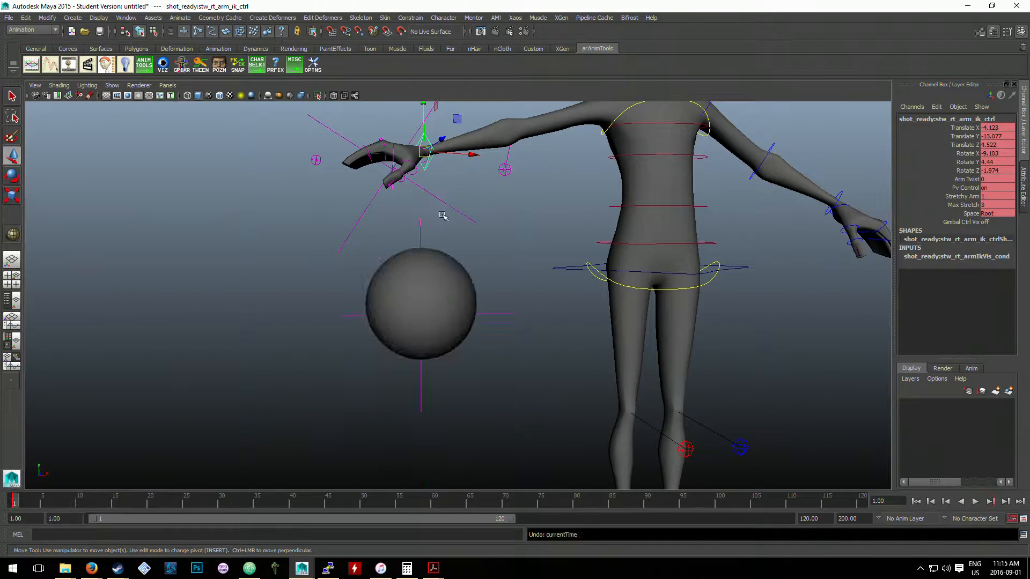
pyautogui.hotkey('ctrl', 'z')
pyautogui.hotkey('ctrl', 'z')
# - Move ball_locator up beneath the right hand at frame 10, to about X -79.4, Y 94.4, Z -14.3
pyautogui.keyDown('alt'); pyautogui.moveTo(477, 185); pyautogui.dragTo(503, 268, button='middle'); pyautogui.keyUp('alt')
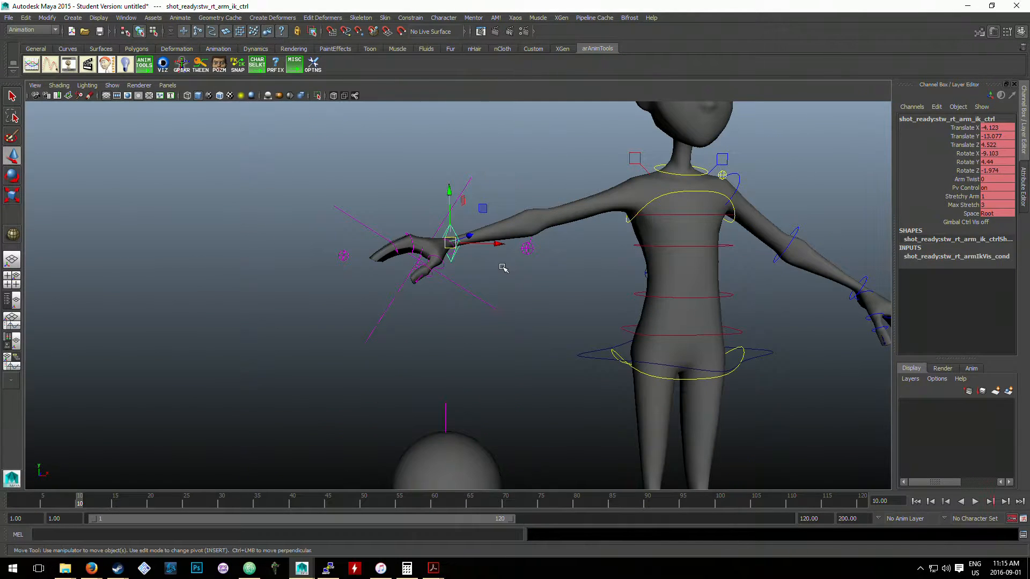
pyautogui.click(503, 268)
pyautogui.scroll(-2, 429, 325)
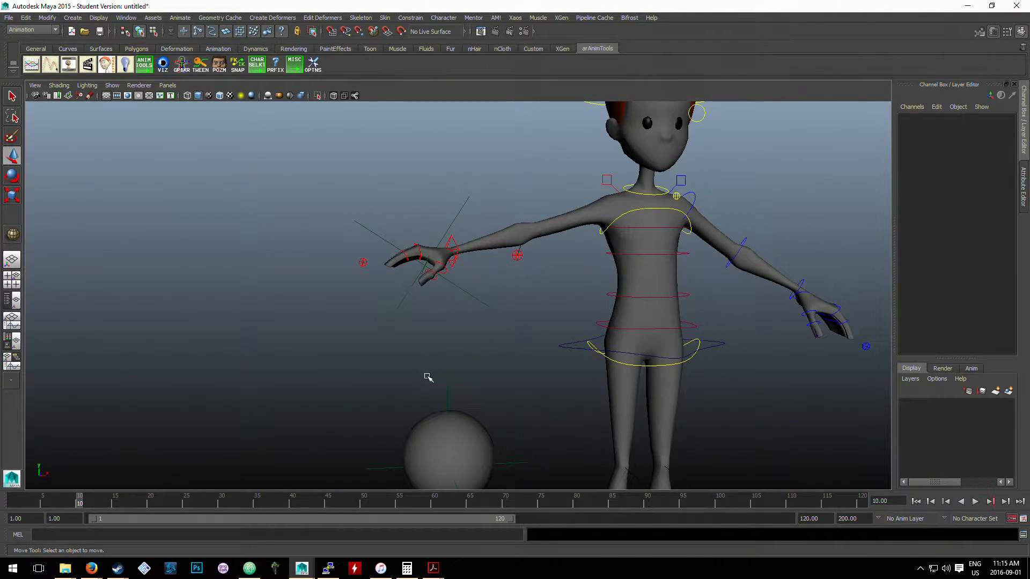
pyautogui.click(446, 388)
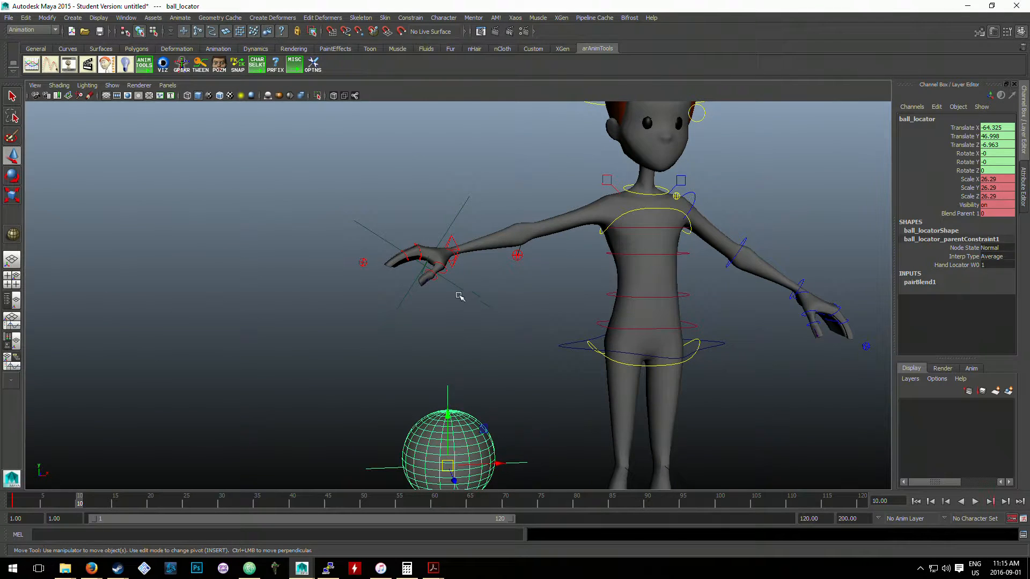
pyautogui.click(466, 352)
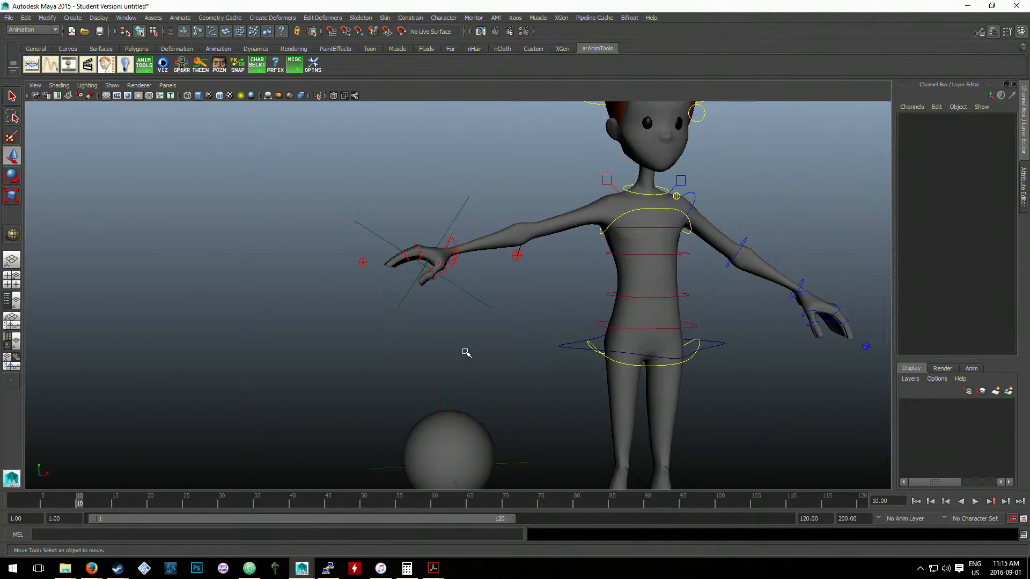
pyautogui.click(448, 395)
pyautogui.moveTo(448, 461); pyautogui.dragTo(577, 344)
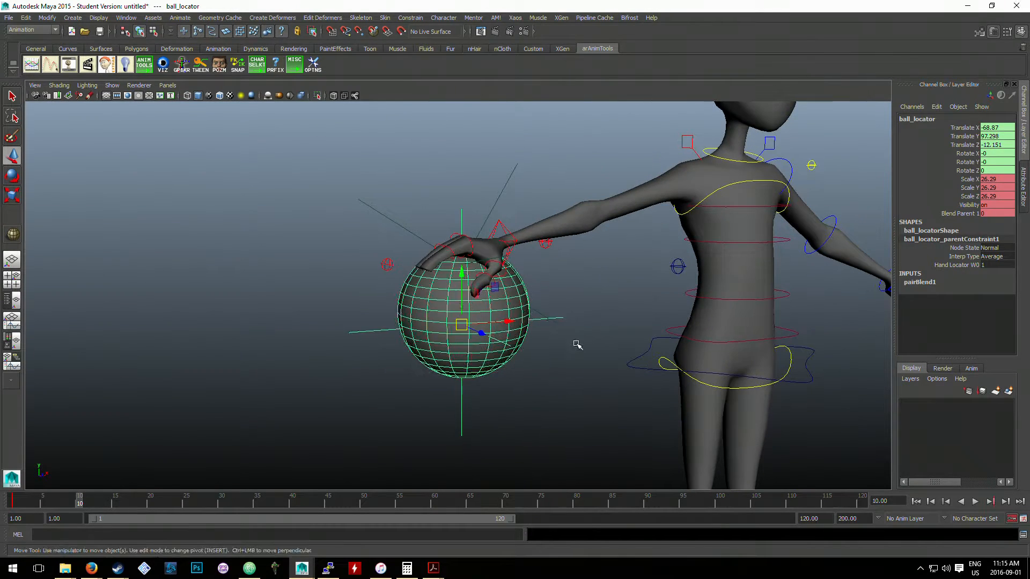
pyautogui.click(470, 332)
pyautogui.click(458, 406)
pyautogui.keyDown('alt'); pyautogui.moveTo(459, 369); pyautogui.dragTo(512, 284); pyautogui.keyUp('alt')
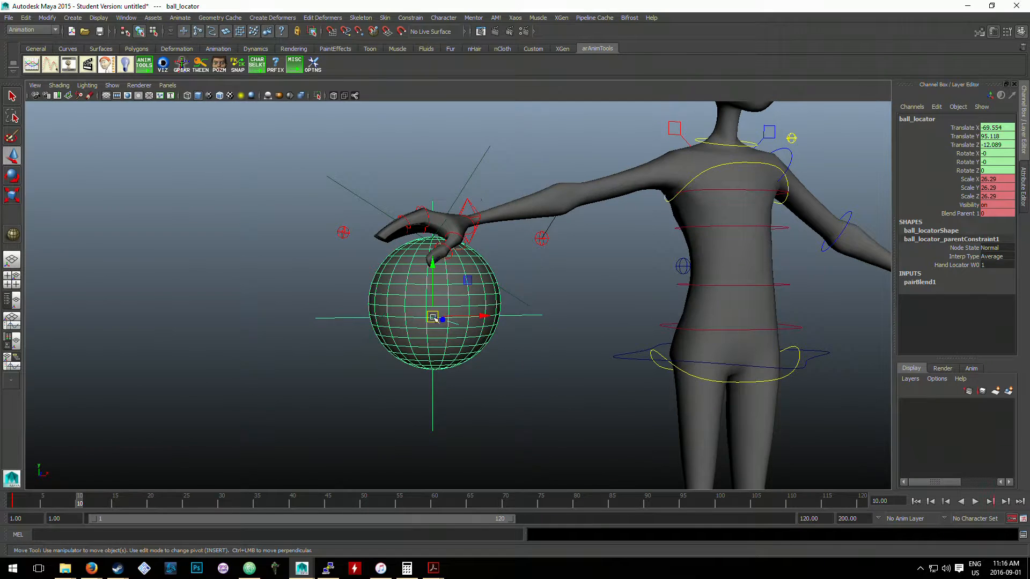
pyautogui.moveTo(435, 319); pyautogui.dragTo(388, 321)
# - Test moving the right arm's IK control up and toward the body with the blend off, and undo the move
pyautogui.click(475, 217)
pyautogui.moveTo(468, 223); pyautogui.dragTo(510, 187)
pyautogui.hotkey('ctrl', 'z')
# - Set ball_locator's Blend Parent 1 to 1 at frame 10, and clear the selection
pyautogui.click(300, 333)
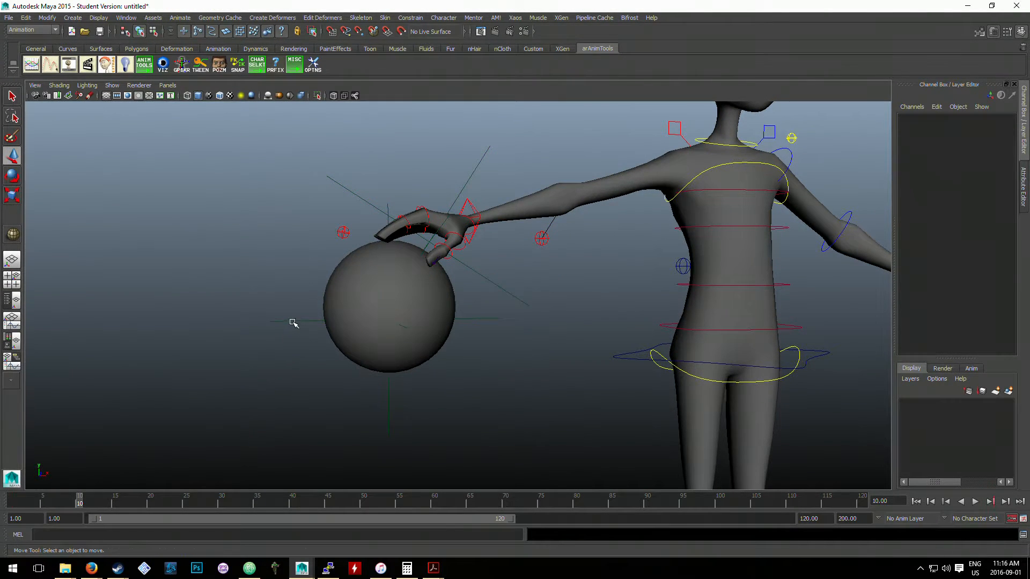
pyautogui.click(292, 321)
pyautogui.click(996, 206)
pyautogui.click(997, 213)
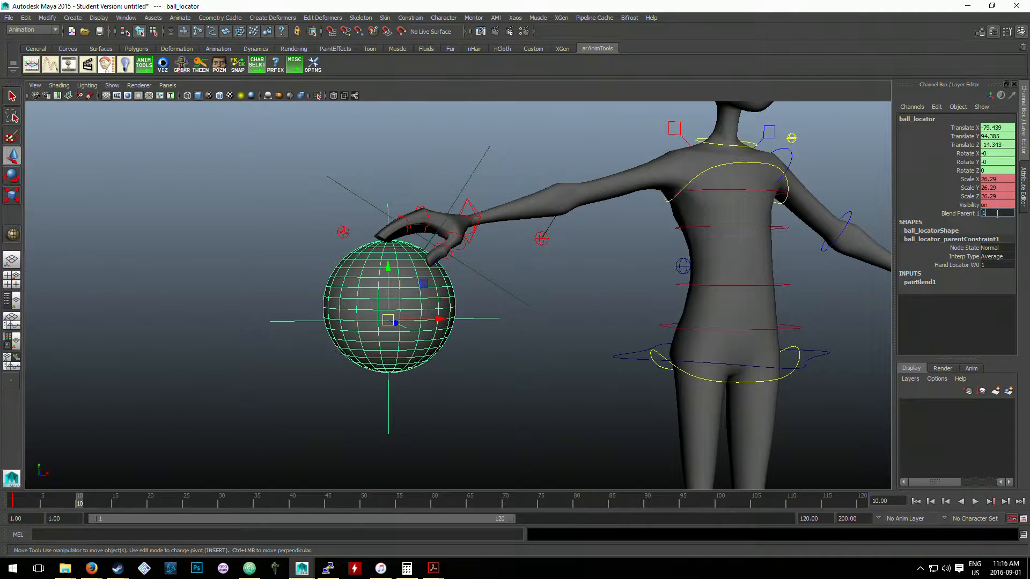
pyautogui.write('1')
pyautogui.press('Return')
pyautogui.click(541, 307)
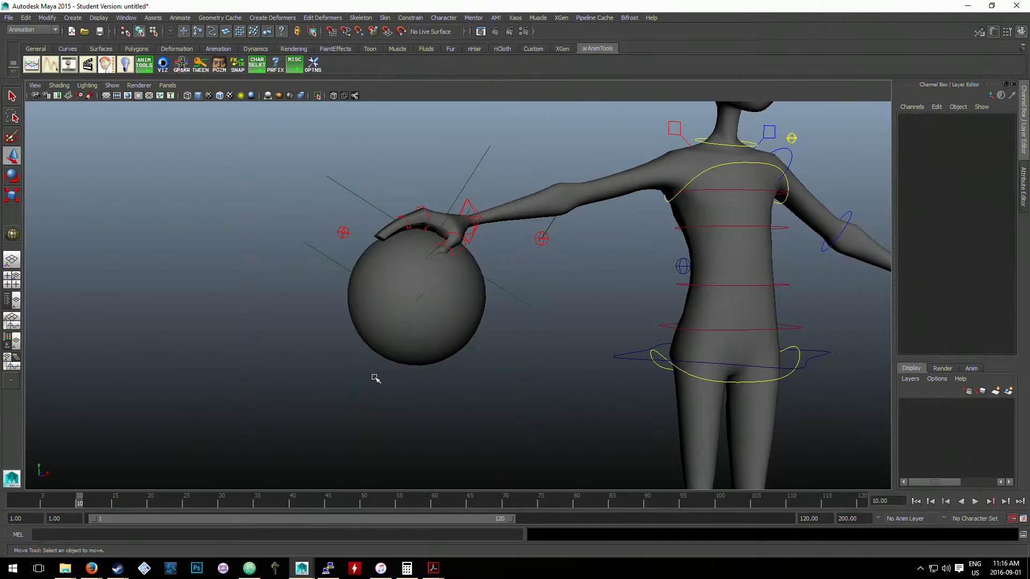
# - Test moving hand_locator down from the right palm with the blend on, and restore the ball to its place
pyautogui.click(361, 387)
pyautogui.moveTo(434, 263); pyautogui.dragTo(410, 289)
pyautogui.click(472, 184)
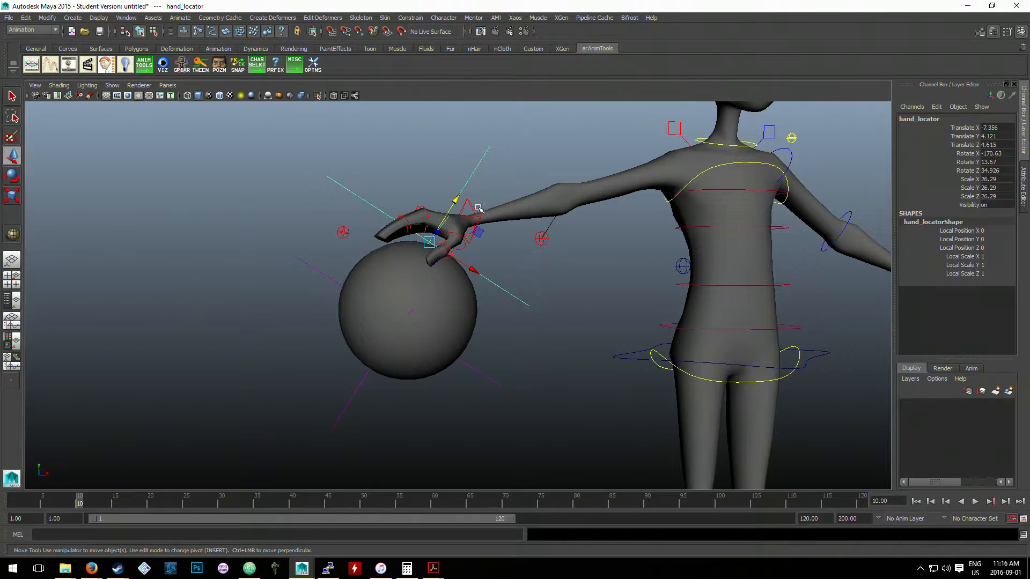
pyautogui.click(477, 209)
pyautogui.moveTo(471, 216); pyautogui.dragTo(489, 208)
pyautogui.click(544, 258)
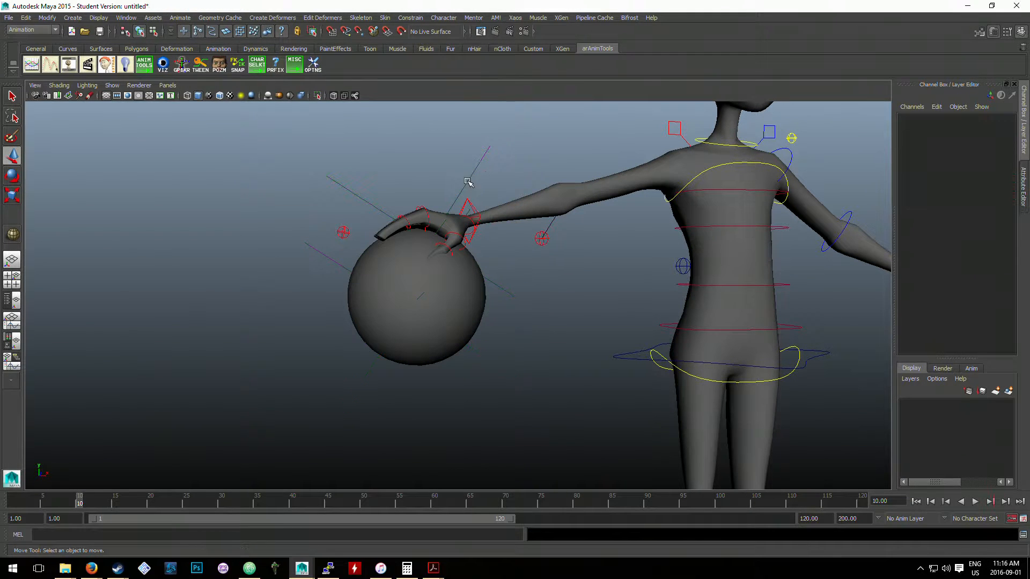
# - Undo a trial move of hand_locator, and key all its transform channels at frame 10
pyautogui.click(467, 181)
pyautogui.moveTo(432, 239); pyautogui.dragTo(395, 260)
pyautogui.hotkey('ctrl', 'z')
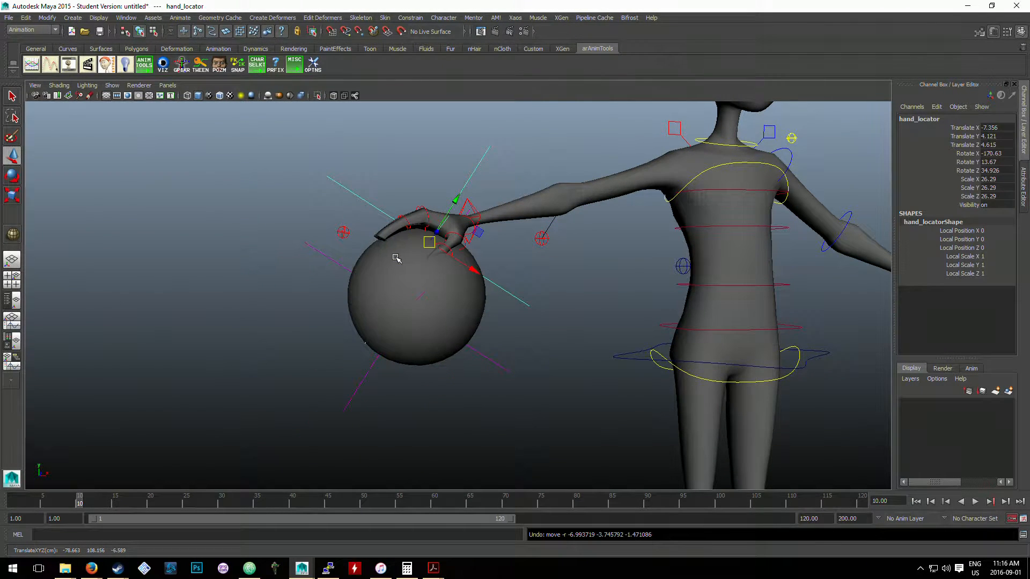
pyautogui.press('s')
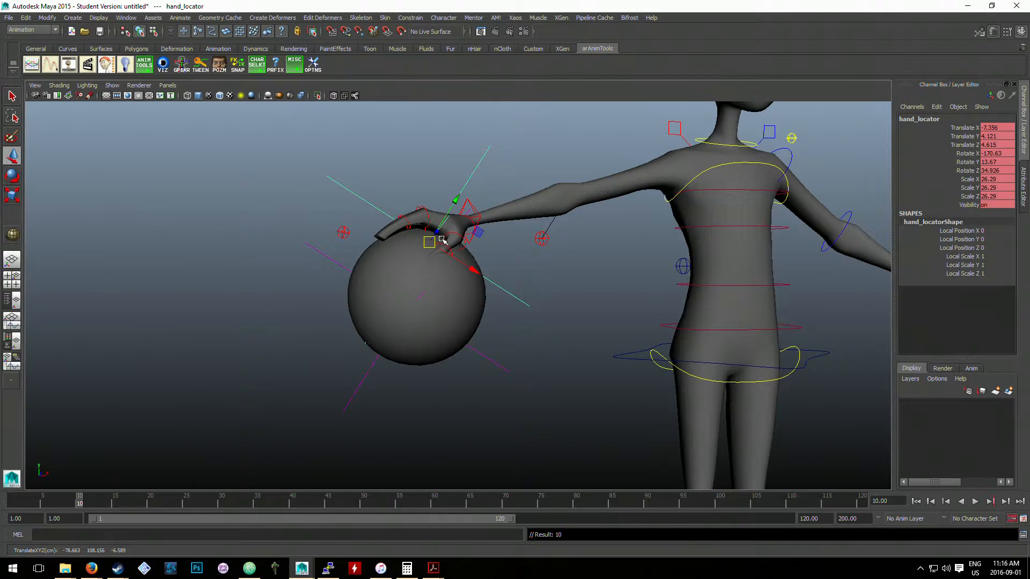
# - Test moving hand_locator off the palm and rotating the right arm's IK control, and undo both changes
pyautogui.moveTo(428, 241); pyautogui.dragTo(407, 261)
pyautogui.click(477, 204)
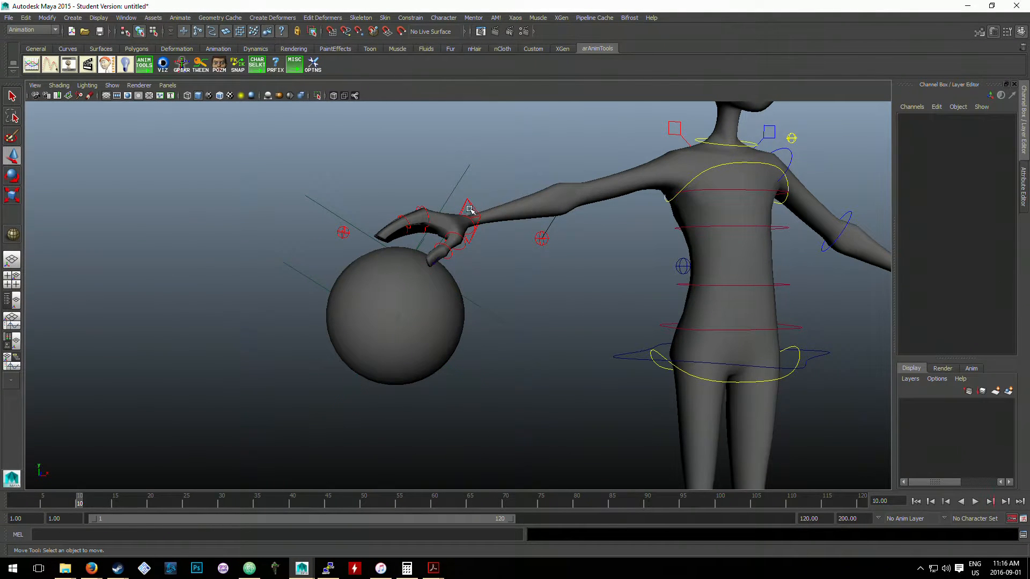
pyautogui.click(470, 209)
pyautogui.press('e')
pyautogui.moveTo(453, 226); pyautogui.dragTo(439, 241)
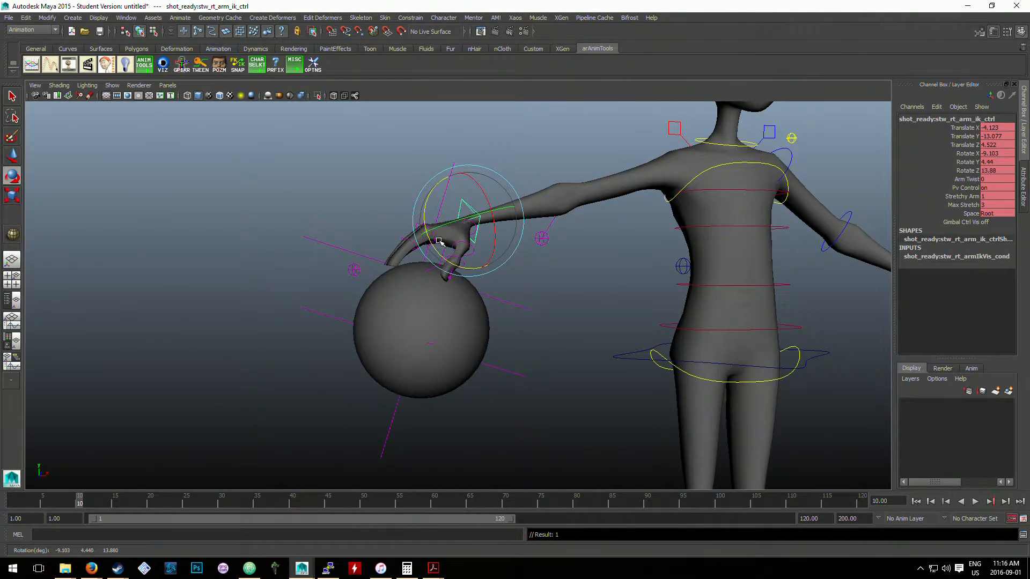
pyautogui.hotkey('ctrl', 'z')
pyautogui.hotkey('ctrl', 'z')
pyautogui.hotkey('ctrl', 'z')
pyautogui.press('w')
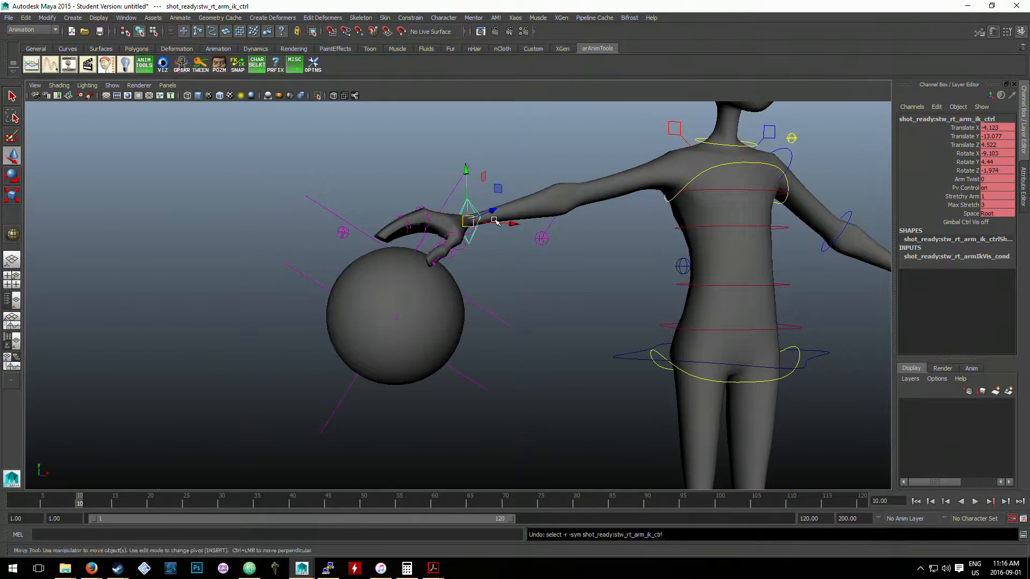
pyautogui.hotkey('ctrl', 'z')
pyautogui.hotkey('ctrl', 'z')
pyautogui.click(518, 172)
# - Try shifting hand_locator off its keyed position, and select the right arm's IK control for rotation
pyautogui.click(468, 180)
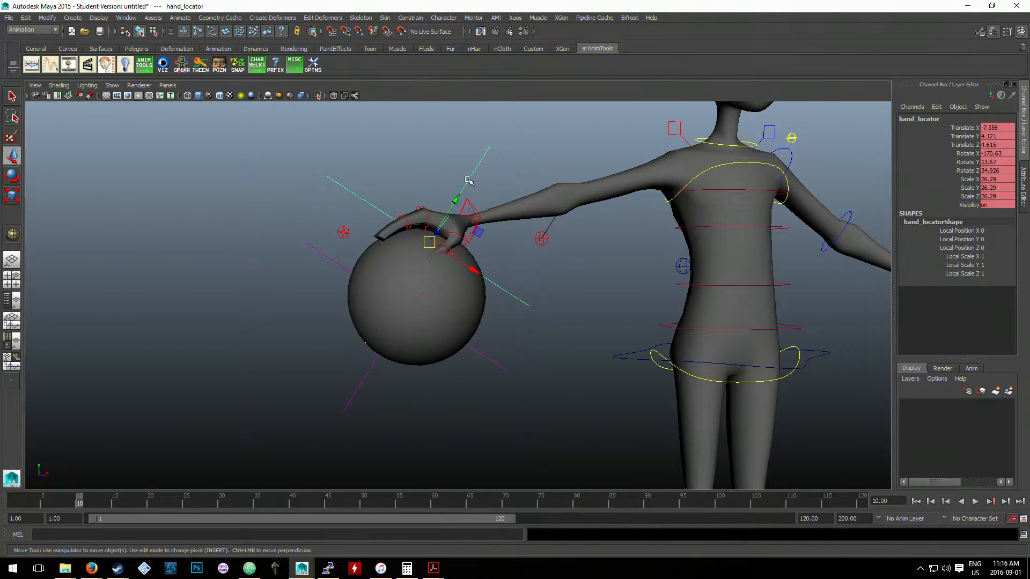
pyautogui.moveTo(421, 236); pyautogui.dragTo(399, 250)
pyautogui.click(469, 215)
pyautogui.press('e')
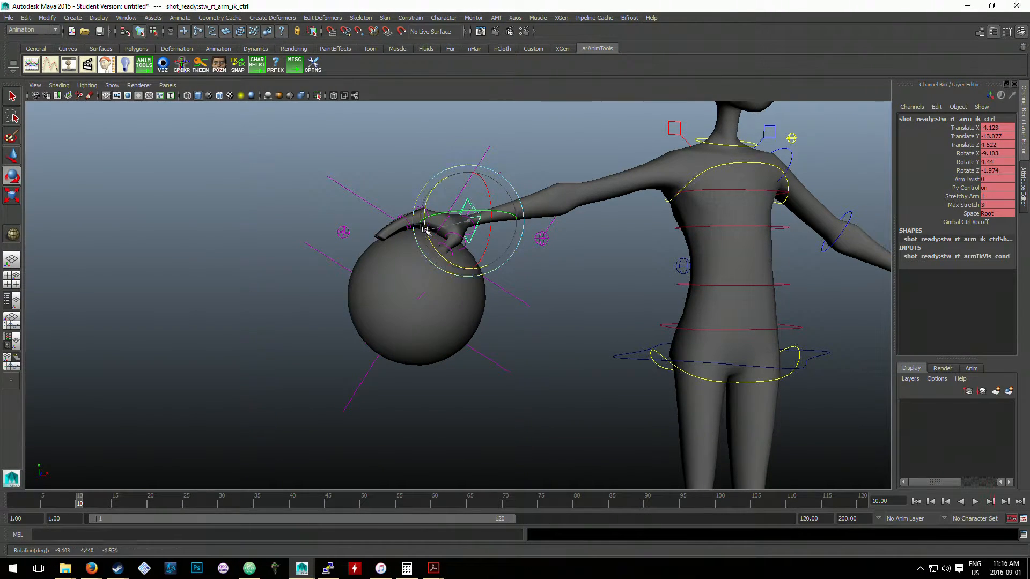
# - Test lowering hand_locator below the palm and bending the right wrist downward, and undo back through both changes
pyautogui.click(487, 155)
pyautogui.press('w')
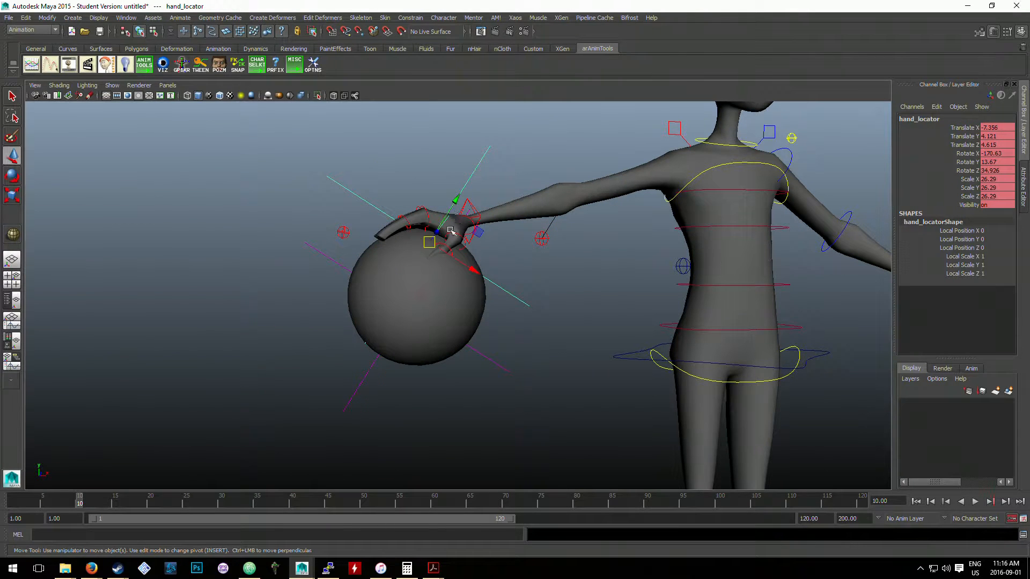
pyautogui.moveTo(431, 243); pyautogui.dragTo(424, 275)
pyautogui.click(458, 224)
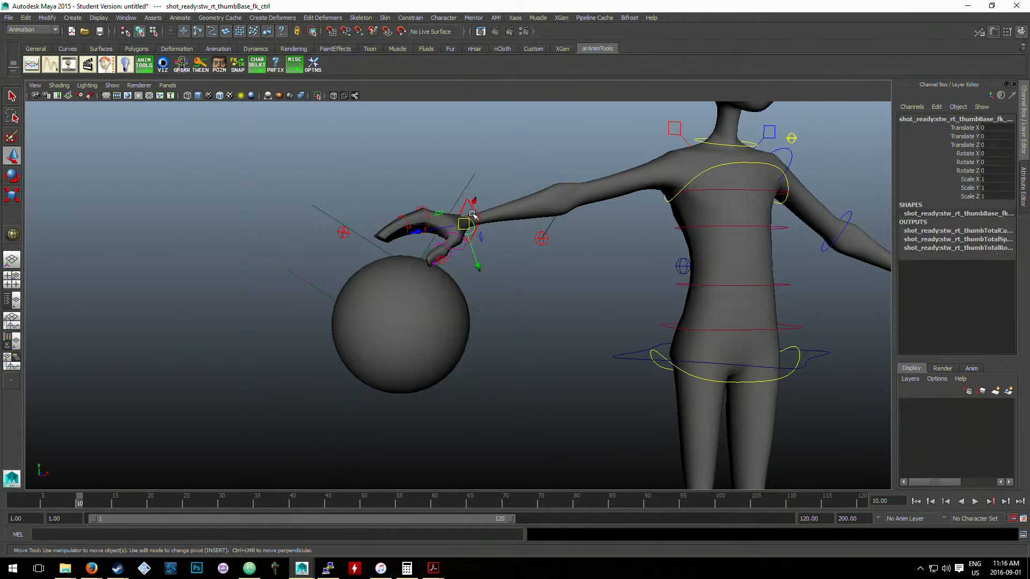
pyautogui.press('e')
pyautogui.moveTo(426, 232); pyautogui.dragTo(431, 252)
pyautogui.click(530, 293)
pyautogui.click(459, 310)
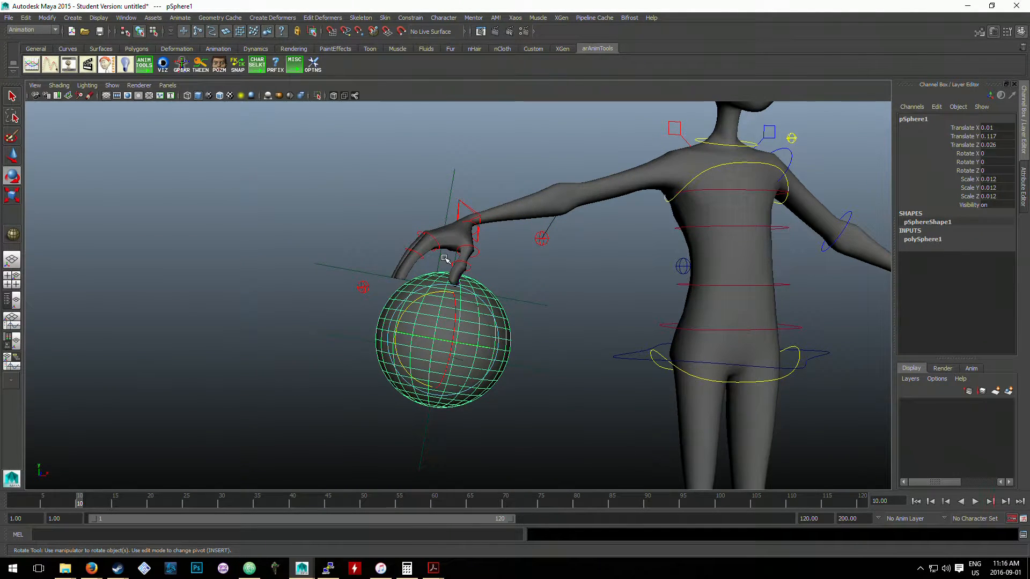
pyautogui.hotkey('ctrl', 'z')
pyautogui.hotkey('ctrl', 'z')
pyautogui.hotkey('ctrl', 'z')
pyautogui.hotkey('ctrl', 'z')
pyautogui.hotkey('ctrl', 'z')
pyautogui.hotkey('ctrl', 'z')
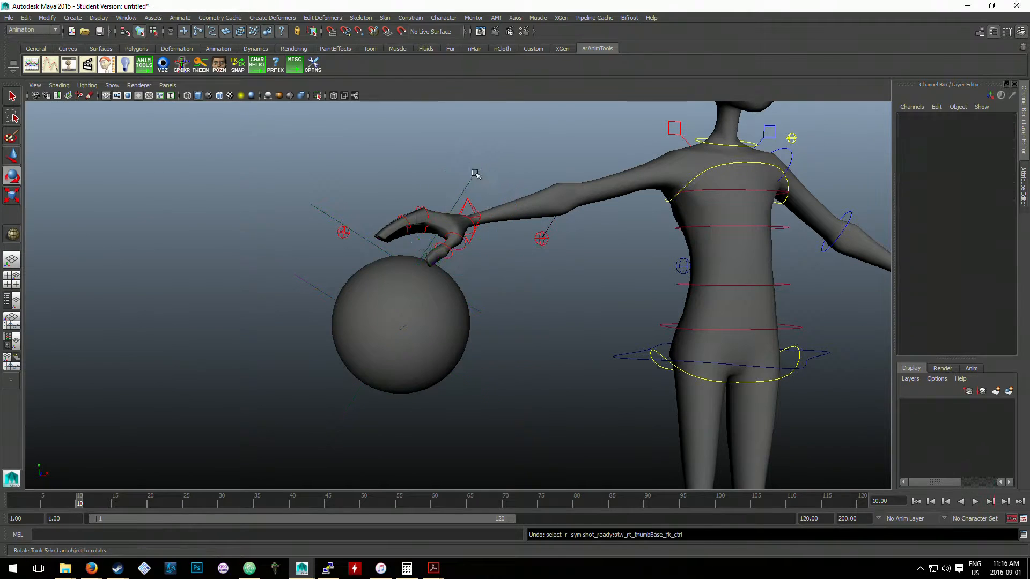
pyautogui.hotkey('ctrl', 'z')
pyautogui.hotkey('ctrl', 'z')
# - Test moving hand_locator far out beyond the fingertips and back toward the palm, and undo both moves
pyautogui.click(478, 163)
pyautogui.press('w')
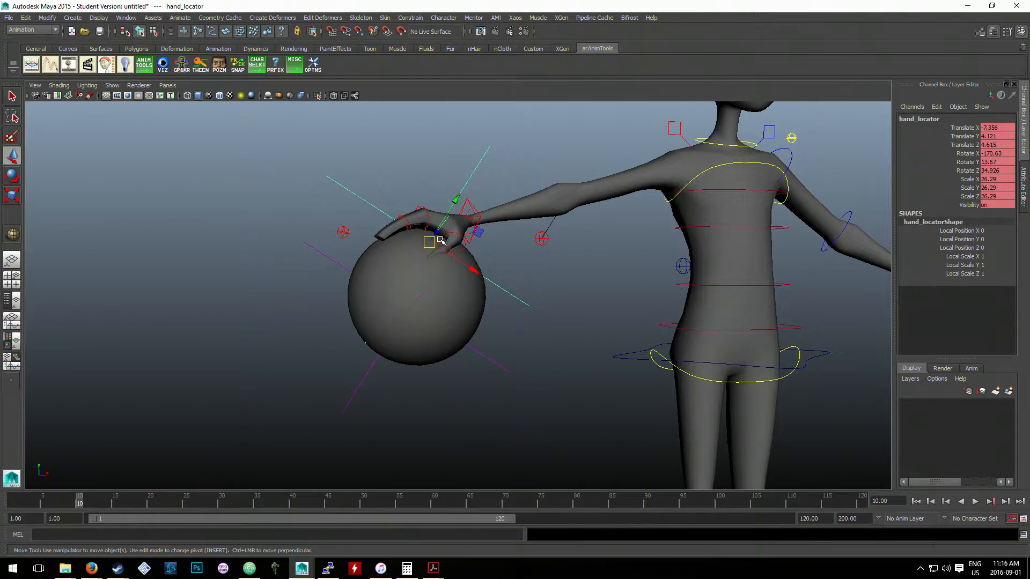
pyautogui.moveTo(431, 241); pyautogui.dragTo(332, 275)
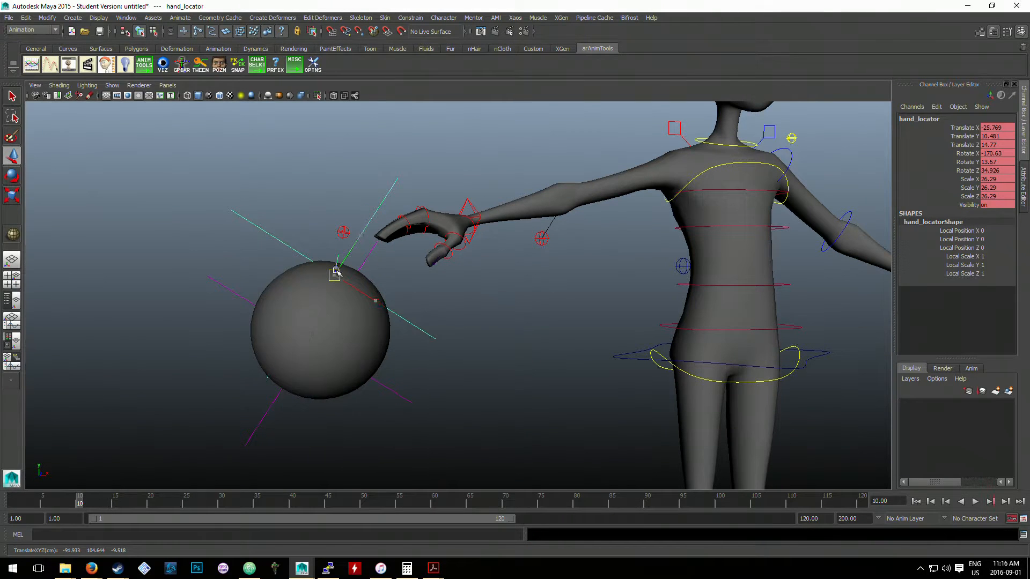
pyautogui.moveTo(337, 272); pyautogui.dragTo(419, 238)
pyautogui.hotkey('ctrl', 'z')
pyautogui.hotkey('ctrl', 'z')
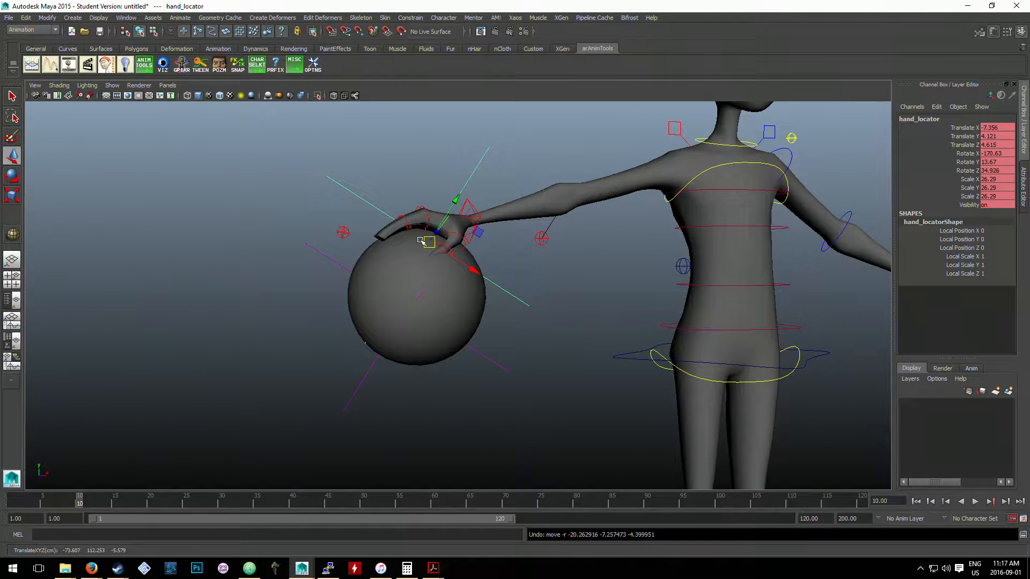
# - Test rotating hand_locator at the palm, undo back through the arm control selection, and clear the selection
pyautogui.press('e')
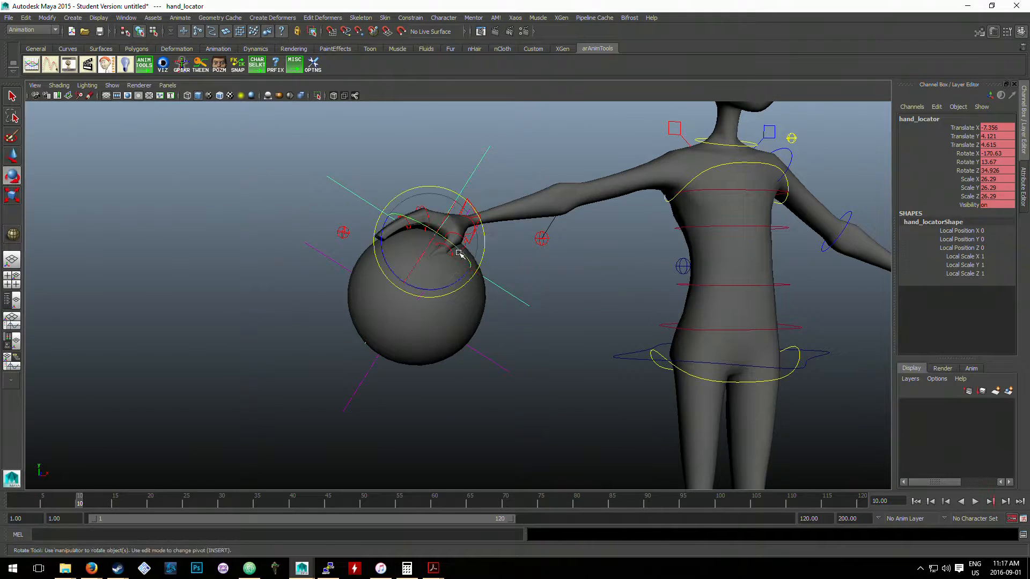
pyautogui.moveTo(456, 245); pyautogui.dragTo(460, 220)
pyautogui.click(476, 216)
pyautogui.hotkey('ctrl', 'z')
pyautogui.hotkey('ctrl', 'z')
pyautogui.hotkey('ctrl', 'z')
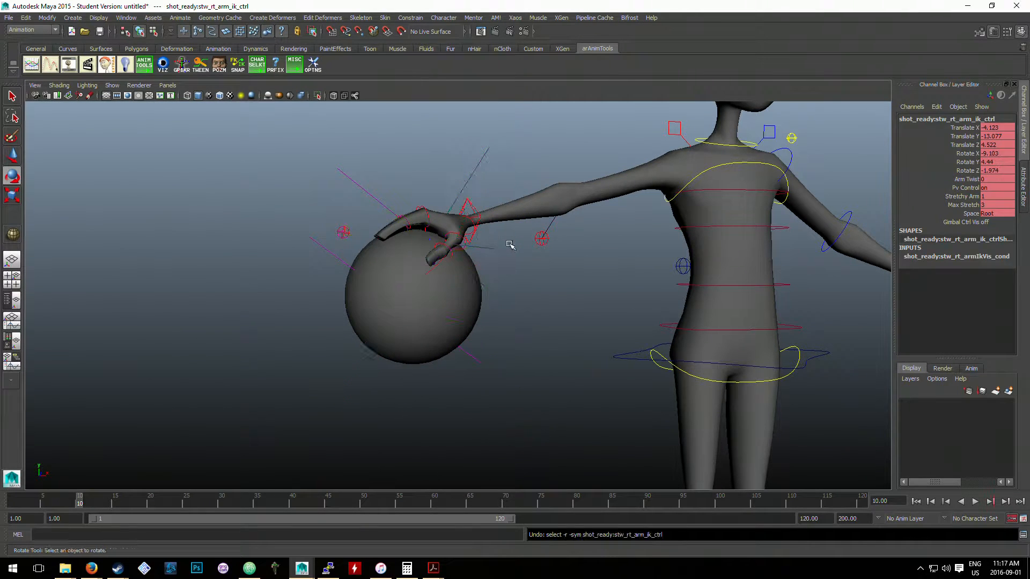
pyautogui.click(524, 344)
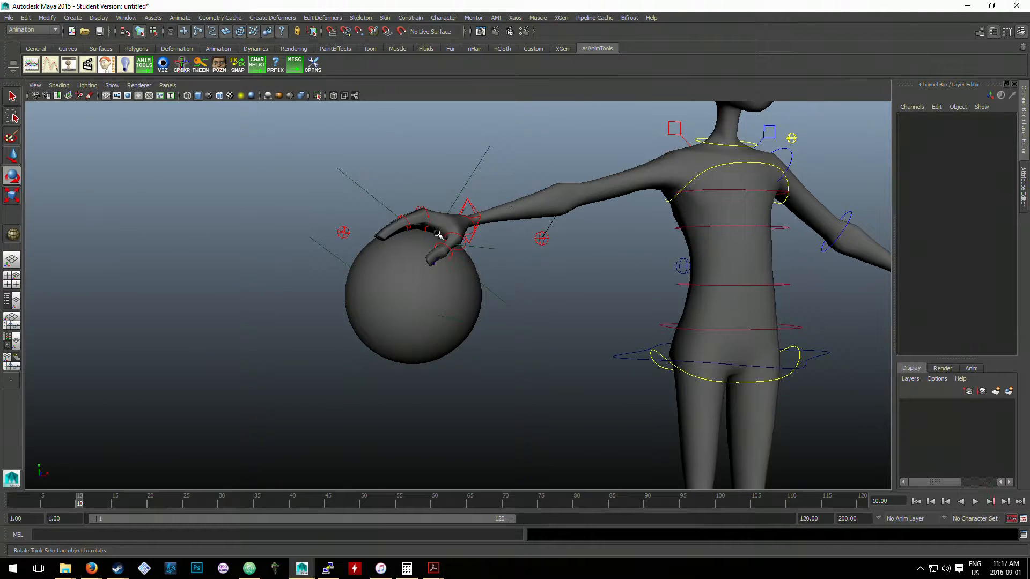
# - Delete the ball together with its locators from the right hand
pyautogui.click(473, 210)
pyautogui.scroll(-5, 528, 290)
pyautogui.scroll(2, 538, 300)
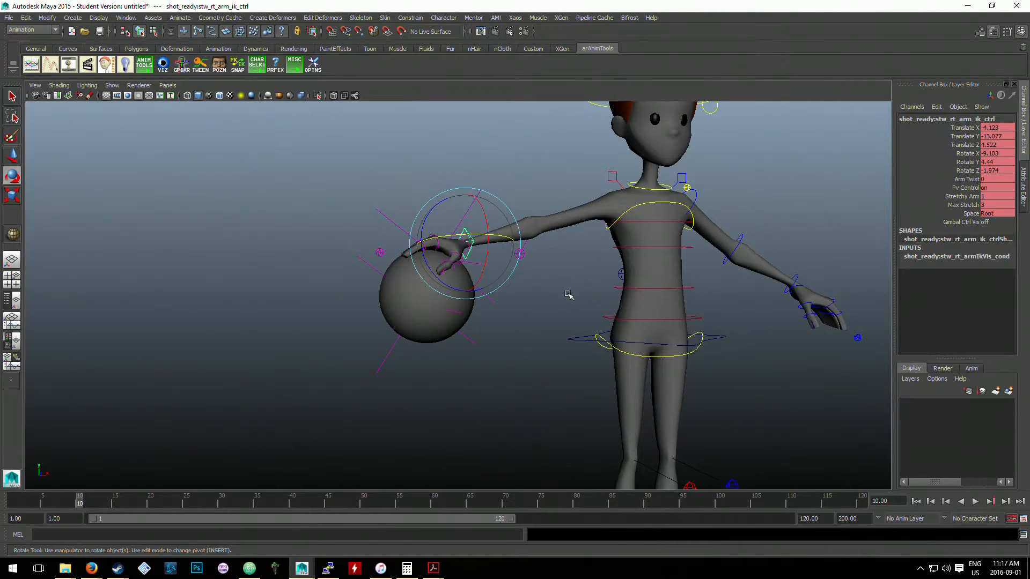
pyautogui.keyDown('alt'); pyautogui.moveTo(569, 294); pyautogui.dragTo(493, 285); pyautogui.keyUp('alt')
pyautogui.click(493, 286)
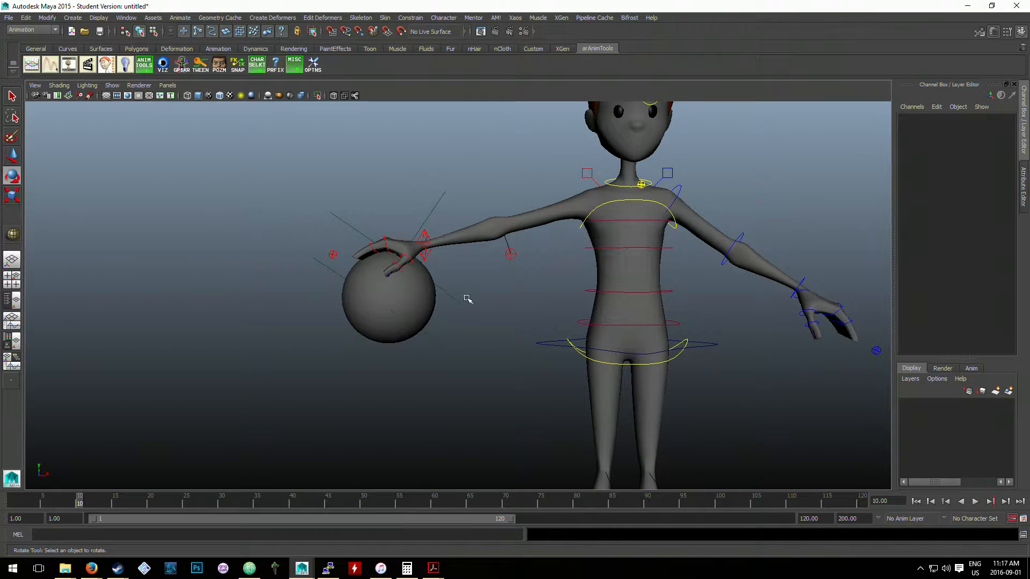
pyautogui.moveTo(457, 332); pyautogui.dragTo(329, 264)
pyautogui.click(461, 327)
pyautogui.moveTo(452, 293); pyautogui.dragTo(432, 301)
pyautogui.click(384, 293)
pyautogui.press('Delete')
pyautogui.click(384, 304)
pyautogui.press('a')
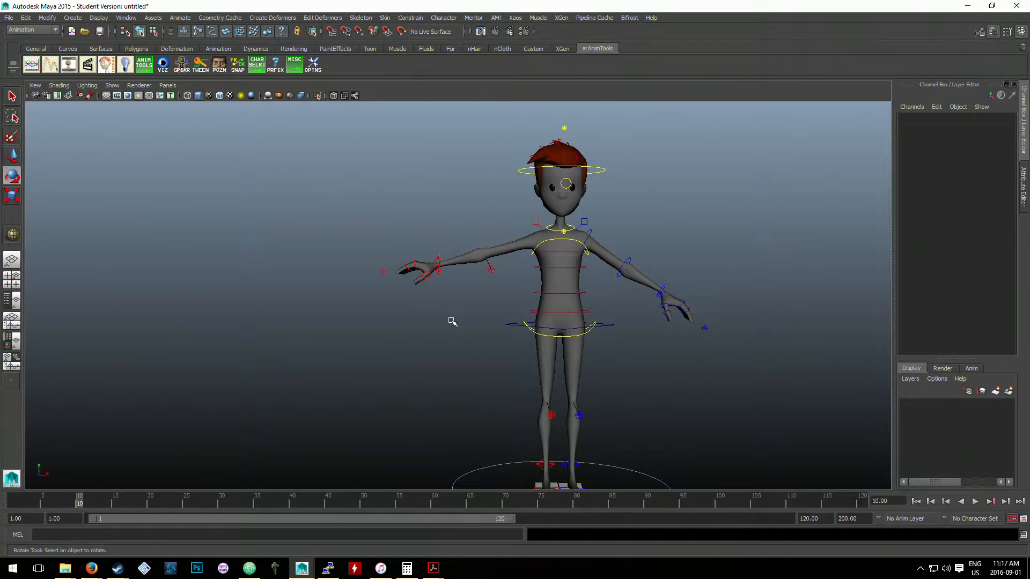
# - Set the left arm control's Fk Ik Blend to 1, and clear the selection
pyautogui.scroll(2, 467, 266)
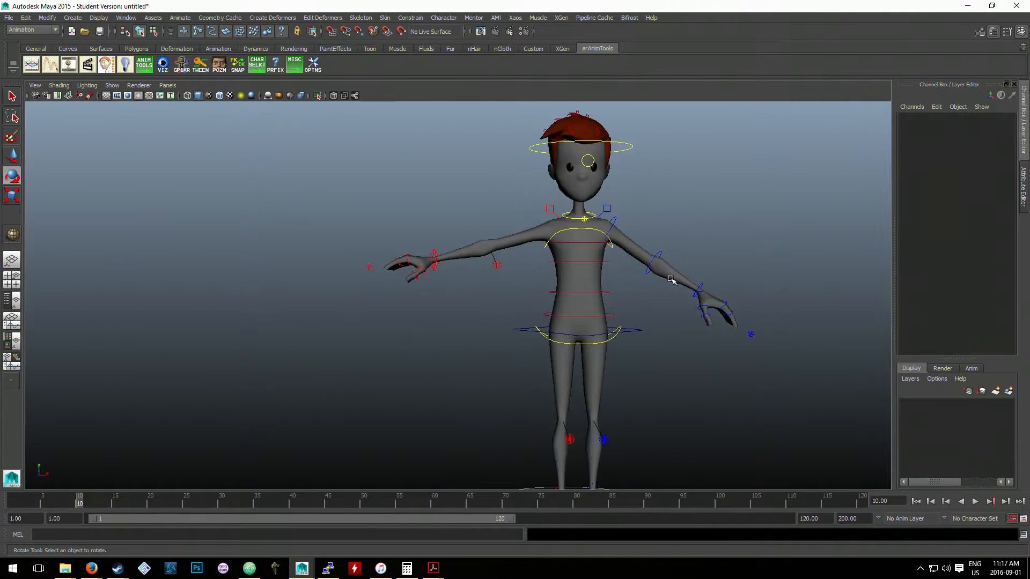
pyautogui.click(692, 283)
pyautogui.click(750, 334)
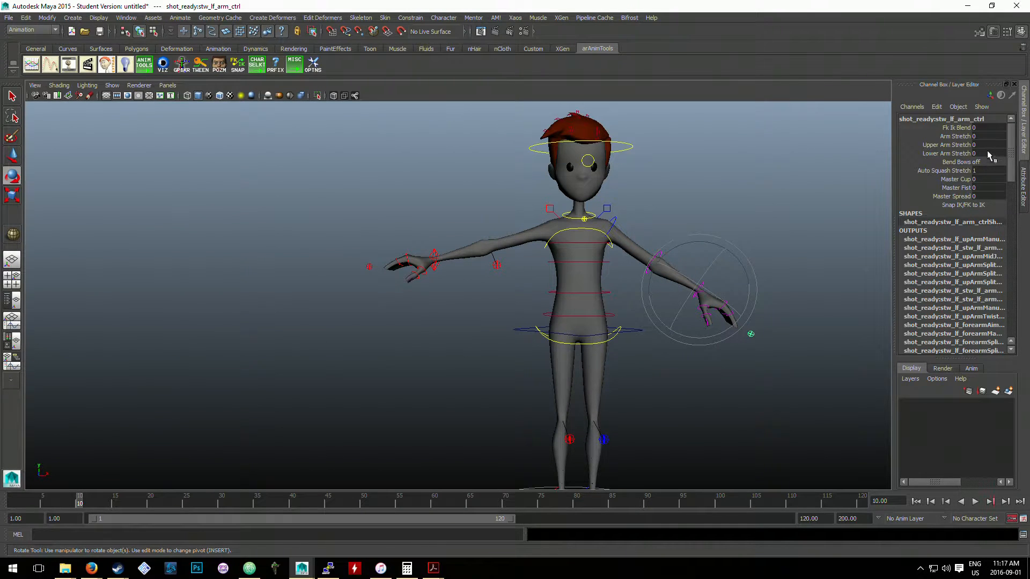
pyautogui.click(986, 128)
pyautogui.write('1')
pyautogui.press('Return')
pyautogui.click(831, 254)
# - Move the left arm's IK control forward in front of the body, to about X -12.9, Y -14.9, Z 76.7
pyautogui.keyDown('alt'); pyautogui.moveTo(716, 287); pyautogui.dragTo(590, 300); pyautogui.keyUp('alt')
pyautogui.click(642, 290)
pyautogui.press('w')
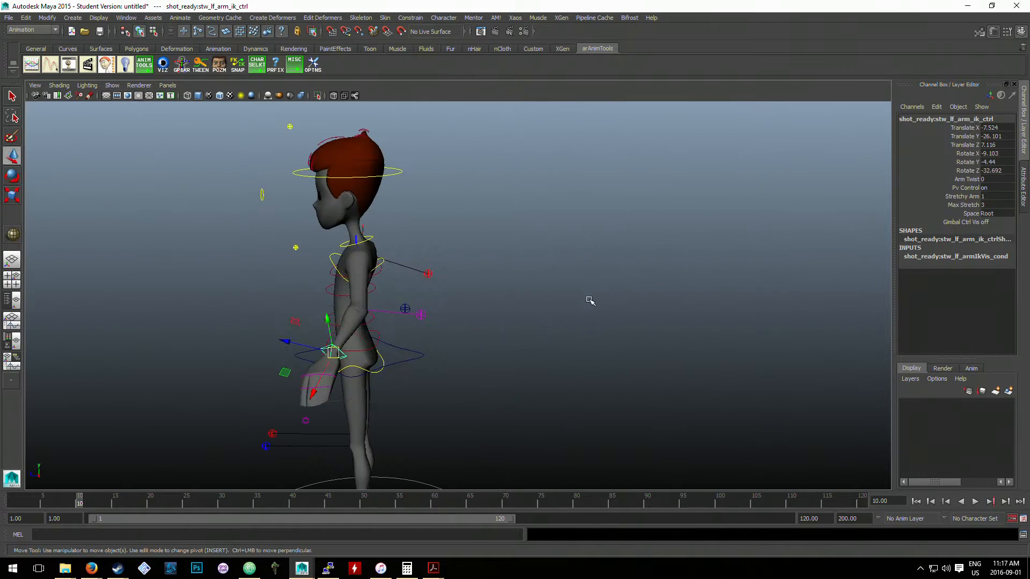
pyautogui.moveTo(331, 354); pyautogui.dragTo(633, 351)
# - Rotate the left arm's IK control to about X -33.5, Y -88.5, Z 4.4, and move it to about X -36.5, Y 12.9, Z 78.4
pyautogui.press('e')
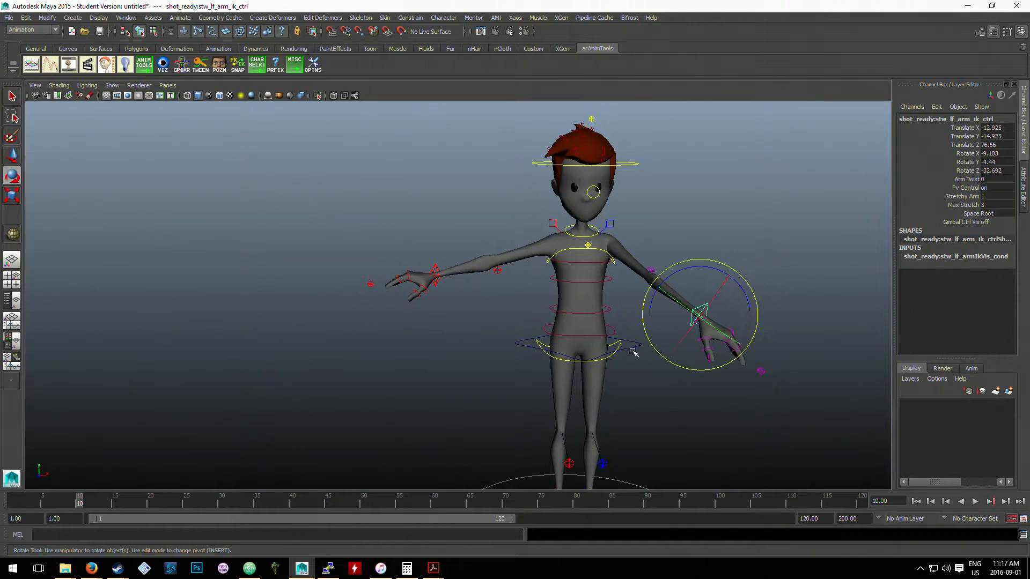
pyautogui.moveTo(696, 316); pyautogui.dragTo(670, 320)
pyautogui.keyDown('alt'); pyautogui.moveTo(670, 320); pyautogui.dragTo(411, 354); pyautogui.keyUp('alt')
pyautogui.press('w')
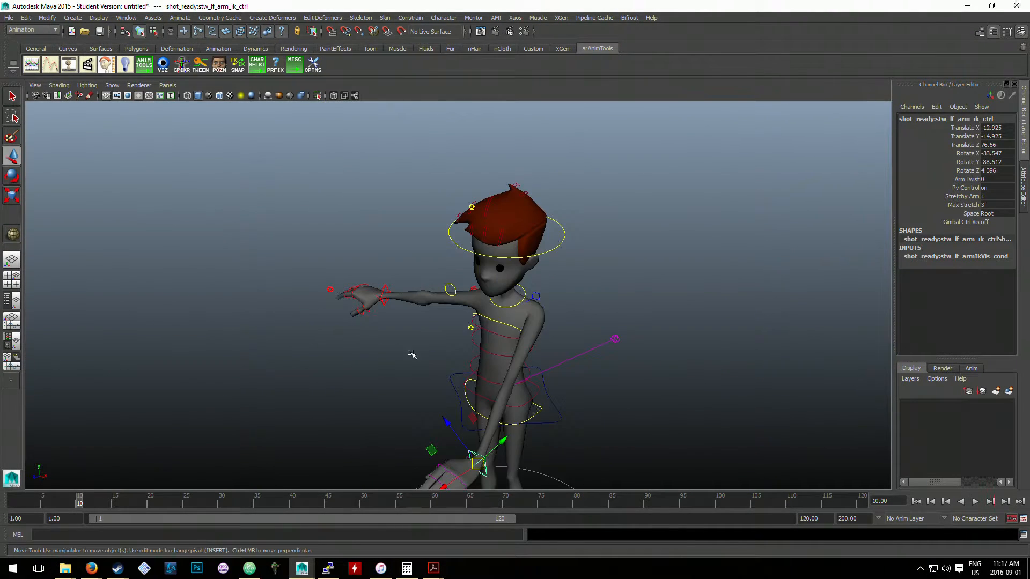
pyautogui.moveTo(469, 456); pyautogui.dragTo(498, 304)
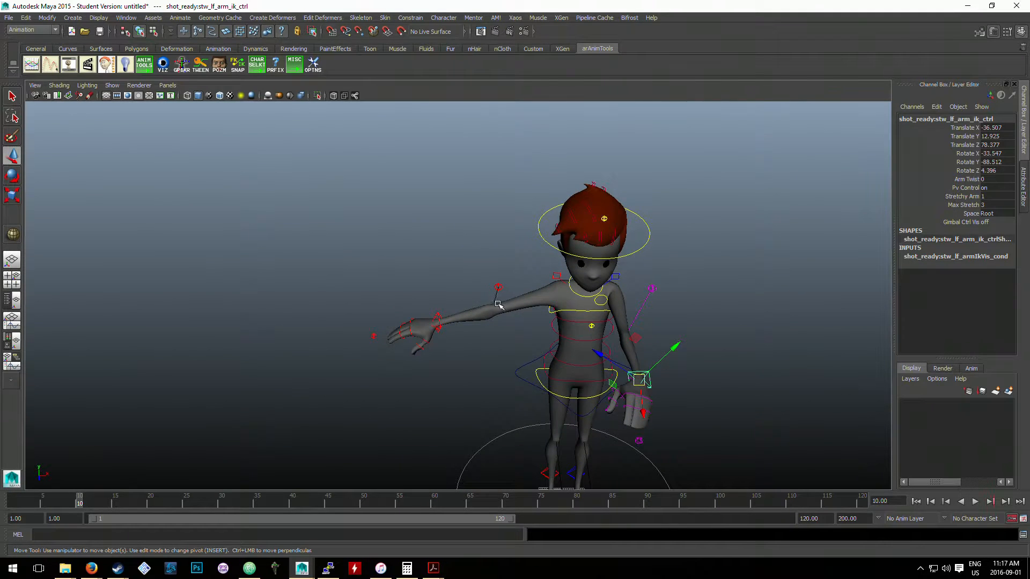
# - Rotate the right arm's IK control to about X 9.7, Y 86.2, Z -9.3, and move it in front of the body
pyautogui.click(438, 315)
pyautogui.press('e')
pyautogui.moveTo(445, 342); pyautogui.dragTo(497, 359)
pyautogui.press('w')
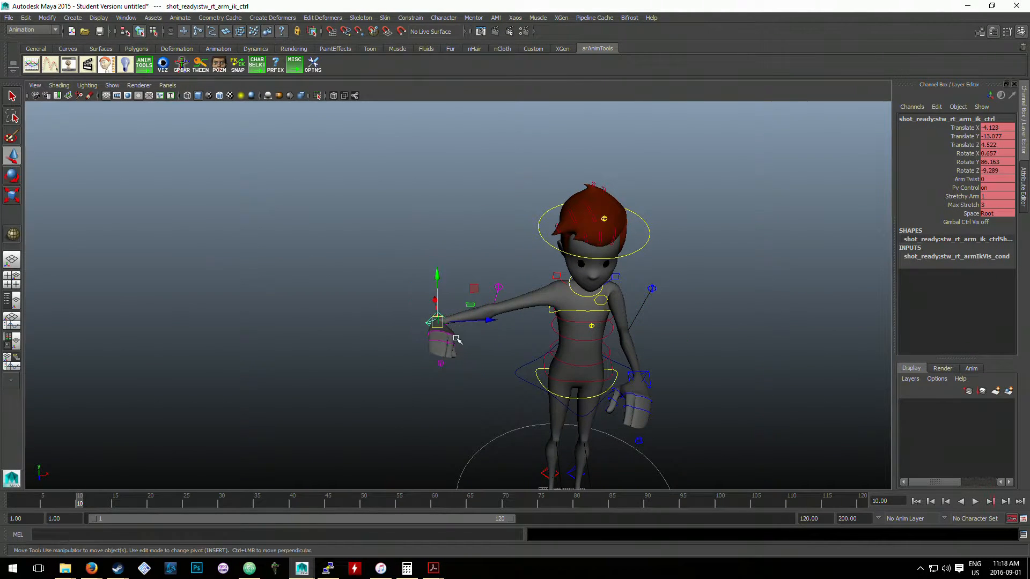
pyautogui.moveTo(437, 323); pyautogui.dragTo(559, 245)
# - Pull the left arm's IK control back toward the body, and clear the selection
pyautogui.keyDown('alt'); pyautogui.moveTo(644, 193); pyautogui.dragTo(652, 220, button='middle'); pyautogui.keyUp('alt')
pyautogui.click(650, 199)
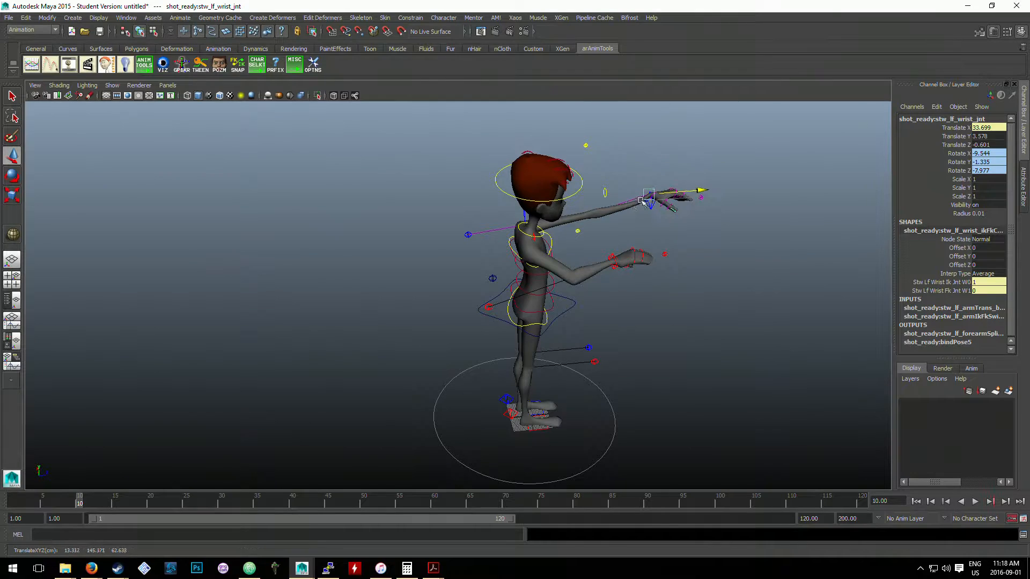
pyautogui.click(650, 200)
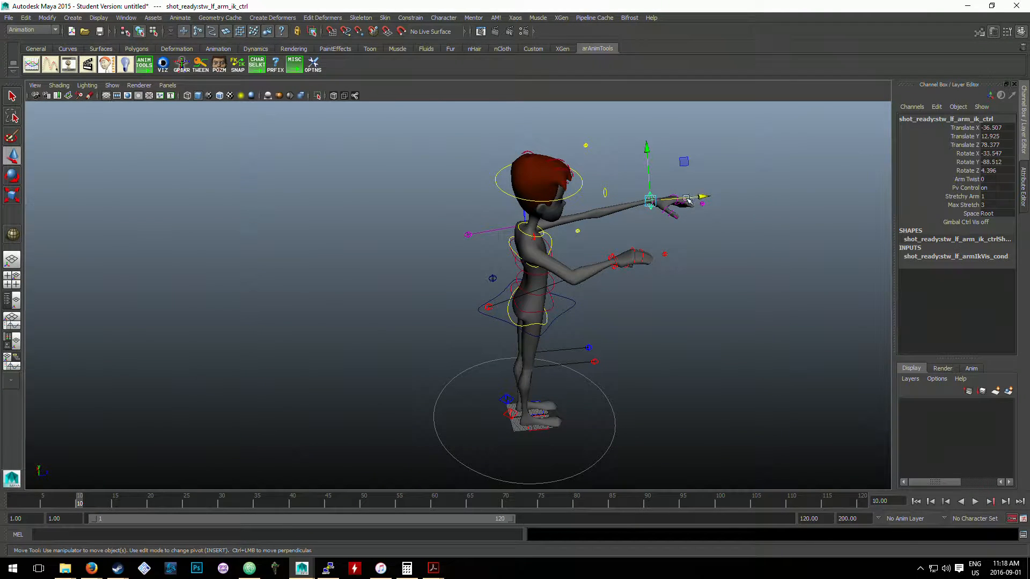
pyautogui.moveTo(686, 199); pyautogui.dragTo(643, 209)
pyautogui.keyDown('alt'); pyautogui.moveTo(707, 220); pyautogui.dragTo(665, 252); pyautogui.keyUp('alt')
pyautogui.click(217, 167)
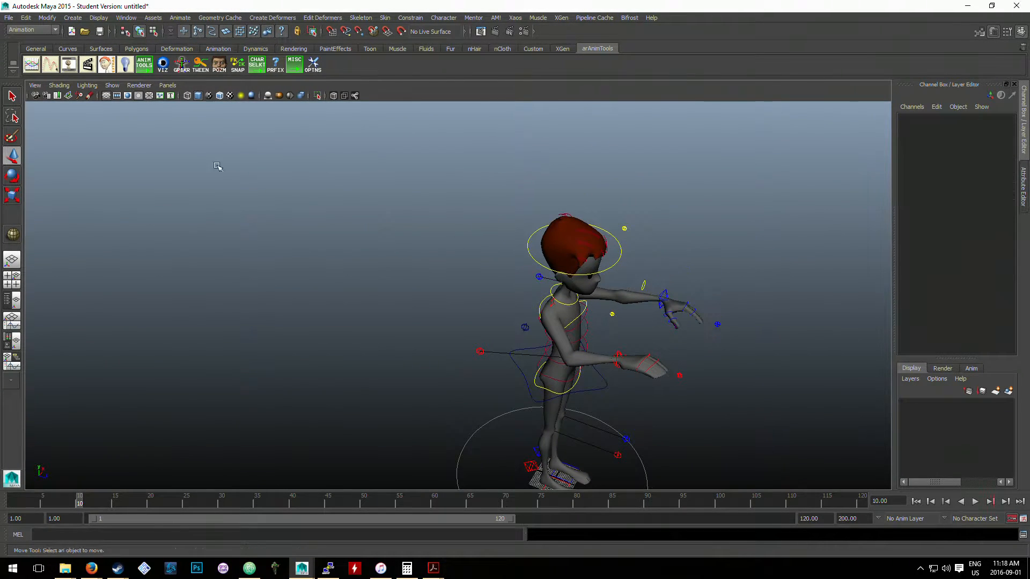
# - Create a large polygon cube on the ground in front of the character, and activate the Scale tool
pyautogui.click(72, 17)
pyautogui.moveTo(94, 53)
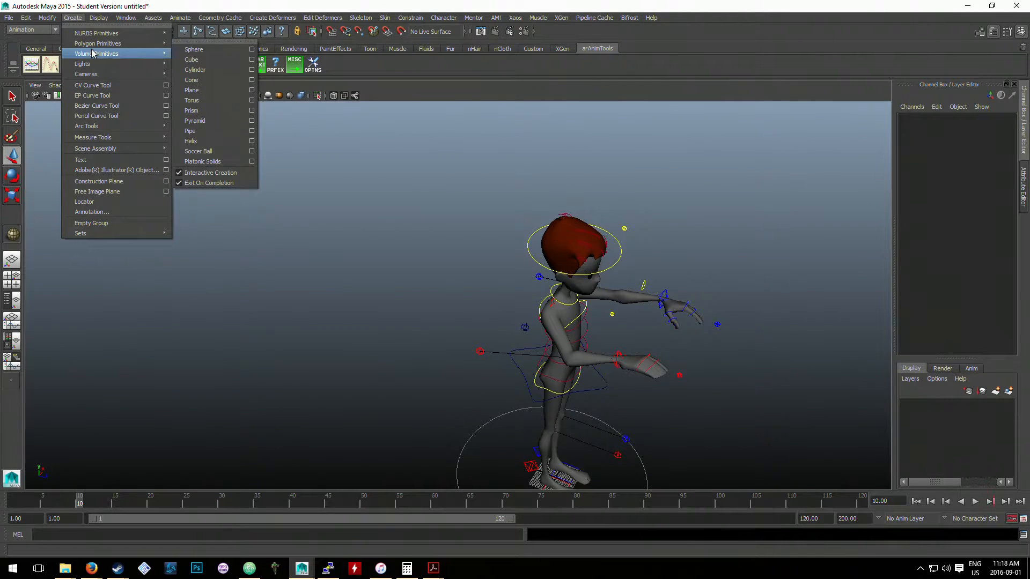
pyautogui.click(191, 59)
pyautogui.scroll(-3, 655, 416)
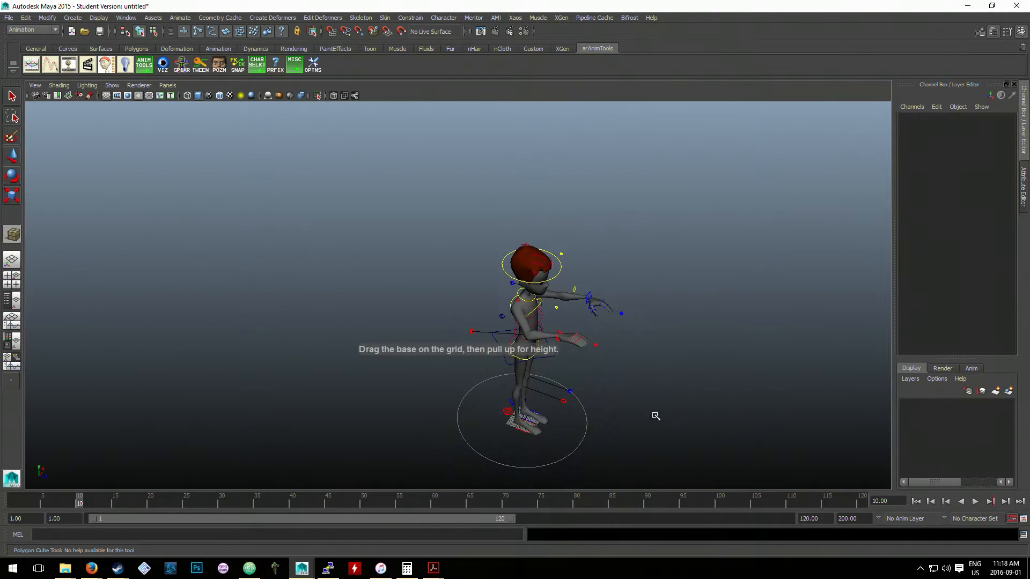
pyautogui.moveTo(656, 429)
pyautogui.mouseDown()
pyautogui.moveTo(750, 366)
pyautogui.moveTo(750, 312)
pyautogui.mouseUp()
pyautogui.keyDown('alt'); pyautogui.moveTo(738, 391); pyautogui.dragTo(807, 404); pyautogui.keyUp('alt')
pyautogui.press('r')
pyautogui.keyDown('alt'); pyautogui.moveTo(807, 404); pyautogui.dragTo(635, 355, button='middle'); pyautogui.keyUp('alt')
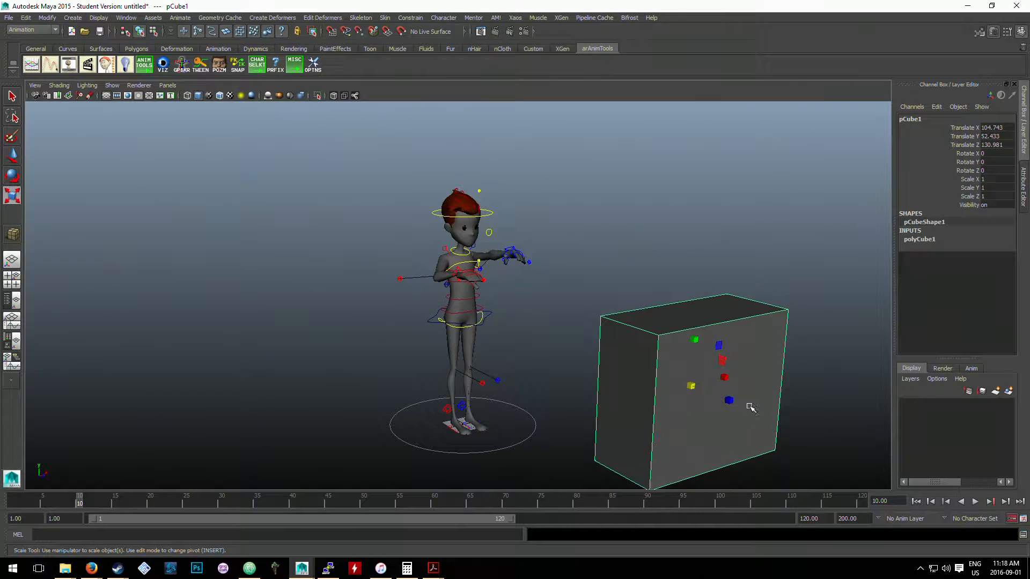
# - Stretch the cube along its Z axis to a Z scale of about 4.26
pyautogui.moveTo(732, 400); pyautogui.dragTo(901, 436)
pyautogui.keyDown('alt'); pyautogui.moveTo(697, 401); pyautogui.dragTo(762, 404); pyautogui.keyUp('alt')
pyautogui.keyDown('alt'); pyautogui.moveTo(761, 404); pyautogui.dragTo(794, 379, button='middle'); pyautogui.keyUp('alt')
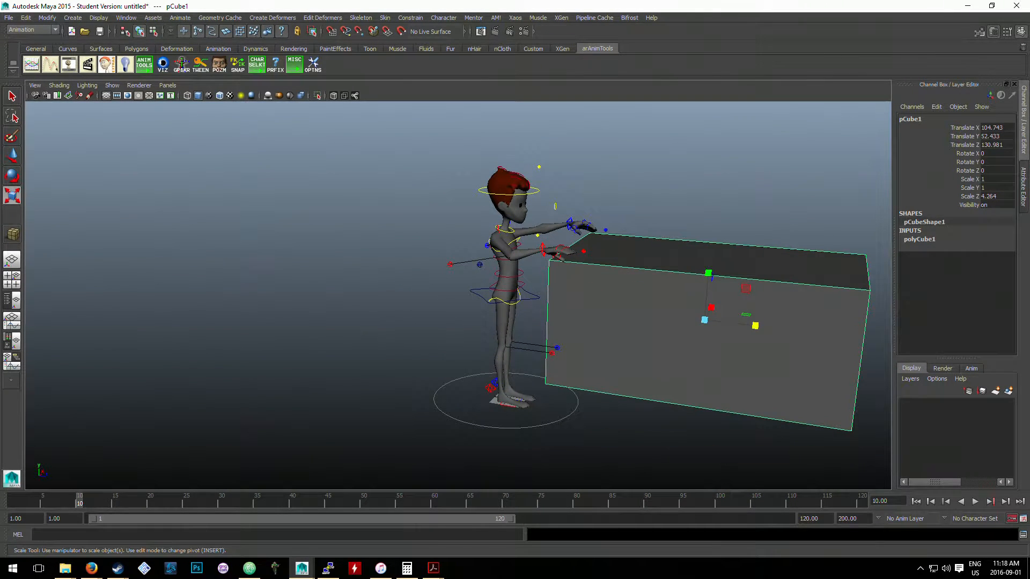
# - Move the cube in front of the character's hands at about X 6.2, Y 106.4, Z 168.9, and clear the selection
pyautogui.press('w')
pyautogui.moveTo(712, 309); pyautogui.dragTo(733, 270)
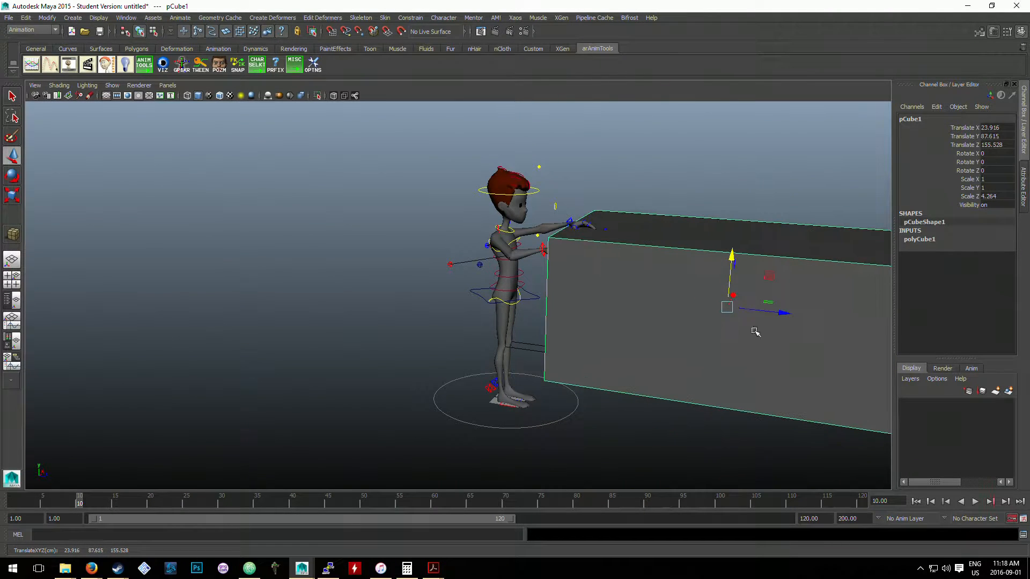
pyautogui.moveTo(775, 313); pyautogui.dragTo(796, 312)
pyautogui.moveTo(752, 266)
pyautogui.mouseDown()
pyautogui.moveTo(748, 249)
pyautogui.moveTo(751, 257)
pyautogui.mouseUp()
pyautogui.keyDown('alt'); pyautogui.moveTo(538, 310); pyautogui.dragTo(705, 330); pyautogui.keyUp('alt')
pyautogui.click(718, 360)
pyautogui.keyDown('alt'); pyautogui.moveTo(680, 301); pyautogui.dragTo(595, 357, button='middle'); pyautogui.keyUp('alt')
pyautogui.click(596, 358)
pyautogui.scroll(2, 620, 315)
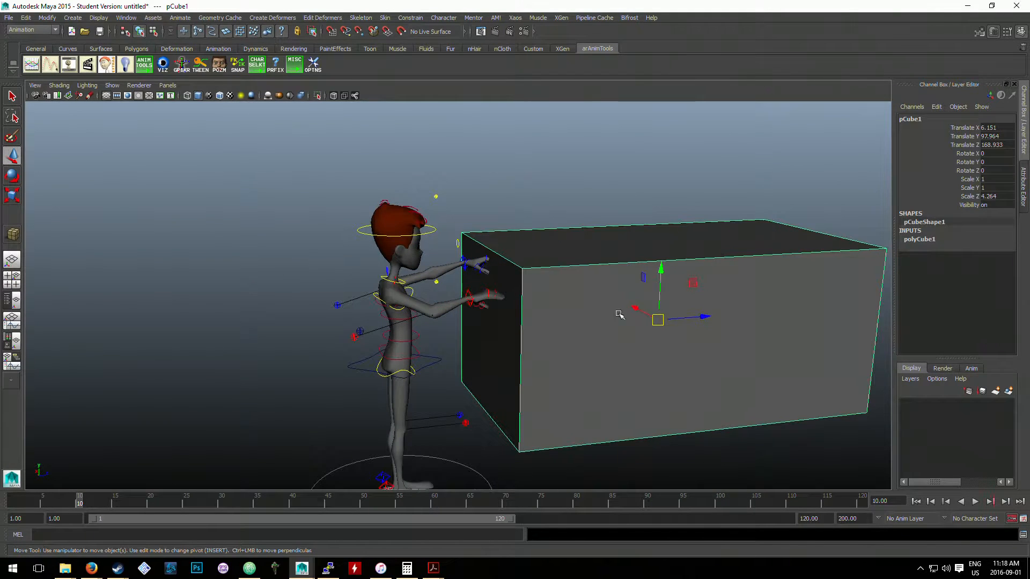
pyautogui.moveTo(664, 279); pyautogui.dragTo(663, 264)
pyautogui.click(650, 429)
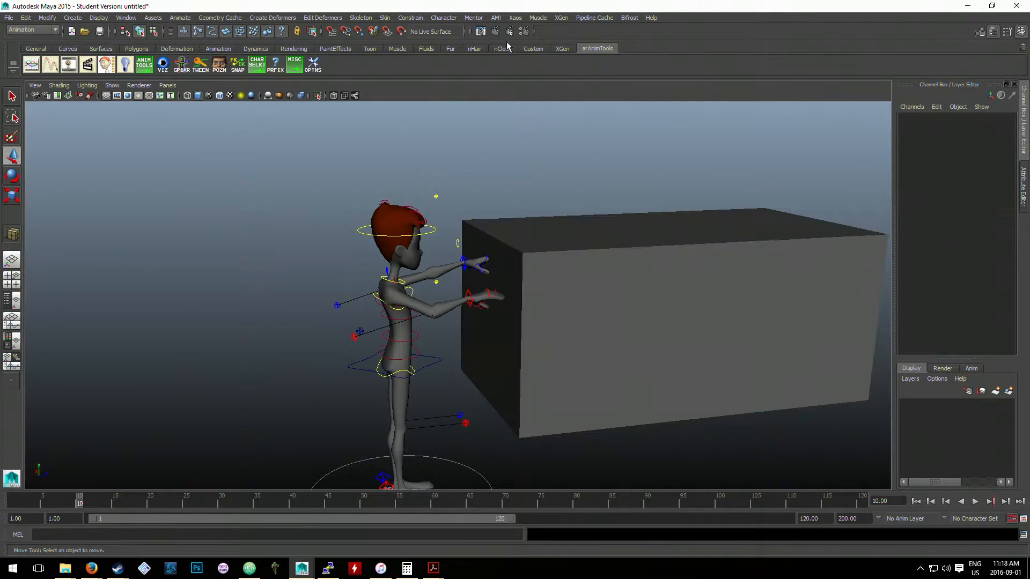
# - Rename the cube geo_car and clear the selection
pyautogui.click(622, 229)
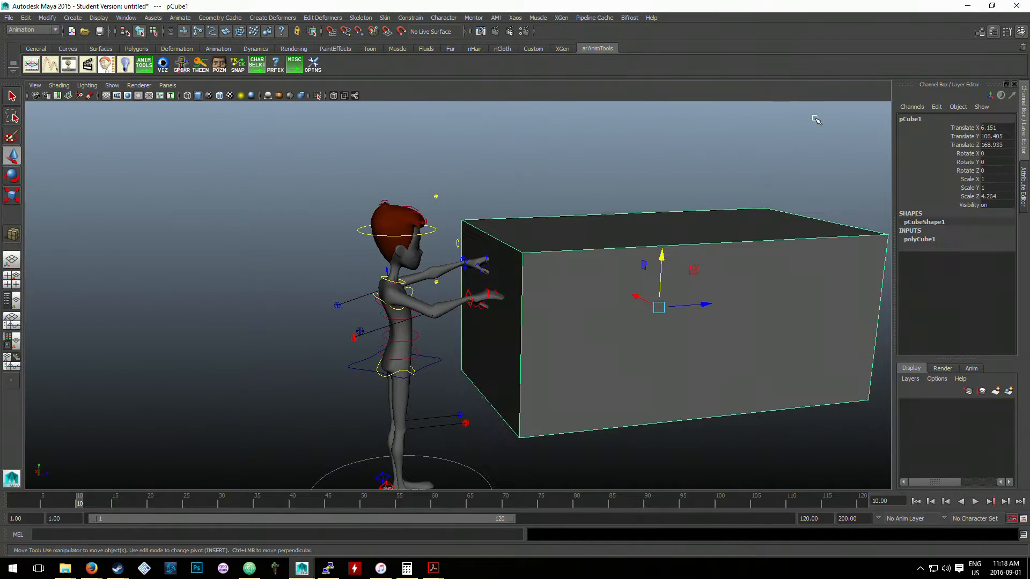
pyautogui.click(916, 119)
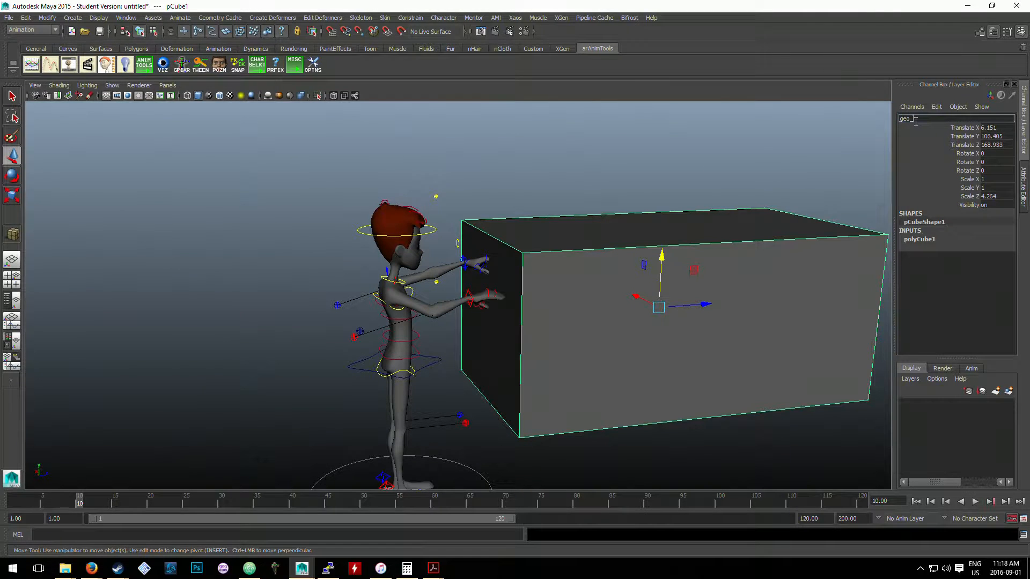
pyautogui.write('geo_car')
pyautogui.press('Return')
pyautogui.click(558, 158)
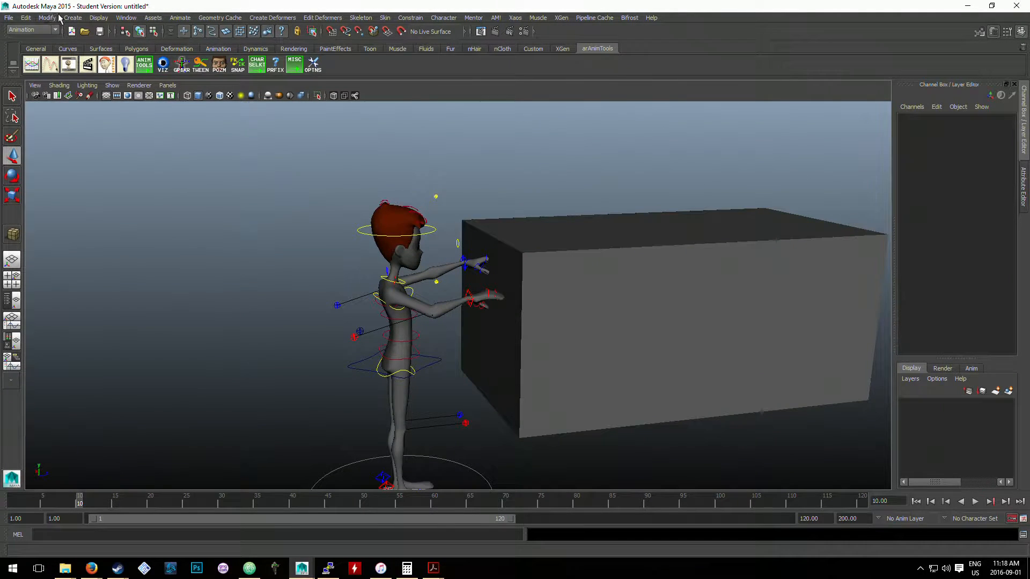
# - Create a locator, enlarge it uniformly to a scale of about 30.7, and move it up near the character's hands
pyautogui.click(72, 18)
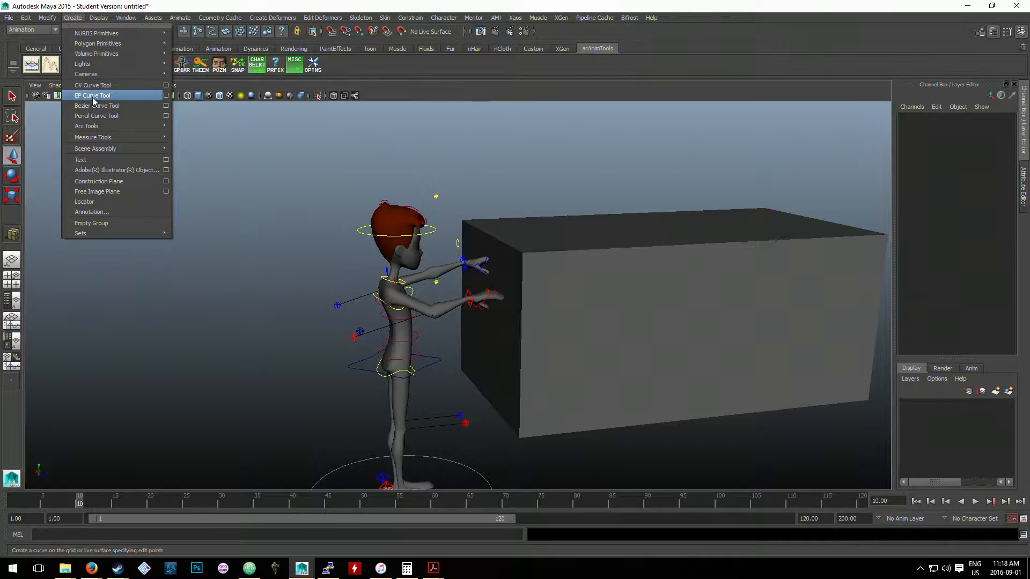
pyautogui.moveTo(104, 129)
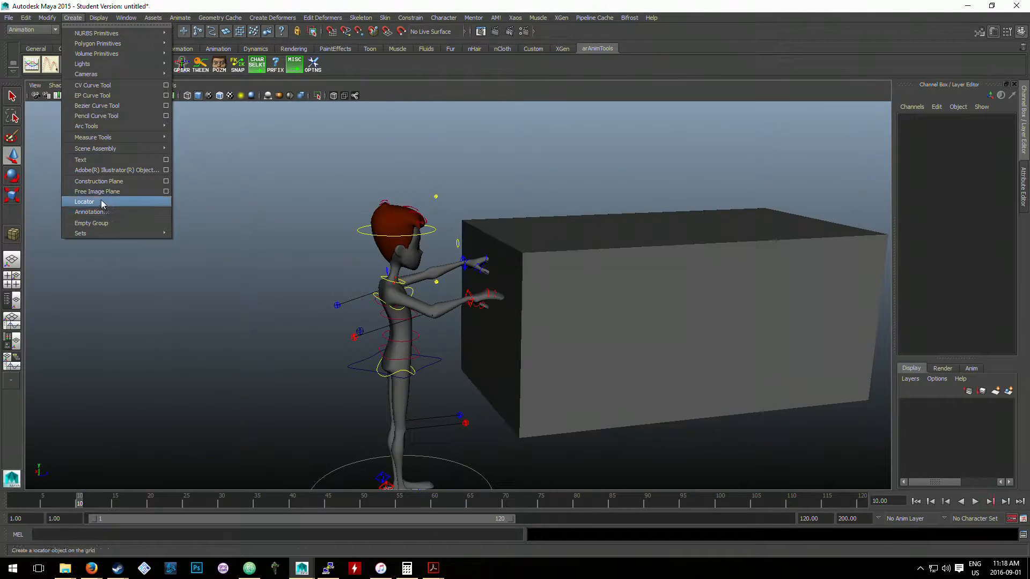
pyautogui.click(84, 202)
pyautogui.scroll(-2, 478, 426)
pyautogui.press('r')
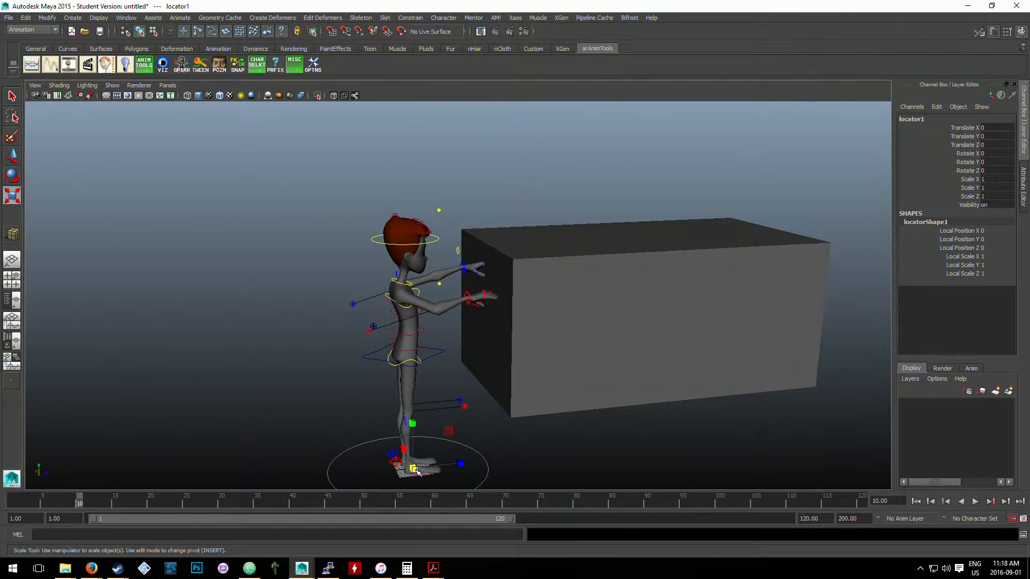
pyautogui.moveTo(412, 468); pyautogui.dragTo(518, 334)
pyautogui.press('w')
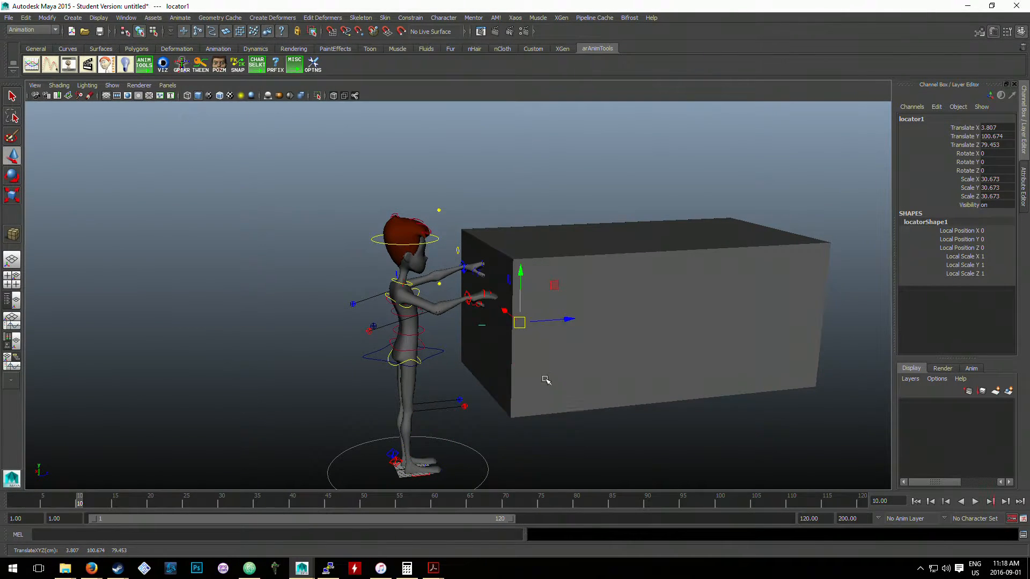
# - Scale the locator uniformly to about 41.4 and place it at the right hand, at about X -22.4, Y 127.3, Z 48.3
pyautogui.scroll(5, 495, 385)
pyautogui.keyDown('alt'); pyautogui.moveTo(495, 385); pyautogui.dragTo(522, 398, button='middle'); pyautogui.keyUp('alt')
pyautogui.click(620, 396)
pyautogui.moveTo(604, 394); pyautogui.dragTo(559, 352)
pyautogui.press('r')
pyautogui.moveTo(493, 330); pyautogui.dragTo(528, 343)
pyautogui.press('w')
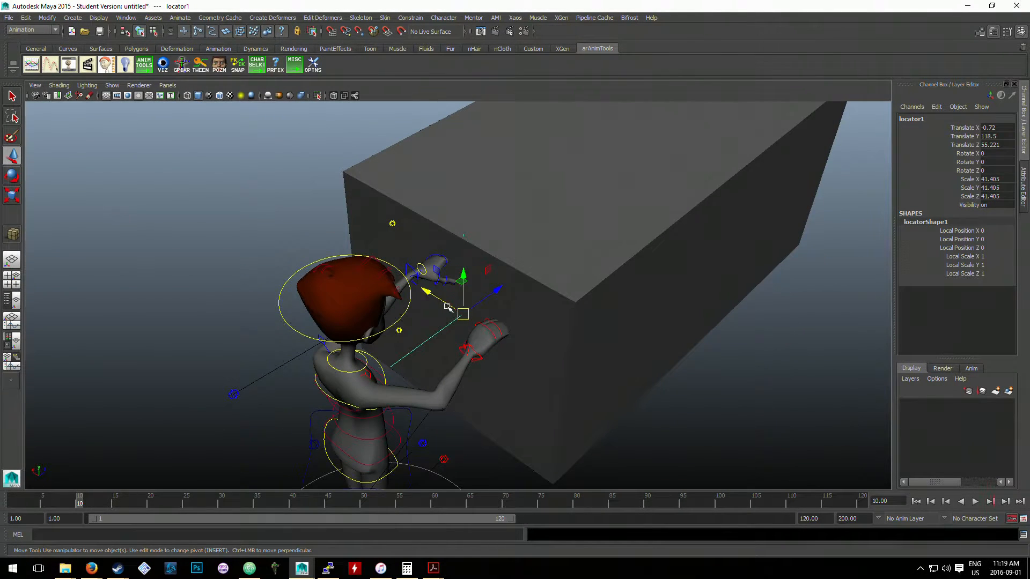
pyautogui.moveTo(447, 306); pyautogui.dragTo(486, 334)
pyautogui.keyDown('alt'); pyautogui.moveTo(561, 371); pyautogui.dragTo(497, 262); pyautogui.keyUp('alt')
pyautogui.moveTo(527, 306); pyautogui.dragTo(461, 278)
# - Duplicate the locator and place the copy at the left hand, at about X 17.8, Y 136, Z 55.6
pyautogui.hotkey('ctrl', 'd')
pyautogui.keyDown('alt'); pyautogui.moveTo(492, 310); pyautogui.dragTo(458, 304); pyautogui.keyUp('alt')
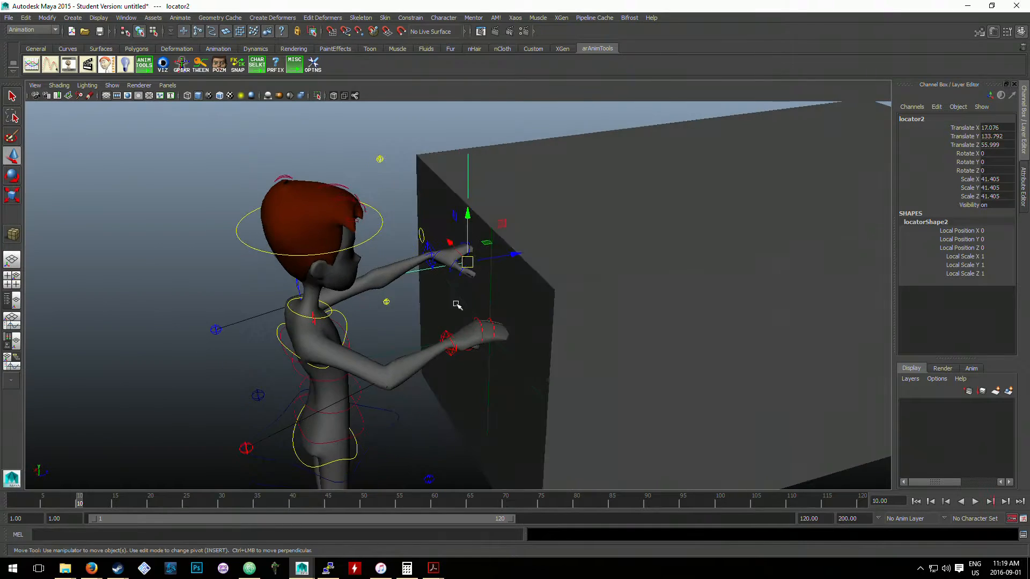
pyautogui.keyDown('alt'); pyautogui.moveTo(483, 293); pyautogui.dragTo(494, 363, button='middle'); pyautogui.keyUp('alt')
pyautogui.scroll(4, 494, 363)
pyautogui.keyDown('alt'); pyautogui.moveTo(494, 363); pyautogui.dragTo(393, 300); pyautogui.keyUp('alt')
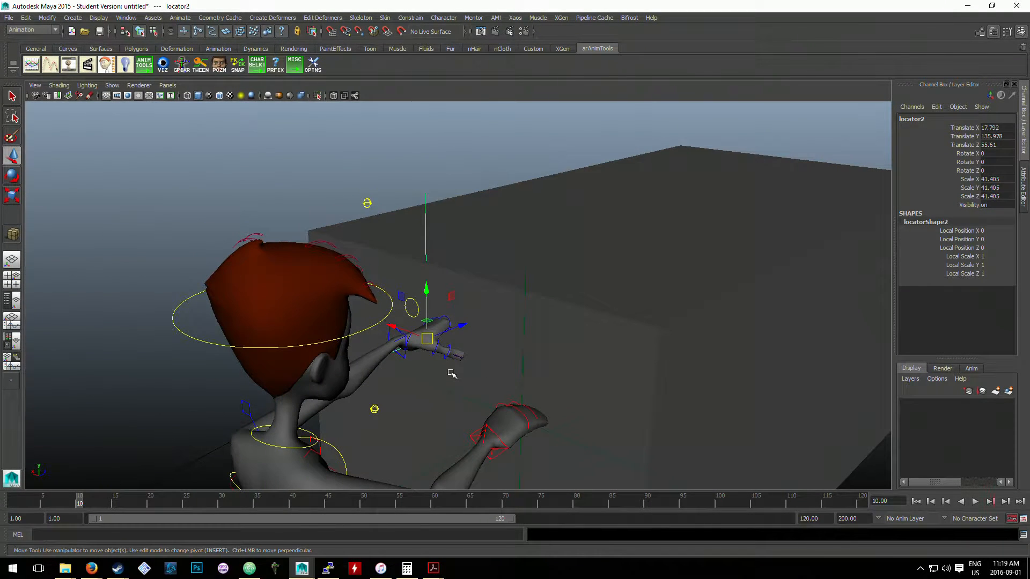
# - Duplicate the left-hand locator and move the copy forward onto the car to about Z 68.7
pyautogui.keyDown('alt'); pyautogui.moveTo(452, 374); pyautogui.dragTo(459, 406); pyautogui.keyUp('alt')
pyautogui.hotkey('ctrl', 'd')
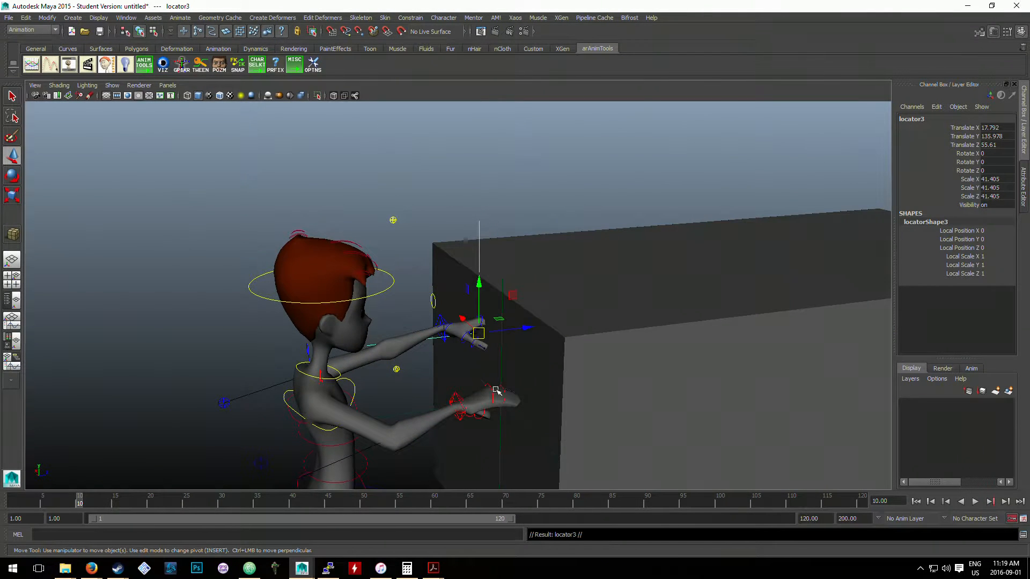
pyautogui.keyDown('alt'); pyautogui.moveTo(508, 368); pyautogui.dragTo(489, 374); pyautogui.keyUp('alt')
pyautogui.moveTo(518, 317); pyautogui.dragTo(619, 338)
pyautogui.hotkey('ctrl', 'z')
pyautogui.keyDown('alt'); pyautogui.moveTo(490, 328); pyautogui.dragTo(436, 331); pyautogui.keyUp('alt')
pyautogui.hotkey('ctrl', 'd')
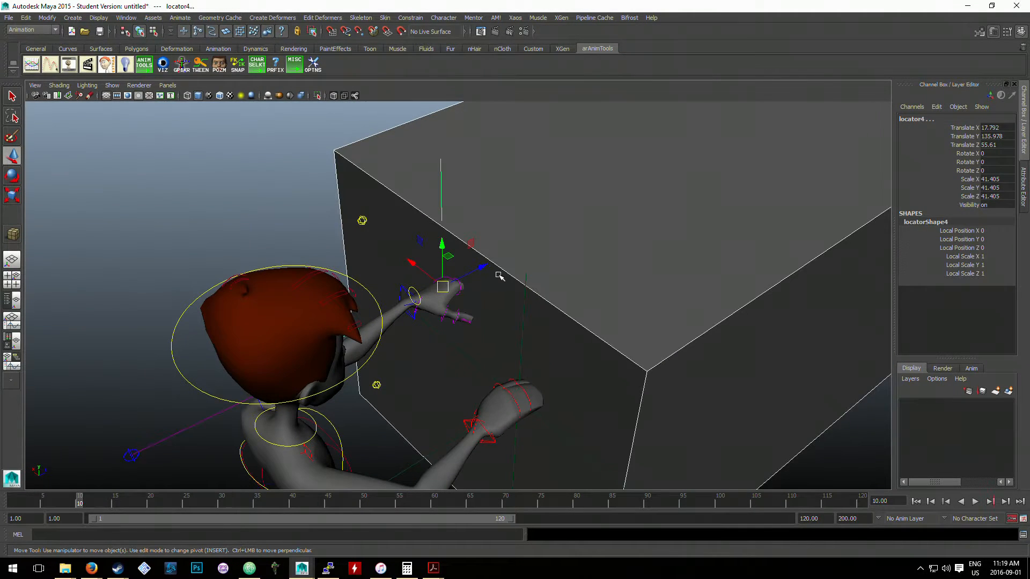
pyautogui.moveTo(478, 273); pyautogui.dragTo(472, 190)
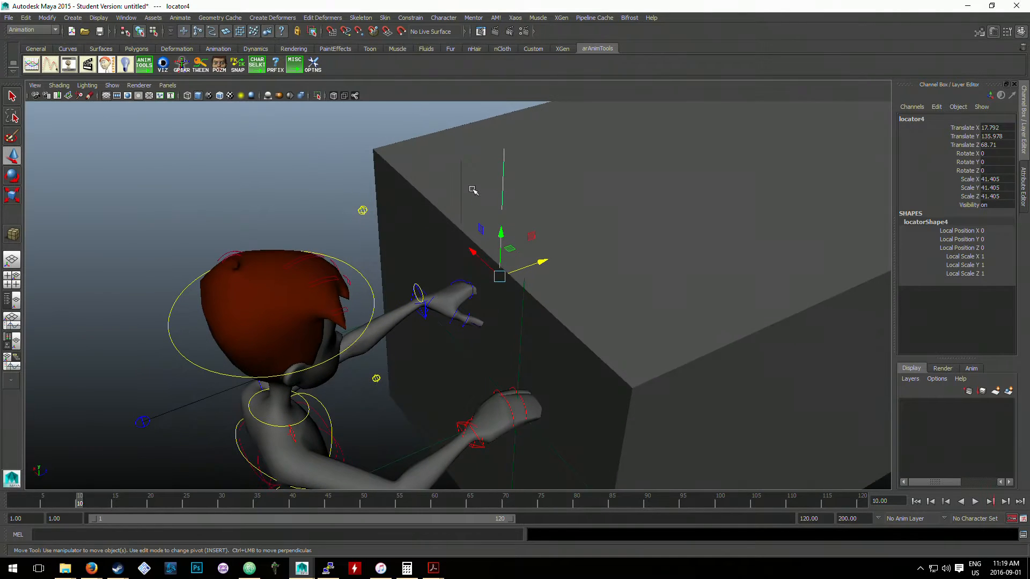
# - Select the left-hand locator and its forward copy in turn to check which is which
pyautogui.click(489, 161)
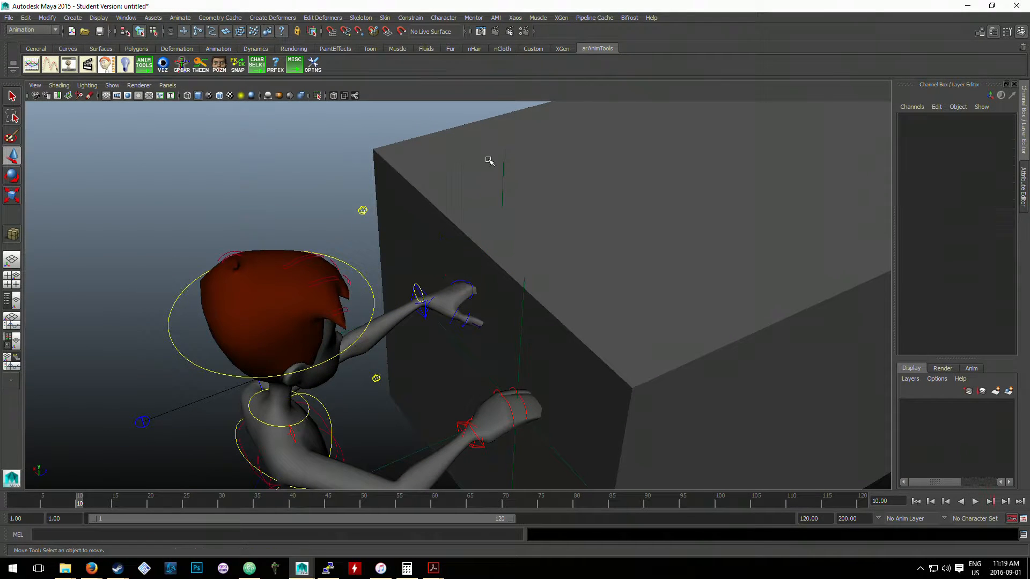
pyautogui.click(500, 162)
pyautogui.keyDown('alt'); pyautogui.moveTo(460, 162); pyautogui.dragTo(452, 152); pyautogui.keyUp('alt')
pyautogui.click(453, 151)
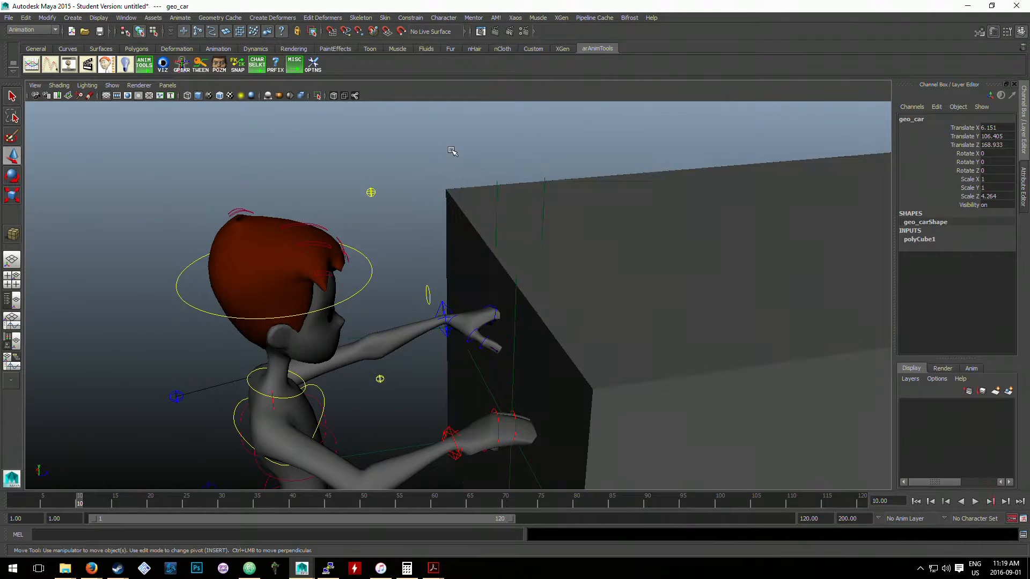
pyautogui.click(496, 192)
pyautogui.scroll(4, 517, 177)
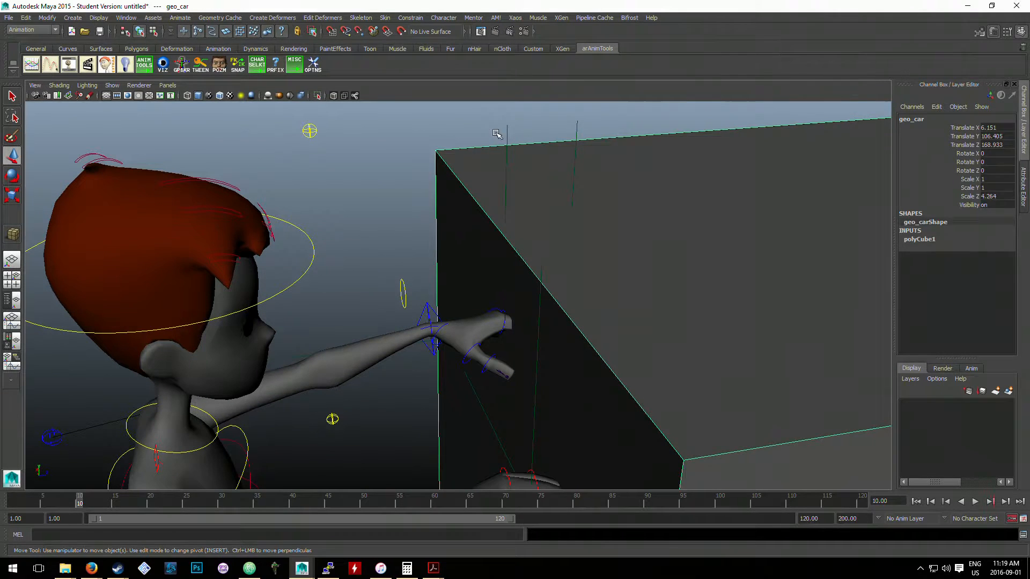
pyautogui.click(507, 132)
pyautogui.click(577, 126)
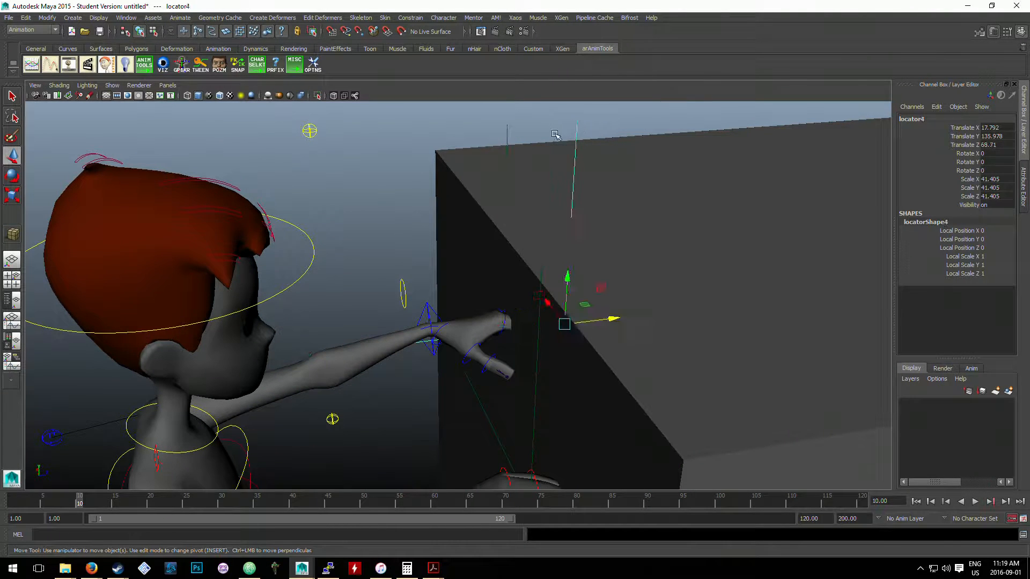
pyautogui.click(508, 129)
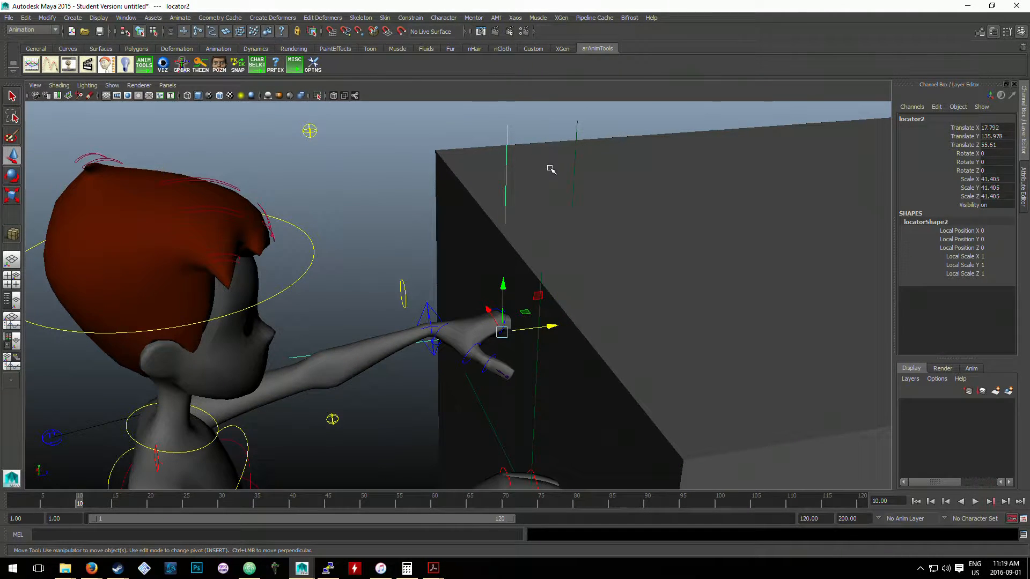
# - Duplicate the right-hand locator and move the copy forward onto the car to about Z 67.5
pyautogui.click(537, 352)
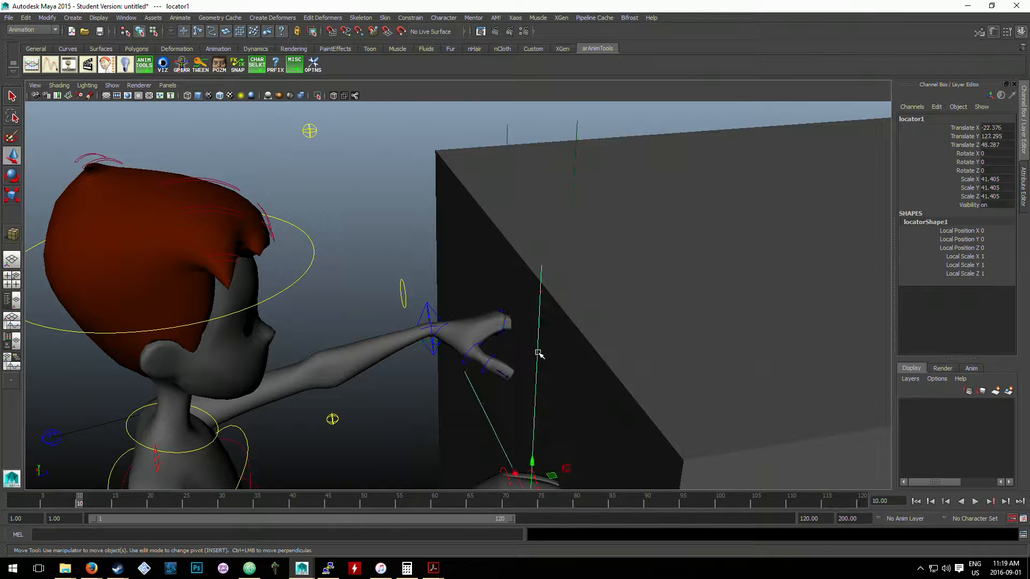
pyautogui.hotkey('ctrl', 'd')
pyautogui.keyDown('alt'); pyautogui.moveTo(578, 412); pyautogui.dragTo(555, 332, button='middle'); pyautogui.keyUp('alt')
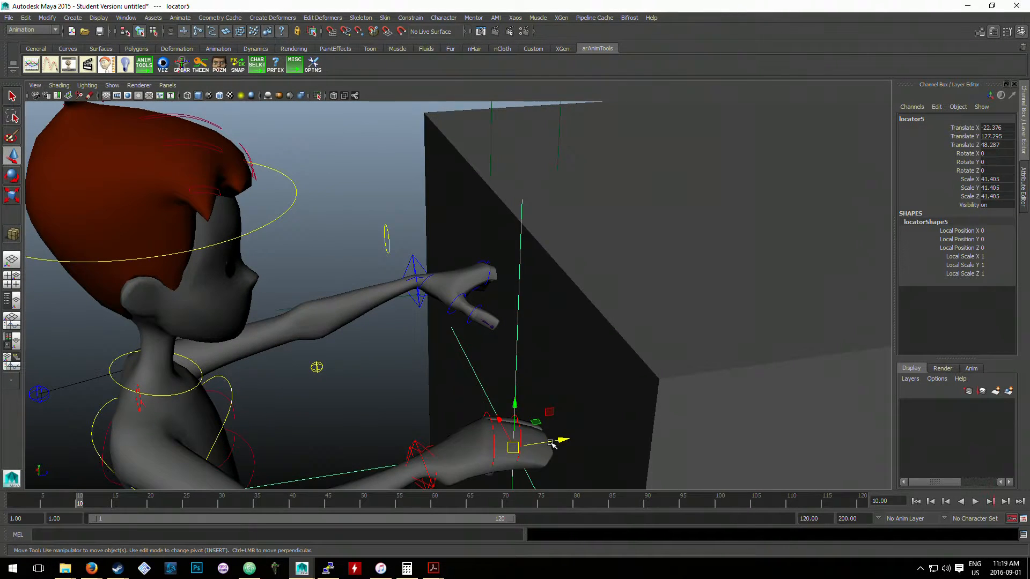
pyautogui.moveTo(551, 441); pyautogui.dragTo(657, 425)
pyautogui.scroll(-6, 650, 366)
pyautogui.keyDown('alt'); pyautogui.moveTo(650, 365); pyautogui.dragTo(595, 337); pyautogui.keyUp('alt')
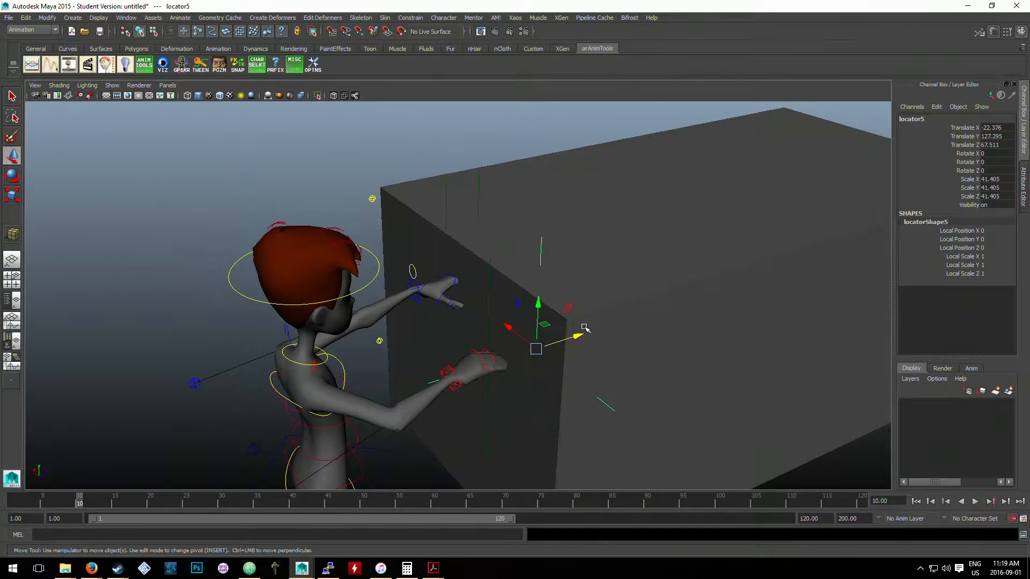
# - Examine the car cube and the placement of the forward left-side locator from several angles
pyautogui.click(579, 204)
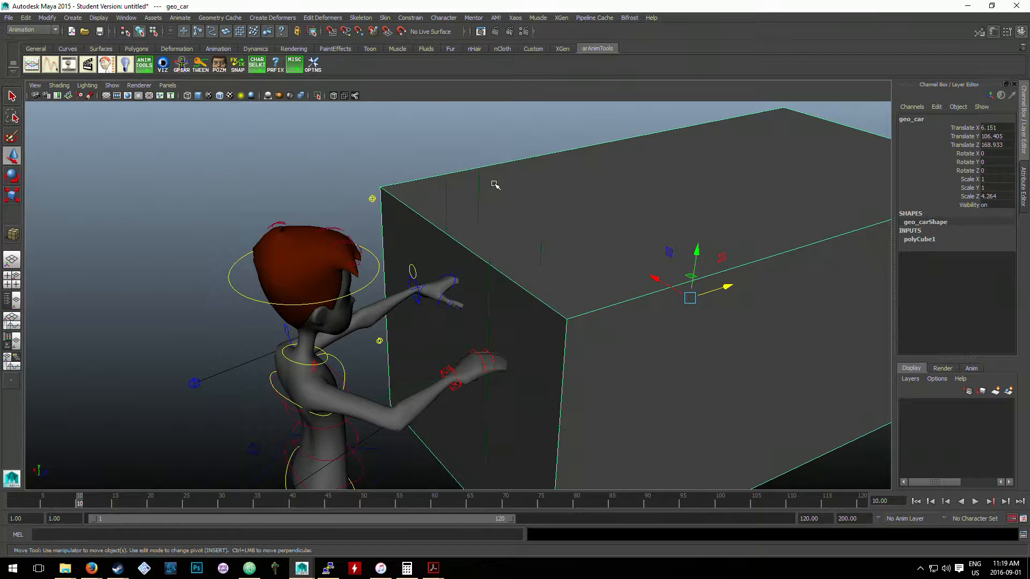
pyautogui.click(477, 174)
pyautogui.keyDown('alt'); pyautogui.moveTo(490, 171); pyautogui.dragTo(503, 268); pyautogui.keyUp('alt')
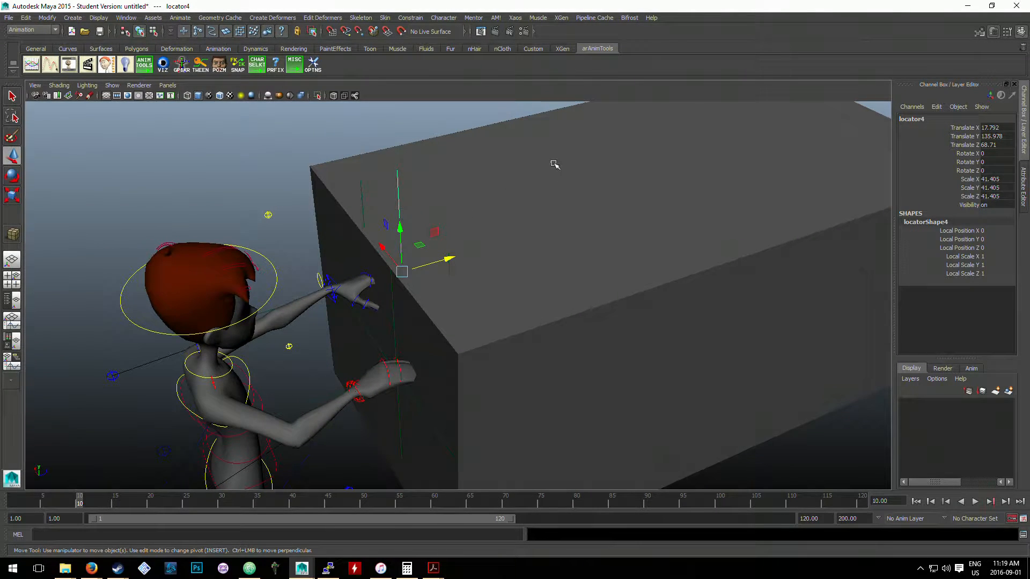
pyautogui.scroll(-1, 588, 284)
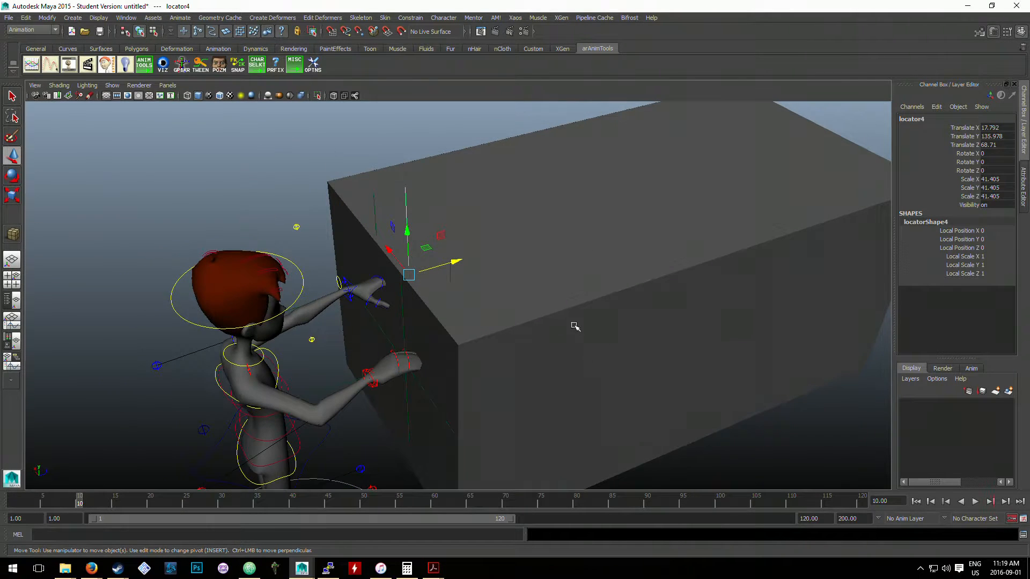
pyautogui.keyDown('alt'); pyautogui.moveTo(574, 326); pyautogui.dragTo(506, 271); pyautogui.keyUp('alt')
pyautogui.keyDown('alt'); pyautogui.moveTo(505, 271); pyautogui.dragTo(459, 251, button='middle'); pyautogui.keyUp('alt')
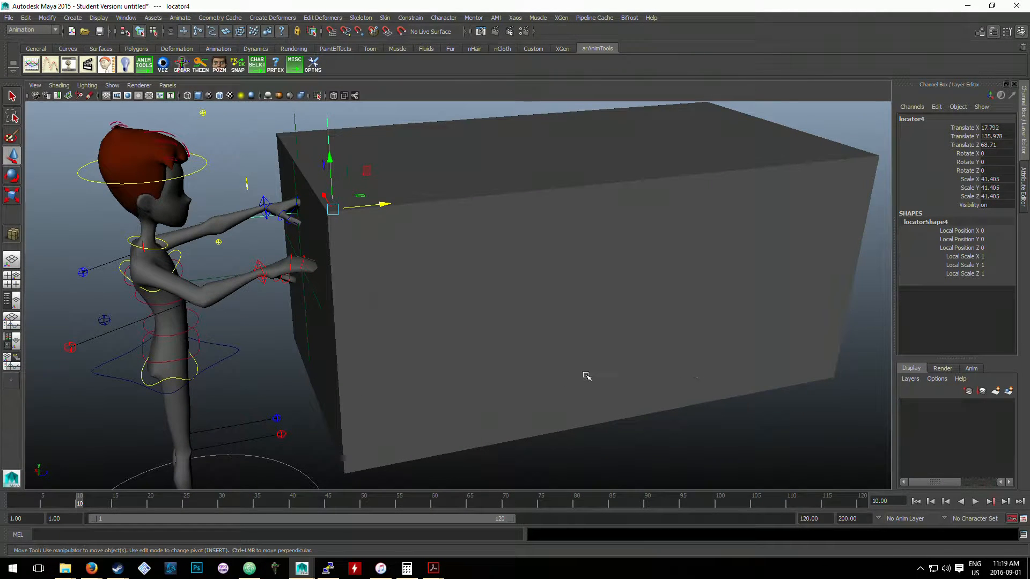
pyautogui.moveTo(643, 438); pyautogui.dragTo(804, 404)
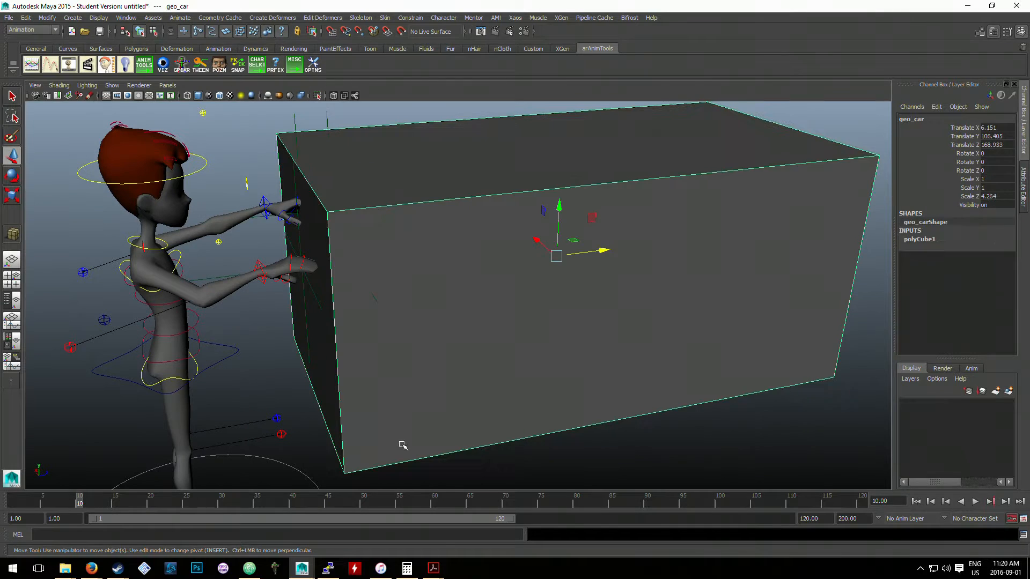
pyautogui.keyDown('alt'); pyautogui.moveTo(687, 369); pyautogui.dragTo(730, 501, button='middle'); pyautogui.keyUp('alt')
pyautogui.scroll(2, 573, 361)
pyautogui.click(454, 222)
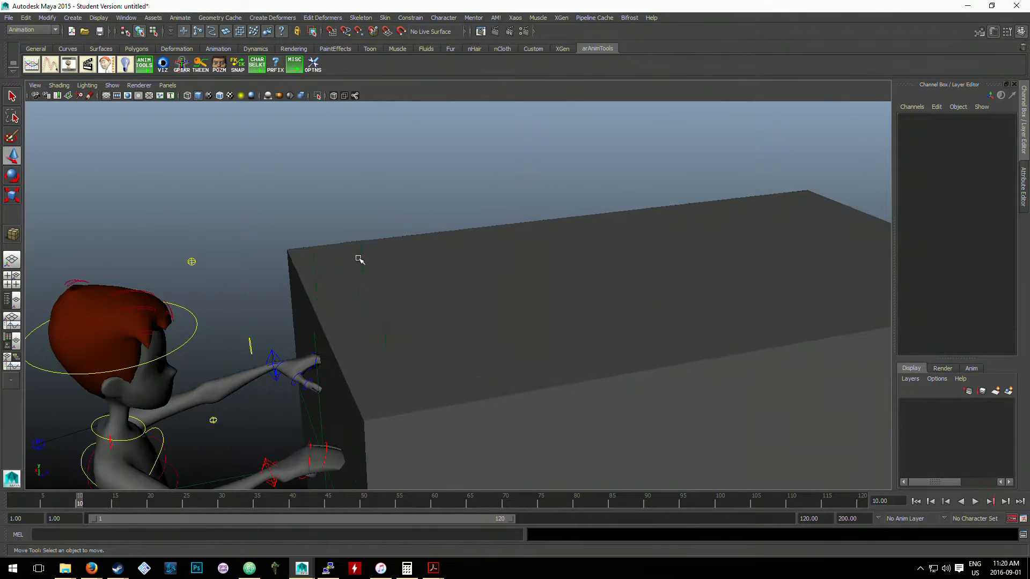
pyautogui.click(358, 260)
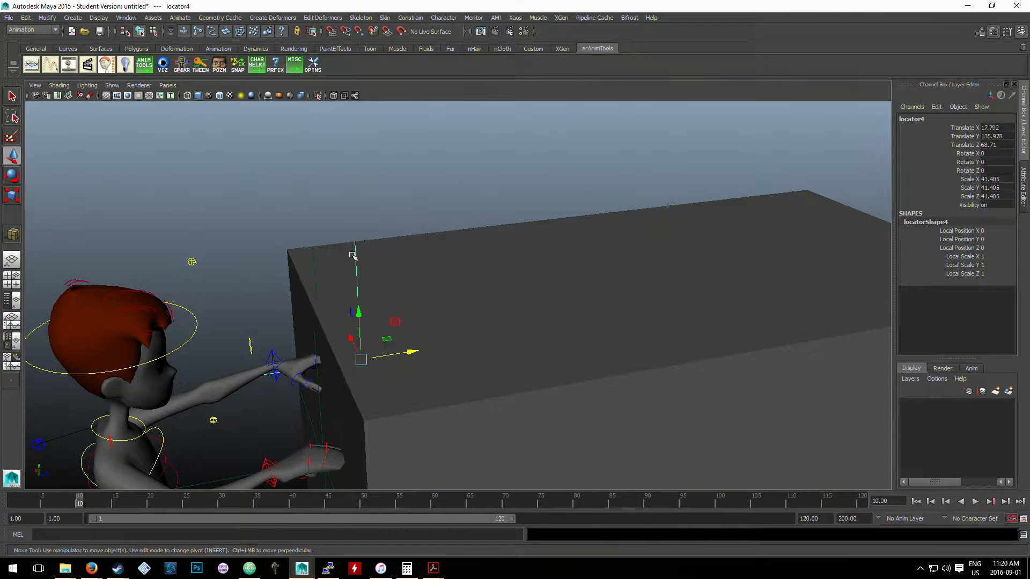
pyautogui.keyDown('alt'); pyautogui.moveTo(439, 301); pyautogui.dragTo(342, 165); pyautogui.keyUp('alt')
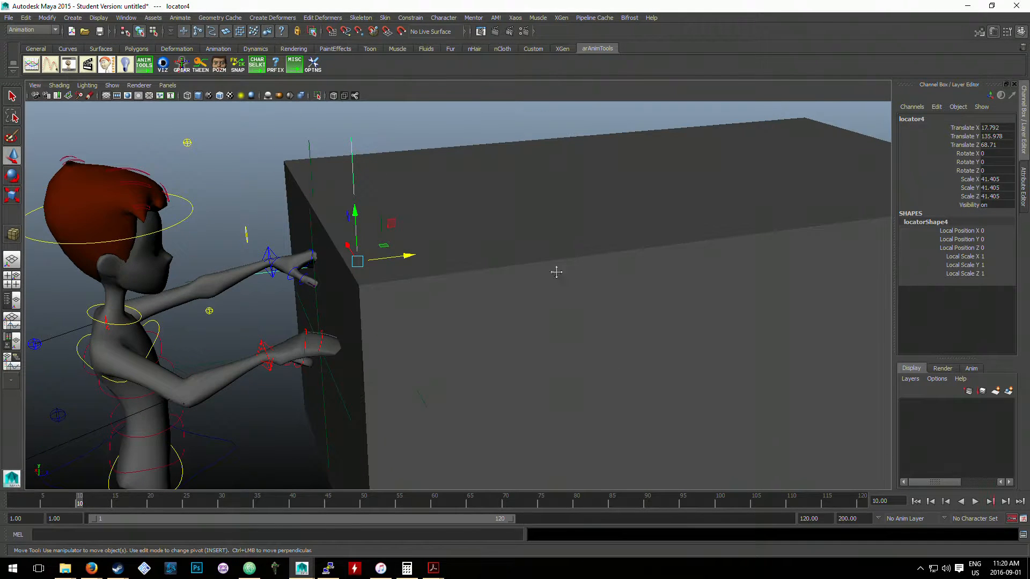
pyautogui.keyDown('alt'); pyautogui.moveTo(556, 272); pyautogui.dragTo(742, 395); pyautogui.keyUp('alt')
pyautogui.keyDown('alt'); pyautogui.moveTo(467, 152); pyautogui.dragTo(455, 299, button='middle'); pyautogui.keyUp('alt')
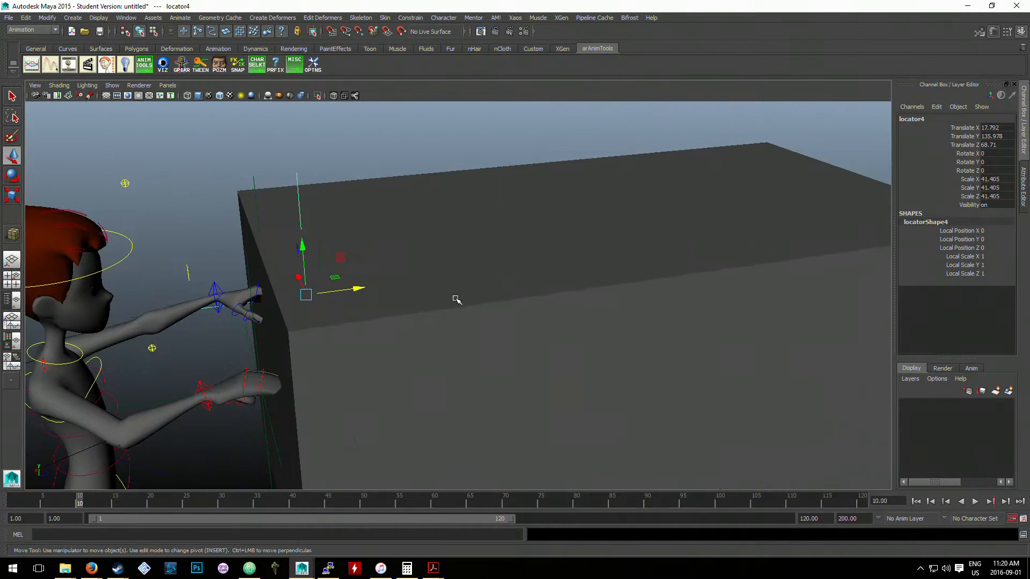
# - Parent the two forward locators, left-side and right-side, one after the other to the geo_car cube
pyautogui.moveTo(331, 290)
pyautogui.keyDown('alt'); pyautogui.mouseDown()
pyautogui.moveTo(372, 292)
pyautogui.moveTo(325, 294)
pyautogui.mouseUp(); pyautogui.keyUp('alt')
pyautogui.click(354, 166)
pyautogui.click(385, 214)
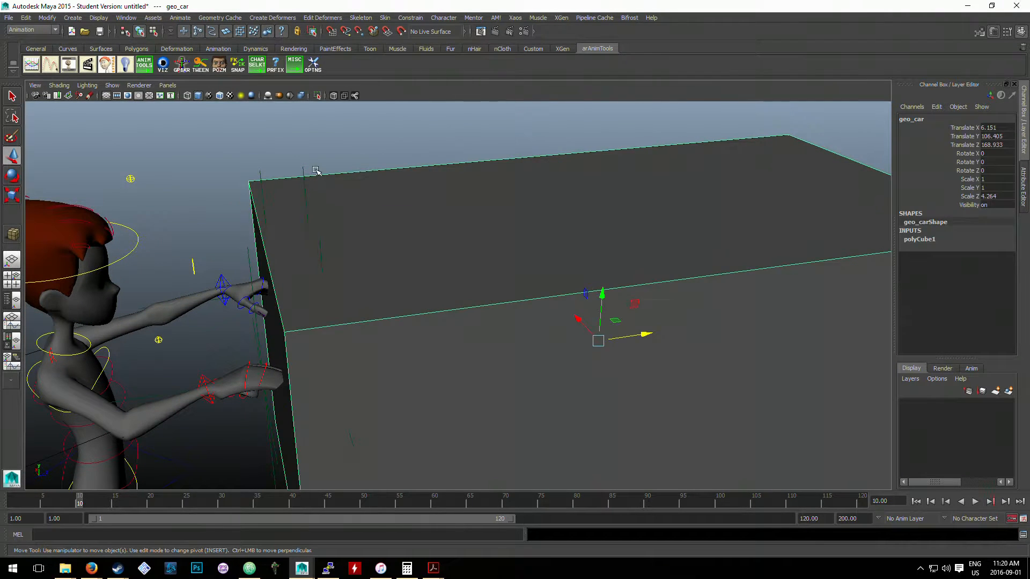
pyautogui.click(313, 168)
pyautogui.click(304, 171)
pyautogui.keyDown('shift'); pyautogui.click(428, 214); pyautogui.keyUp('shift')
pyautogui.press('p')
pyautogui.click(400, 225)
pyautogui.keyDown('shift'); pyautogui.click(322, 247); pyautogui.keyUp('shift')
pyautogui.press('p')
# - Move the car cube forward to test whether its parented locators follow, and undo the move
pyautogui.keyDown('alt'); pyautogui.moveTo(460, 238); pyautogui.dragTo(370, 281, button='right'); pyautogui.keyUp('alt')
pyautogui.click(481, 253)
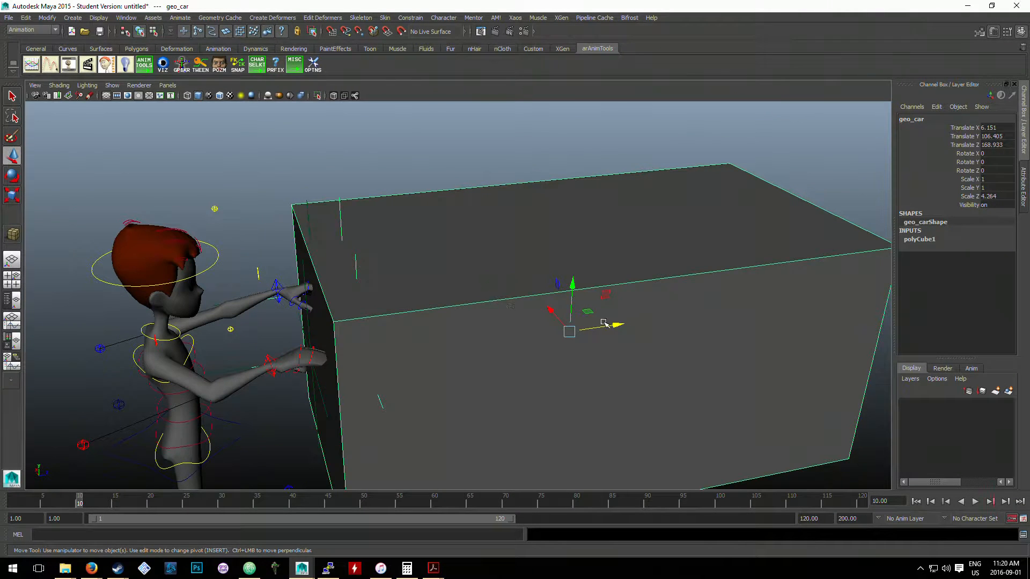
pyautogui.moveTo(604, 322); pyautogui.dragTo(684, 310)
pyautogui.hotkey('ctrl', 'z')
pyautogui.hotkey('ctrl', 'z')
# - Hide the car cube to clear the view of the hands and their locators
pyautogui.keyDown('alt'); pyautogui.moveTo(383, 322); pyautogui.dragTo(498, 270, button='middle'); pyautogui.keyUp('alt')
pyautogui.keyDown('alt'); pyautogui.moveTo(499, 271); pyautogui.dragTo(531, 333, button='right'); pyautogui.keyUp('alt')
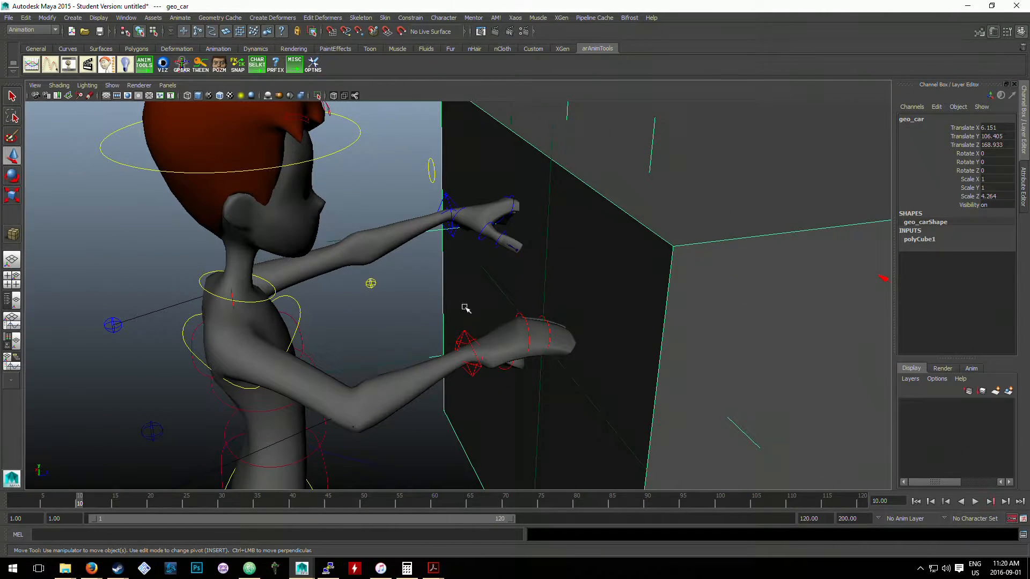
pyautogui.keyDown('alt'); pyautogui.moveTo(566, 318); pyautogui.dragTo(662, 301); pyautogui.keyUp('alt')
pyautogui.hotkey('ctrl', 'h')
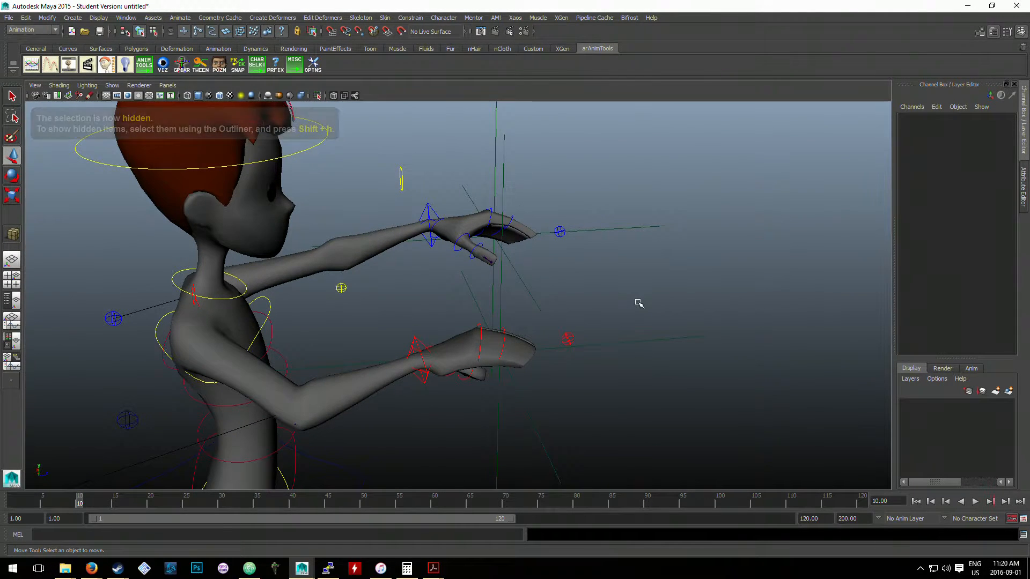
# - Parent the right-hand locator to the right arm control sphere in front of the hand
pyautogui.keyDown('alt'); pyautogui.moveTo(637, 300); pyautogui.dragTo(620, 309, button='right'); pyautogui.keyUp('alt')
pyautogui.keyDown('alt'); pyautogui.moveTo(618, 310); pyautogui.dragTo(558, 345); pyautogui.keyUp('alt')
pyautogui.click(583, 346)
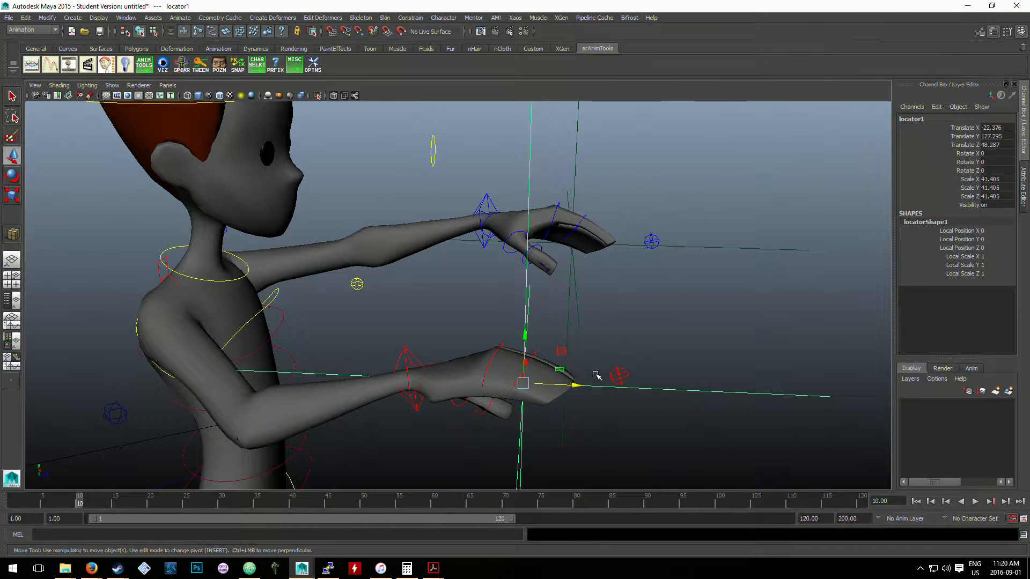
pyautogui.keyDown('shift'); pyautogui.click(623, 370); pyautogui.keyUp('shift')
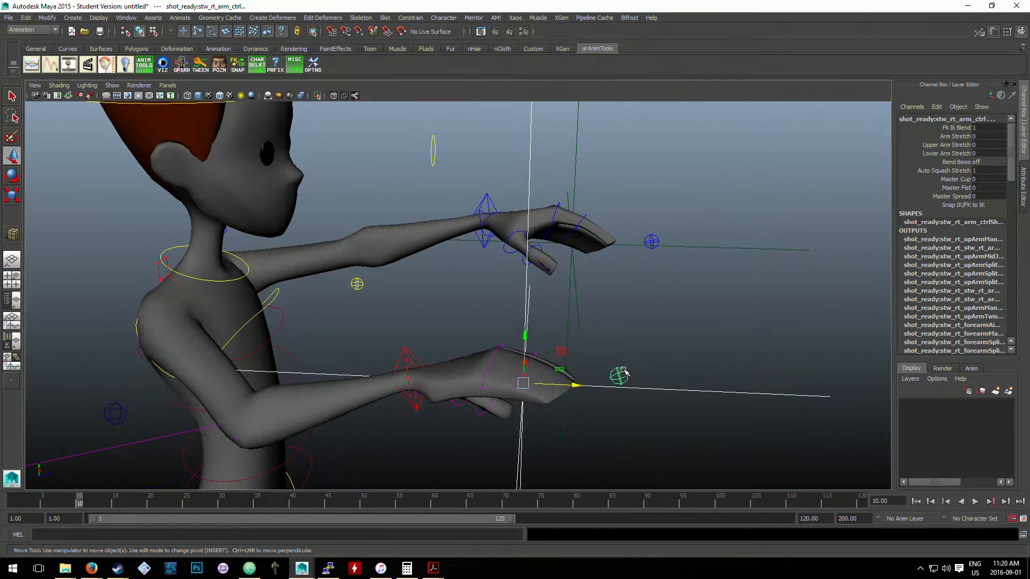
pyautogui.press('p')
# - Parent the left-hand locator to the left arm control sphere in front of the hand
pyautogui.click(680, 250)
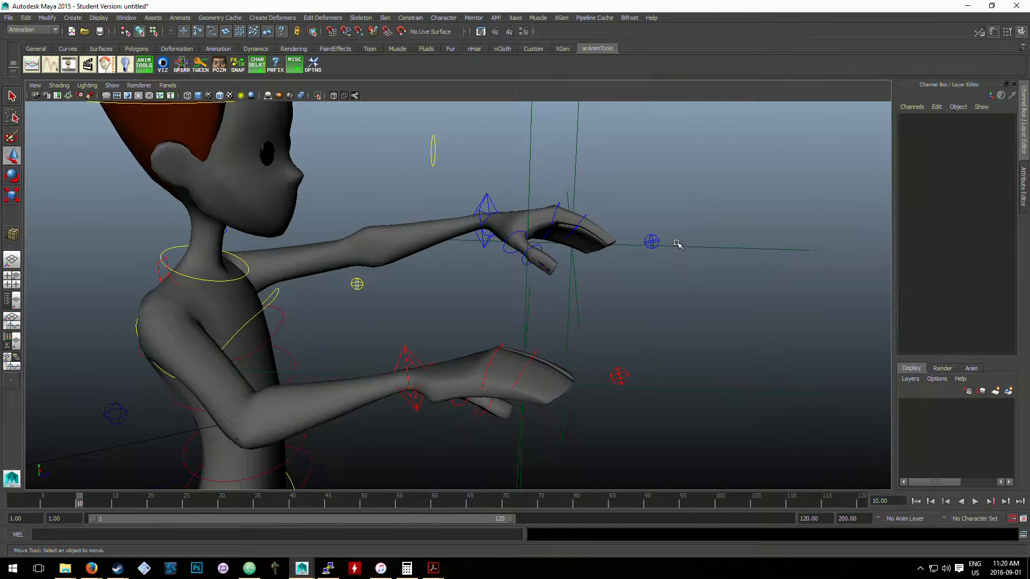
pyautogui.click(677, 245)
pyautogui.keyDown('shift'); pyautogui.click(651, 235); pyautogui.keyUp('shift')
pyautogui.press('p')
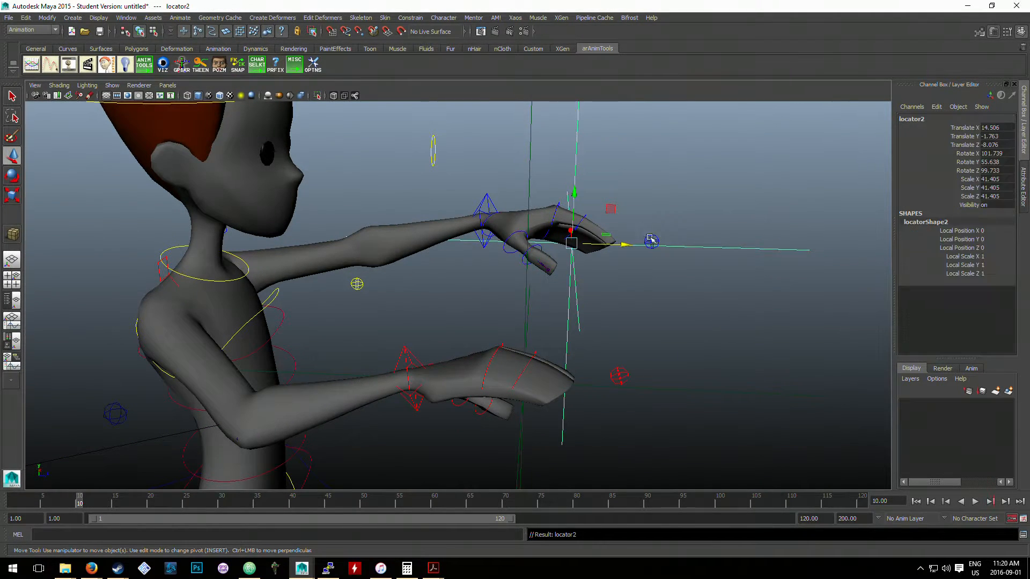
# - Rotate the left arm IK control to test whether the hand locator follows, and undo the rotation
pyautogui.click(471, 198)
pyautogui.click(485, 197)
pyautogui.press('e')
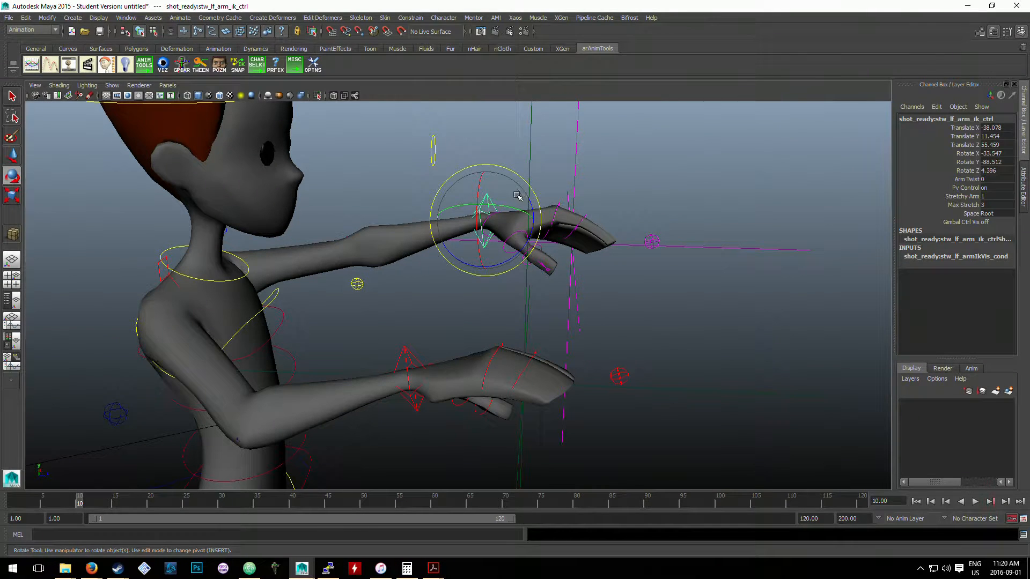
pyautogui.moveTo(515, 206); pyautogui.dragTo(485, 210)
pyautogui.hotkey('ctrl', 'z')
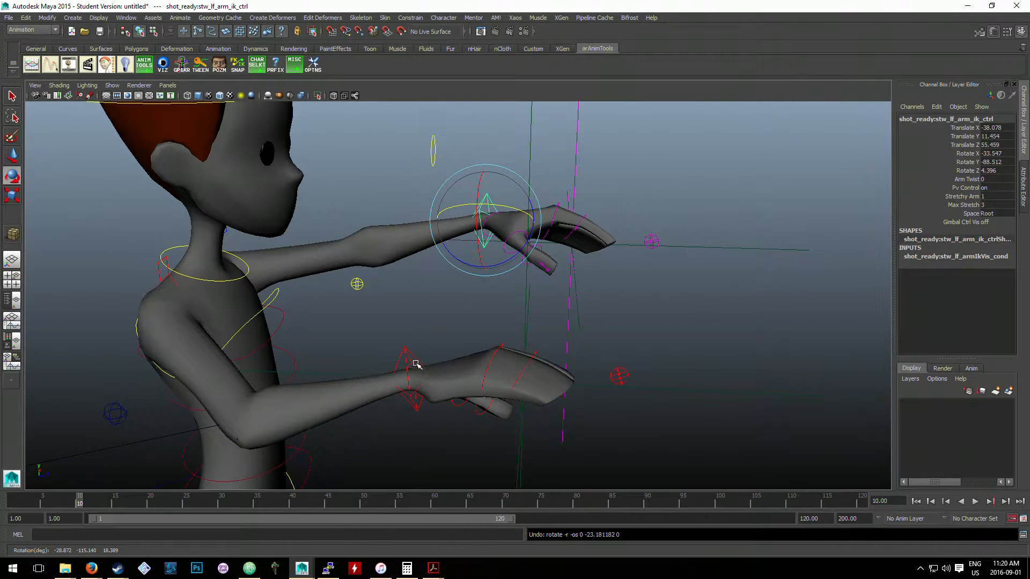
# - Rotate the right arm IK control to test whether its hand locator follows, and undo the rotation
pyautogui.click(414, 363)
pyautogui.click(404, 354)
pyautogui.moveTo(412, 356); pyautogui.dragTo(481, 356)
pyautogui.keyDown('alt'); pyautogui.moveTo(481, 354); pyautogui.dragTo(613, 287); pyautogui.keyUp('alt')
pyautogui.hotkey('ctrl', 'z')
pyautogui.keyDown('alt'); pyautogui.moveTo(614, 288); pyautogui.dragTo(587, 302, button='right'); pyautogui.keyUp('alt')
pyautogui.moveTo(587, 301)
pyautogui.keyDown('alt'); pyautogui.mouseDown()
pyautogui.moveTo(570, 315)
pyautogui.moveTo(572, 305)
pyautogui.mouseUp(); pyautogui.keyUp('alt')
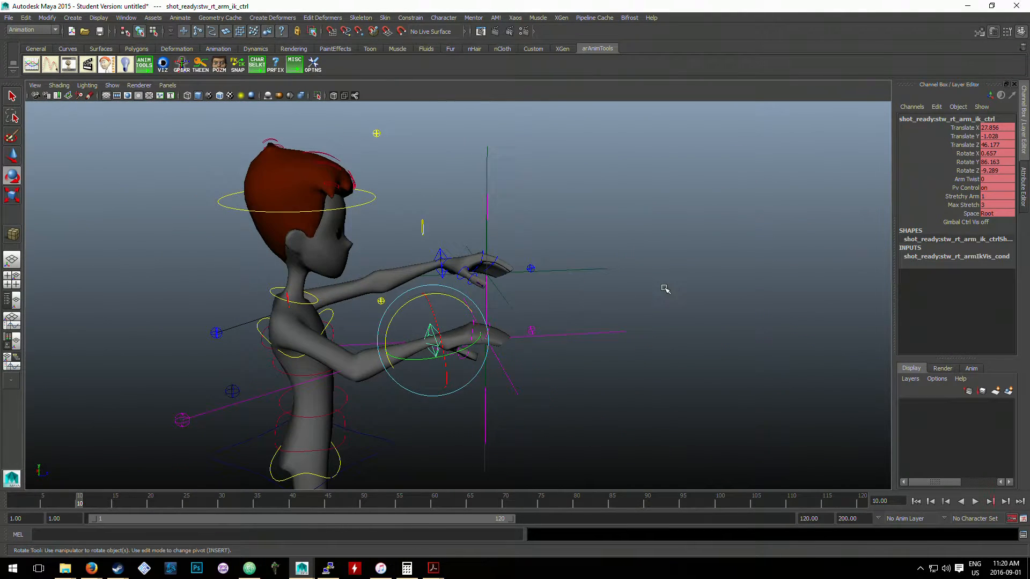
pyautogui.click(663, 286)
pyautogui.scroll(-3, 666, 292)
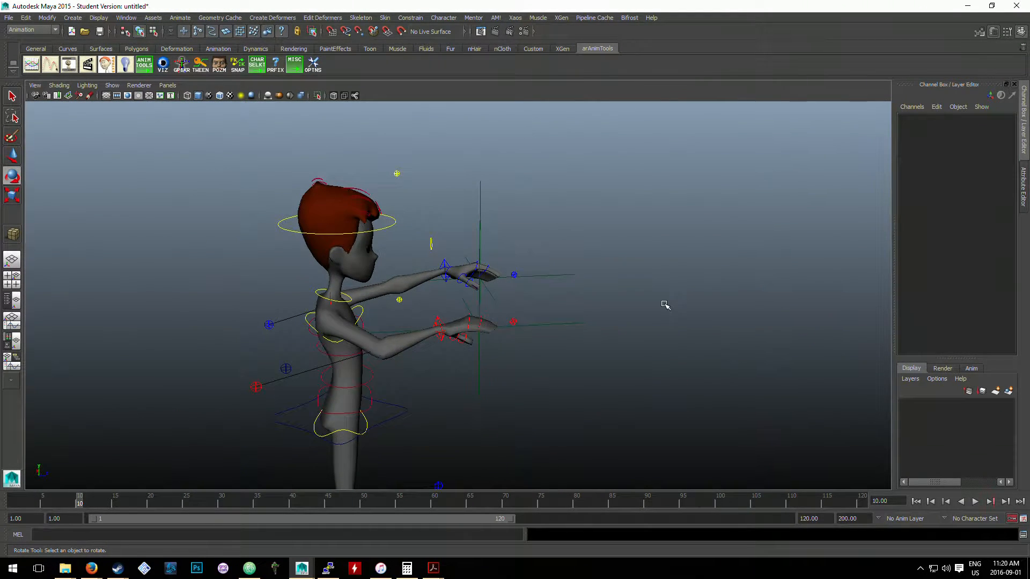
pyautogui.hotkey('ctrl', 'g')
pyautogui.keyDown('alt'); pyautogui.moveTo(652, 298); pyautogui.dragTo(649, 287); pyautogui.keyUp('alt')
pyautogui.hotkey('ctrl', 'z')
pyautogui.scroll(-3, 649, 287)
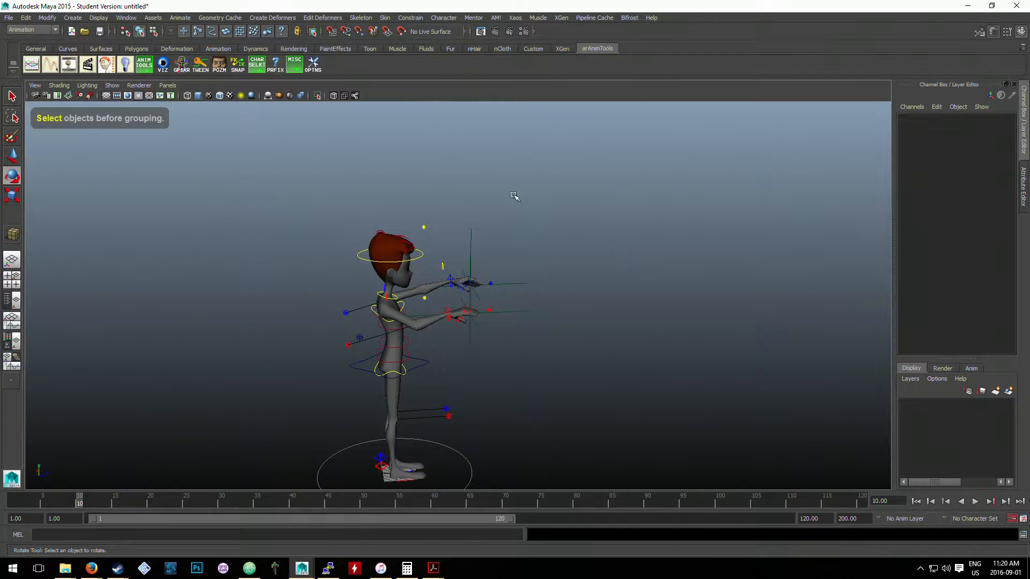
# - Select geo_car in the Outliner and turn its Visibility on, then minimize the Outliner
pyautogui.click(126, 18)
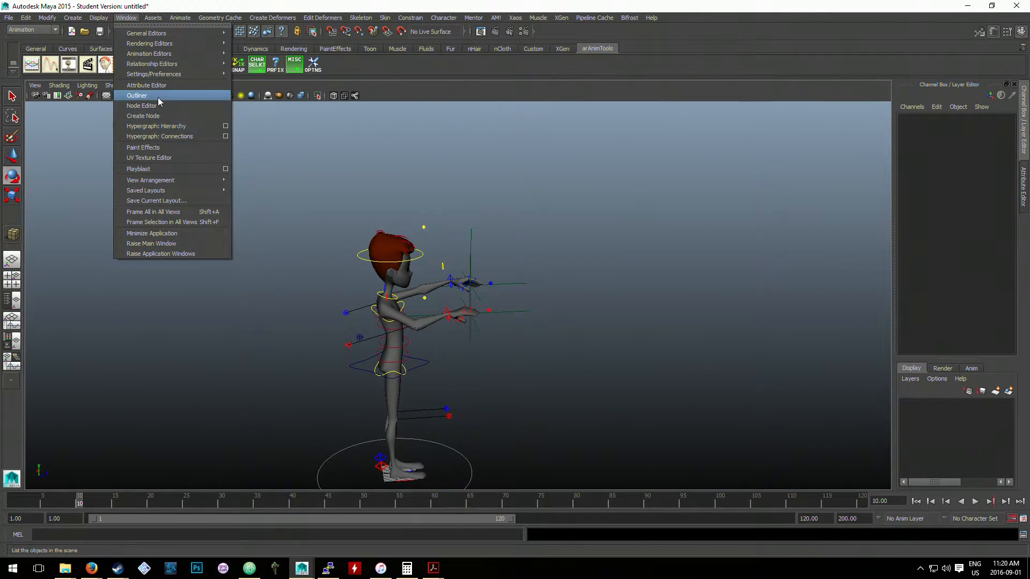
pyautogui.click(157, 98)
pyautogui.click(135, 222)
pyautogui.rightClick(123, 221)
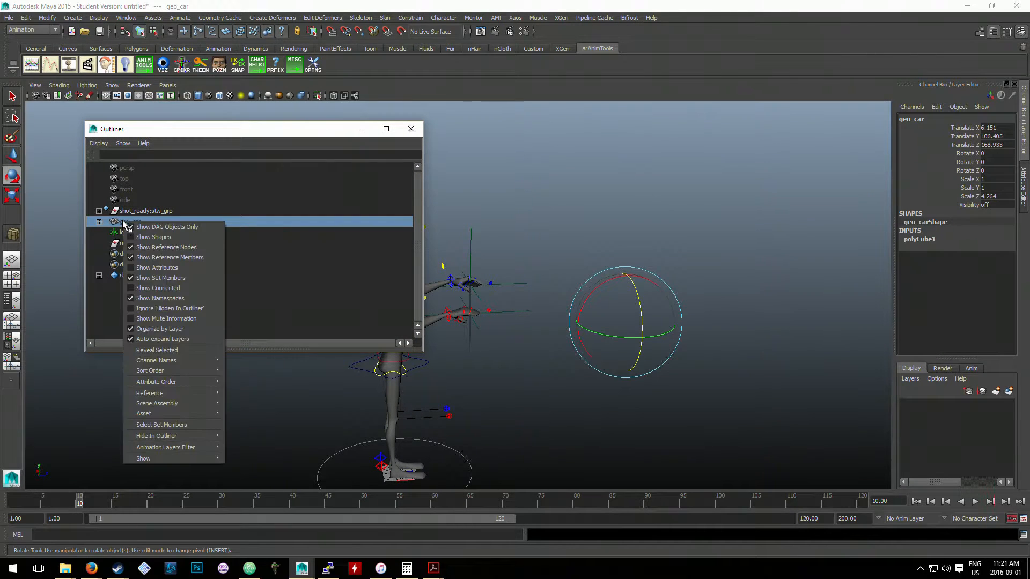
pyautogui.click(193, 234)
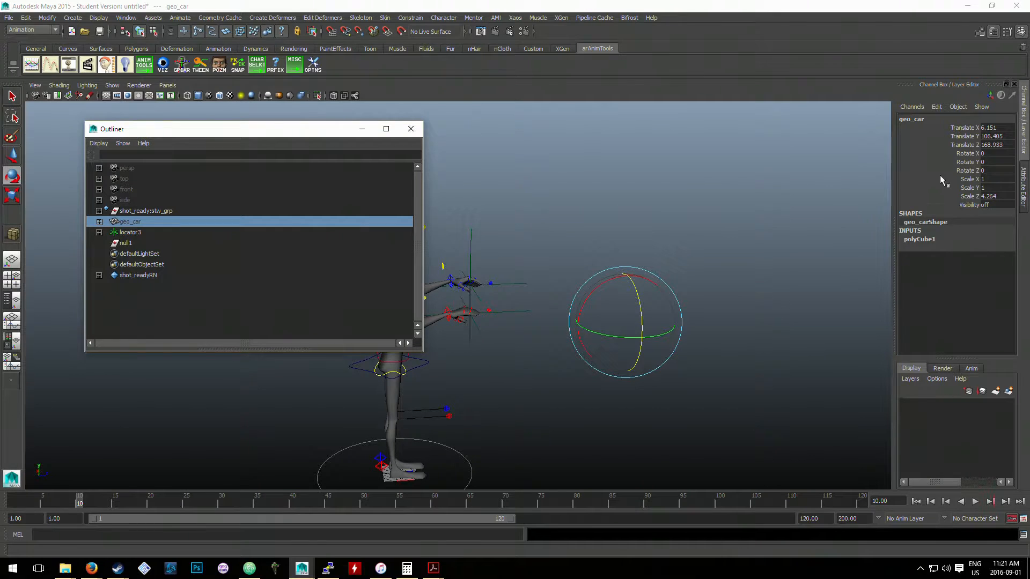
pyautogui.click(985, 205)
pyautogui.write('1')
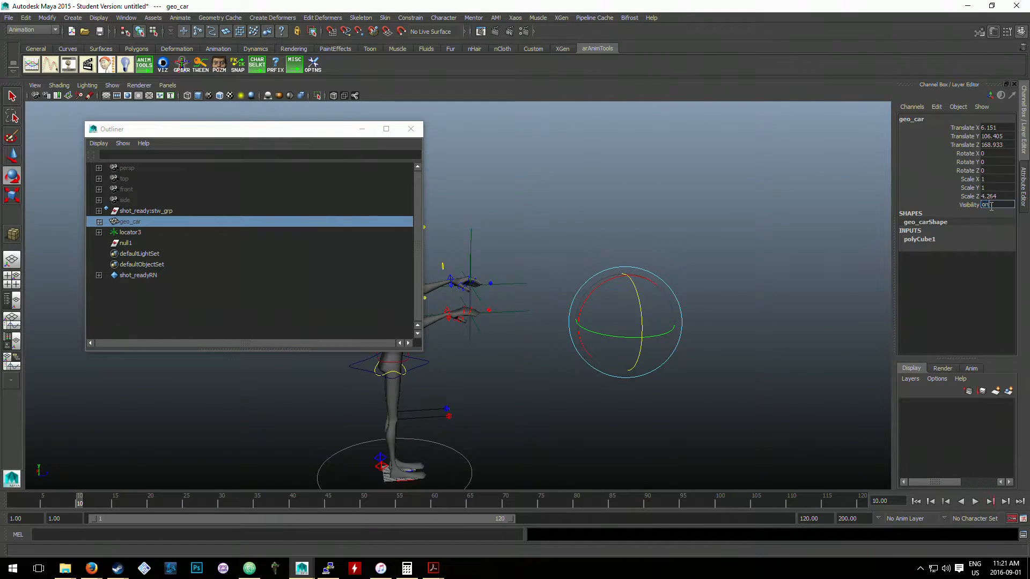
pyautogui.press('Return')
pyautogui.click(496, 183)
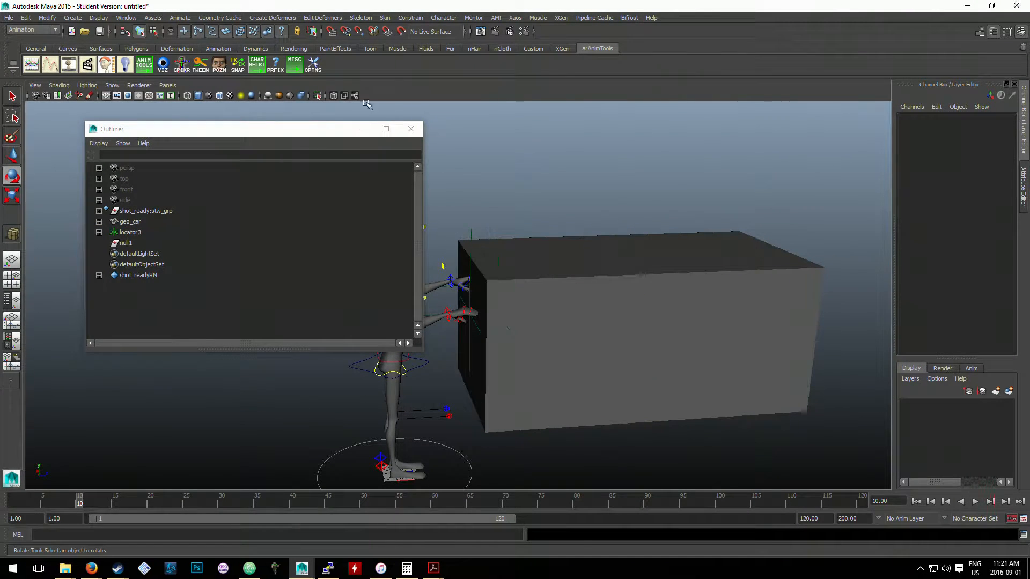
pyautogui.click(362, 128)
# - Try moving the car cube away from the character's hands, and undo the move
pyautogui.scroll(3, 552, 185)
pyautogui.keyDown('alt'); pyautogui.moveTo(552, 185); pyautogui.dragTo(544, 253); pyautogui.keyUp('alt')
pyautogui.click(597, 319)
pyautogui.keyDown('alt'); pyautogui.moveTo(597, 319); pyautogui.dragTo(838, 345); pyautogui.keyUp('alt')
pyautogui.press('w')
pyautogui.hotkey('ctrl', 'z')
pyautogui.click(448, 336)
pyautogui.keyDown('alt'); pyautogui.moveTo(448, 336); pyautogui.dragTo(512, 333); pyautogui.keyUp('alt')
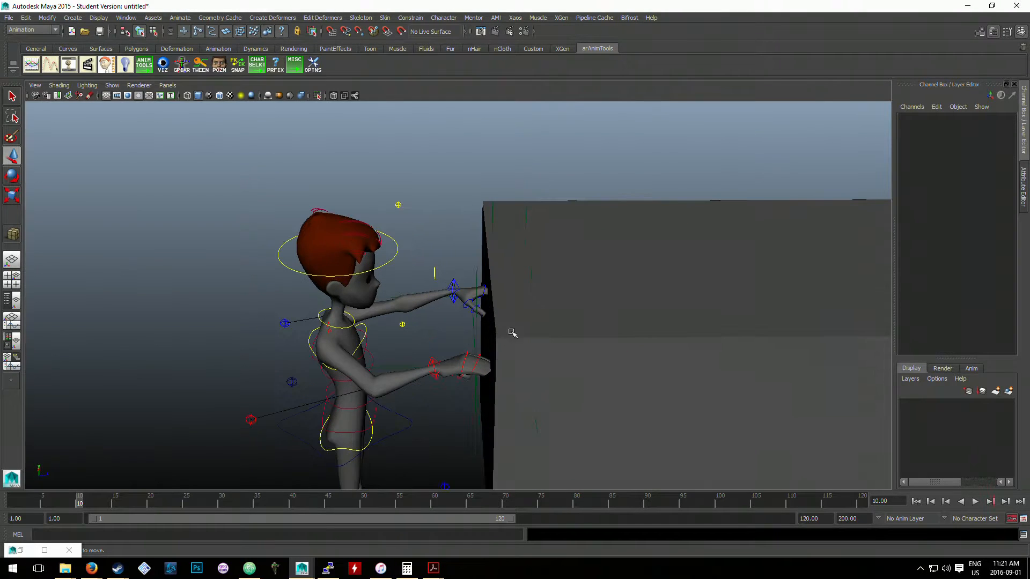
# - Examine the locators near the left hand and the car, and check the scene hierarchy in the Outliner
pyautogui.click(672, 300)
pyautogui.keyDown('alt'); pyautogui.moveTo(673, 299); pyautogui.dragTo(590, 295); pyautogui.keyUp('alt')
pyautogui.scroll(3, 552, 288)
pyautogui.keyDown('alt'); pyautogui.moveTo(560, 218); pyautogui.dragTo(574, 267, button='middle'); pyautogui.keyUp('alt')
pyautogui.scroll(3, 566, 252)
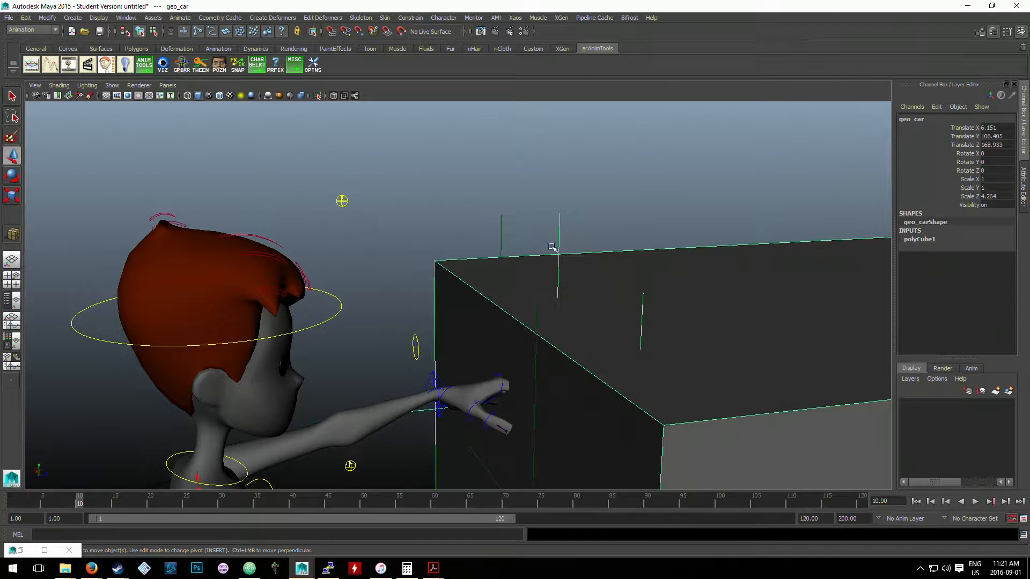
pyautogui.click(547, 211)
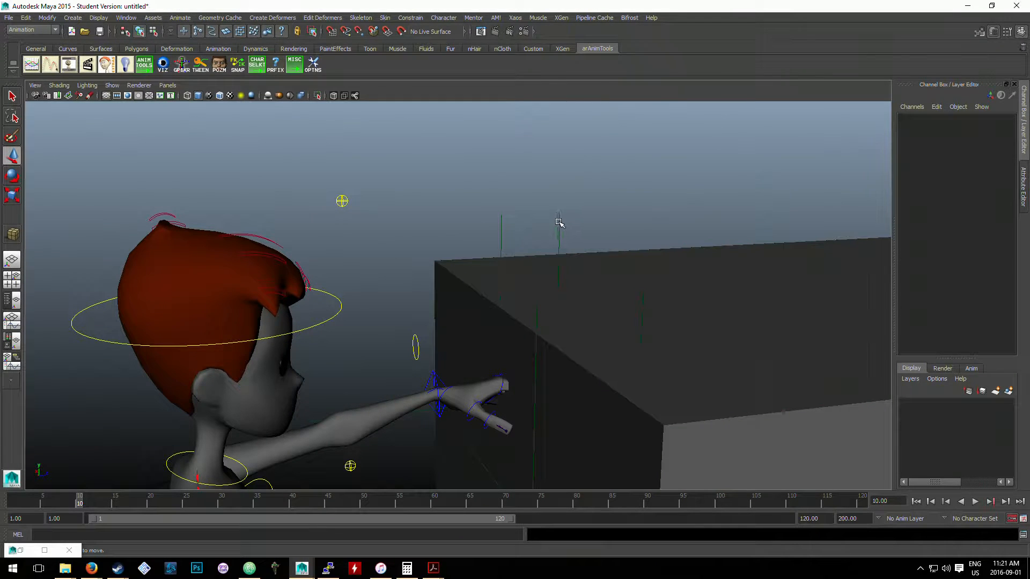
pyautogui.click(559, 222)
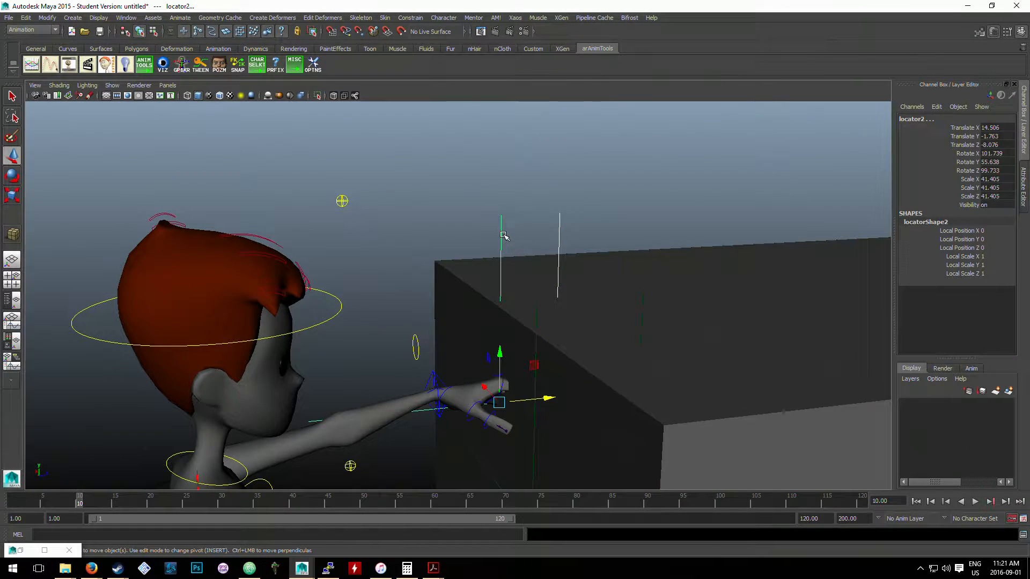
pyautogui.click(567, 234)
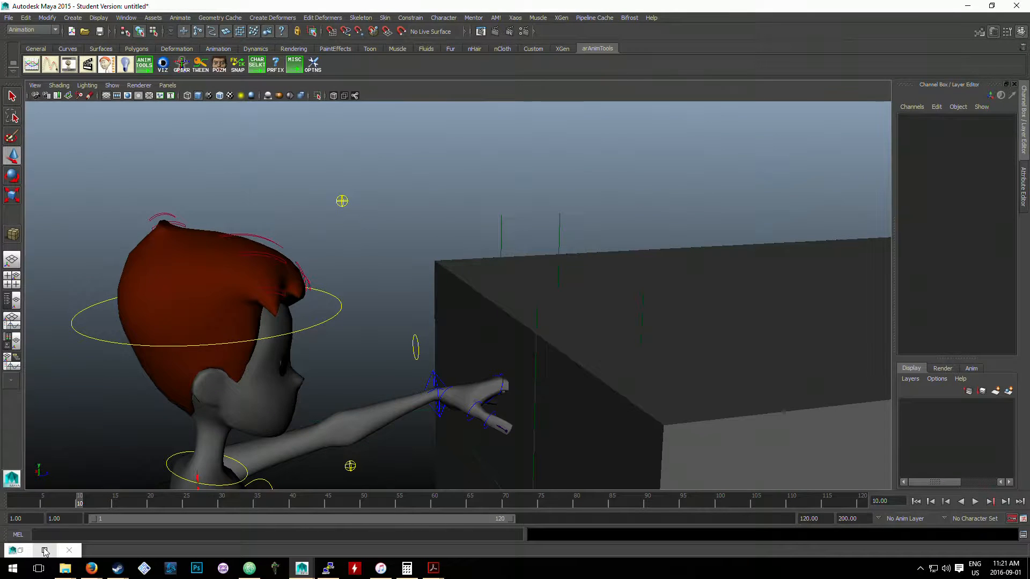
pyautogui.click(20, 550)
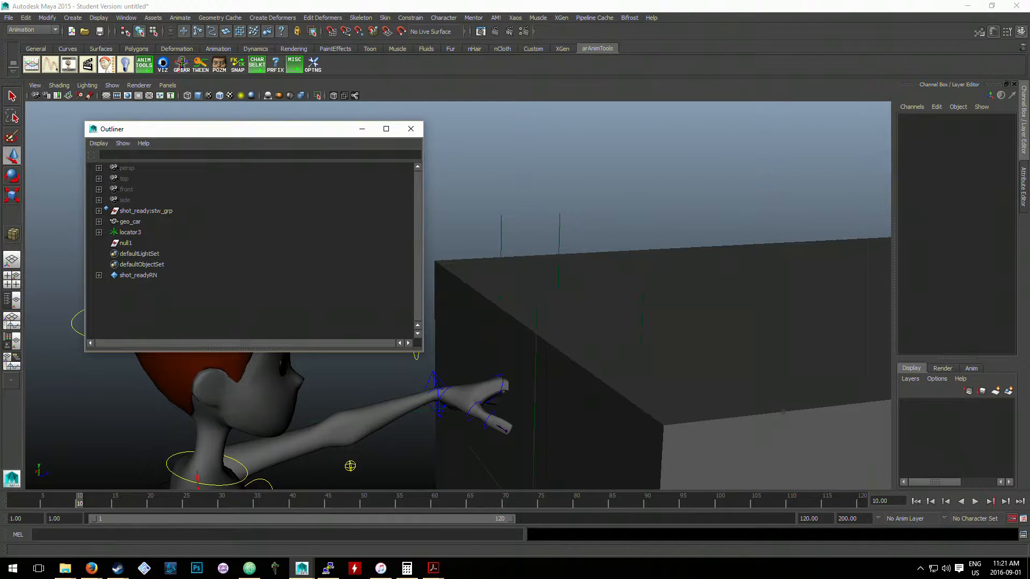
pyautogui.click(363, 131)
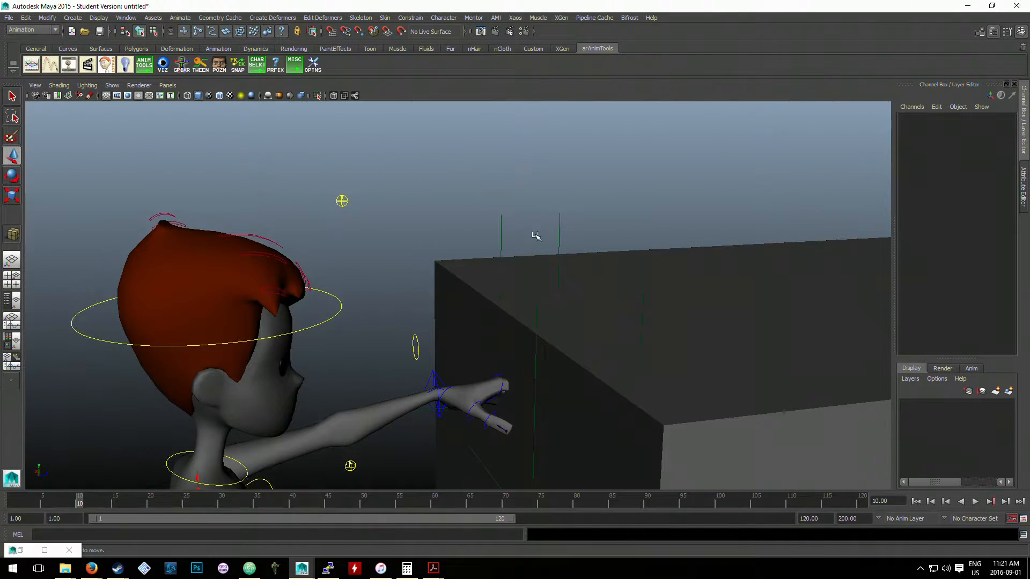
# - Parent-constrain the left-hand locator to the left-side car locator
pyautogui.click(560, 225)
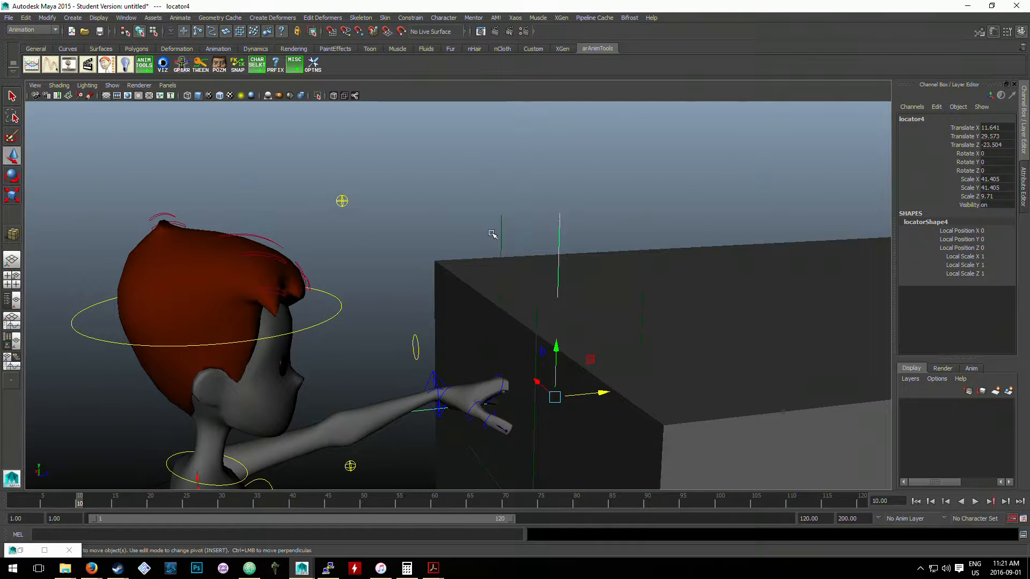
pyautogui.click(502, 226)
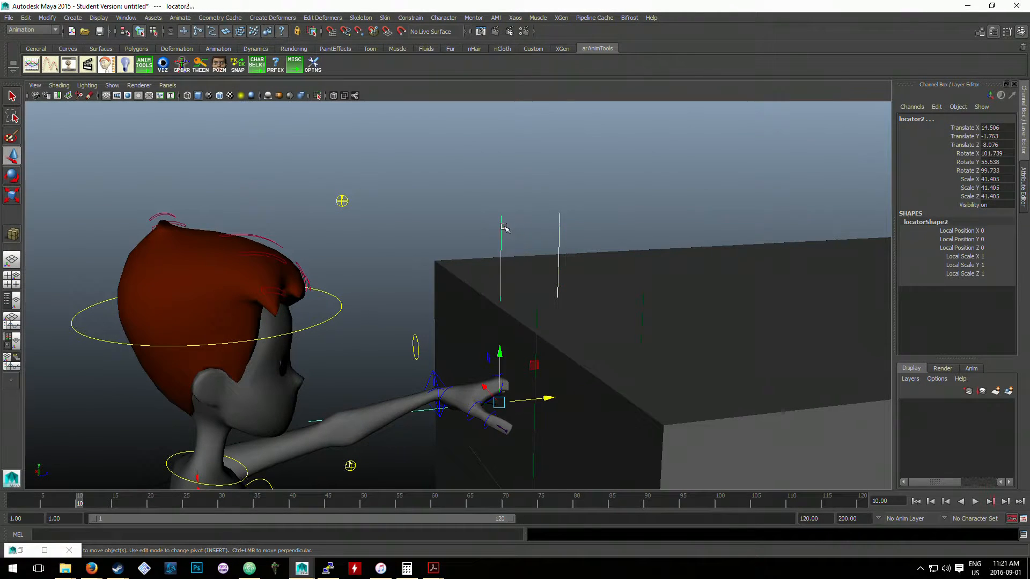
pyautogui.click(558, 215)
pyautogui.click(558, 217)
pyautogui.keyDown('shift'); pyautogui.click(501, 225); pyautogui.keyUp('shift')
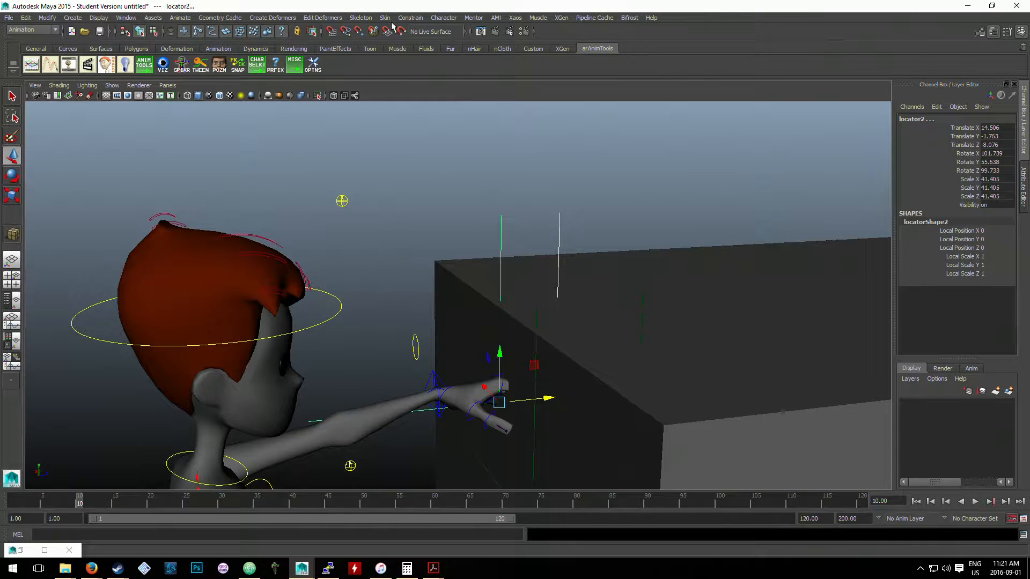
pyautogui.click(409, 18)
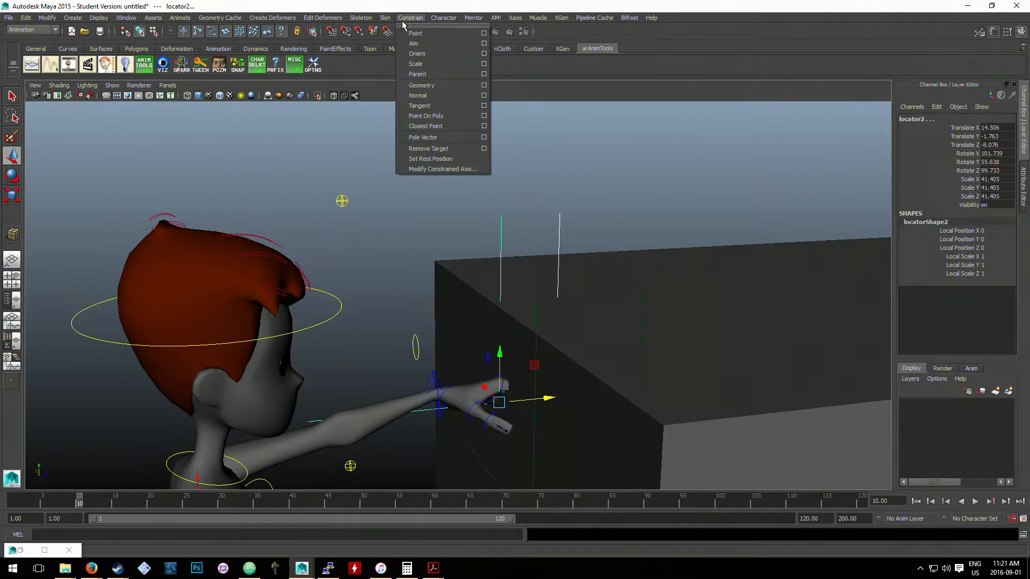
pyautogui.click(443, 74)
# - Parent-constrain the right-hand locator to the right-side car locator, and clear the selection
pyautogui.click(633, 307)
pyautogui.click(643, 302)
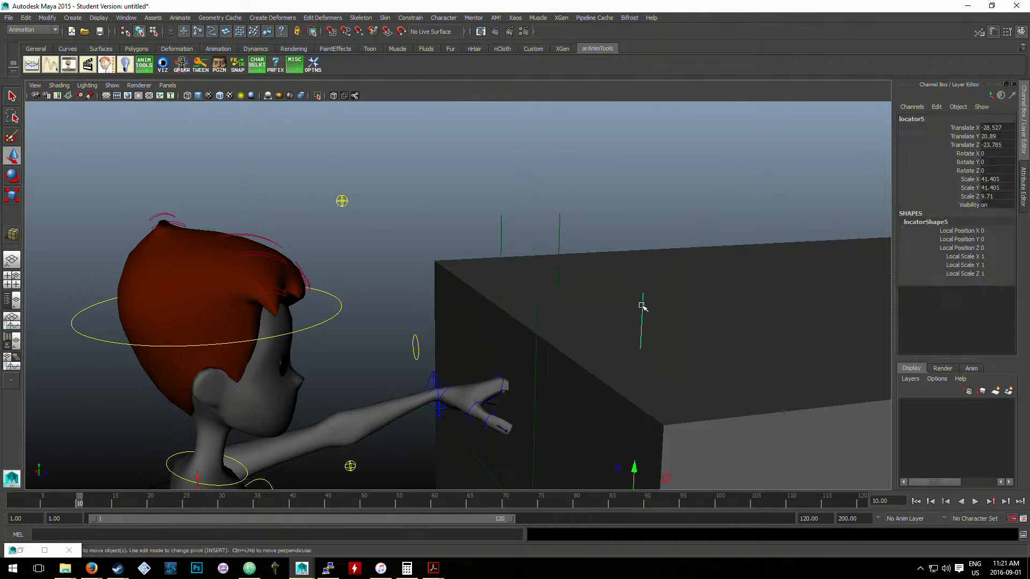
pyautogui.keyDown('shift'); pyautogui.click(540, 316); pyautogui.keyUp('shift')
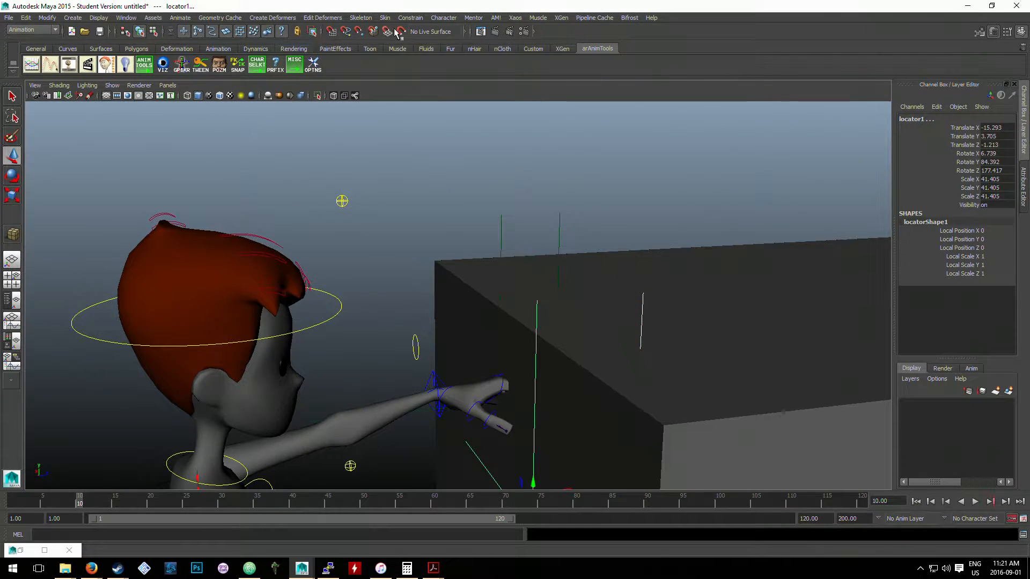
pyautogui.click(412, 19)
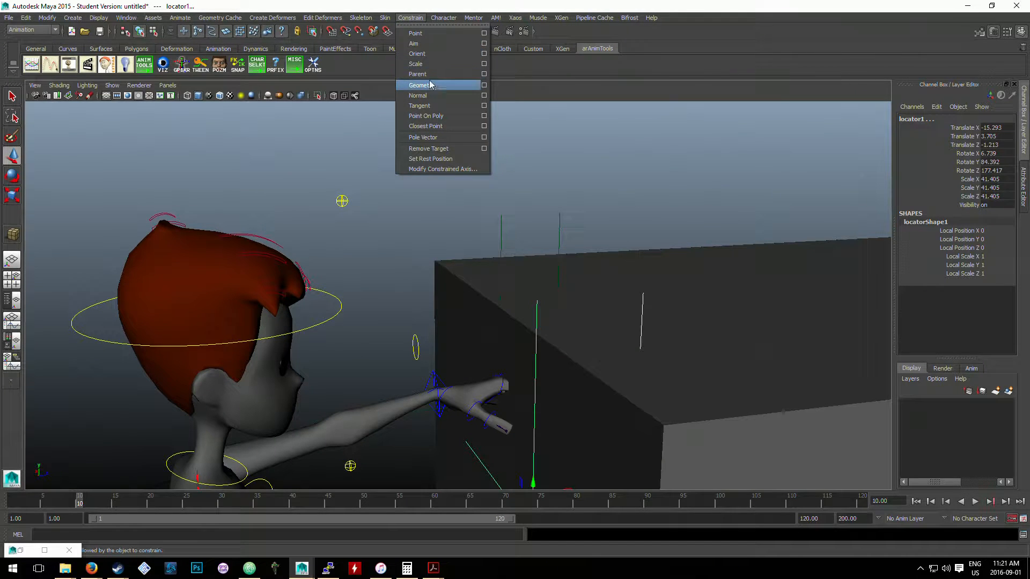
pyautogui.click(429, 78)
pyautogui.click(452, 282)
# - Try rotating the left arm IK control with the locator constraints in place, and undo the rotation
pyautogui.click(435, 377)
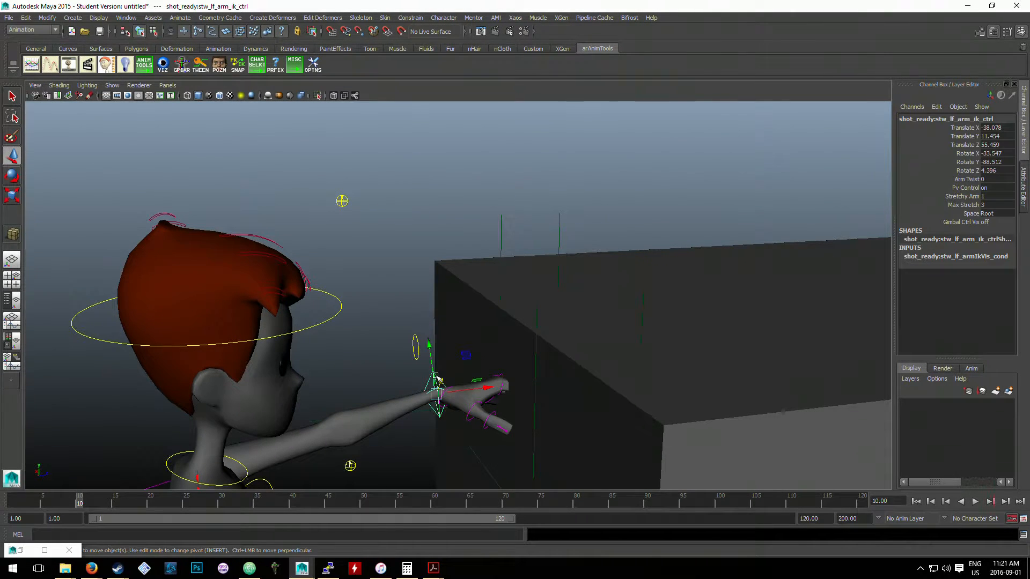
pyautogui.press('e')
pyautogui.moveTo(401, 354); pyautogui.dragTo(391, 374)
pyautogui.hotkey('ctrl', 'z')
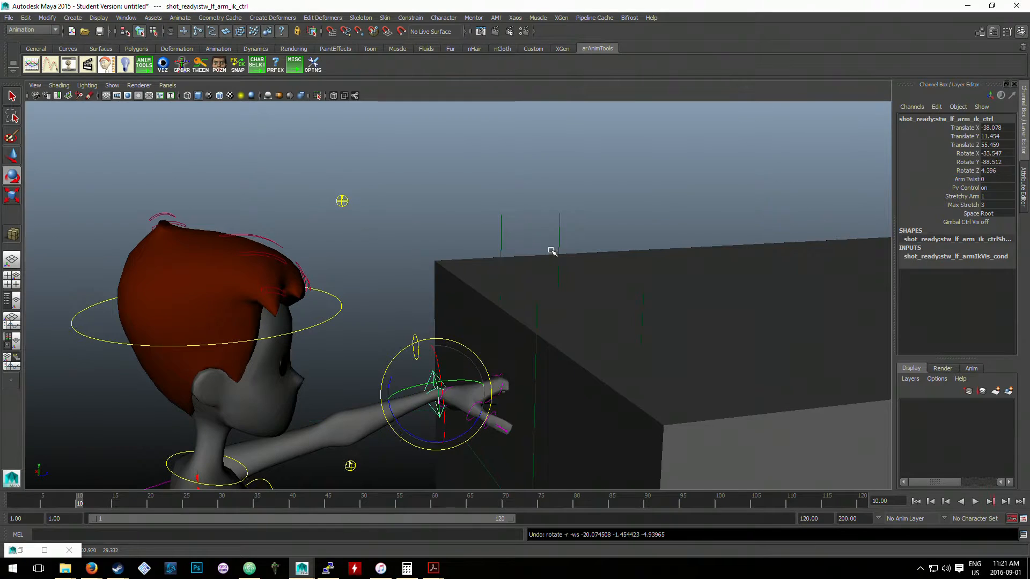
# - Try rotating the left-side car locator (locator4), and undo the rotation
pyautogui.click(559, 247)
pyautogui.moveTo(541, 355); pyautogui.dragTo(583, 335)
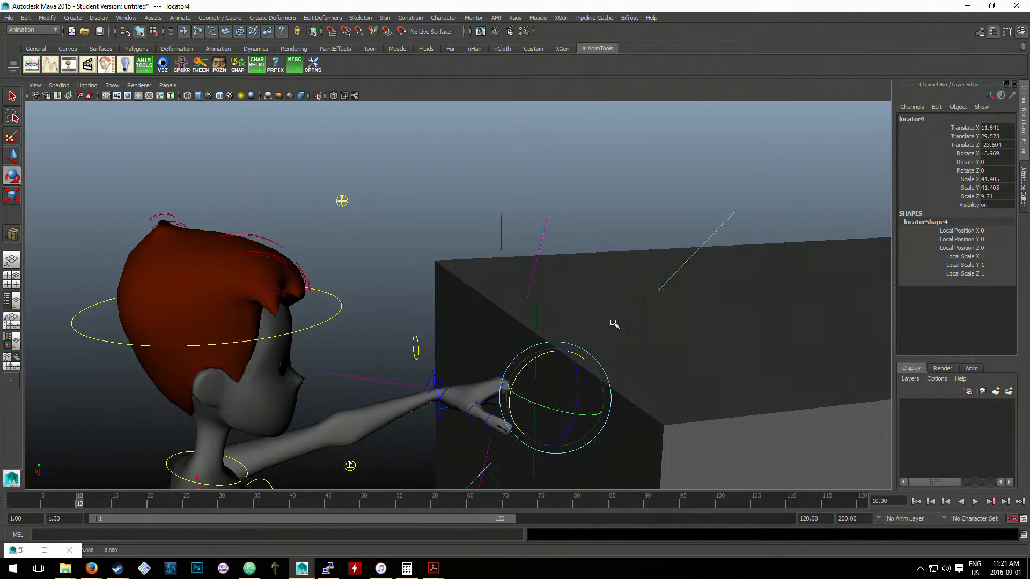
pyautogui.hotkey('ctrl', 'z')
# - Try moving the car cube to test the constrained hand locators, undo the move, and clear the selection
pyautogui.scroll(-3, 665, 338)
pyautogui.click(685, 342)
pyautogui.press('w')
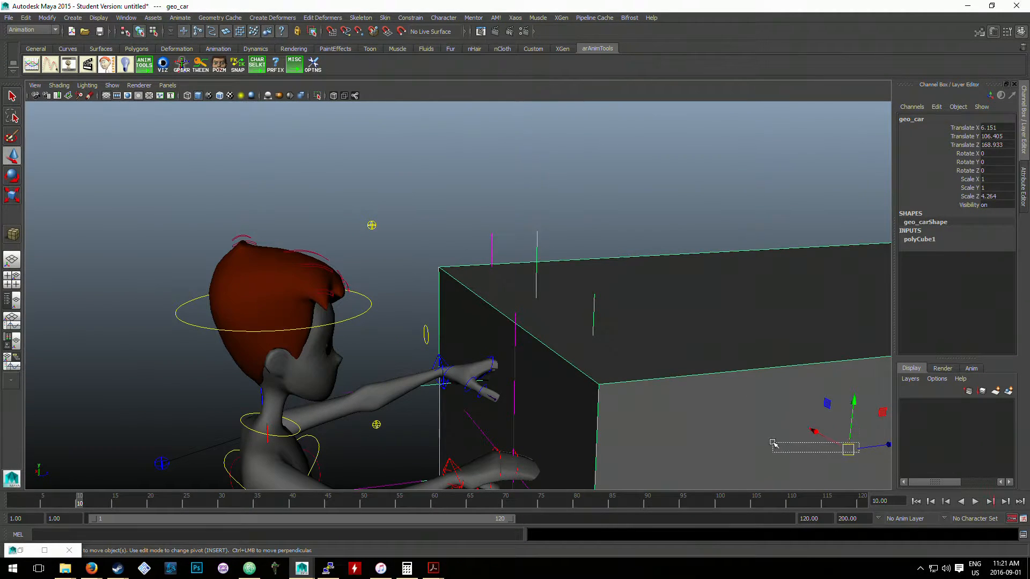
pyautogui.moveTo(858, 452); pyautogui.dragTo(892, 379)
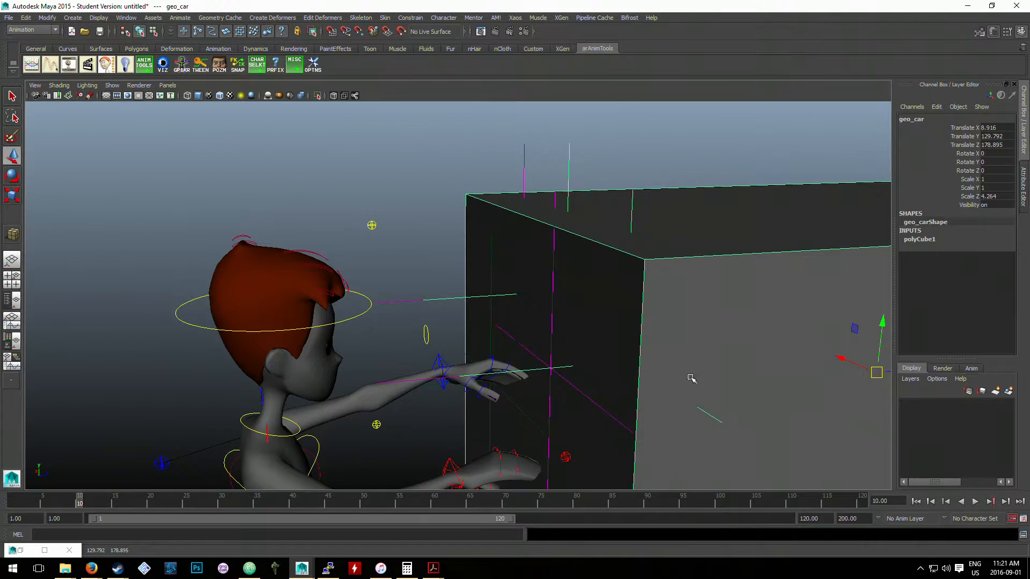
pyautogui.hotkey('ctrl', 'z')
pyautogui.keyDown('alt'); pyautogui.moveTo(641, 371); pyautogui.dragTo(623, 328, button='middle'); pyautogui.keyUp('alt')
pyautogui.click(661, 203)
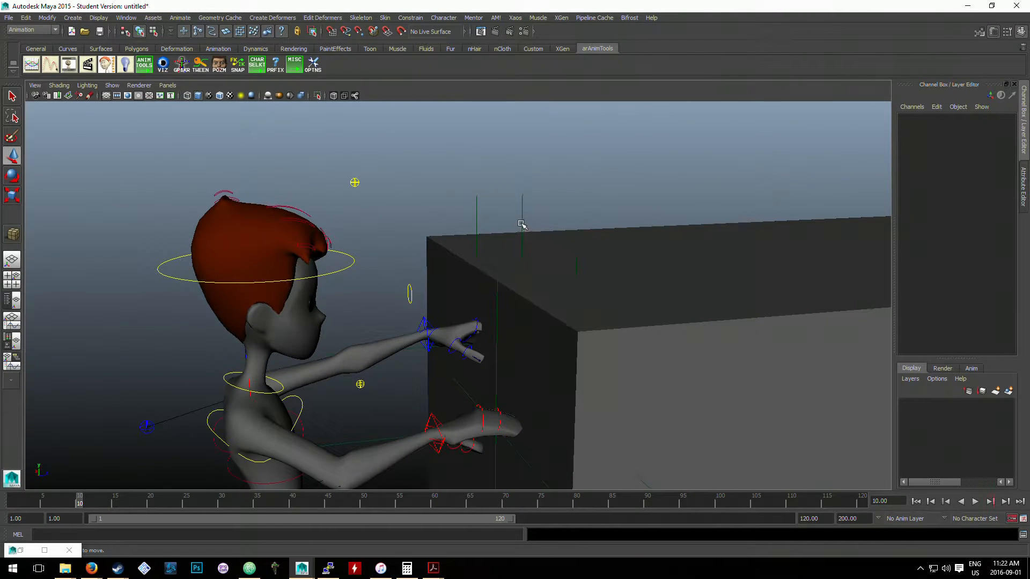
# - Try moving the constrained left-hand locator (locator2) off the hand, and undo the move
pyautogui.click(521, 222)
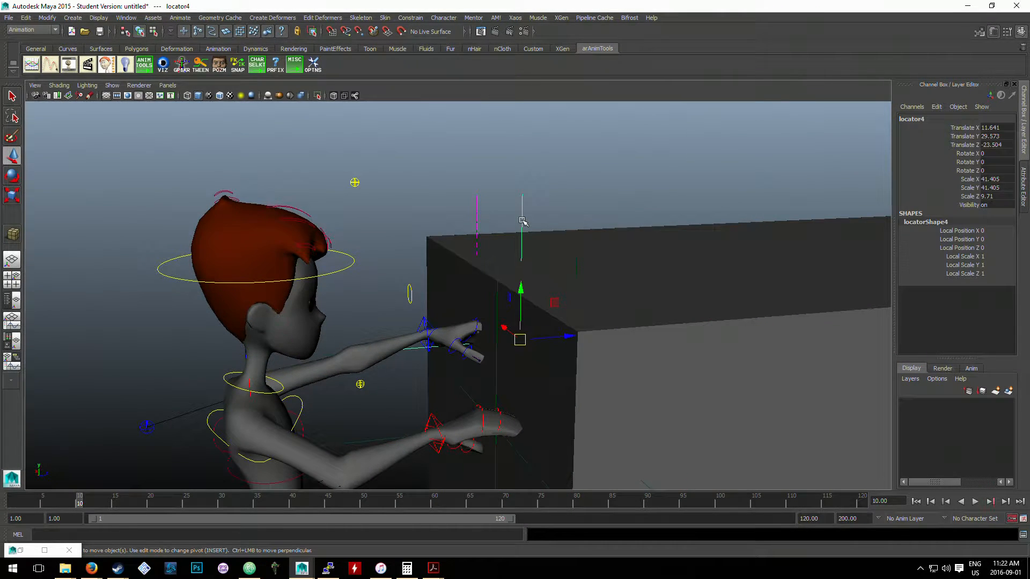
pyautogui.click(477, 217)
pyautogui.click(476, 217)
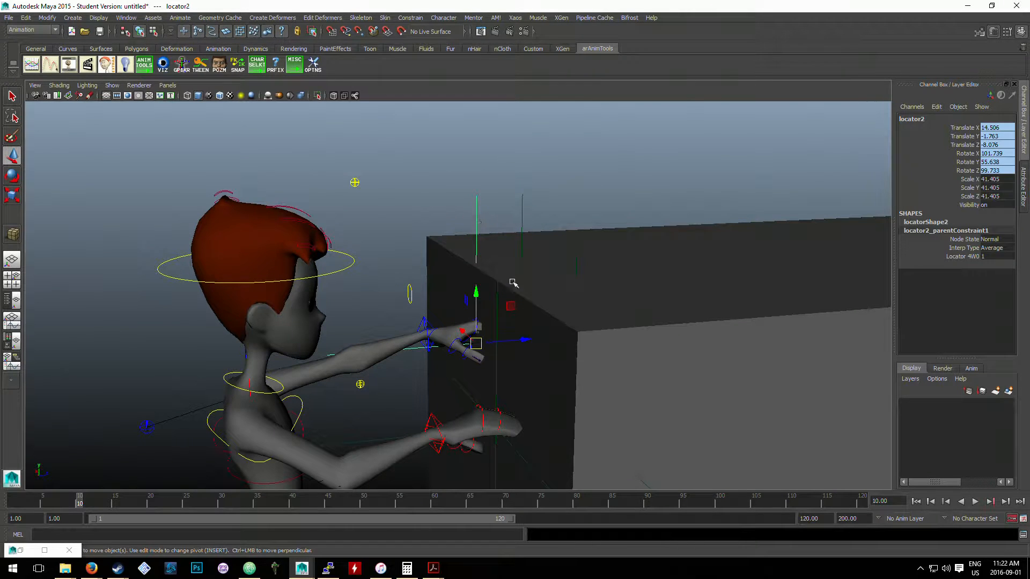
pyautogui.moveTo(474, 346); pyautogui.dragTo(386, 250)
pyautogui.hotkey('ctrl', 'z')
# - Try moving the unconstrained locator overlapping the left hand (locator3), and undo the move
pyautogui.click(472, 286)
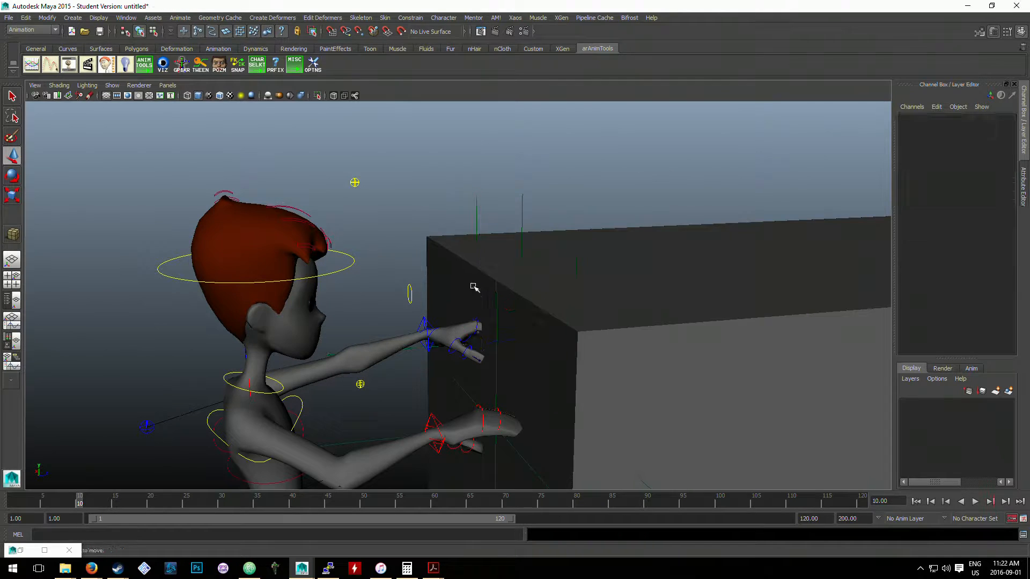
pyautogui.click(475, 231)
pyautogui.moveTo(475, 340); pyautogui.dragTo(384, 285)
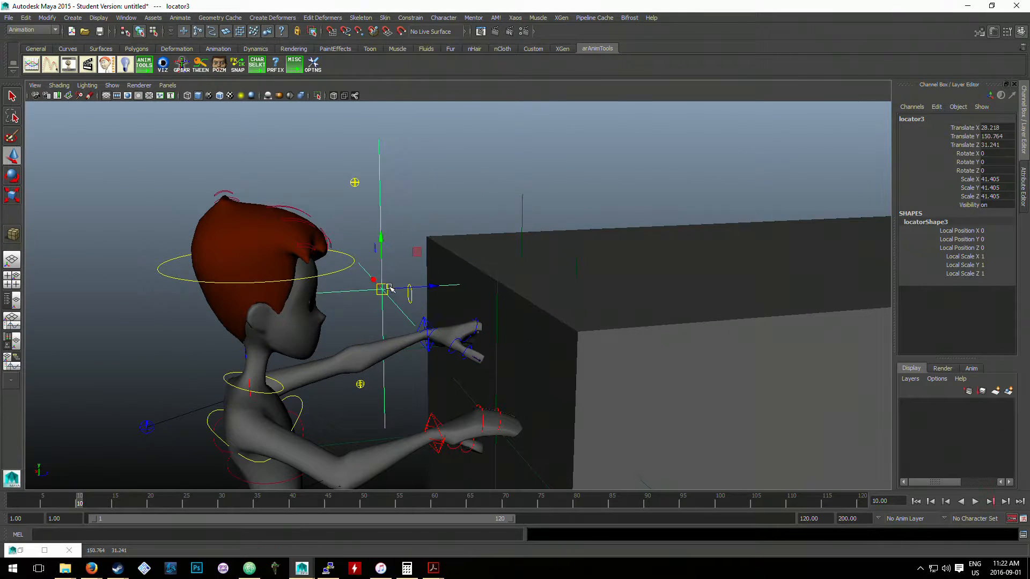
pyautogui.hotkey('ctrl', 'z')
# - Try rotating the left arm IK control, and undo the rotation and selection changes
pyautogui.click(430, 327)
pyautogui.click(429, 323)
pyautogui.click(426, 324)
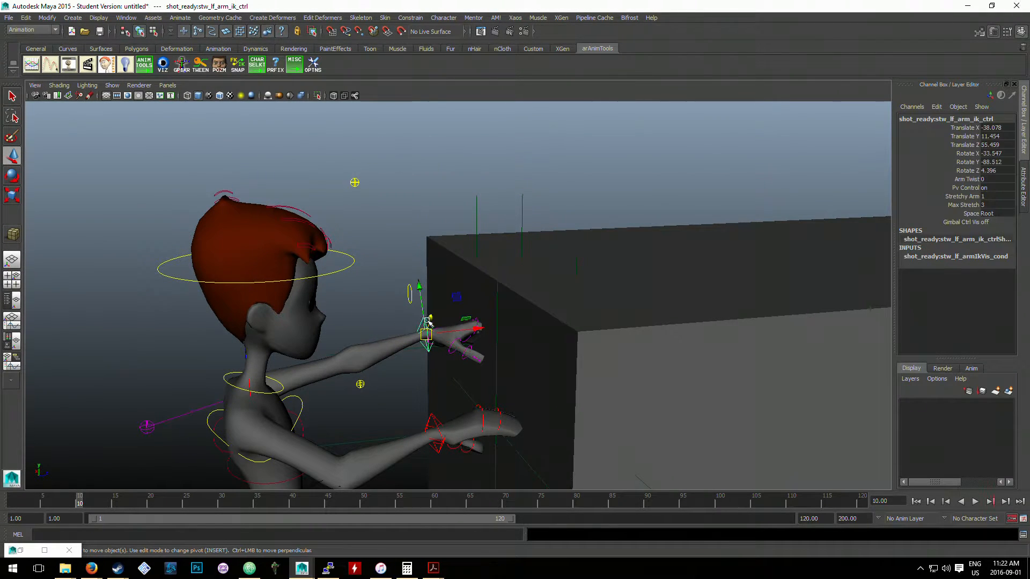
pyautogui.press('e')
pyautogui.moveTo(428, 313); pyautogui.dragTo(389, 344)
pyautogui.hotkey('ctrl', 'z')
pyautogui.click(436, 231)
pyautogui.hotkey('ctrl', 'z')
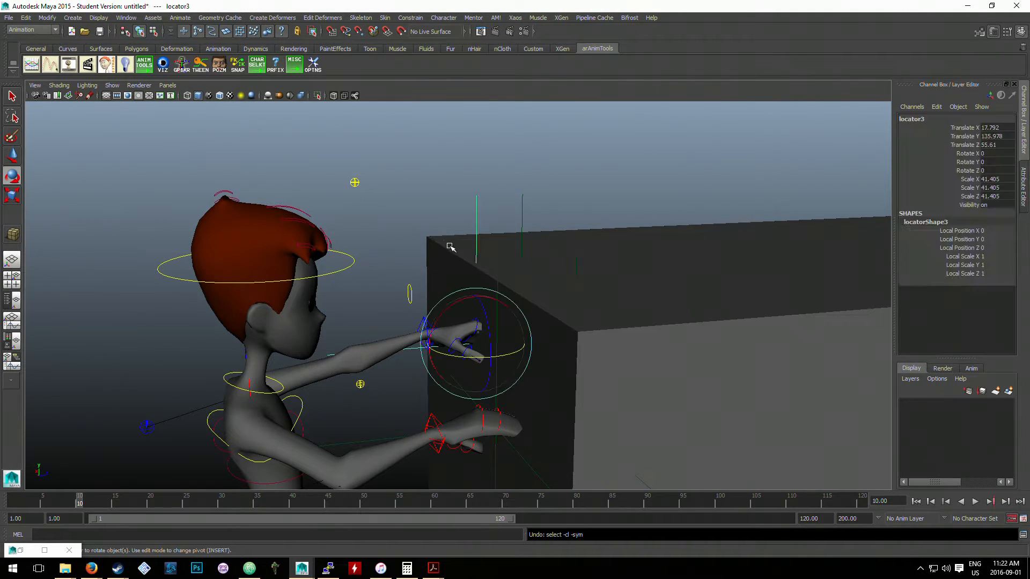
pyautogui.click(441, 236)
pyautogui.click(453, 250)
pyautogui.hotkey('ctrl', 'z')
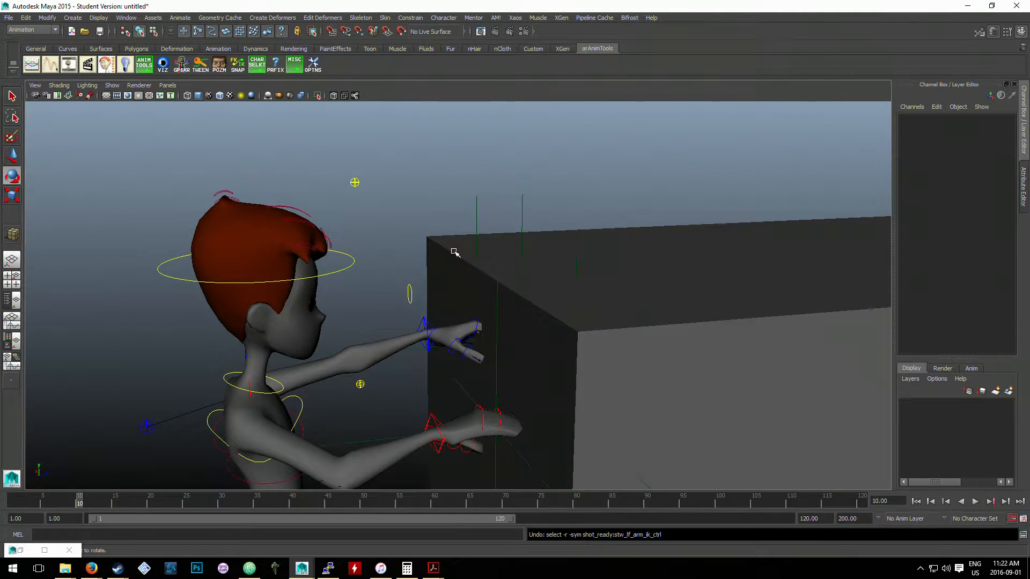
# - Try moving the constrained left-hand locator (locator2) up above the car's front edge
pyautogui.click(472, 231)
pyautogui.click(471, 225)
pyautogui.click(464, 330)
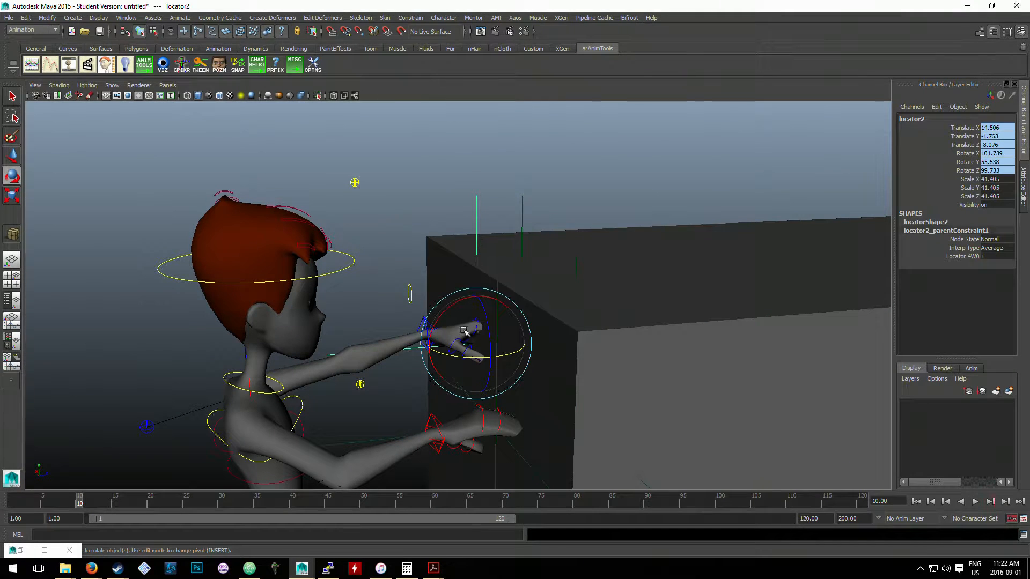
pyautogui.press('w')
pyautogui.moveTo(465, 330); pyautogui.dragTo(455, 221)
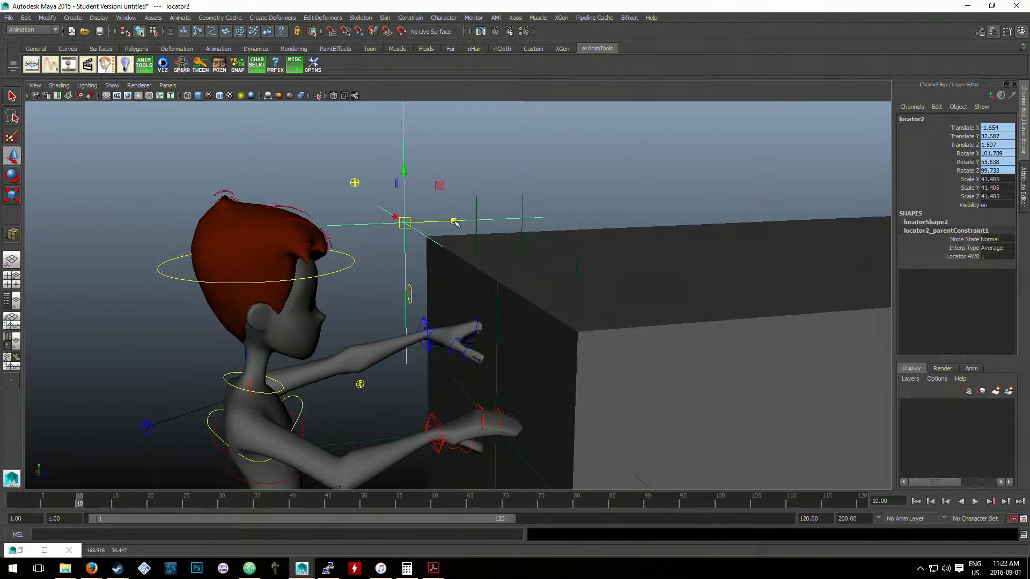
# - Try moving the unconstrained locator at the left hand (locator3) twice, undoing each move
pyautogui.click(476, 232)
pyautogui.click(476, 235)
pyautogui.click(477, 217)
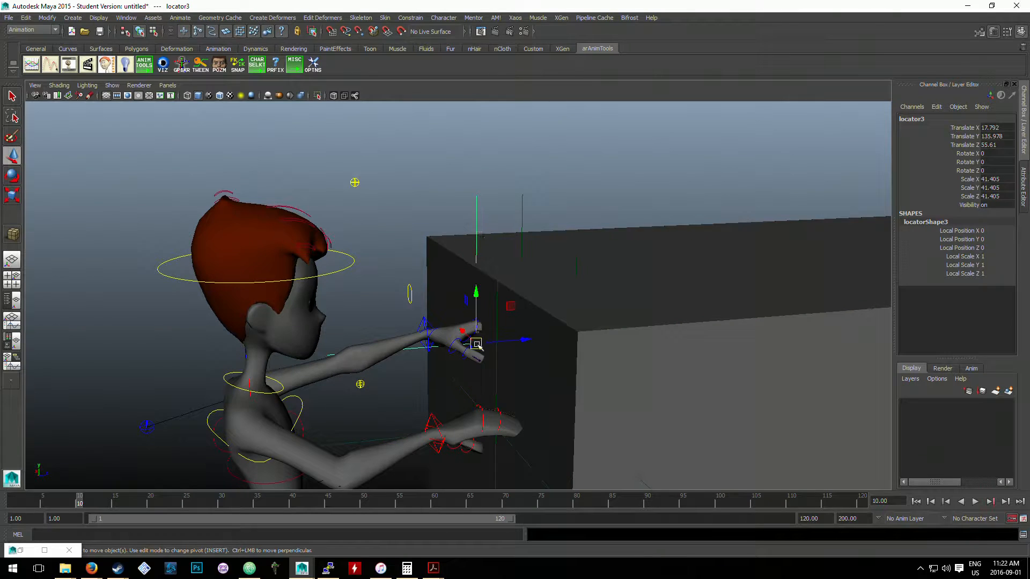
pyautogui.moveTo(476, 344); pyautogui.dragTo(443, 314)
pyautogui.hotkey('ctrl', 'z')
pyautogui.moveTo(475, 344); pyautogui.dragTo(425, 244)
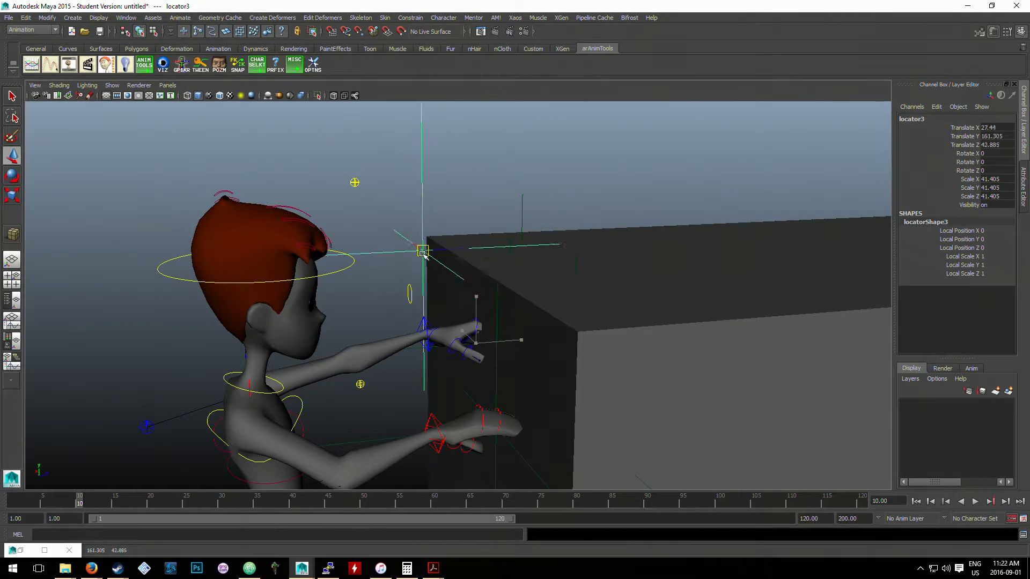
pyautogui.hotkey('ctrl', 'z')
# - Try rotating the left arm IK control to check whether the hand locator follows, and undo the rotation
pyautogui.click(426, 322)
pyautogui.press('e')
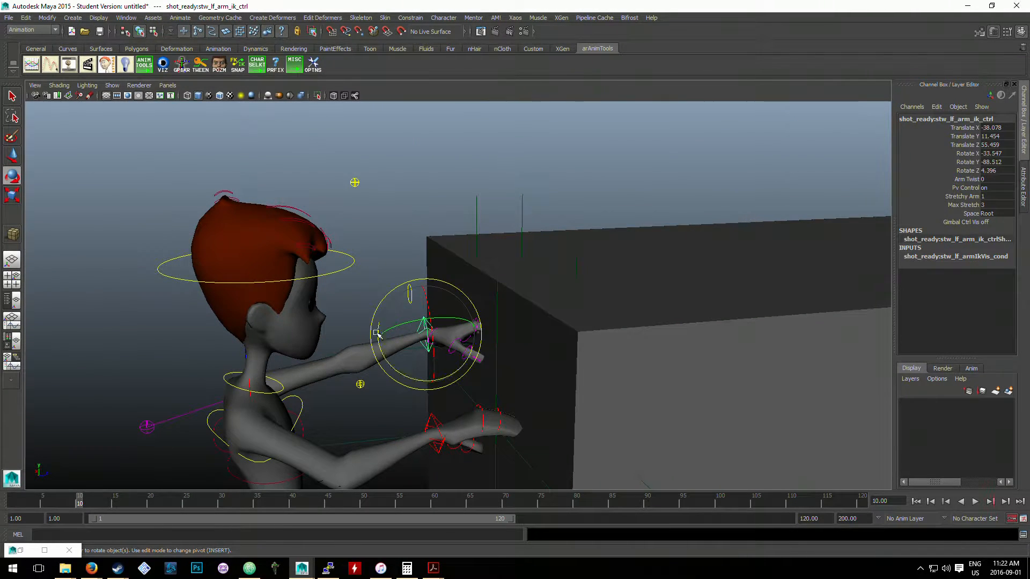
pyautogui.moveTo(388, 358); pyautogui.dragTo(437, 224)
pyautogui.hotkey('ctrl', 'z')
# - Try moving the car cube with the locator constraints in place, and undo the move
pyautogui.click(535, 296)
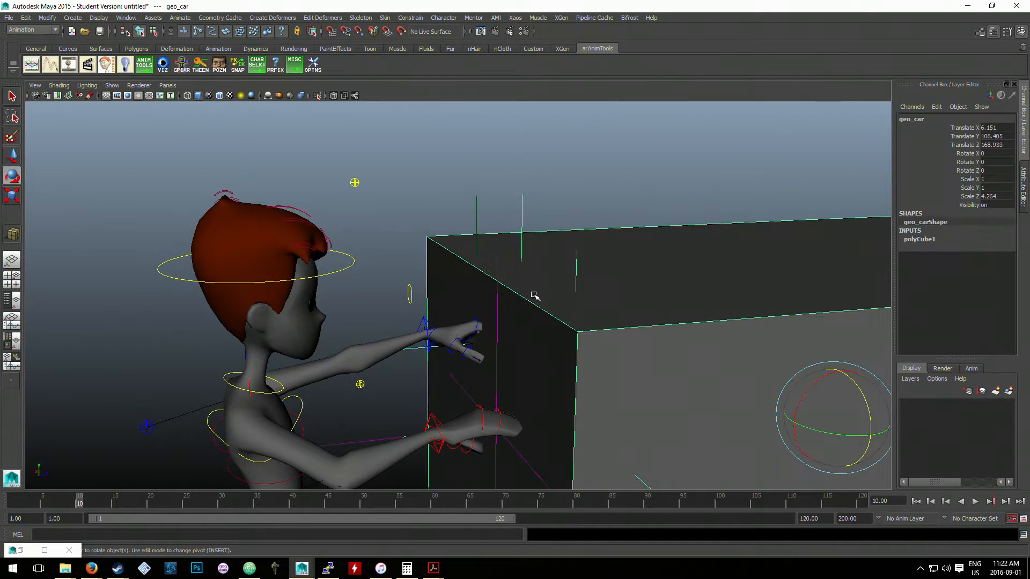
pyautogui.scroll(-2, 710, 360)
pyautogui.press('w')
pyautogui.moveTo(757, 392); pyautogui.dragTo(813, 362)
pyautogui.hotkey('ctrl', 'z')
pyautogui.hotkey('ctrl', 'z')
pyautogui.hotkey('ctrl', 'z')
pyautogui.hotkey('ctrl', 'z')
pyautogui.hotkey('ctrl', 'z')
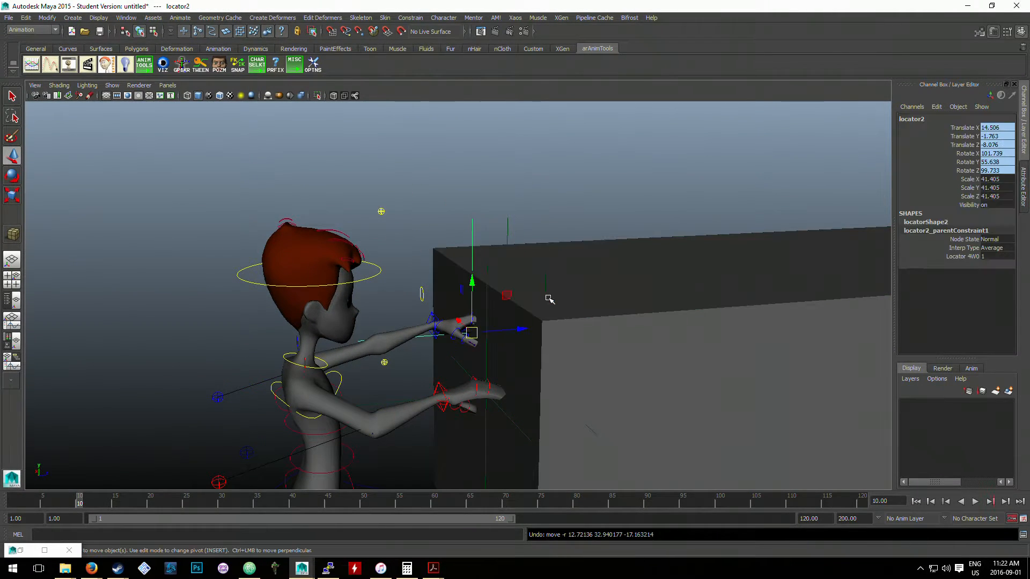
# - Undo back through the earlier edits until the parent constraints on both hand locators are removed
pyautogui.hotkey('ctrl', 'z')
pyautogui.hotkey('ctrl', 'z')
pyautogui.hotkey('ctrl', 'z')
pyautogui.hotkey('ctrl', 'z')
pyautogui.hotkey('ctrl', 'z')
pyautogui.hotkey('ctrl', 'z')
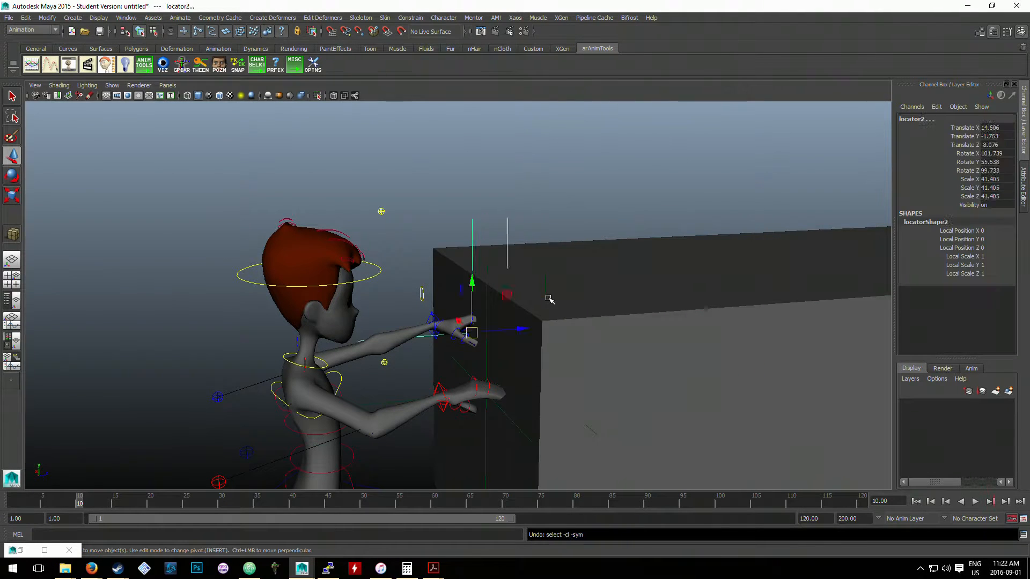
pyautogui.hotkey('ctrl', 'z')
pyautogui.hotkey('ctrl', 'z')
pyautogui.hotkey('ctrl', 'z')
pyautogui.hotkey('ctrl', 'z')
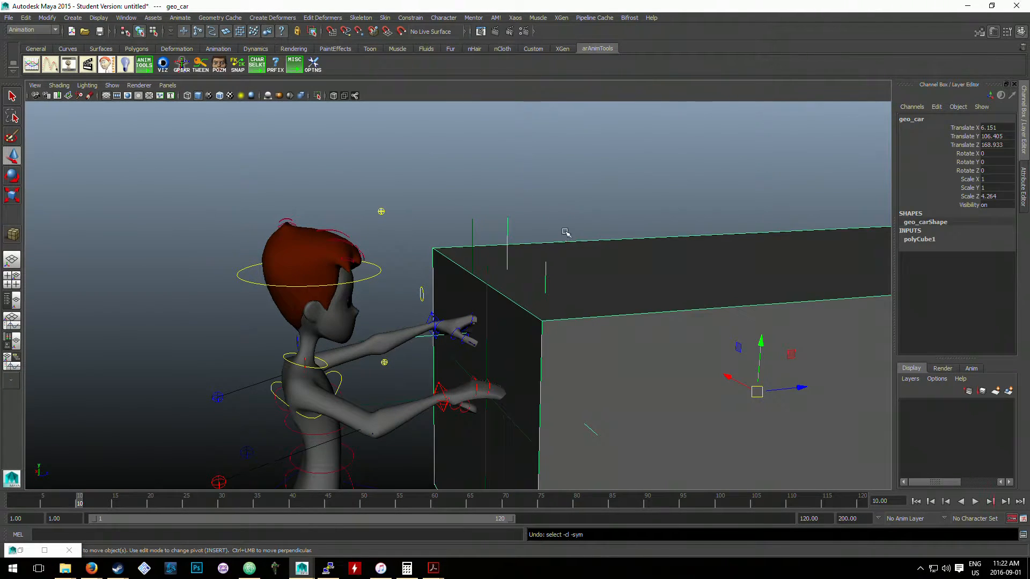
pyautogui.hotkey('ctrl', 'z')
# - Parent the right-hand locator (locator1) under the right arm IK control
pyautogui.click(489, 304)
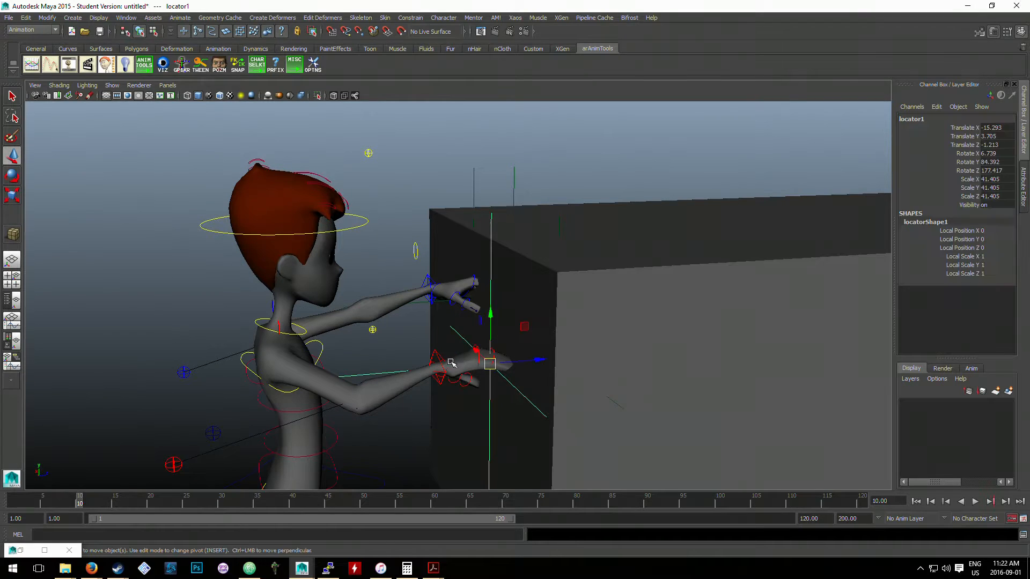
pyautogui.click(432, 354)
pyautogui.press('p')
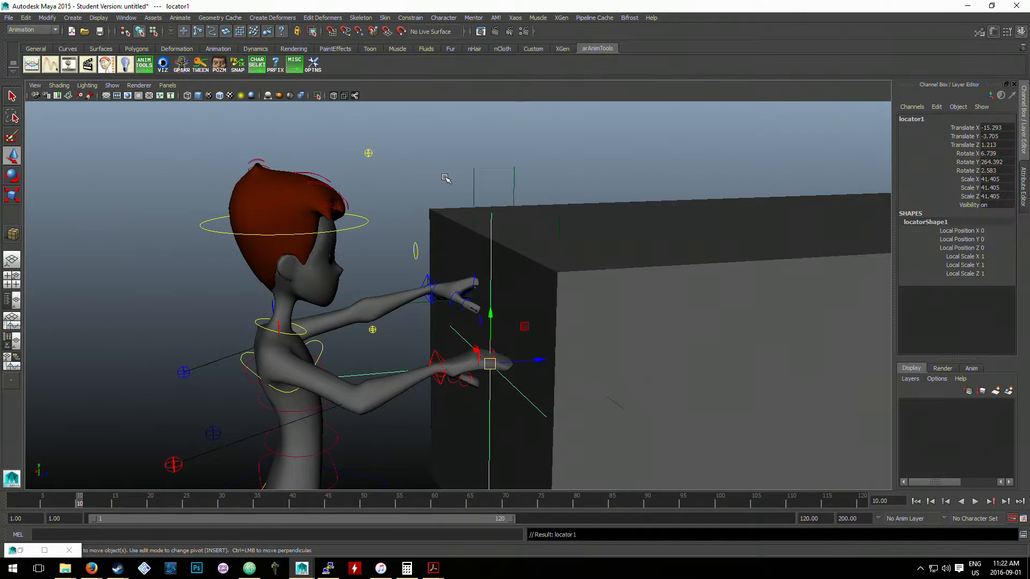
# - Parent the left-hand locator (locator2) under the left arm IK control
pyautogui.click(481, 201)
pyautogui.click(476, 194)
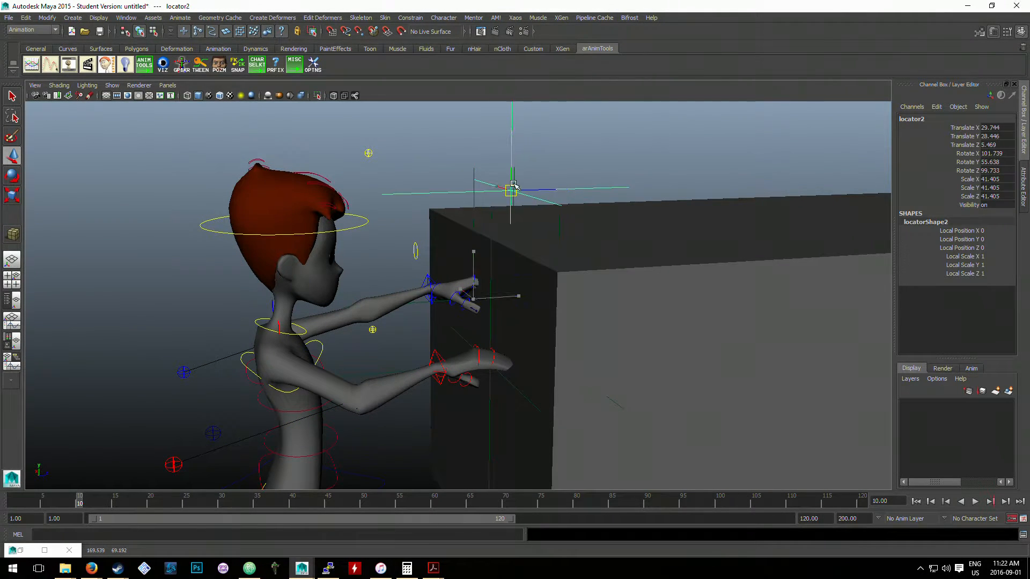
pyautogui.keyDown('alt'); pyautogui.moveTo(452, 271); pyautogui.dragTo(431, 272); pyautogui.keyUp('alt')
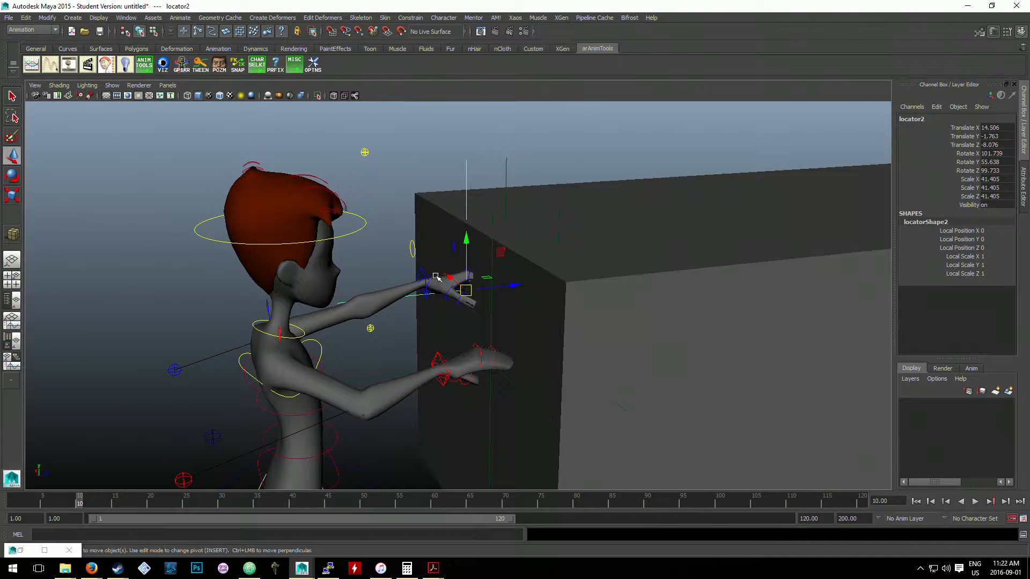
pyautogui.click(427, 272)
pyautogui.hotkey('ctrl', 'z')
pyautogui.keyDown('shift'); pyautogui.click(422, 272); pyautogui.keyUp('shift')
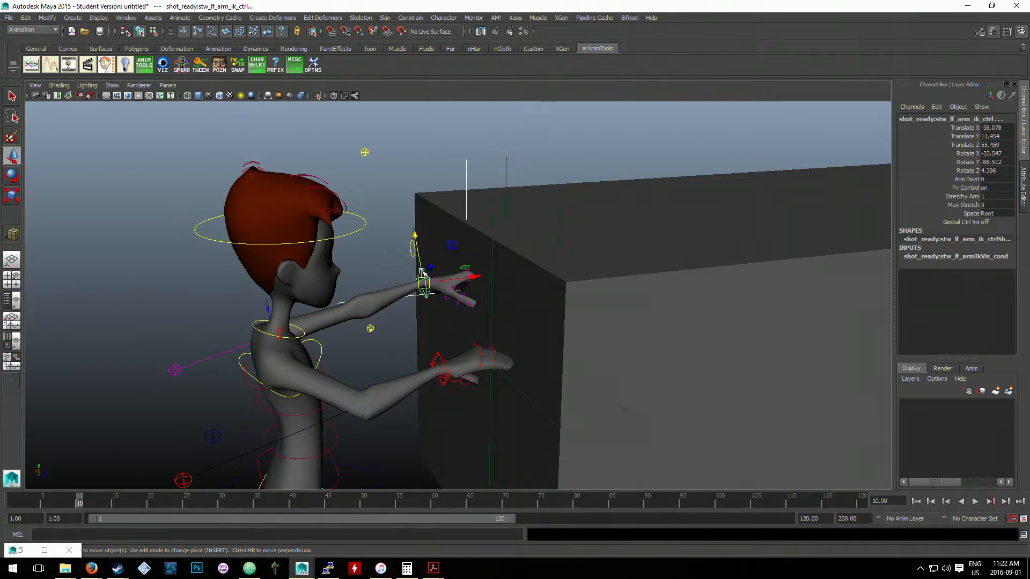
pyautogui.press('p')
# - Move the left arm IK control up and back from the car to test the parented locator
pyautogui.click(424, 207)
pyautogui.click(420, 275)
pyautogui.moveTo(424, 282); pyautogui.dragTo(397, 248)
pyautogui.keyDown('alt'); pyautogui.moveTo(462, 203); pyautogui.dragTo(468, 189); pyautogui.keyUp('alt')
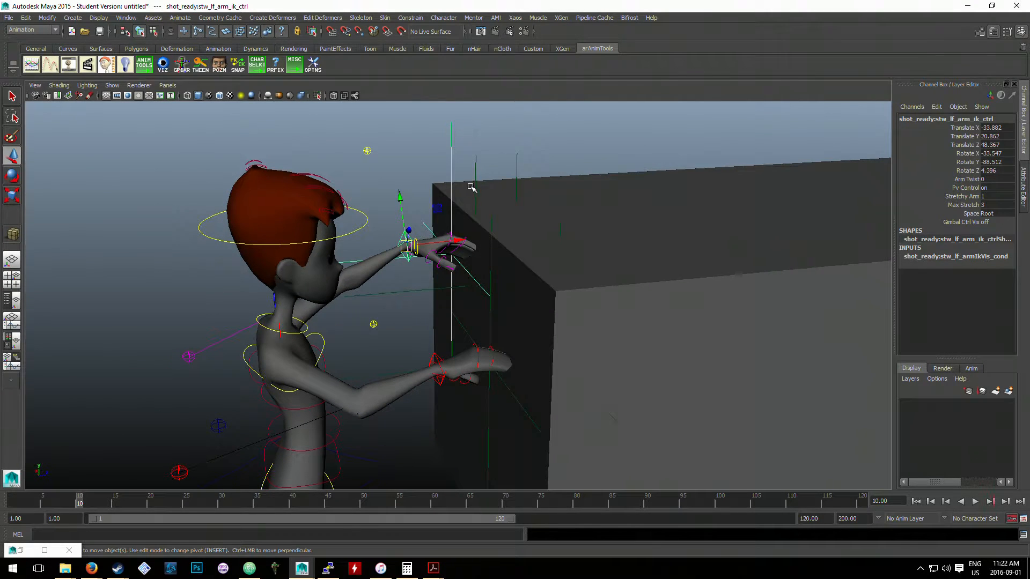
# - Try moving the parented left-hand locator on its own, undo it, and reposition the left arm IK control by the car's front face
pyautogui.click(475, 183)
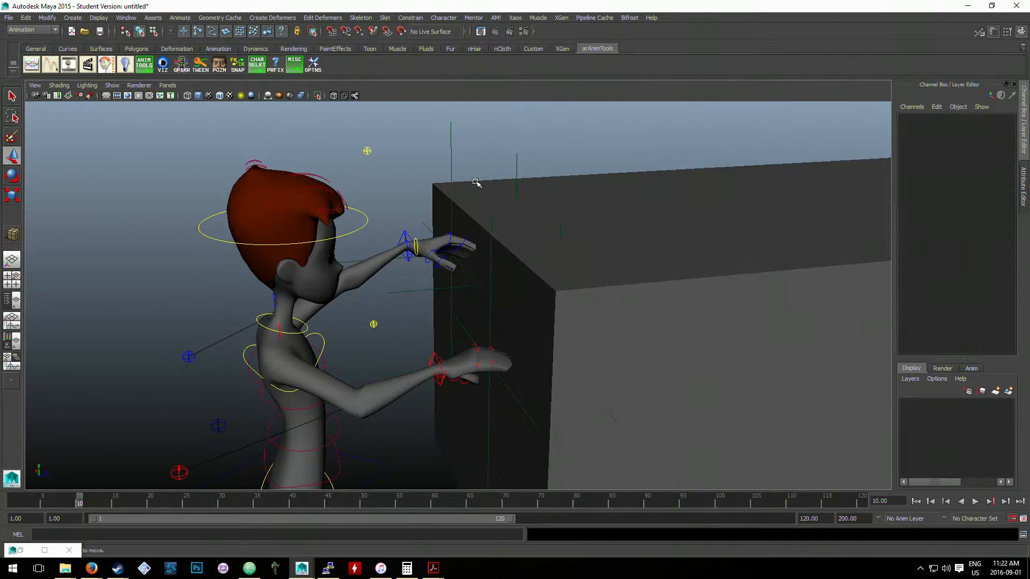
pyautogui.click(451, 176)
pyautogui.moveTo(451, 203); pyautogui.dragTo(448, 290)
pyautogui.hotkey('ctrl', 'z')
pyautogui.click(401, 232)
pyautogui.keyDown('alt'); pyautogui.moveTo(522, 340); pyautogui.dragTo(499, 303, button='middle'); pyautogui.keyUp('alt')
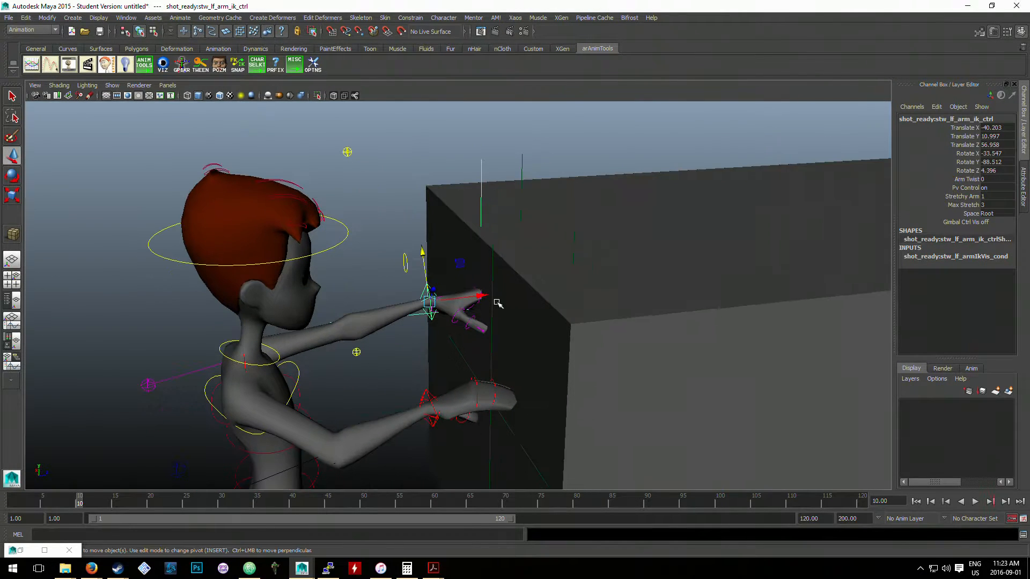
# - Undo the control moves and the parenting of both hand locators under the arm IK controls, and clear the selection
pyautogui.hotkey('ctrl', 'z')
pyautogui.hotkey('ctrl', 'z')
pyautogui.hotkey('ctrl', 'z')
pyautogui.hotkey('ctrl', 'z')
pyautogui.hotkey('ctrl', 'z')
pyautogui.hotkey('ctrl', 'z')
pyautogui.hotkey('ctrl', 'z')
pyautogui.hotkey('ctrl', 'z')
pyautogui.hotkey('ctrl', 'z')
pyautogui.hotkey('ctrl', 'z')
pyautogui.hotkey('ctrl', 'z')
pyautogui.hotkey('ctrl', 'z')
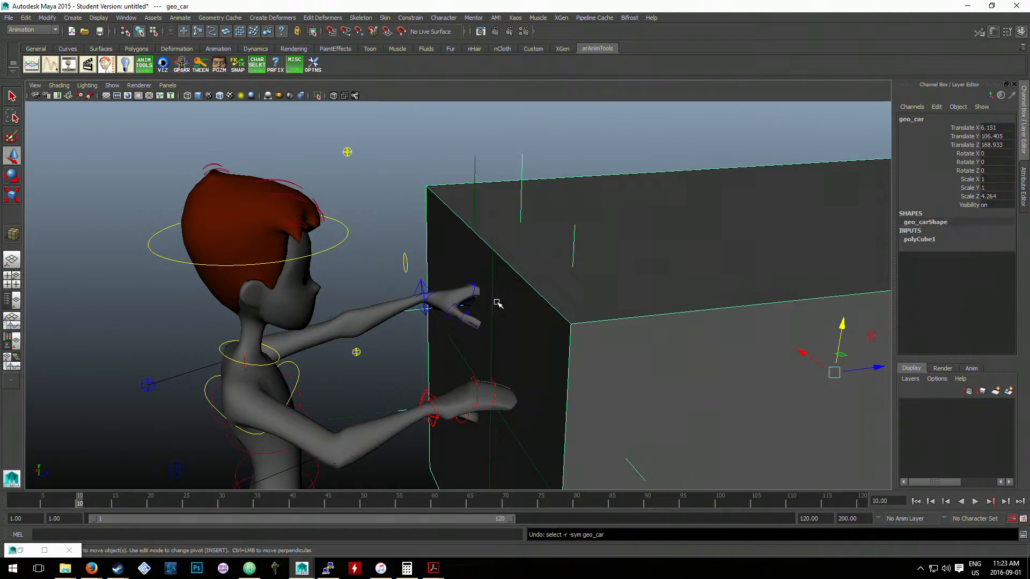
pyautogui.hotkey('ctrl', 'z')
pyautogui.hotkey('ctrl', 'z')
pyautogui.hotkey('ctrl', 'z')
pyautogui.hotkey('ctrl', 'z')
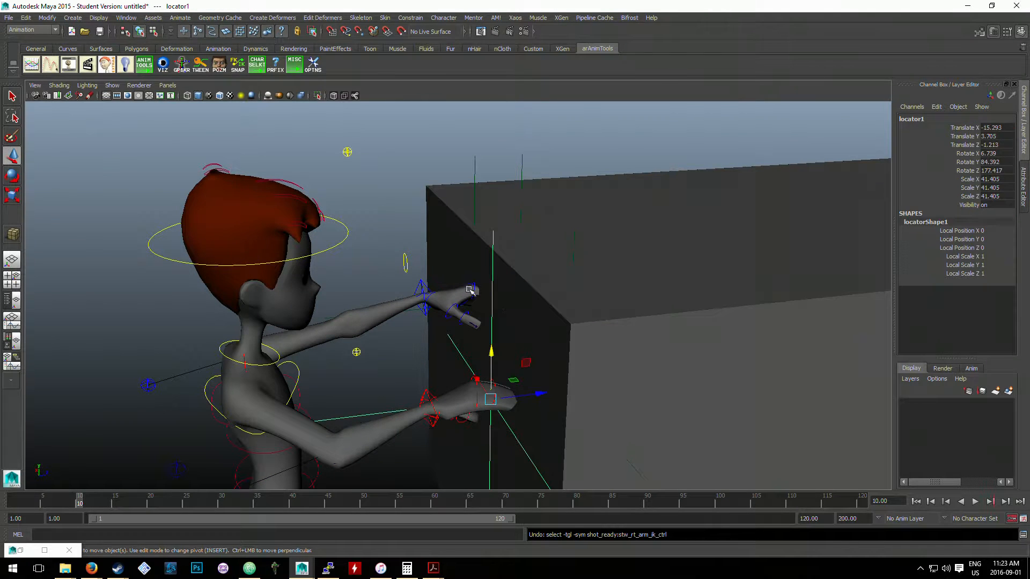
pyautogui.click(428, 249)
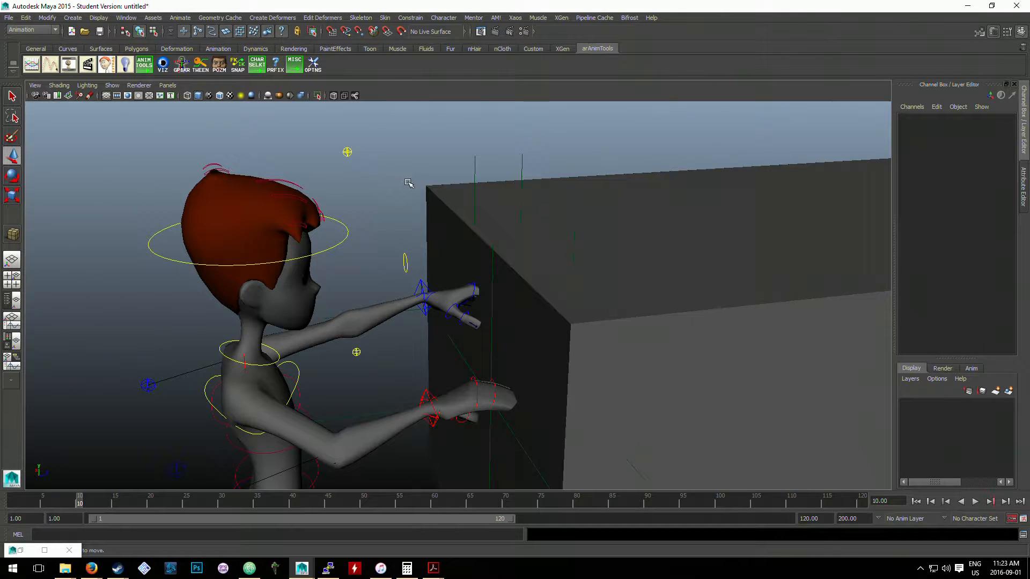
# - Try to parent the left arm IK control under the left-hand locator (locator2)
pyautogui.click(419, 290)
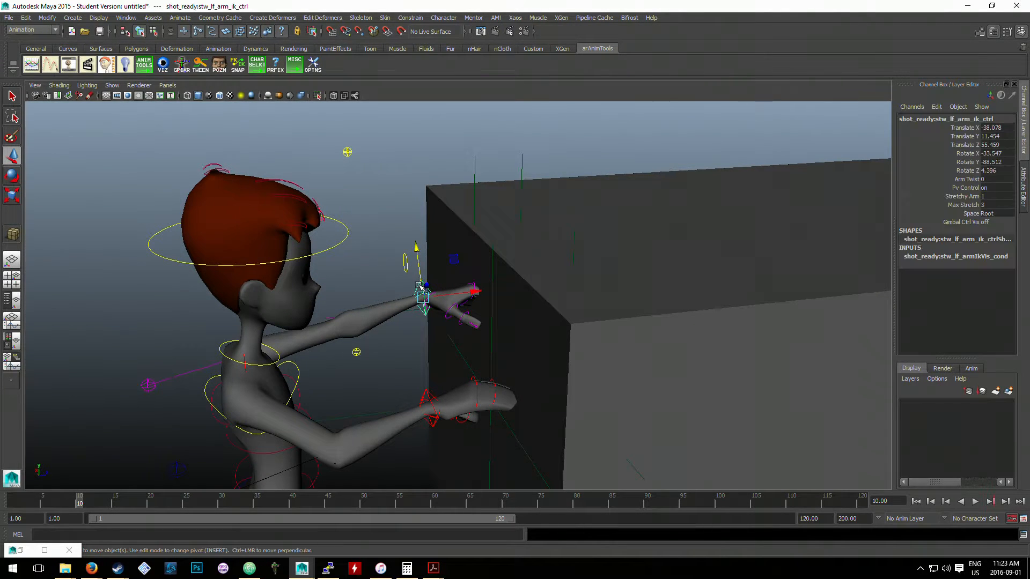
pyautogui.click(391, 244)
pyautogui.click(421, 284)
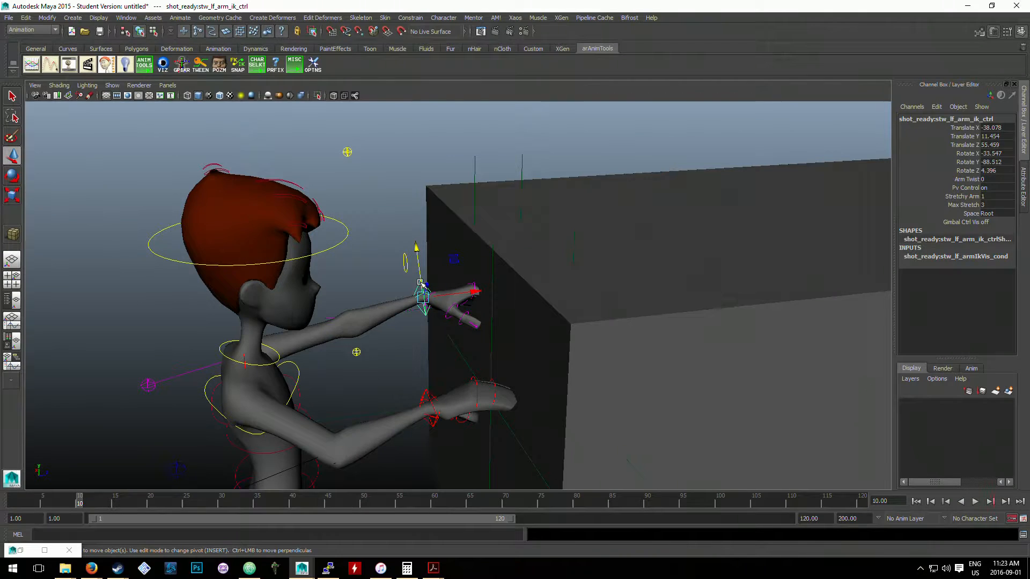
pyautogui.click(475, 184)
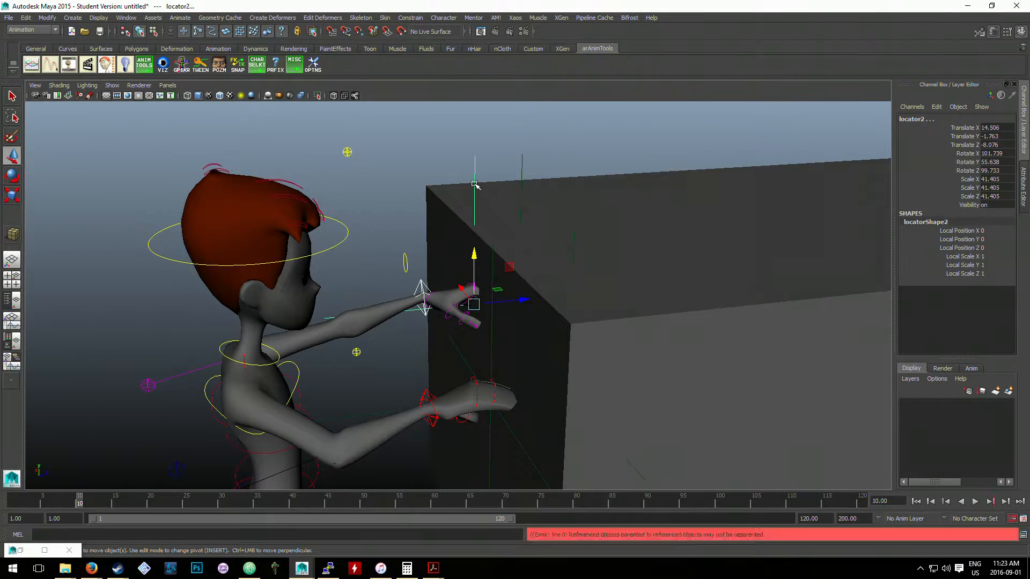
pyautogui.click(417, 200)
pyautogui.click(418, 288)
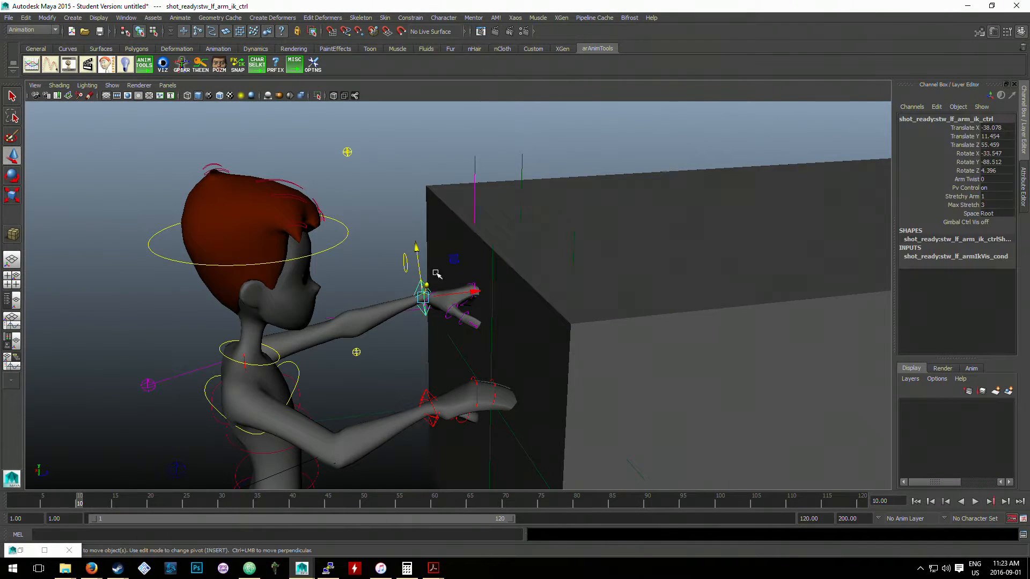
pyautogui.keyDown('shift'); pyautogui.click(475, 201); pyautogui.keyUp('shift')
pyautogui.press('p')
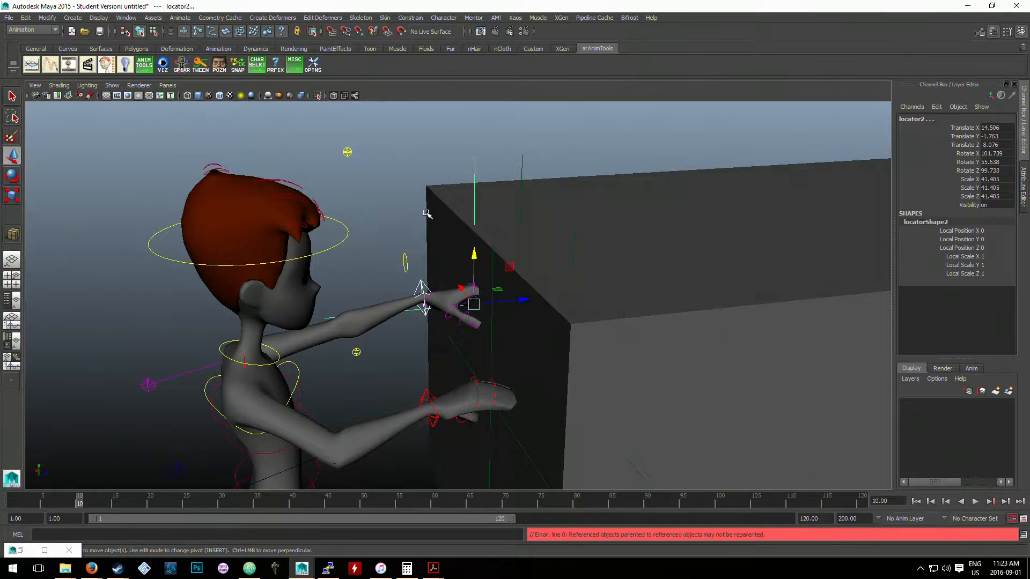
# - Select the car cube, locator4 and locator2 one after another to check how the left-hand locators are parented
pyautogui.click(449, 222)
pyautogui.scroll(2, 451, 230)
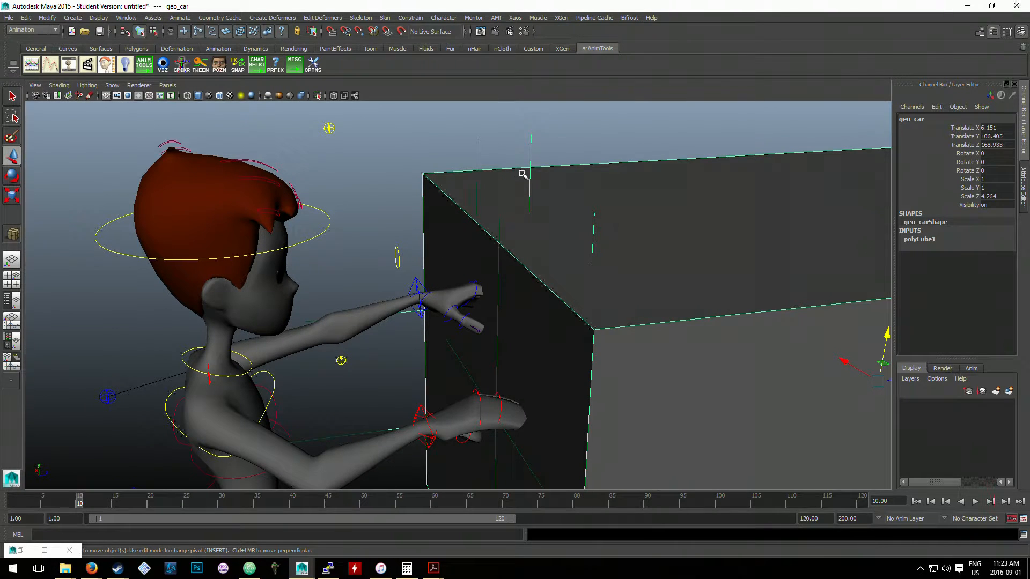
pyautogui.click(531, 166)
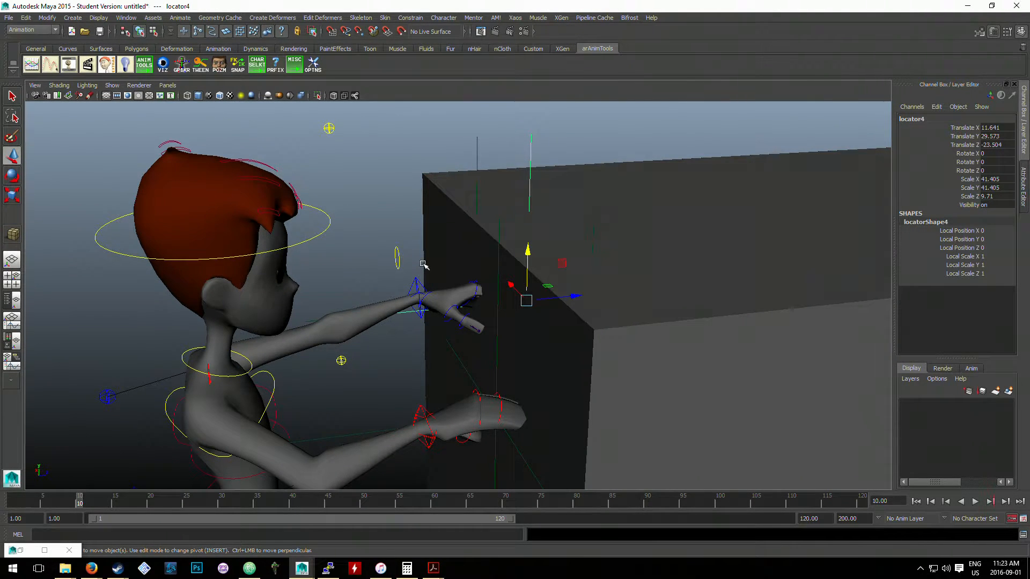
pyautogui.click(472, 185)
pyautogui.click(475, 163)
pyautogui.click(478, 162)
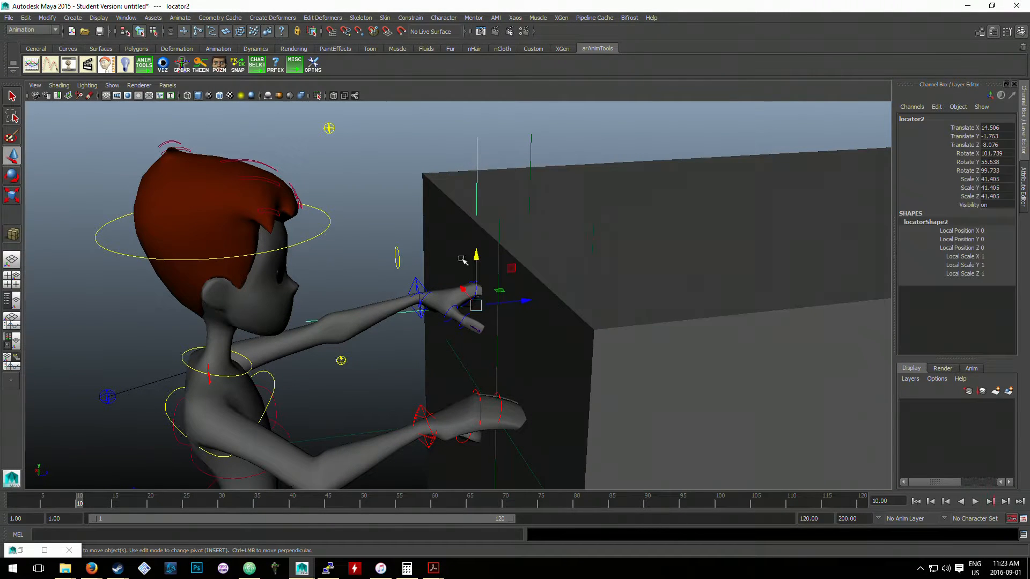
# - Check the relationship between the right arm IK control and locator1 by selecting each of them
pyautogui.click(418, 404)
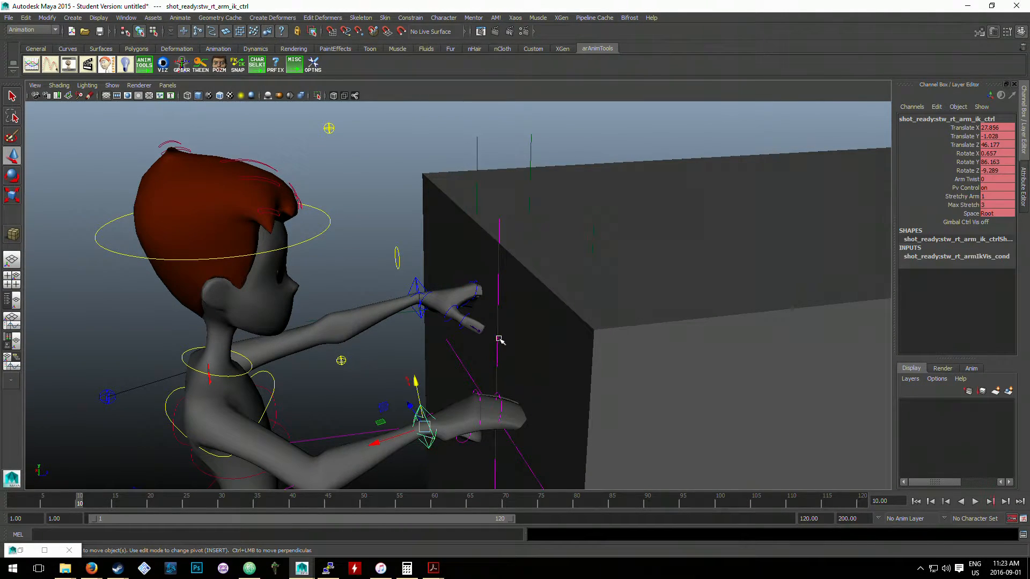
pyautogui.click(499, 339)
pyautogui.click(497, 338)
pyautogui.keyDown('alt'); pyautogui.moveTo(495, 355); pyautogui.dragTo(486, 345); pyautogui.keyUp('alt')
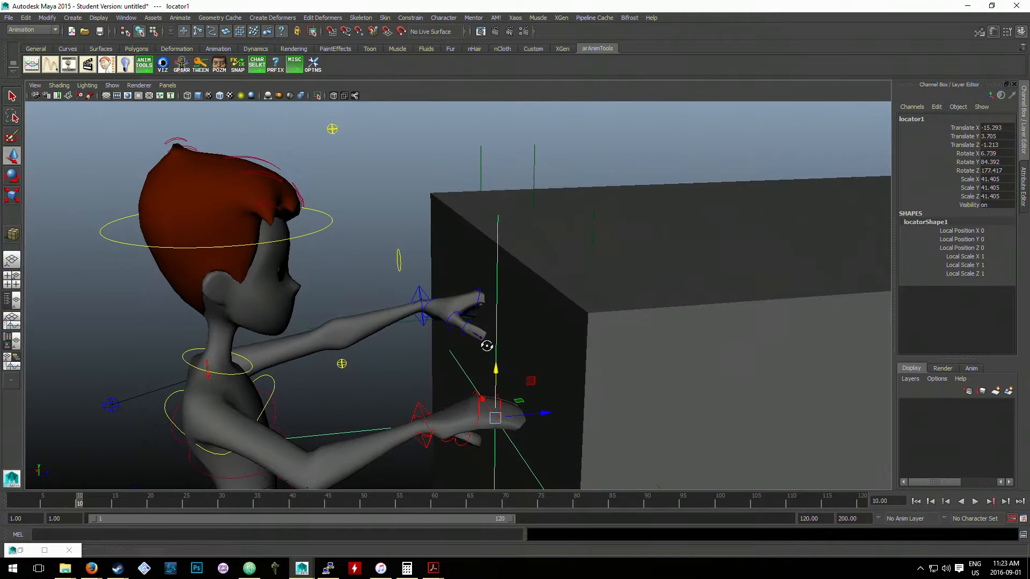
pyautogui.click(420, 407)
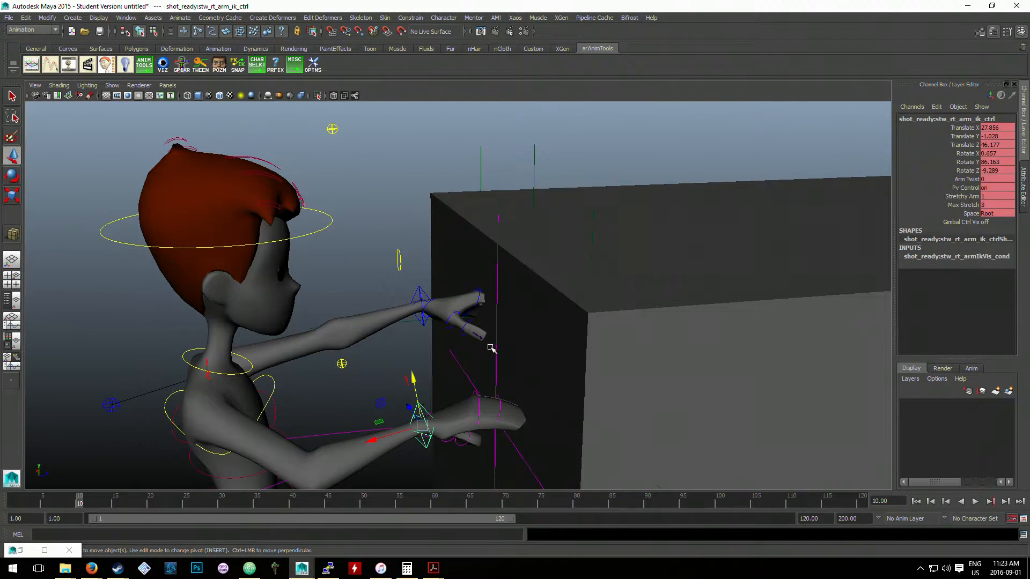
pyautogui.click(498, 339)
pyautogui.keyDown('alt'); pyautogui.moveTo(582, 306); pyautogui.dragTo(575, 311); pyautogui.keyUp('alt')
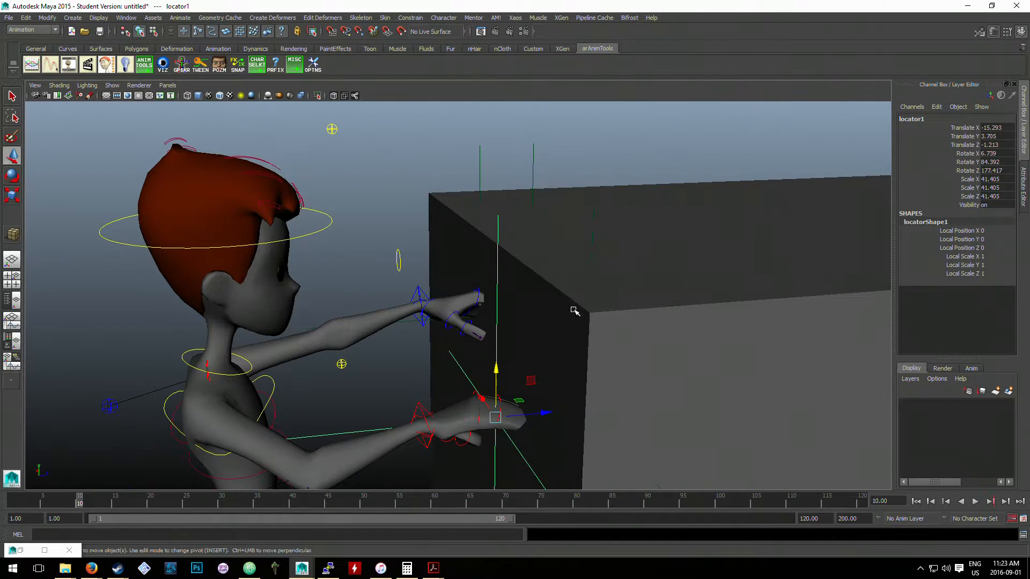
# - Try selecting locator2 and the left arm IK control together in both orders, and undo the selection changes
pyautogui.click(477, 192)
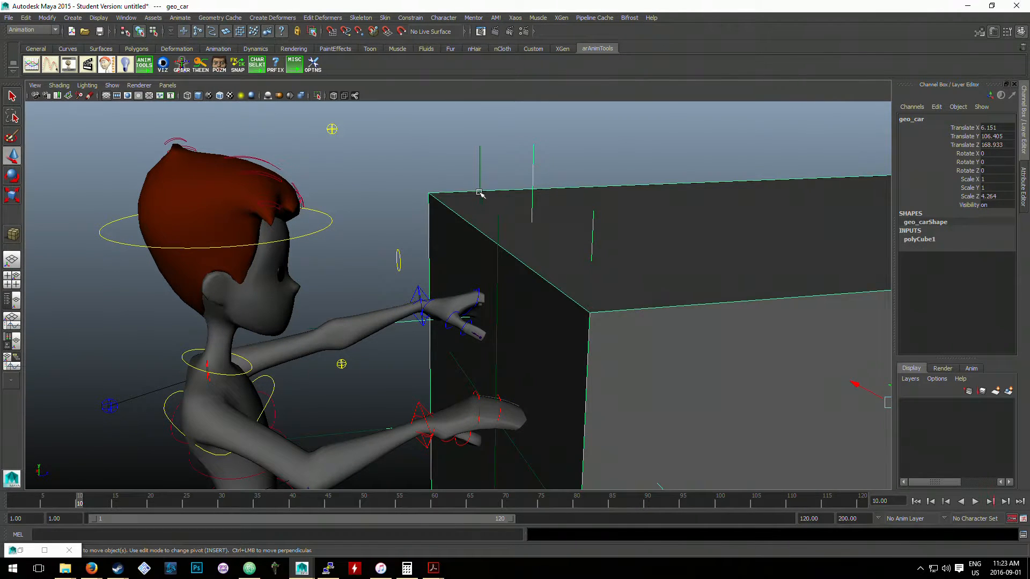
pyautogui.click(480, 184)
pyautogui.click(423, 293)
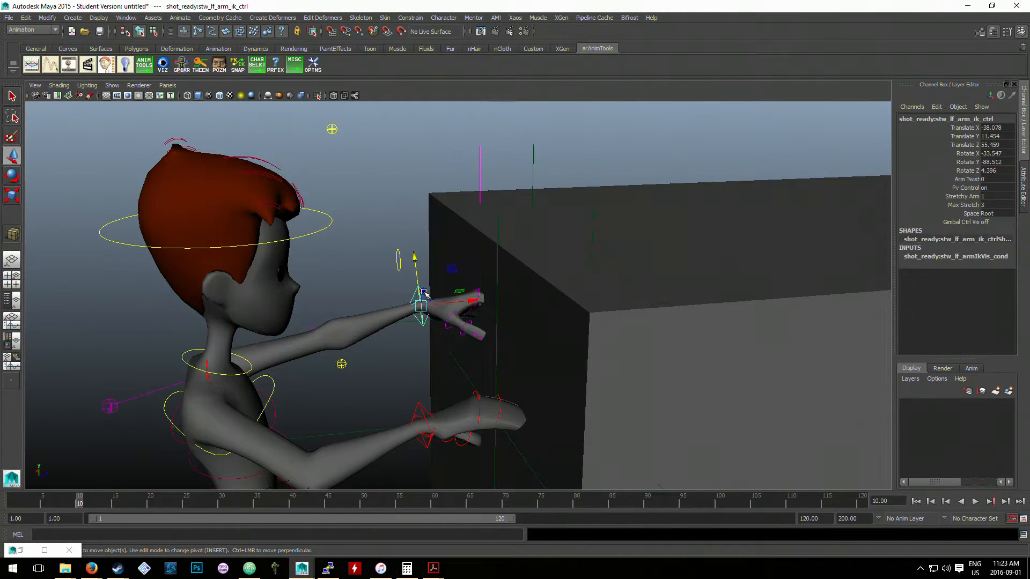
pyautogui.click(479, 192)
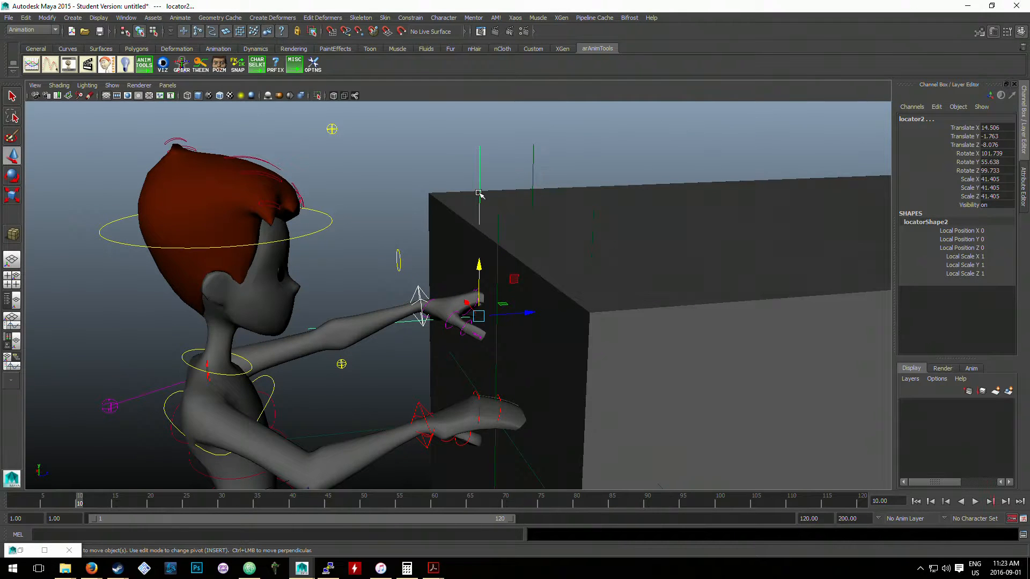
pyautogui.click(418, 292)
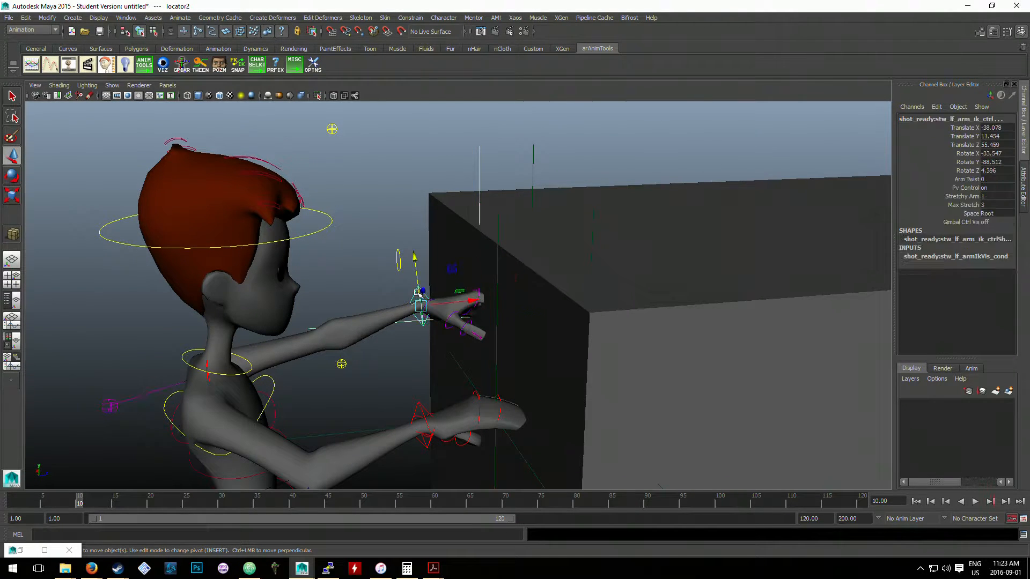
pyautogui.hotkey('ctrl', 'z')
pyautogui.hotkey('ctrl', 'z')
pyautogui.hotkey('ctrl', 'z')
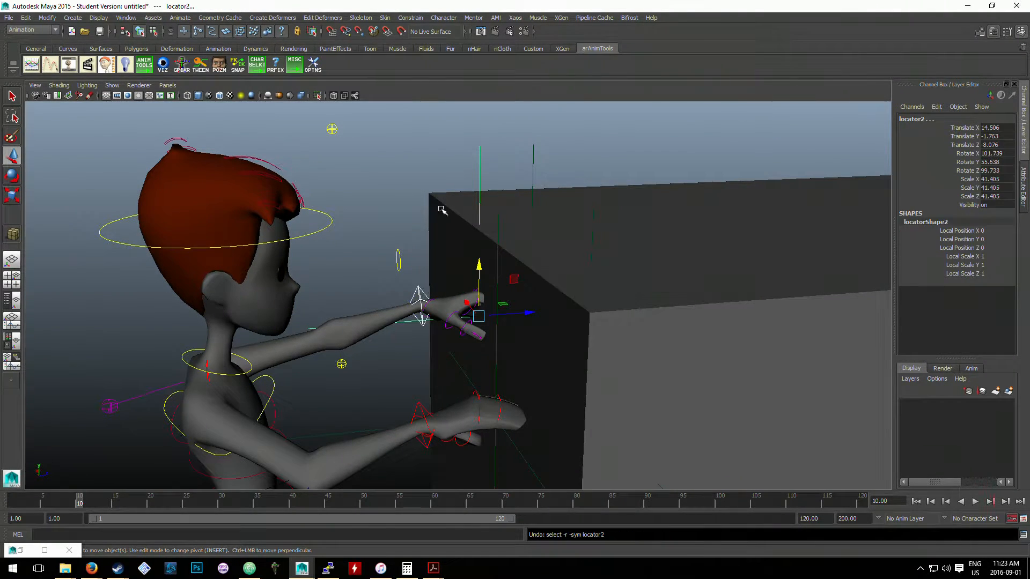
# - Try moving the left arm IK control back from the car to test its link with locator2, and undo the move
pyautogui.click(441, 206)
pyautogui.click(418, 290)
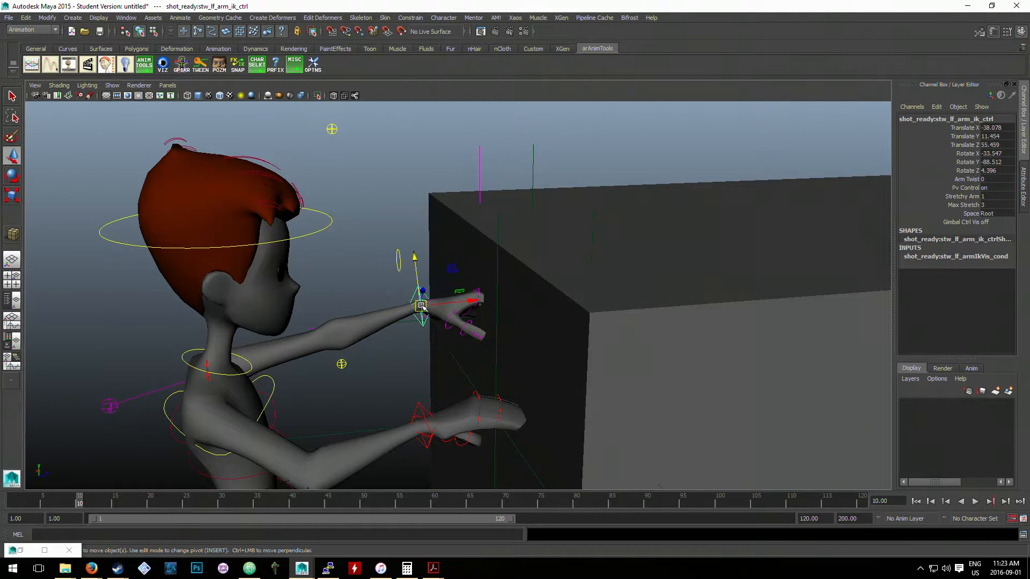
pyautogui.moveTo(421, 307); pyautogui.dragTo(390, 298)
pyautogui.hotkey('ctrl', 'z')
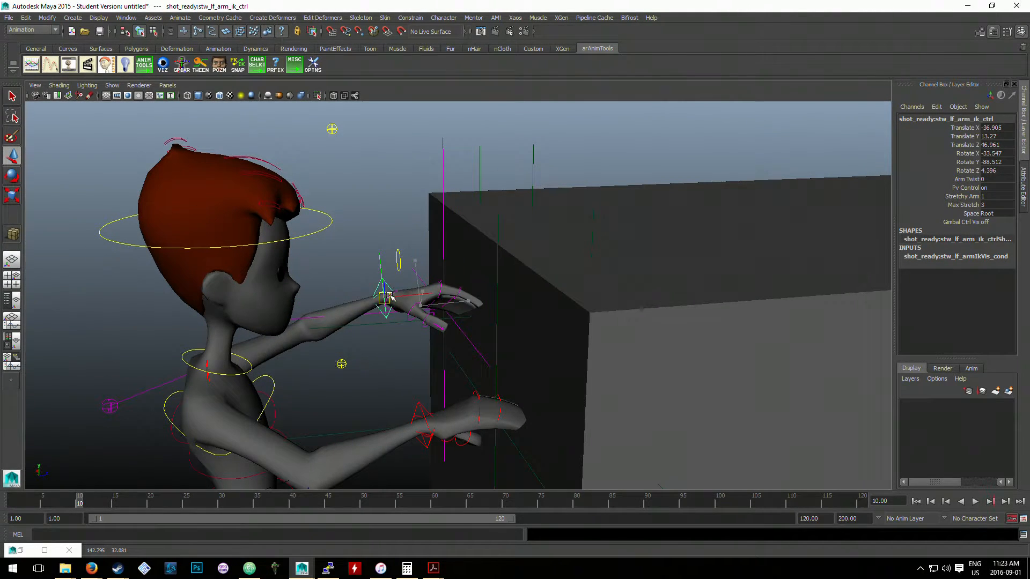
pyautogui.hotkey('ctrl', 'z')
# - Try to unparent the left arm IK control, and clear the selection
pyautogui.hotkey('shift', 'p')
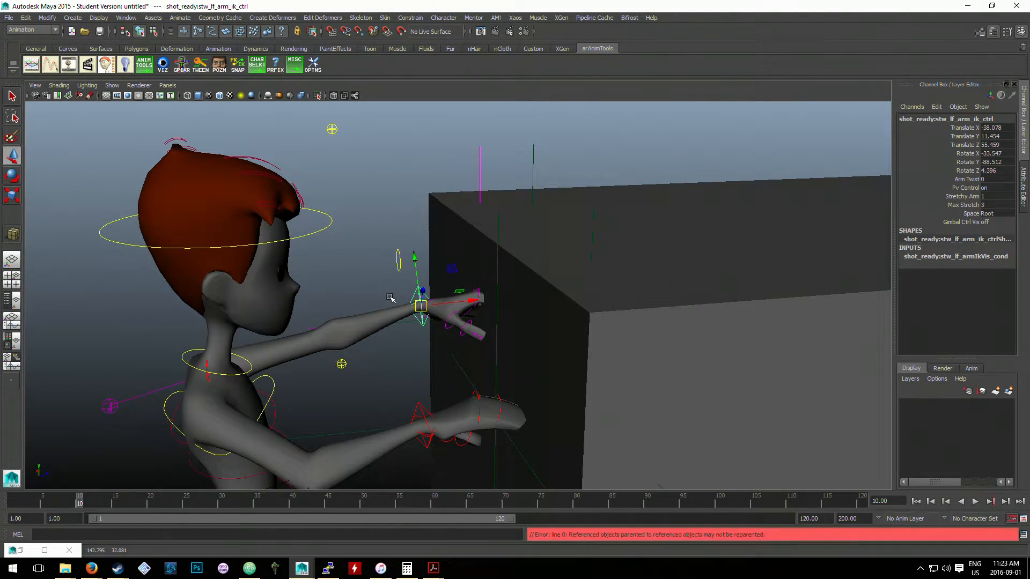
pyautogui.click(479, 176)
pyautogui.click(433, 275)
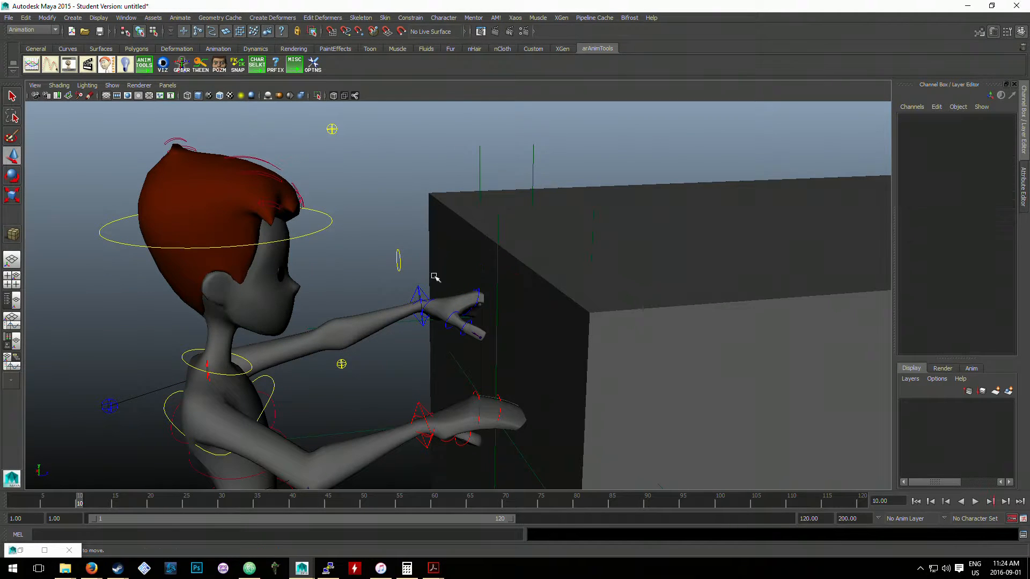
# - Parent locator3 at the left hand under locator4 on the car, and select the car cube to check the hierarchy
pyautogui.click(419, 293)
pyautogui.click(533, 173)
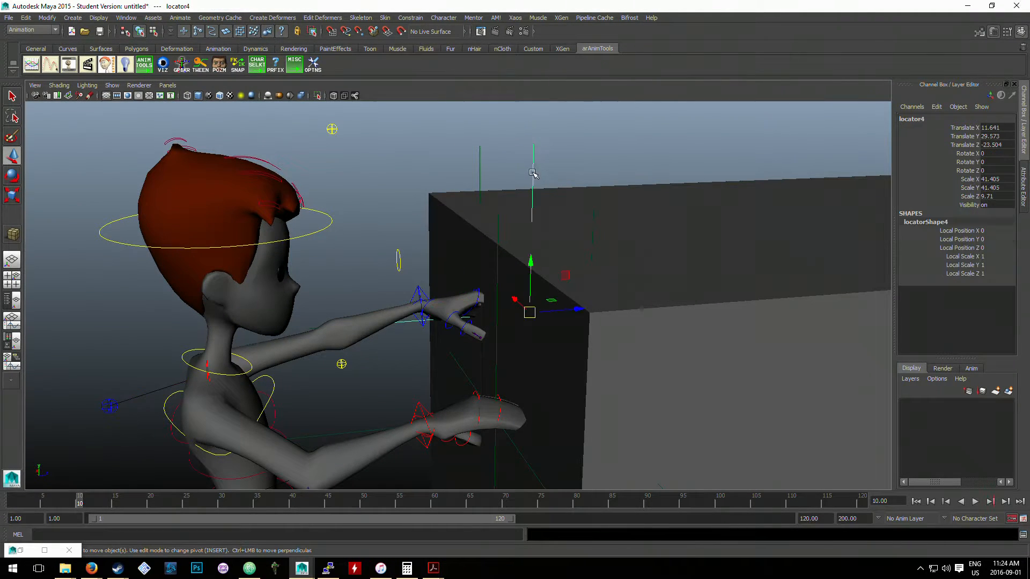
pyautogui.click(480, 172)
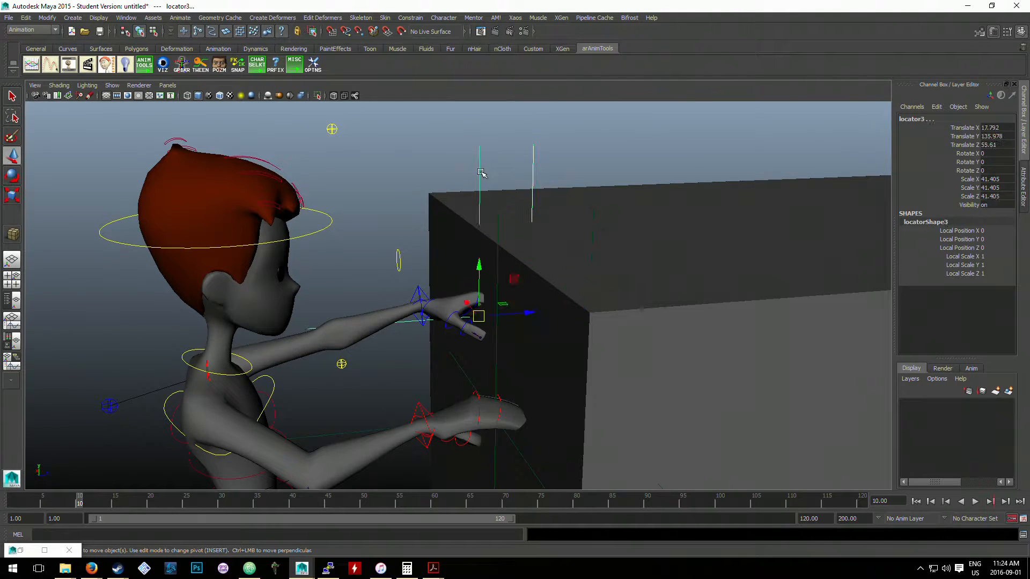
pyautogui.keyDown('alt'); pyautogui.moveTo(587, 190); pyautogui.dragTo(570, 218); pyautogui.keyUp('alt')
pyautogui.click(541, 229)
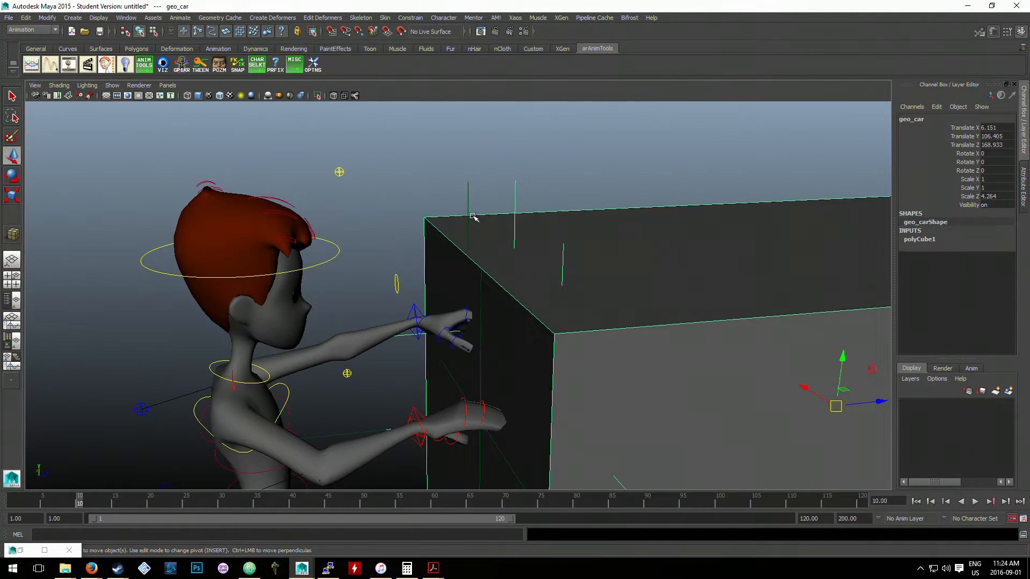
pyautogui.click(467, 212)
pyautogui.click(491, 205)
pyautogui.keyDown('shift'); pyautogui.click(514, 198); pyautogui.keyUp('shift')
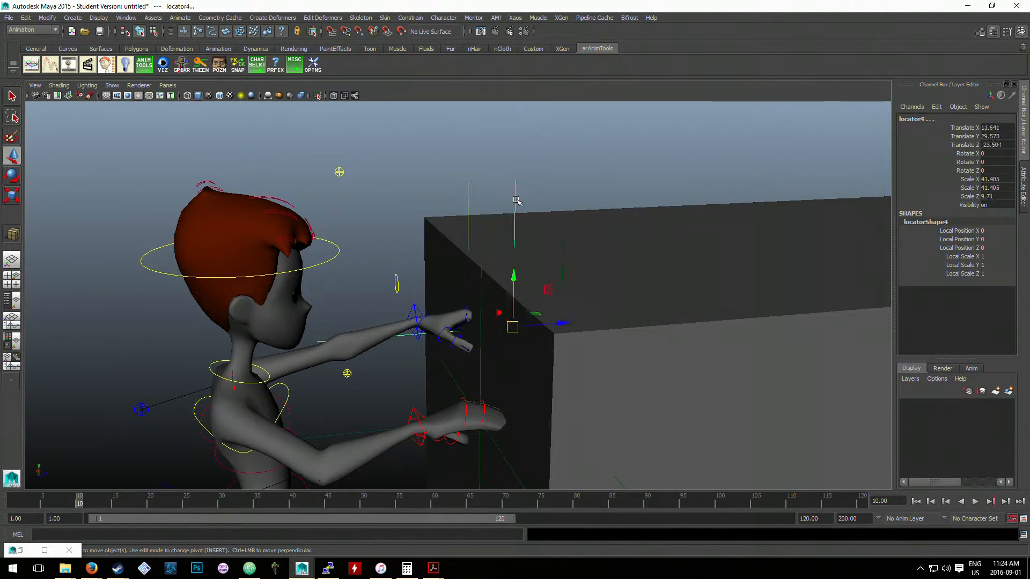
pyautogui.press('p')
pyautogui.click(486, 263)
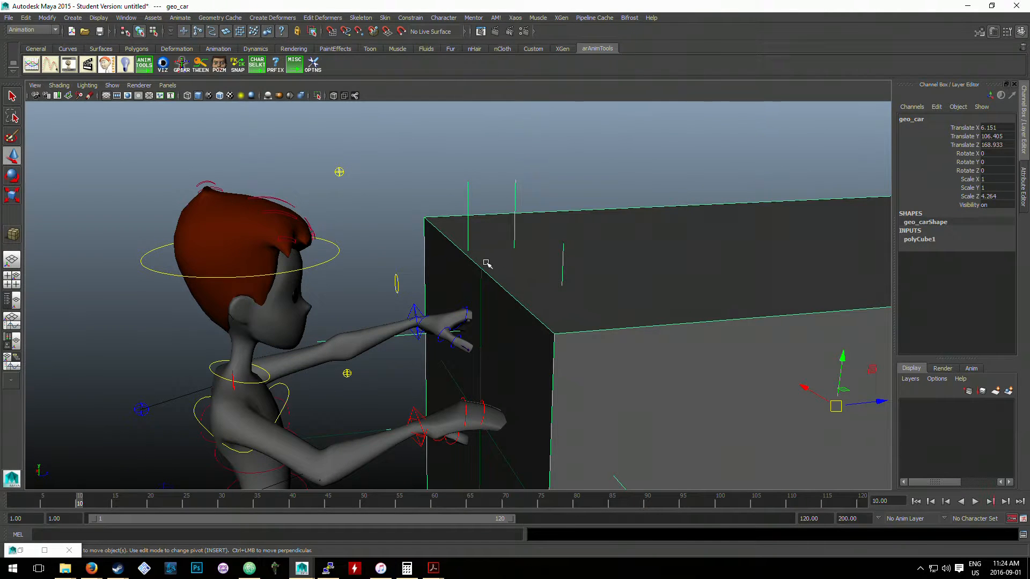
# - Parent locator1 at the right hand under locator5 on the car, and select the car cube to check it
pyautogui.click(482, 261)
pyautogui.keyDown('shift'); pyautogui.click(563, 260); pyautogui.keyUp('shift')
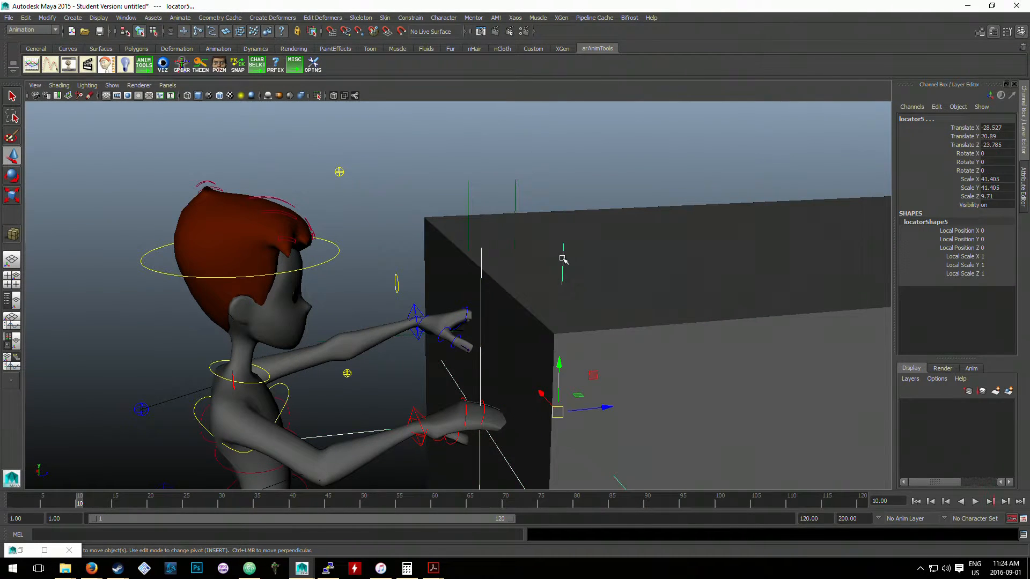
pyautogui.click(627, 293)
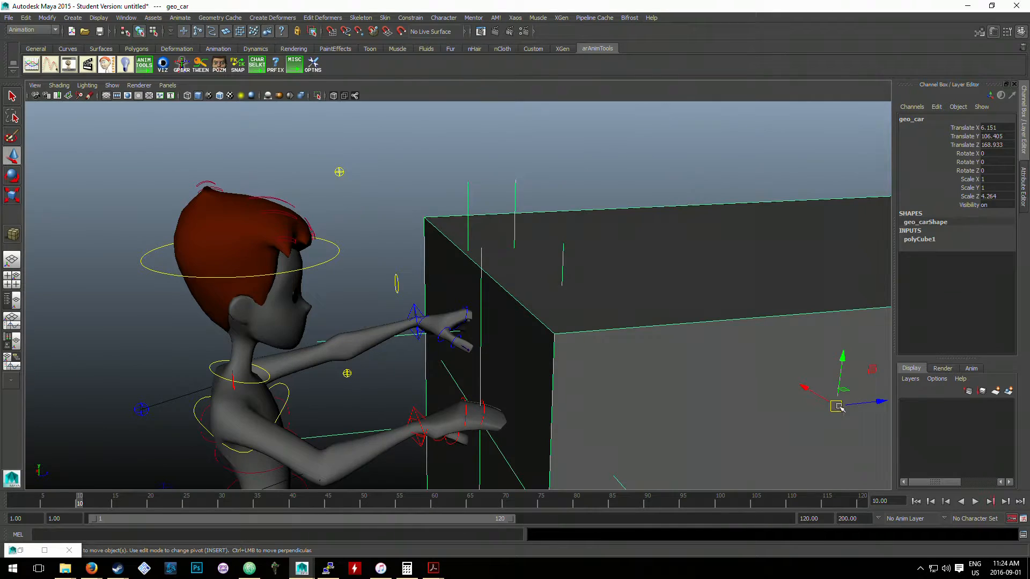
# - Move the car cube away from the hands to about X -3.5, Y 113.8, Z 217 to test the parented locators
pyautogui.moveTo(839, 408); pyautogui.dragTo(920, 337)
pyautogui.hotkey('ctrl', 'z')
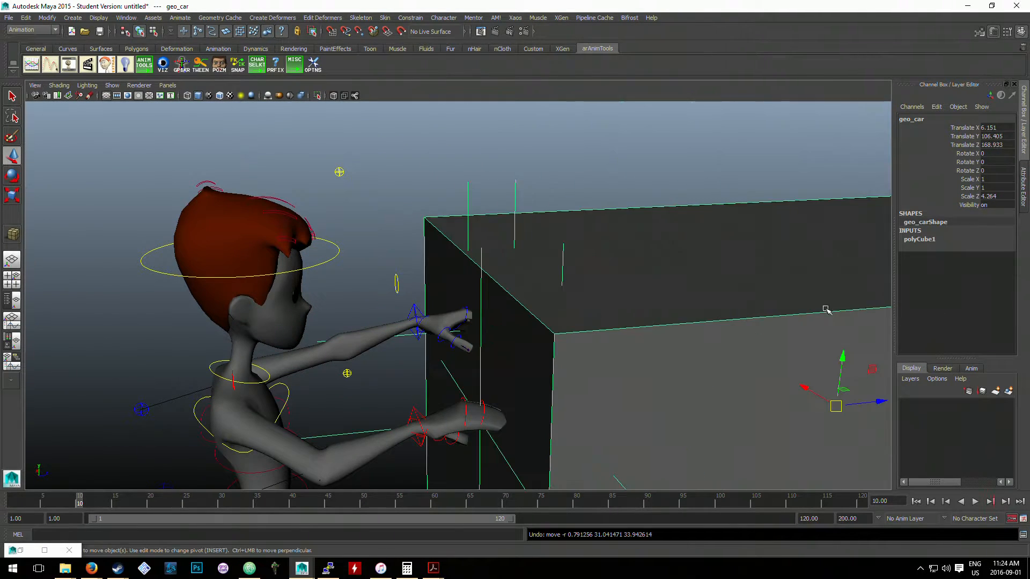
pyautogui.keyDown('alt'); pyautogui.moveTo(607, 323); pyautogui.dragTo(578, 247, button='middle'); pyautogui.keyUp('alt')
pyautogui.moveTo(821, 350); pyautogui.dragTo(983, 324)
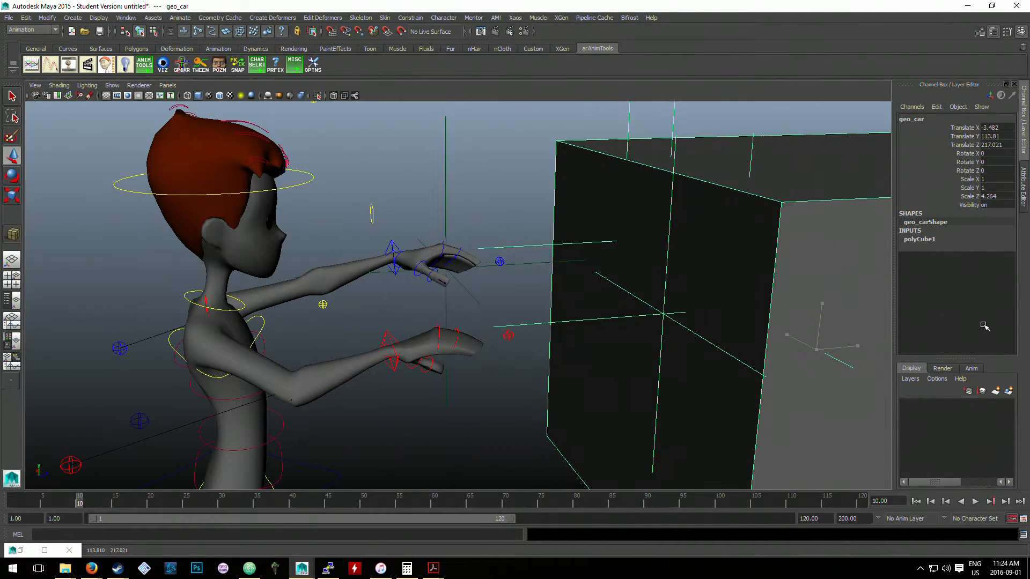
# - Delete the locator left behind at the left hand, away from the car
pyautogui.keyDown('alt'); pyautogui.moveTo(672, 284); pyautogui.dragTo(446, 222); pyautogui.keyUp('alt')
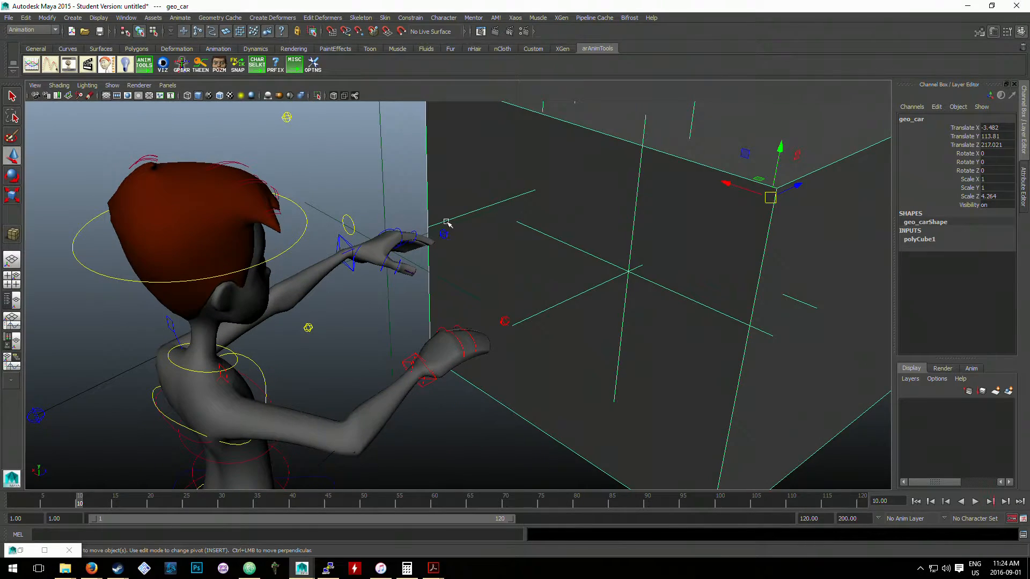
pyautogui.click(384, 184)
pyautogui.keyDown('alt'); pyautogui.moveTo(384, 184); pyautogui.dragTo(456, 201); pyautogui.keyUp('alt')
# - Move the car cube back against the character's hands, to about Translate Z 175.25
pyautogui.click(748, 225)
pyautogui.keyDown('alt'); pyautogui.moveTo(747, 225); pyautogui.dragTo(627, 258); pyautogui.keyUp('alt')
pyautogui.moveTo(801, 290); pyautogui.dragTo(722, 294)
pyautogui.scroll(2, 568, 283)
pyautogui.keyDown('alt'); pyautogui.moveTo(478, 263); pyautogui.dragTo(473, 288, button='middle'); pyautogui.keyUp('alt')
pyautogui.scroll(1, 473, 288)
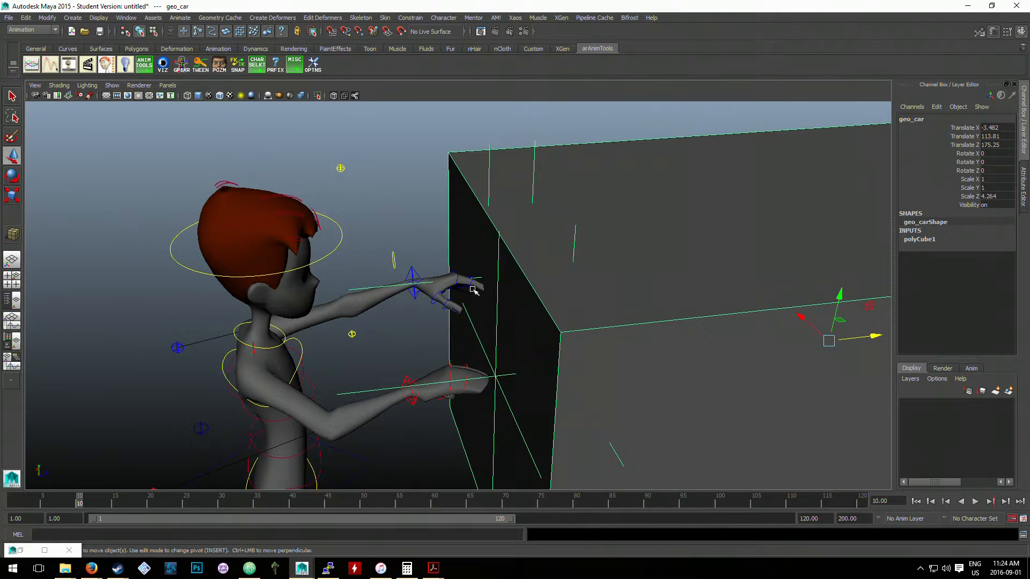
# - Select locator3 at the left hand and inspect its placement relative to the hand
pyautogui.click(440, 245)
pyautogui.scroll(1, 456, 251)
pyautogui.click(356, 287)
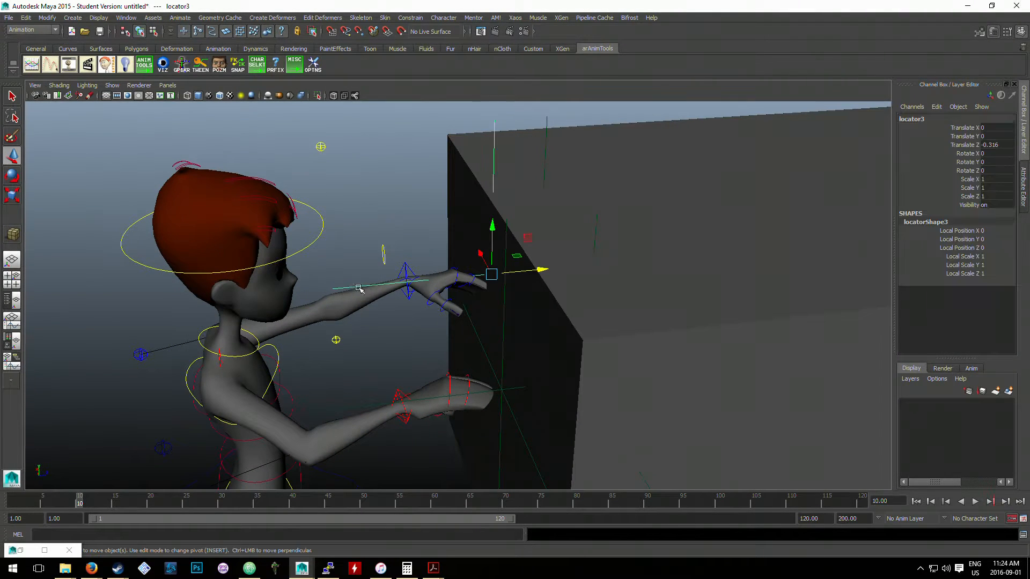
pyautogui.scroll(1, 447, 282)
pyautogui.scroll(-3, 660, 327)
# - Move the car cube slightly away from the hands, to about Translate Z 194.56
pyautogui.click(698, 316)
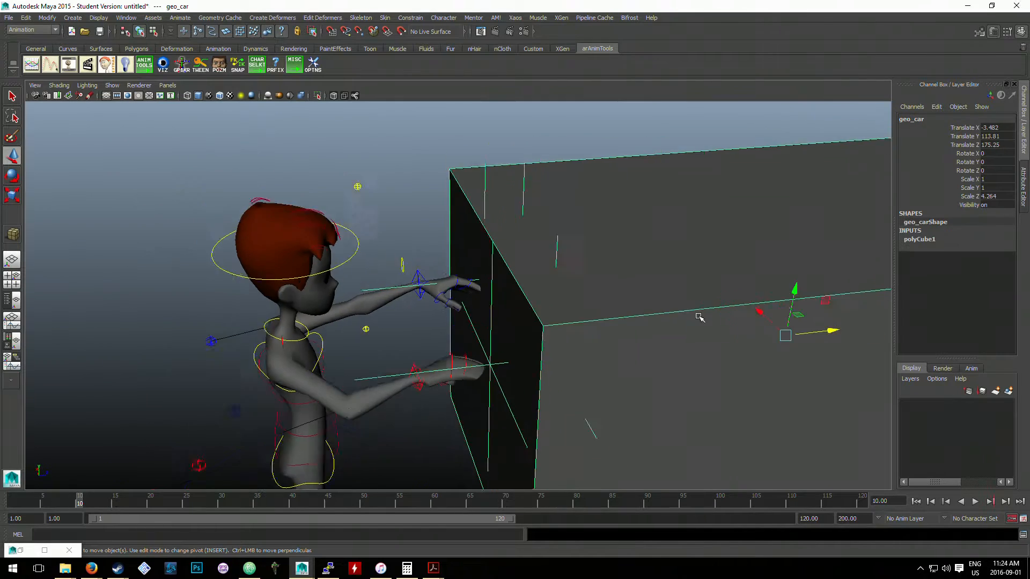
pyautogui.scroll(-1, 700, 316)
pyautogui.moveTo(759, 328); pyautogui.dragTo(795, 323)
pyautogui.scroll(2, 616, 313)
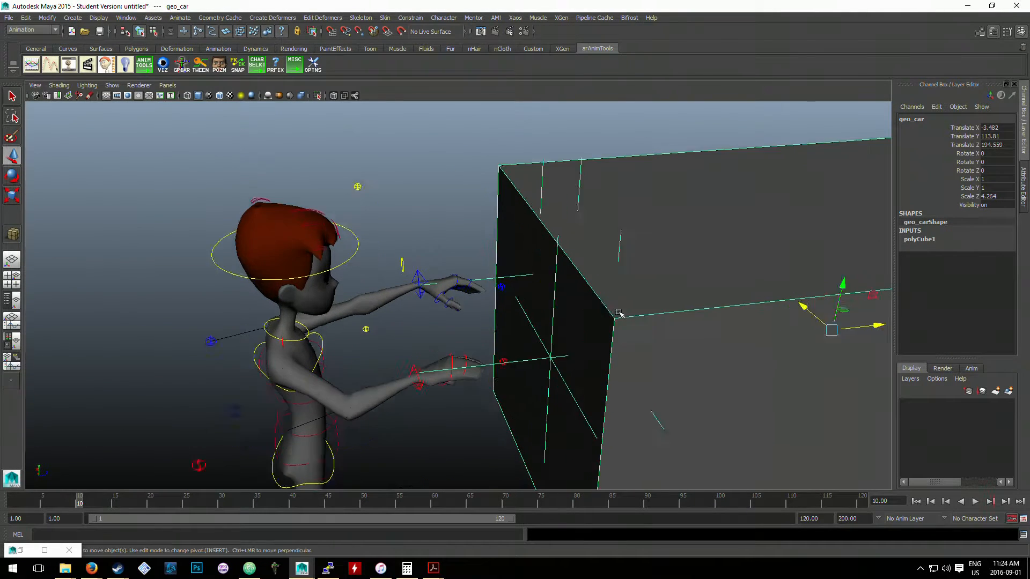
# - Inspect the left arm settings control, locator3 and the car cube by selecting each around the left hand
pyautogui.keyDown('alt'); pyautogui.moveTo(489, 290); pyautogui.dragTo(465, 285, button='middle'); pyautogui.keyUp('alt')
pyautogui.click(452, 254)
pyautogui.scroll(2, 479, 269)
pyautogui.click(488, 282)
pyautogui.scroll(2, 477, 244)
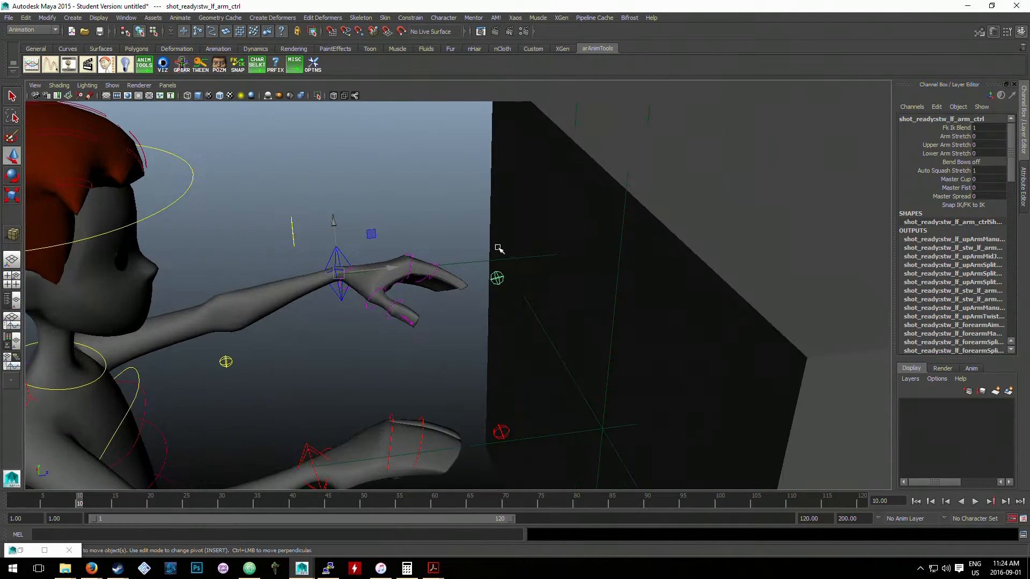
pyautogui.click(510, 259)
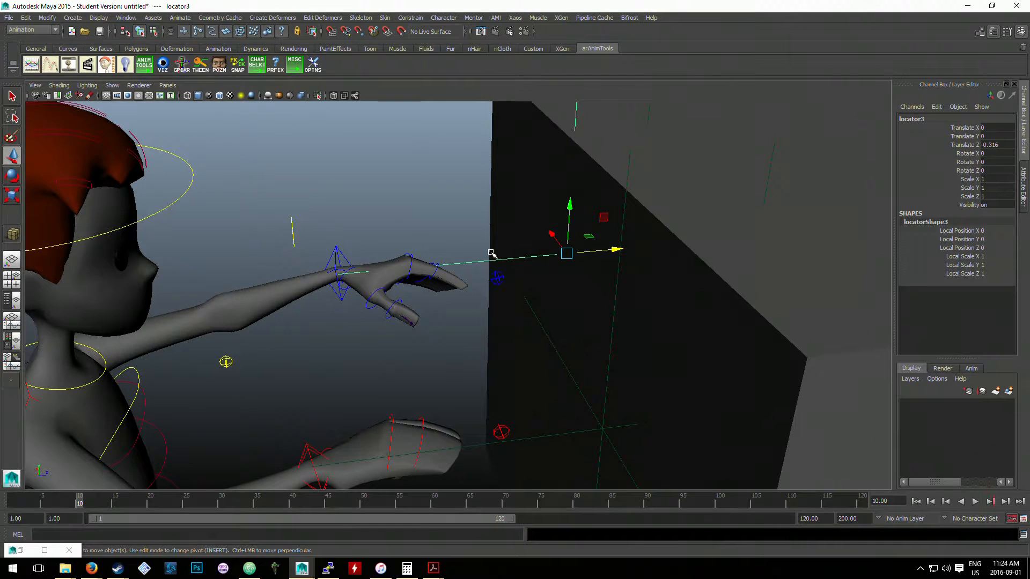
pyautogui.scroll(-2, 452, 296)
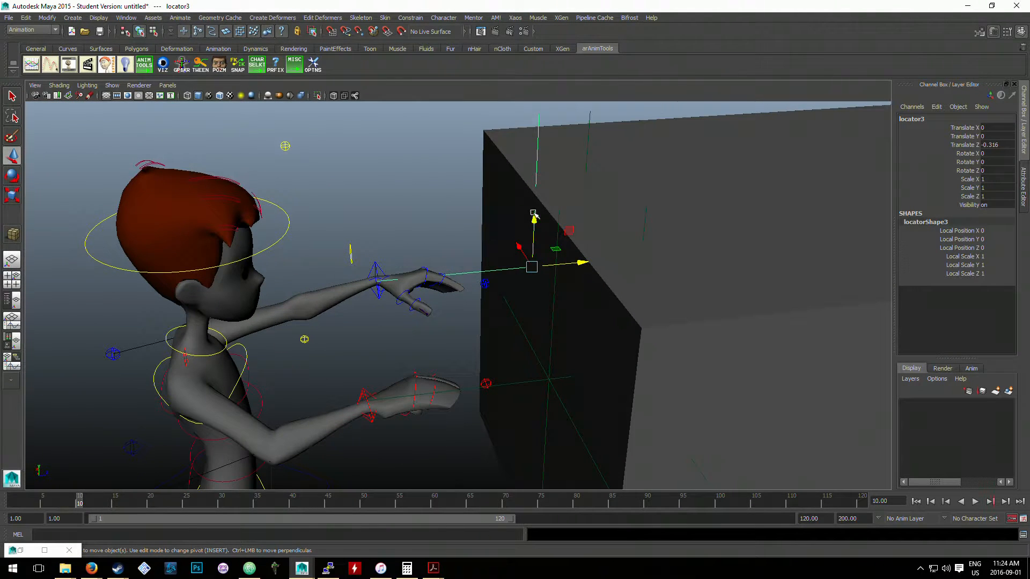
pyautogui.click(487, 283)
pyautogui.click(621, 253)
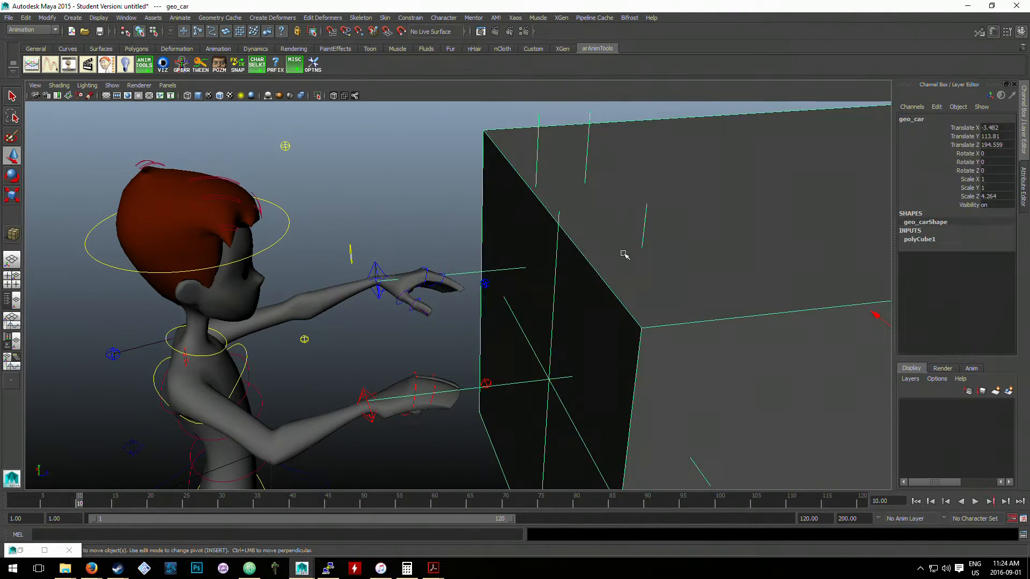
# - Try to parent-constrain the left arm control stw_lf_arm_ctrl to locator3
pyautogui.scroll(1, 585, 241)
pyautogui.click(544, 155)
pyautogui.scroll(-2, 554, 170)
pyautogui.scroll(1, 533, 222)
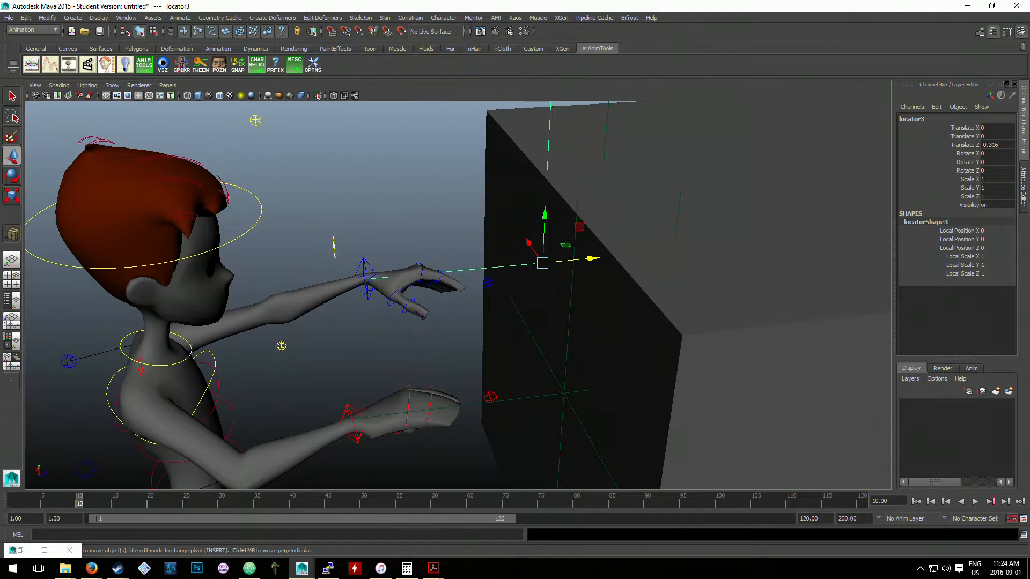
pyautogui.click(488, 283)
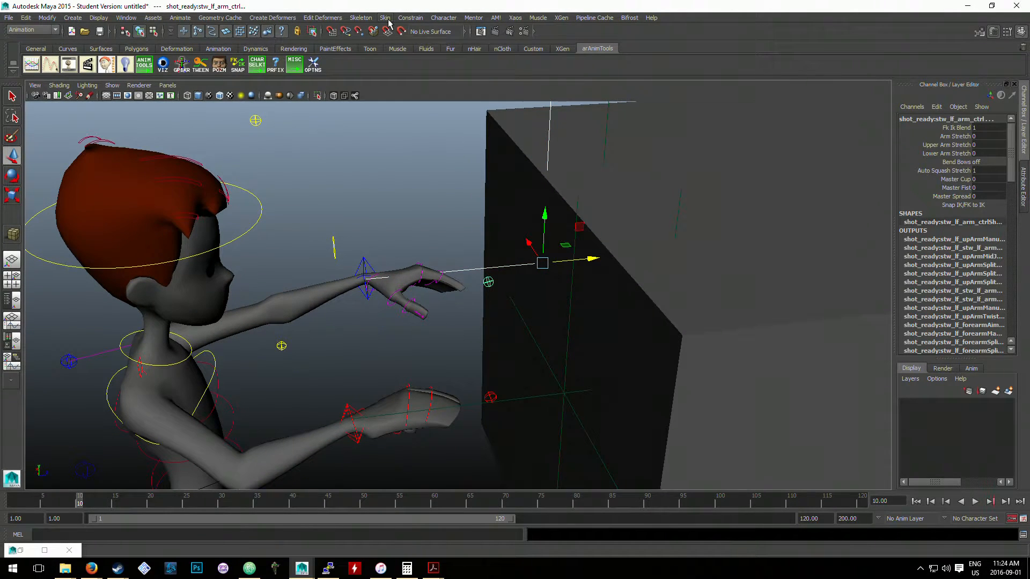
pyautogui.click(409, 18)
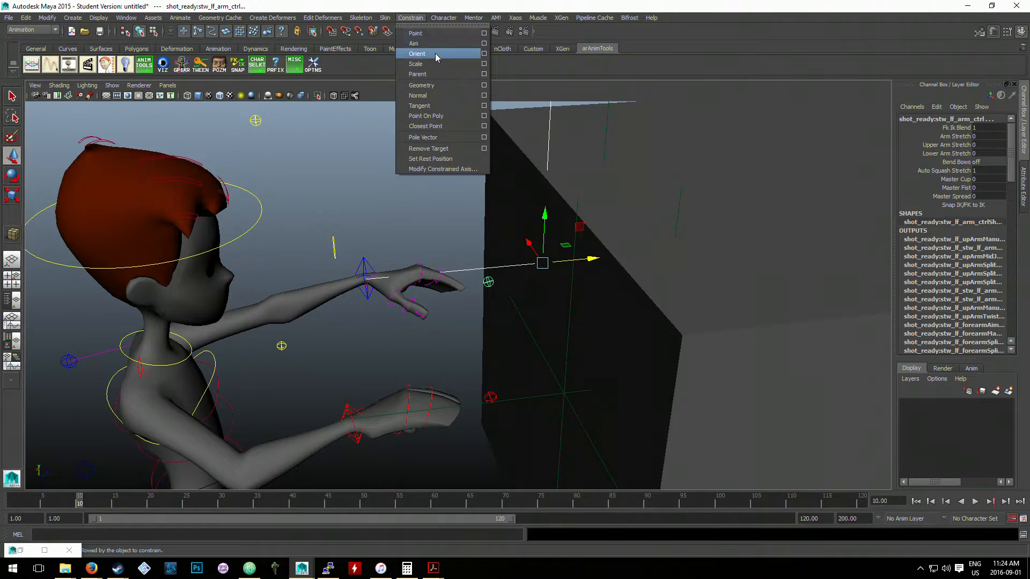
pyautogui.click(445, 74)
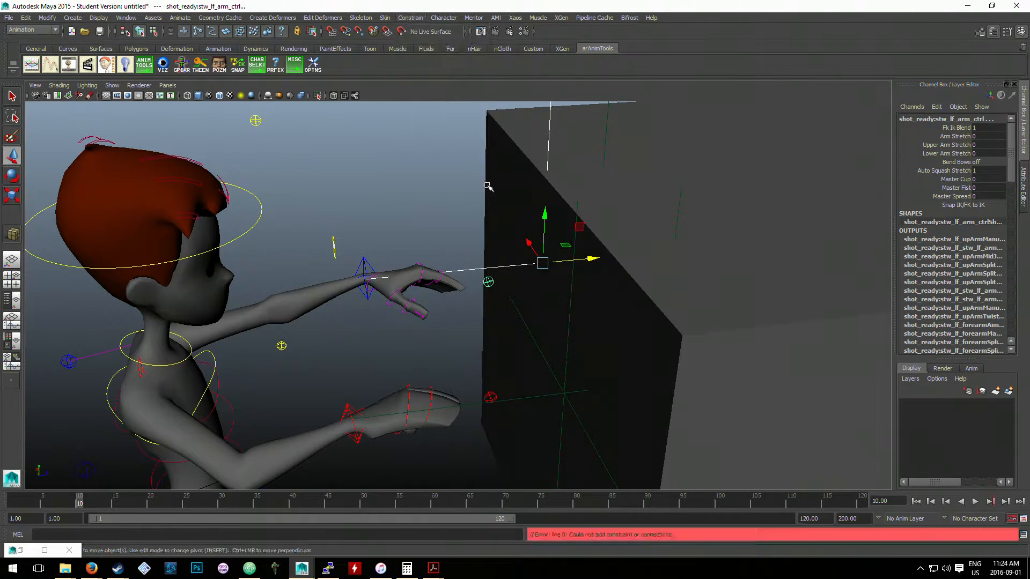
# - Try to parent-constrain the right arm control stw_rt_arm_ctrl to locator1
pyautogui.click(542, 263)
pyautogui.click(570, 299)
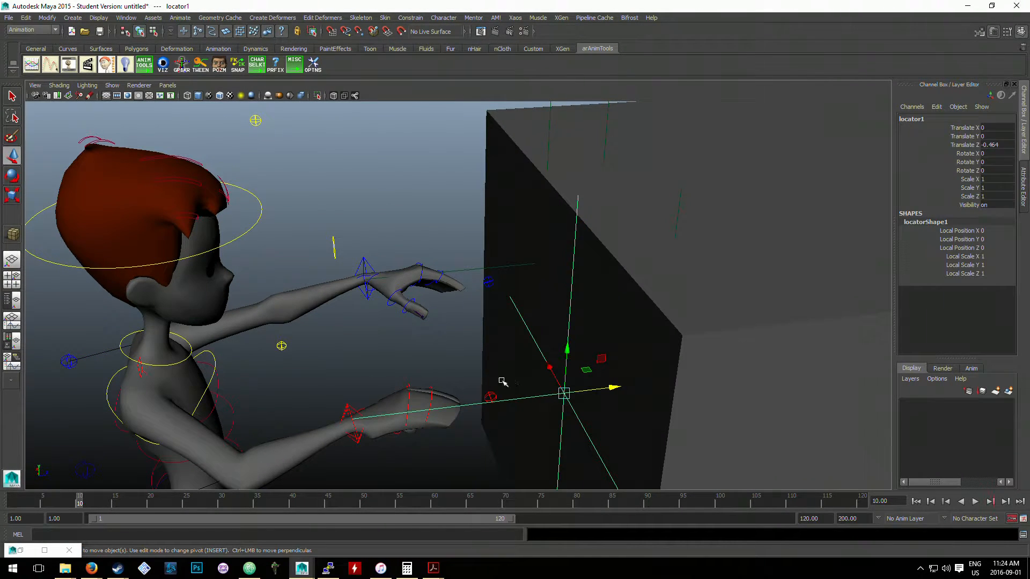
pyautogui.keyDown('shift'); pyautogui.click(491, 396); pyautogui.keyUp('shift')
pyautogui.click(410, 18)
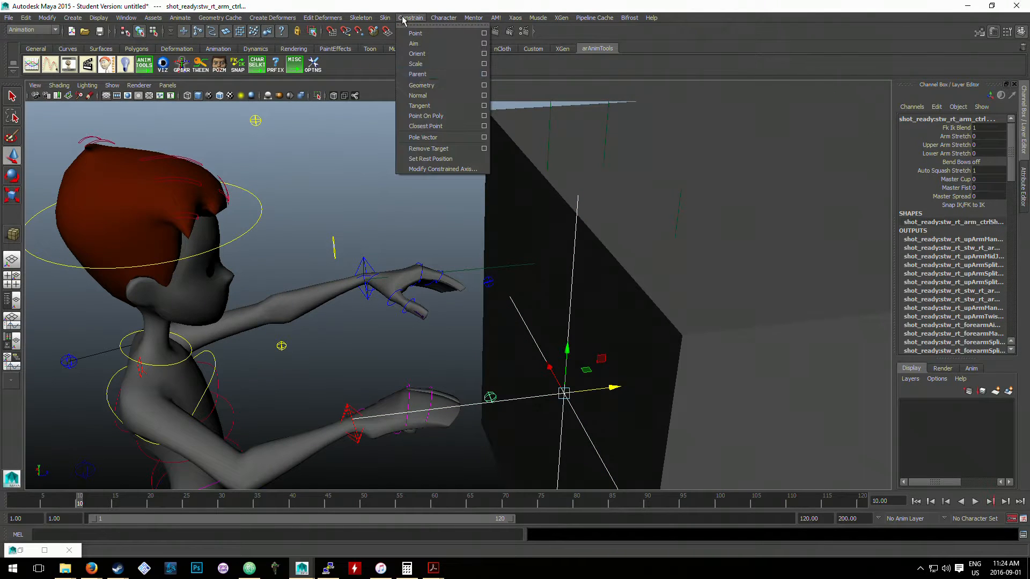
pyautogui.click(424, 74)
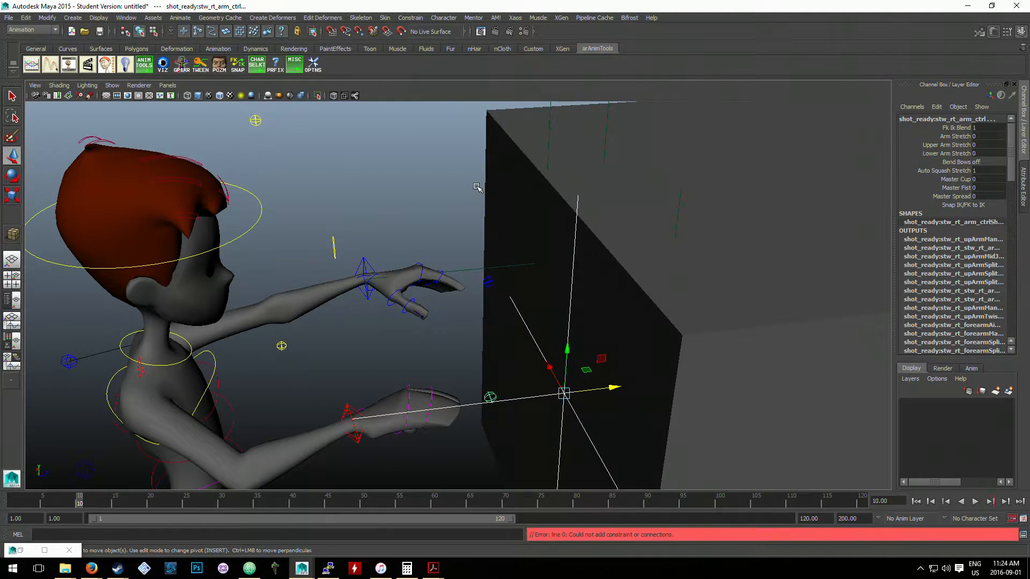
# - Test-move the car cube away from the hands to about Translate Z 205.95 and undo the move
pyautogui.scroll(-5, 572, 240)
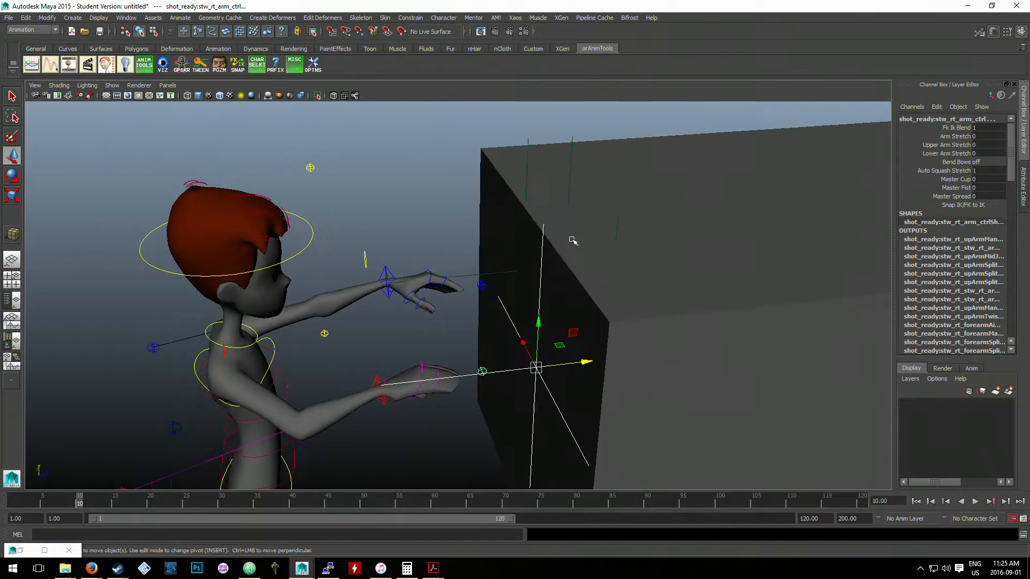
pyautogui.click(671, 284)
pyautogui.scroll(-3, 732, 300)
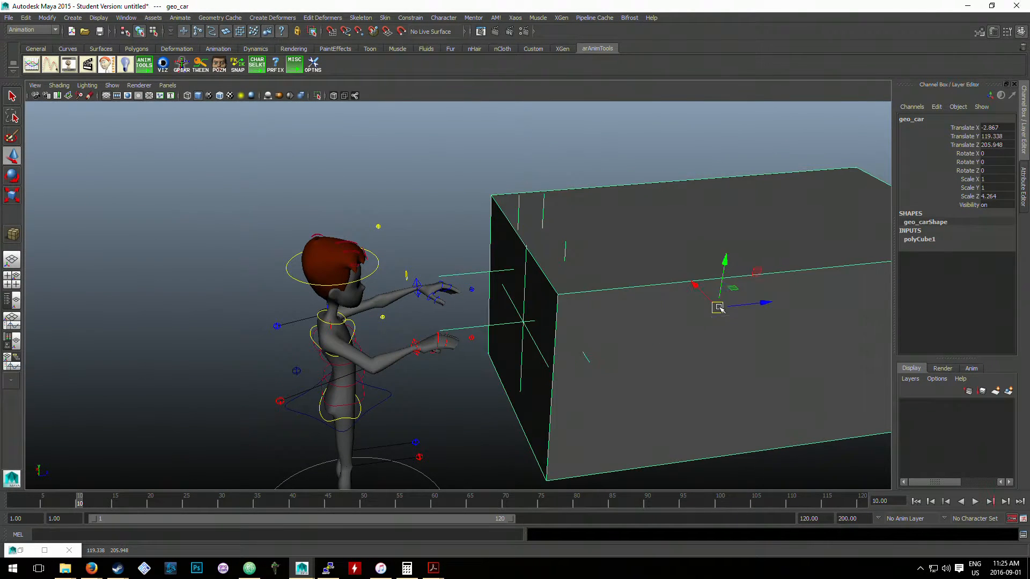
pyautogui.hotkey('ctrl', 'z')
# - Select the right arm control and expand stw_grp, stw_rig_all_grp and stw_rig_grp in the Outliner to look for it
pyautogui.click(20, 550)
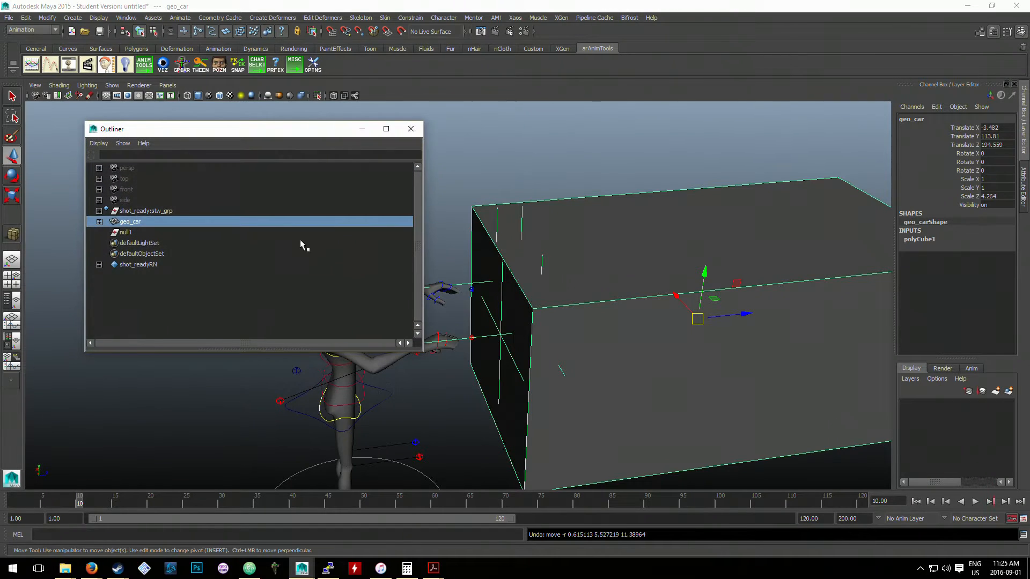
pyautogui.click(469, 336)
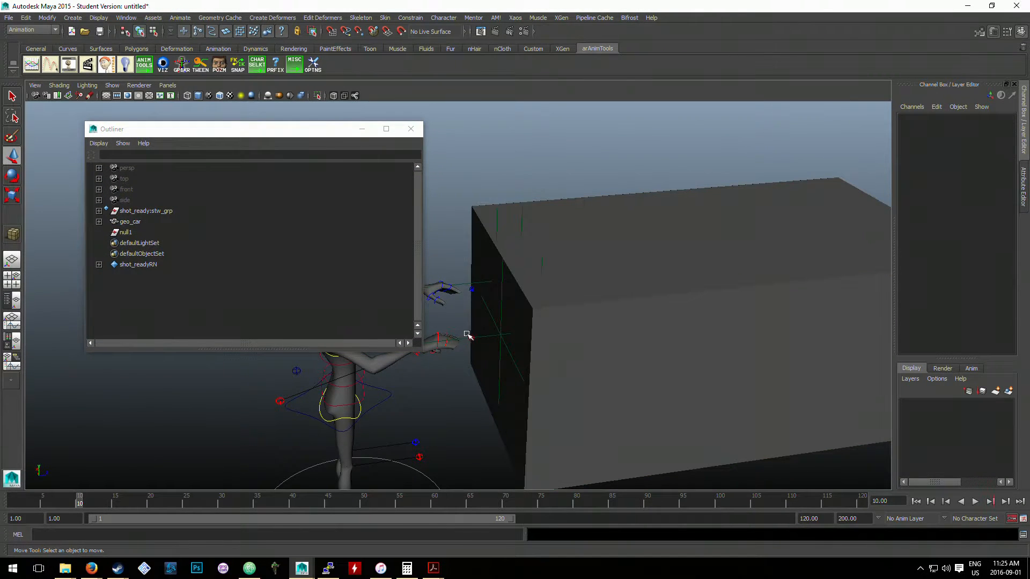
pyautogui.click(99, 211)
pyautogui.click(109, 232)
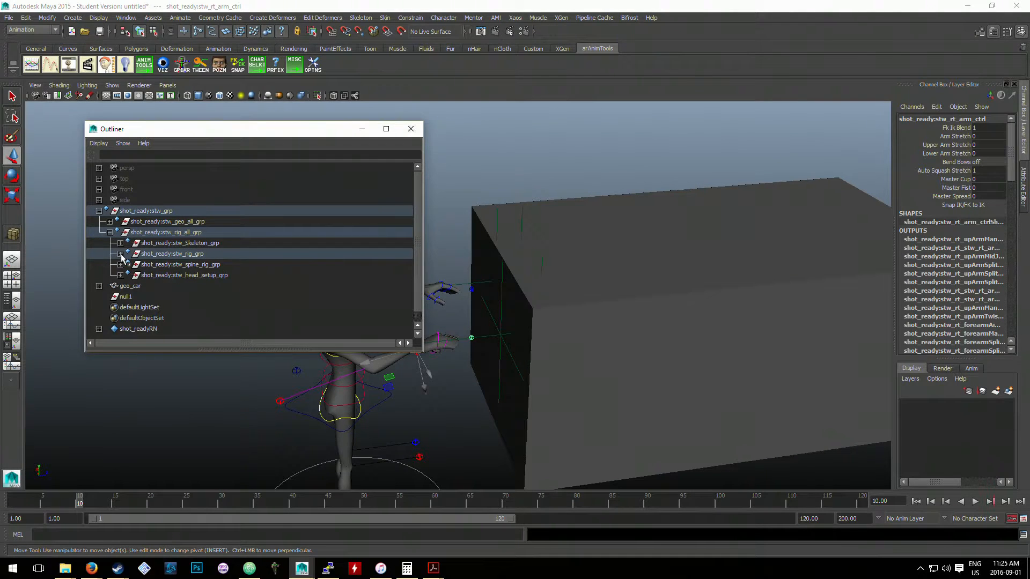
pyautogui.click(121, 256)
pyautogui.scroll(-5, 161, 281)
pyautogui.scroll(2, 157, 269)
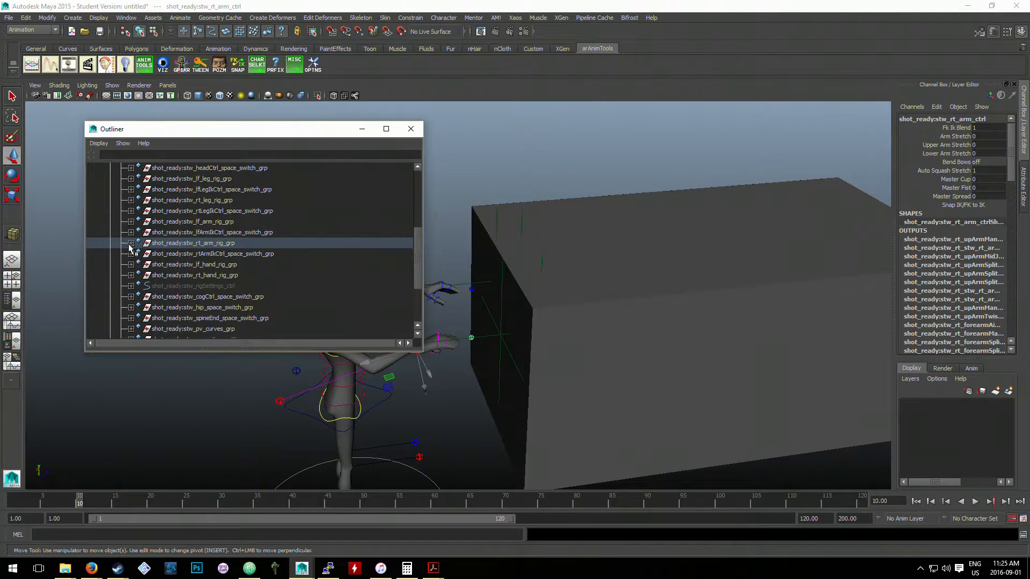
# - Trace stw_rt_arm_ctrl through stw_rt_arm_rig_grp and its hand control groups, then clear the selection and minimize the Outliner
pyautogui.click(131, 244)
pyautogui.scroll(-3, 143, 263)
pyautogui.click(143, 191)
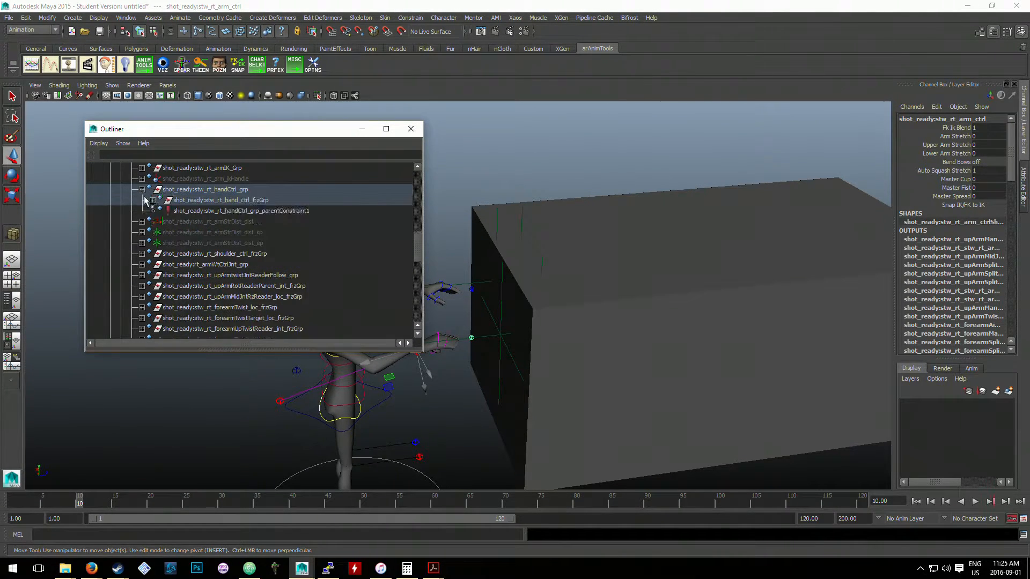
pyautogui.click(152, 200)
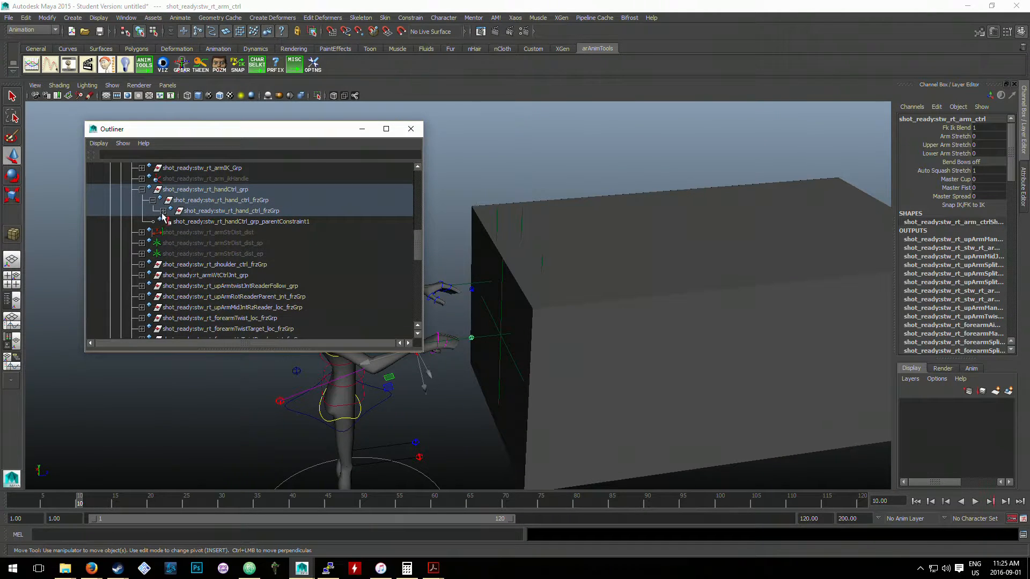
pyautogui.click(163, 211)
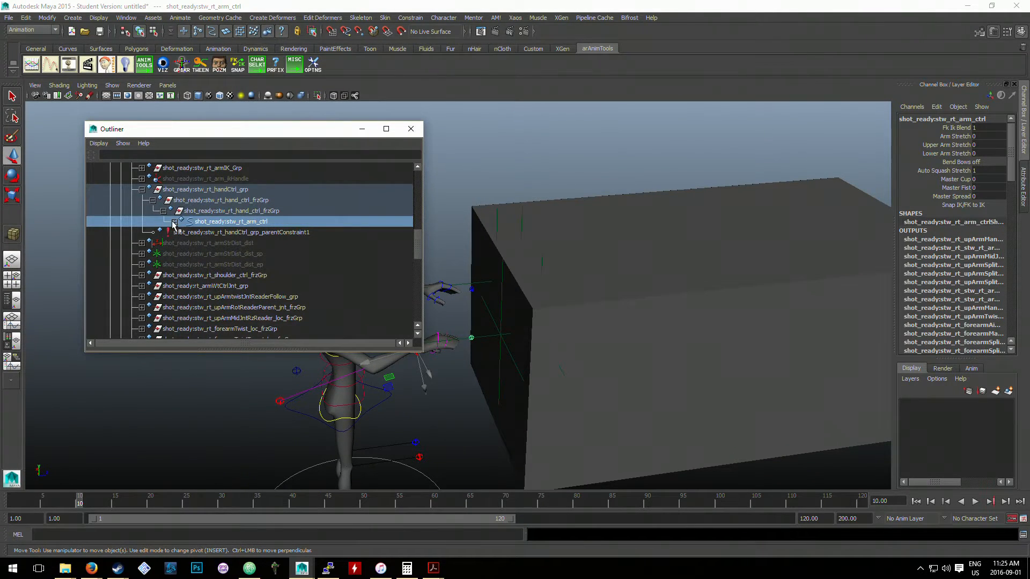
pyautogui.click(174, 222)
pyautogui.scroll(-10, 195, 234)
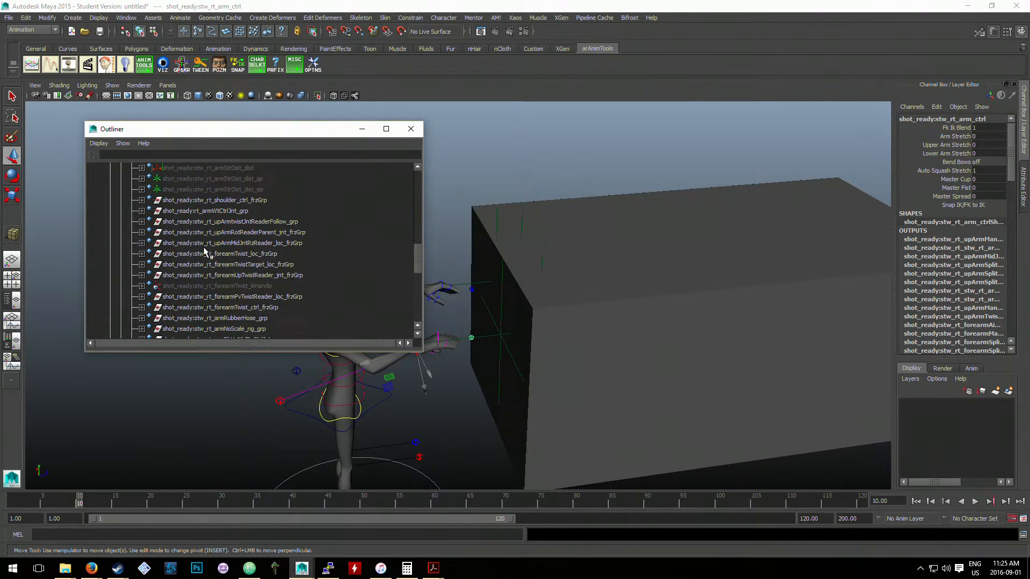
pyautogui.scroll(5, 204, 249)
pyautogui.click(468, 207)
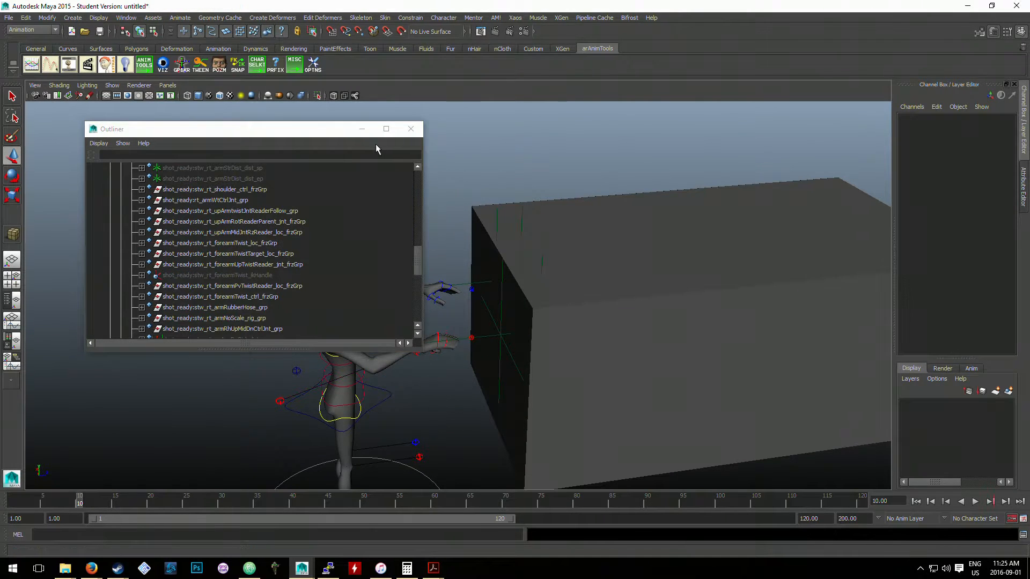
pyautogui.click(362, 130)
# - Test-move the left arm IK control and the car cube, undoing the moves
pyautogui.scroll(3, 490, 240)
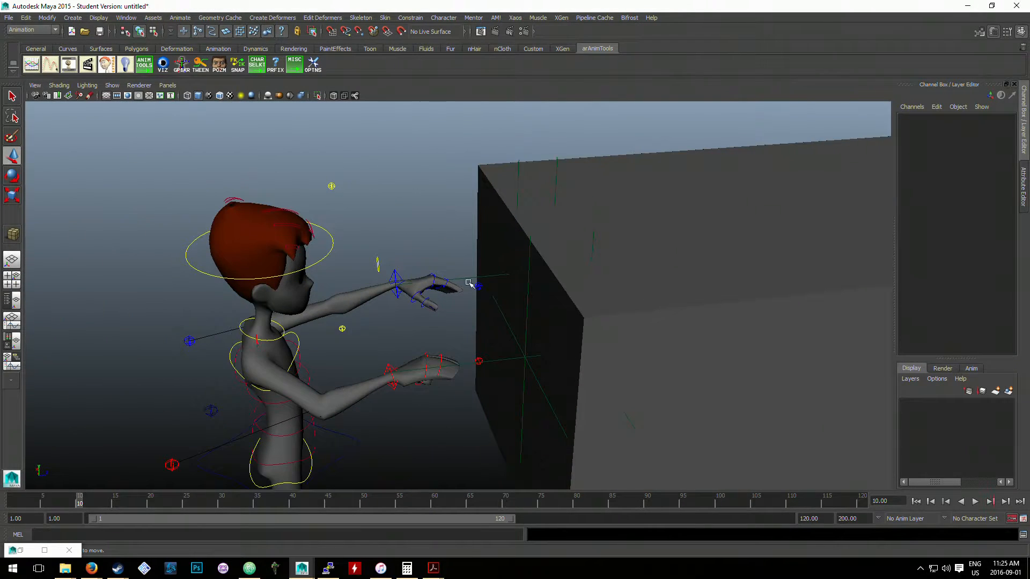
pyautogui.click(395, 282)
pyautogui.moveTo(395, 283); pyautogui.dragTo(365, 285)
pyautogui.click(481, 275)
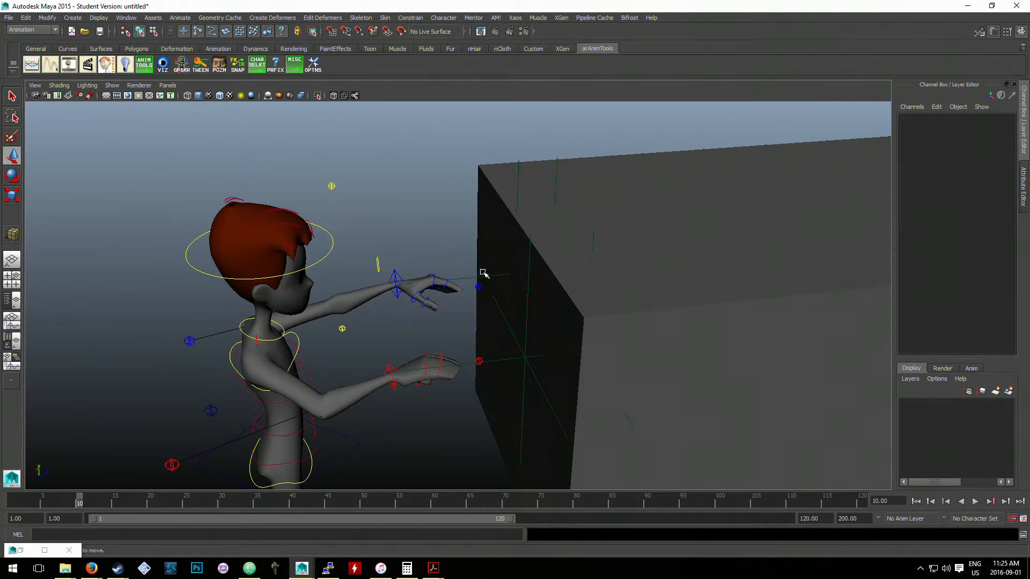
pyautogui.moveTo(811, 330); pyautogui.dragTo(734, 307)
pyautogui.hotkey('ctrl', 'z')
# - Parent-constrain locator3 to the left arm IK control stw_lf_arm_ik_ctrl
pyautogui.click(408, 265)
pyautogui.click(396, 275)
pyautogui.scroll(1, 475, 273)
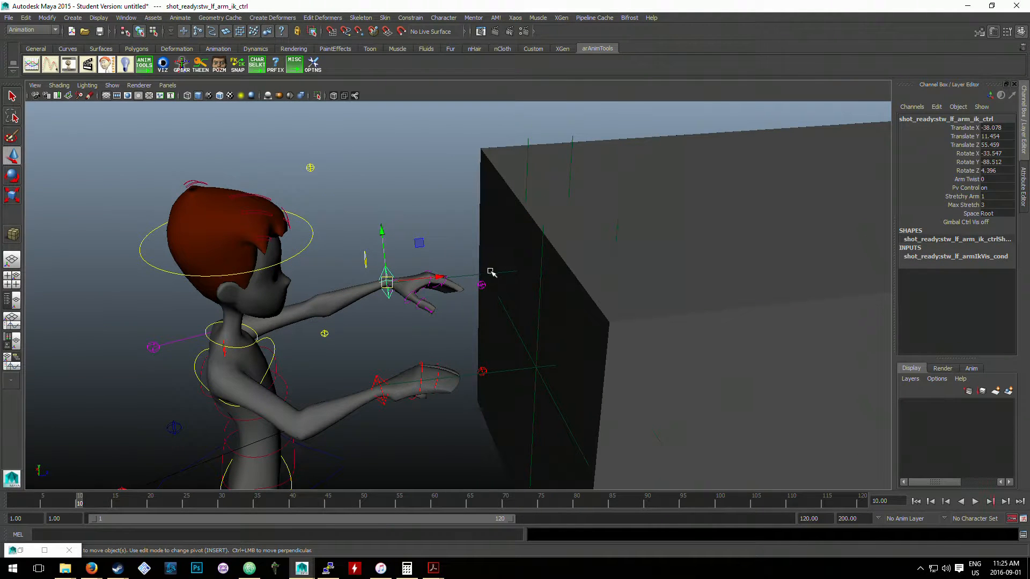
pyautogui.keyDown('shift'); pyautogui.click(497, 275); pyautogui.keyUp('shift')
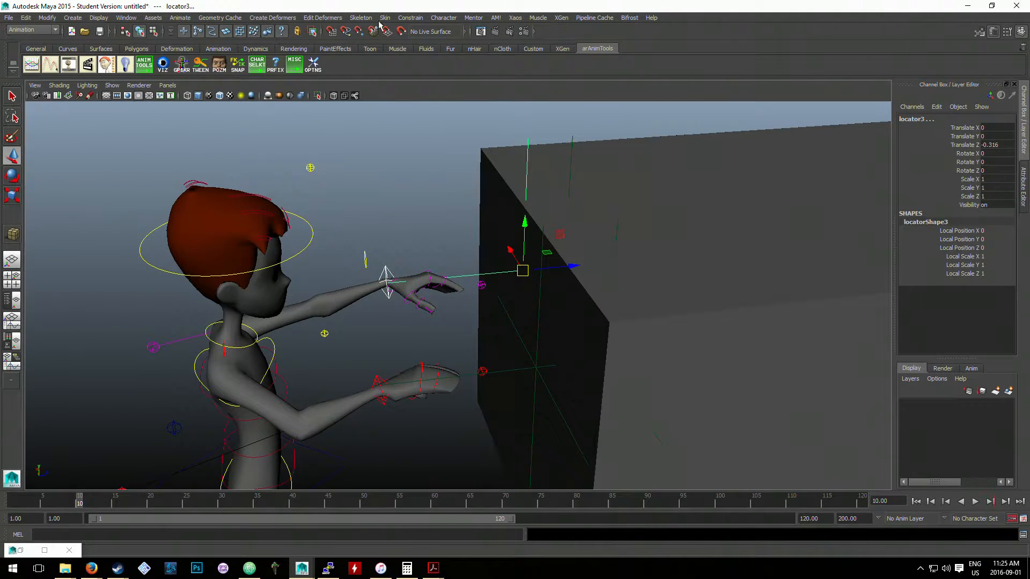
pyautogui.click(416, 18)
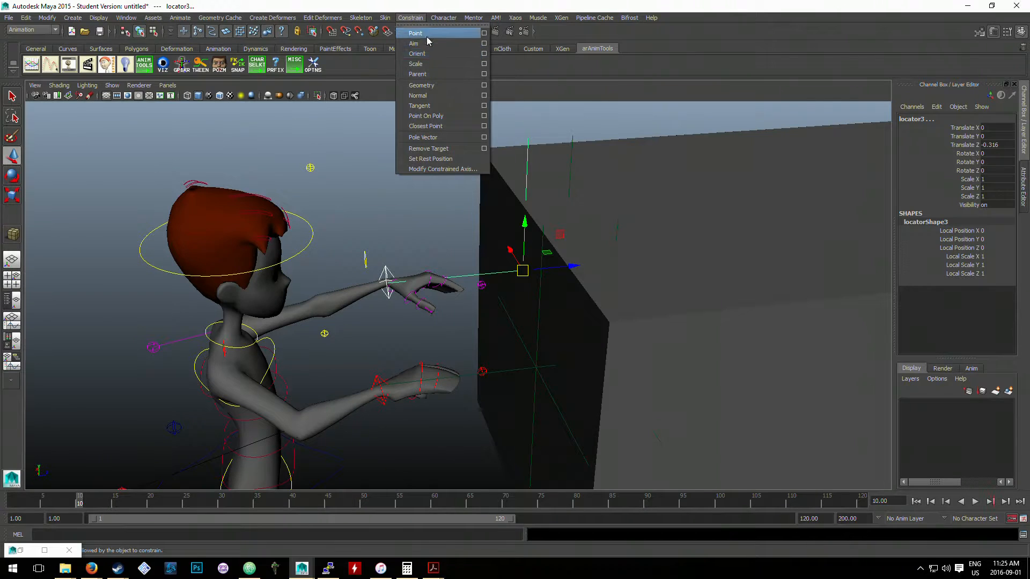
pyautogui.click(426, 75)
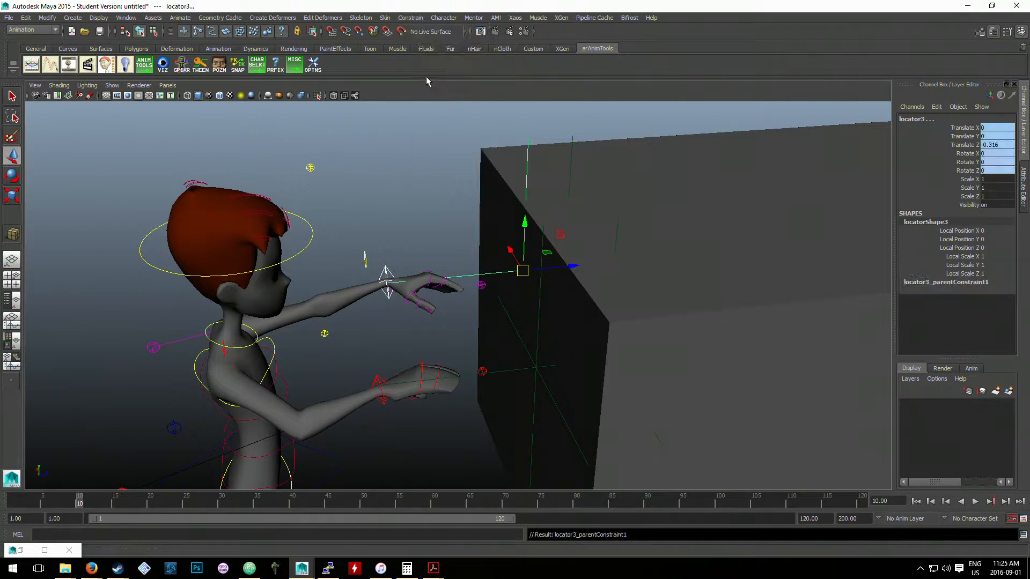
# - Parent-constrain locator1 to the right arm IK control
pyautogui.click(402, 357)
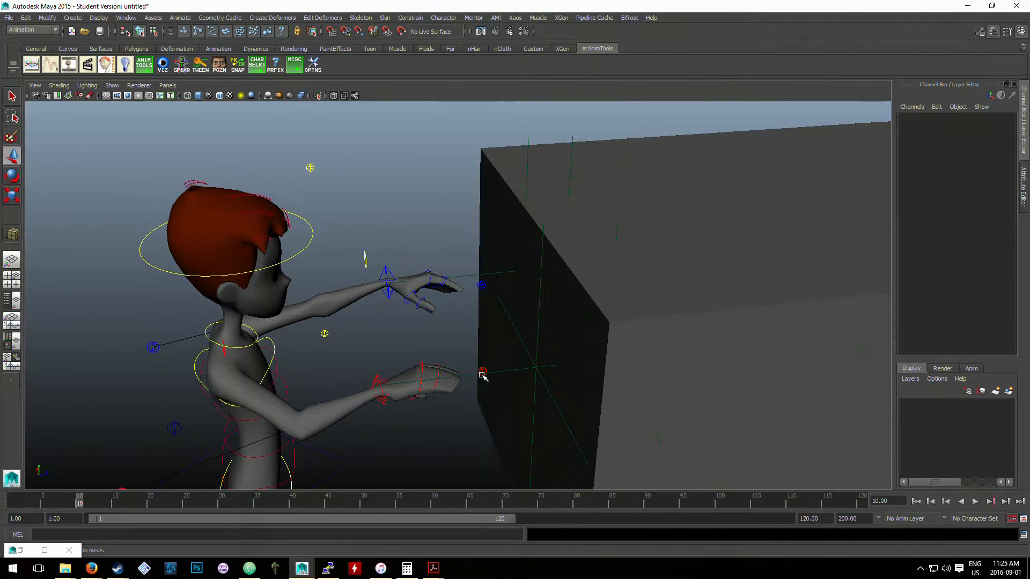
pyautogui.click(377, 372)
pyautogui.click(496, 372)
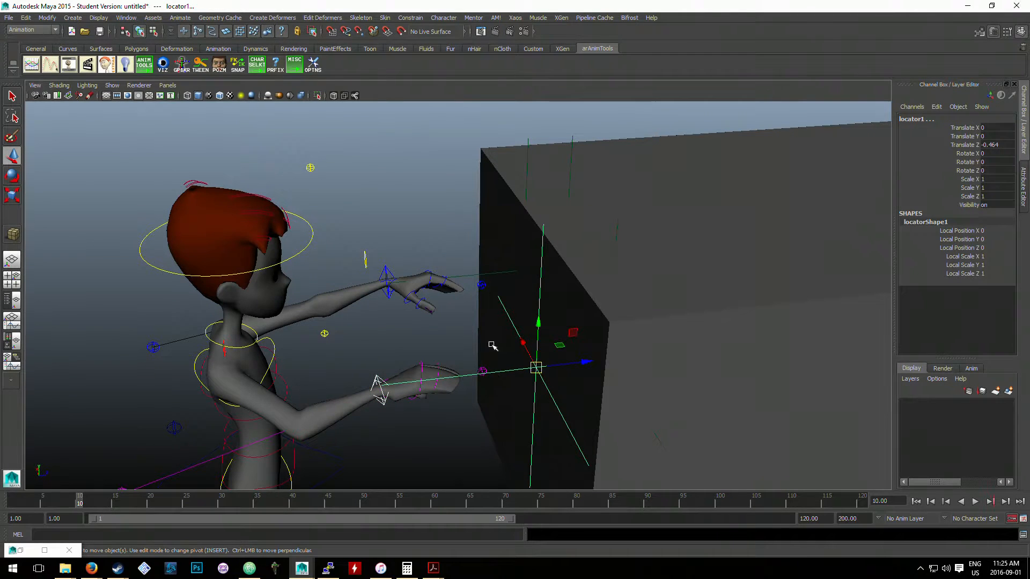
pyautogui.click(409, 18)
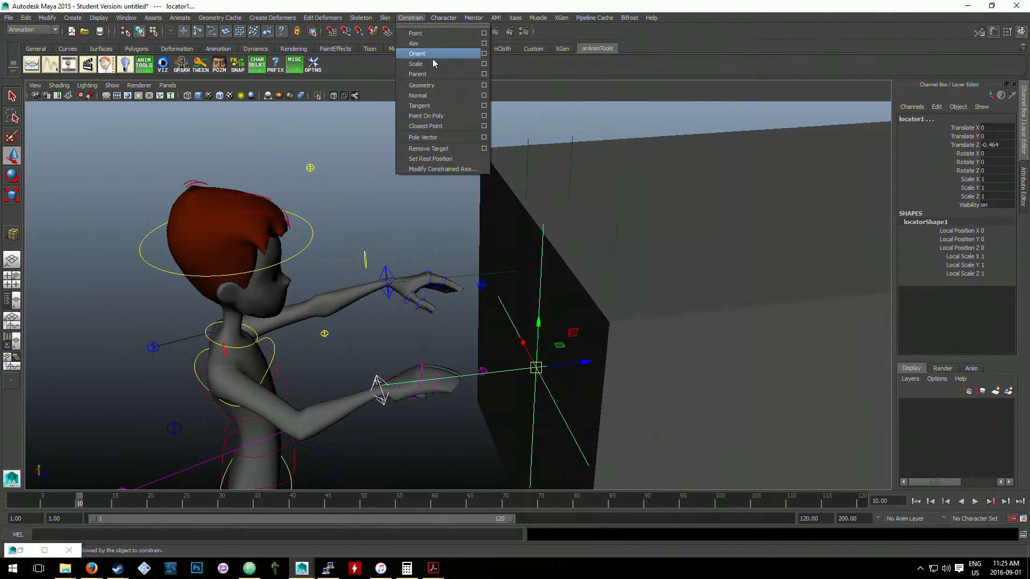
pyautogui.click(417, 74)
# - Test the constraint by moving the left arm IK control toward the car to about Translate Z 72.72, and undo it
pyautogui.scroll(-6, 600, 167)
pyautogui.click(461, 252)
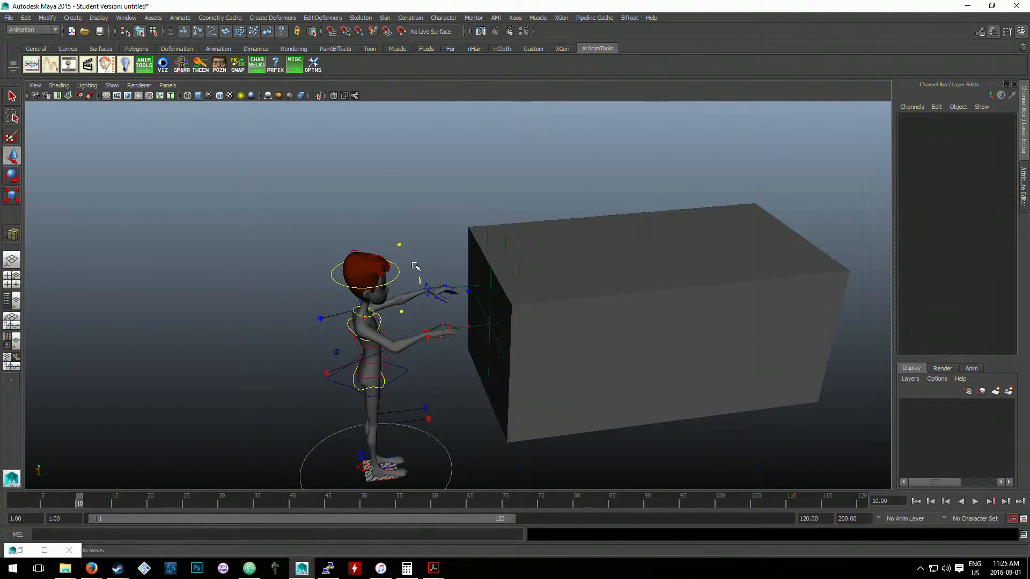
pyautogui.click(423, 286)
pyautogui.moveTo(422, 289)
pyautogui.mouseDown()
pyautogui.moveTo(415, 286)
pyautogui.moveTo(437, 285)
pyautogui.mouseUp()
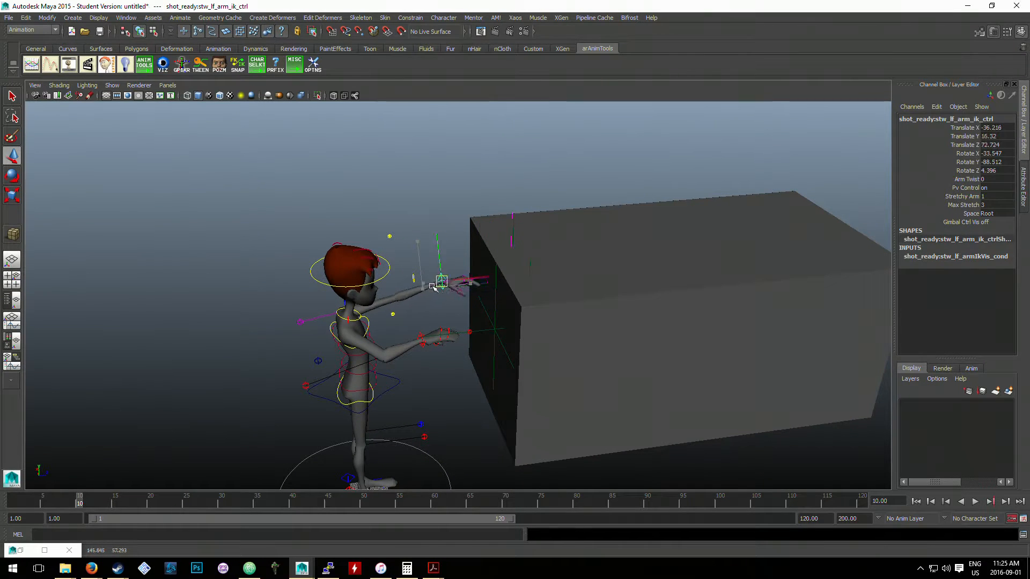
pyautogui.hotkey('ctrl', 'z')
# - Test-move the car cube and pull the left arm IK control back, undo the moves, and reselect the car cube
pyautogui.click(585, 265)
pyautogui.keyDown('alt'); pyautogui.moveTo(584, 265); pyautogui.dragTo(542, 227); pyautogui.keyUp('alt')
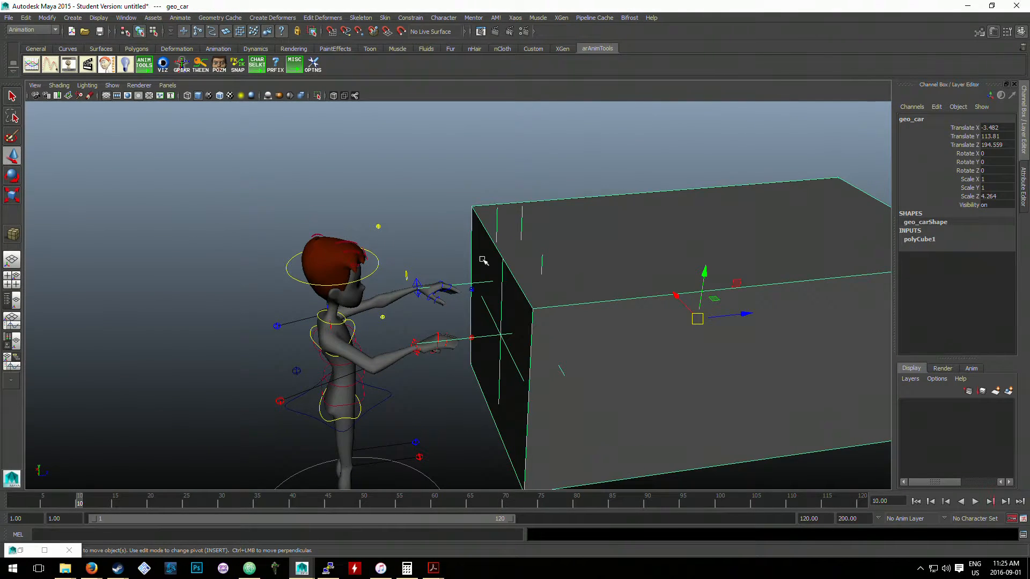
pyautogui.click(423, 259)
pyautogui.click(418, 289)
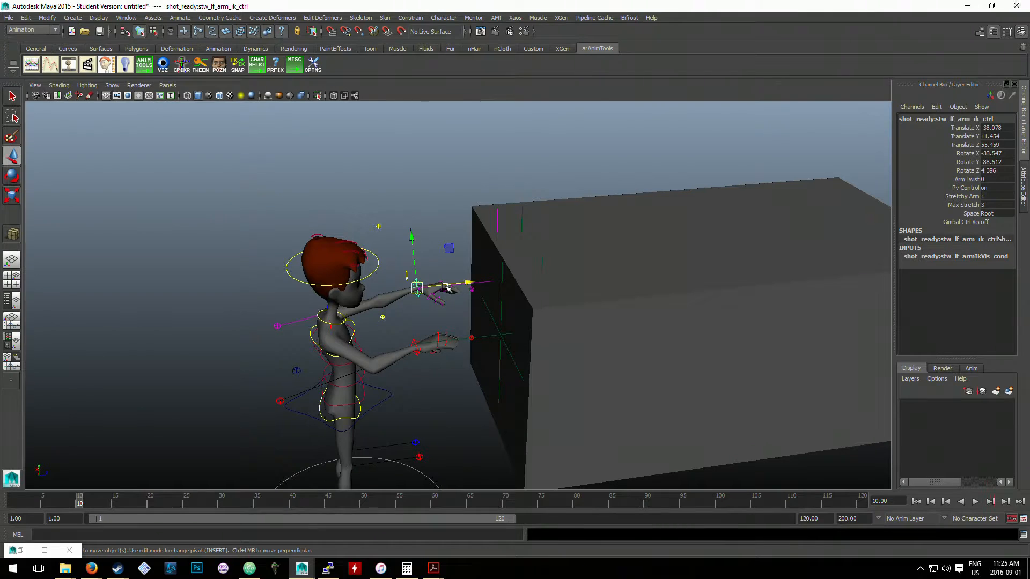
pyautogui.moveTo(445, 288); pyautogui.dragTo(406, 293)
pyautogui.hotkey('ctrl', 'z')
pyautogui.click(531, 216)
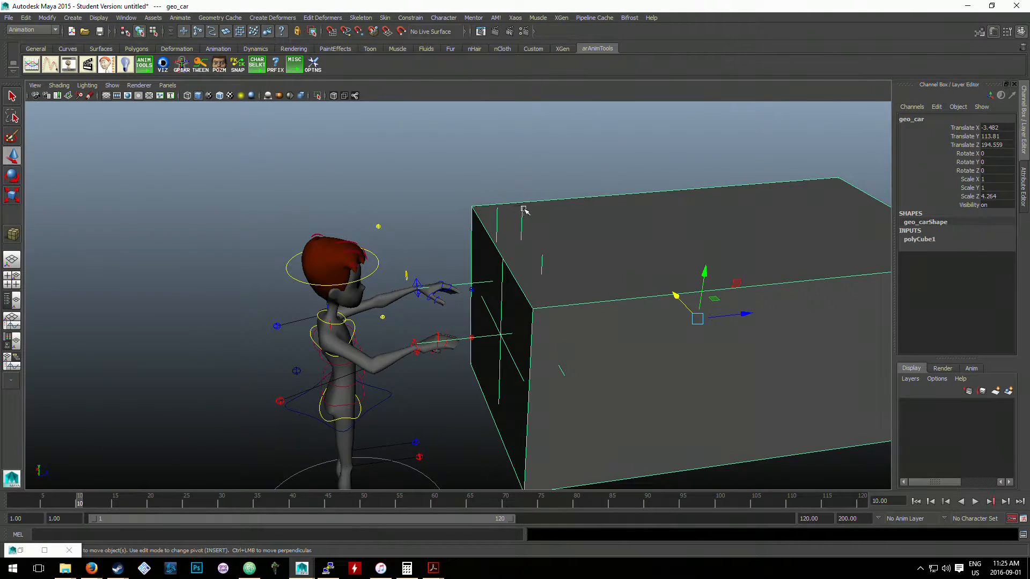
# - Try to parent locator4 under locator3
pyautogui.click(523, 211)
pyautogui.click(496, 214)
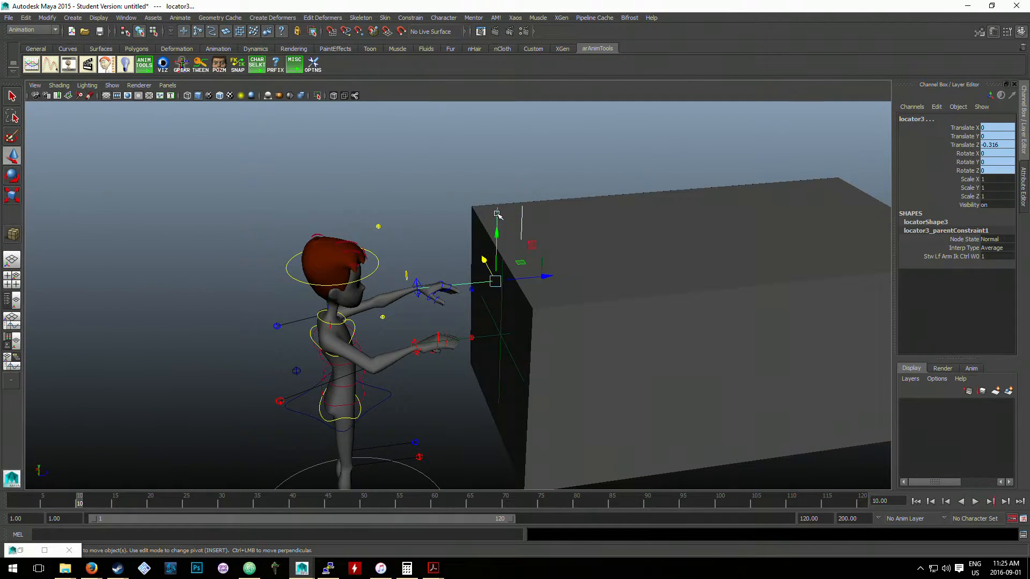
pyautogui.press('p')
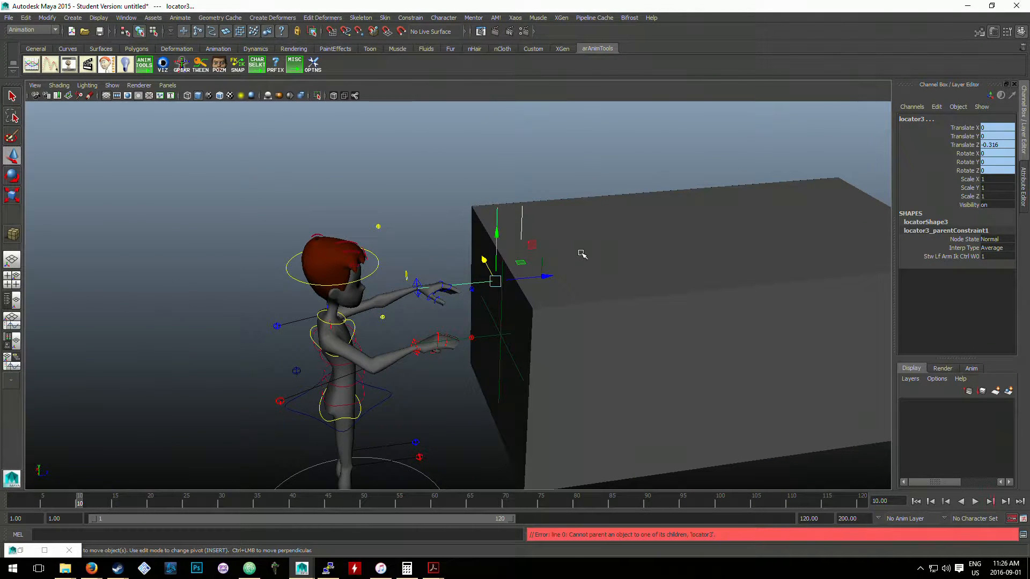
# - Unparent locator4 from the car cube and retry parenting it under locator3
pyautogui.scroll(3, 582, 254)
pyautogui.click(513, 198)
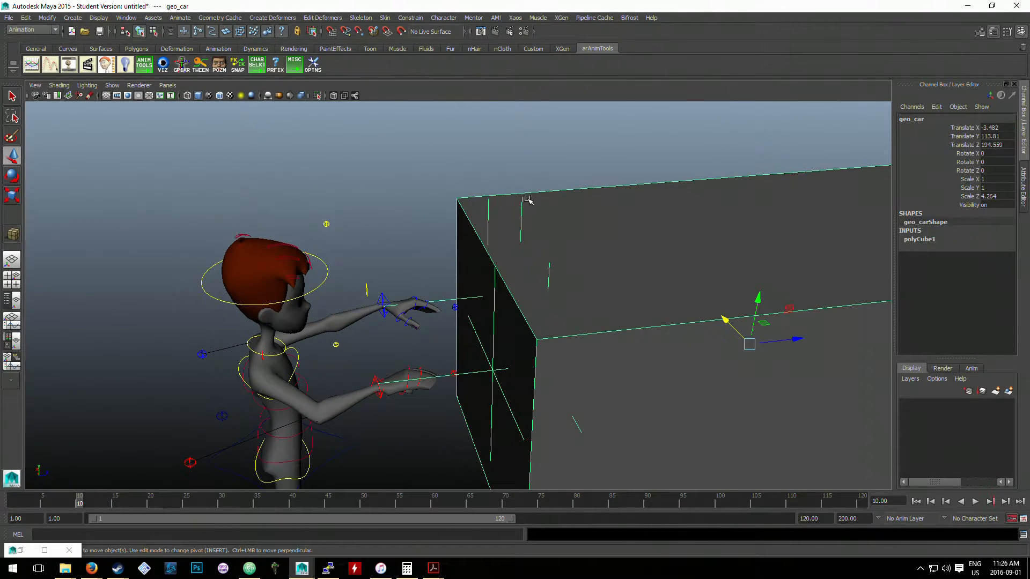
pyautogui.click(520, 202)
pyautogui.click(523, 191)
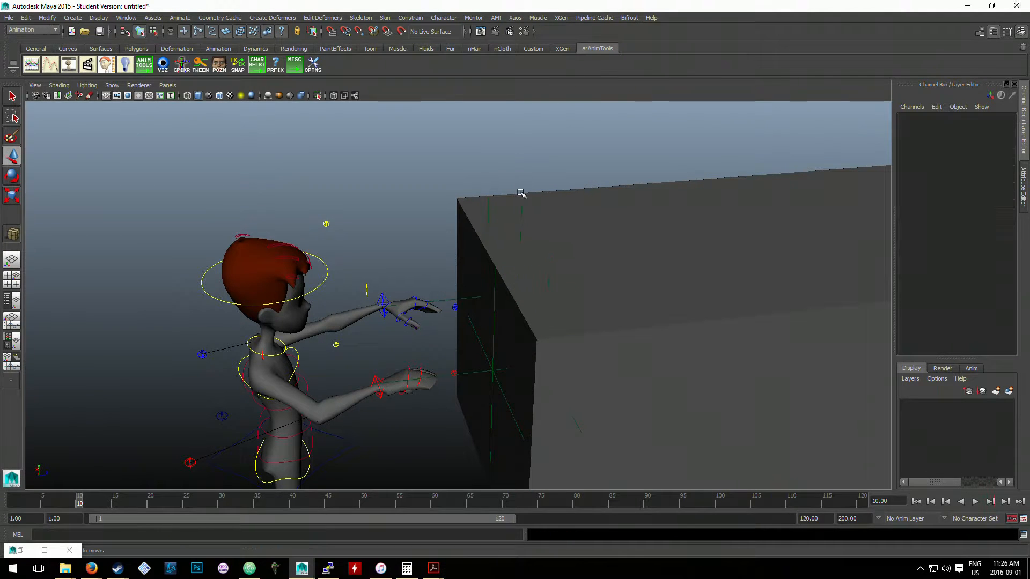
pyautogui.click(523, 203)
pyautogui.click(524, 186)
pyautogui.click(520, 207)
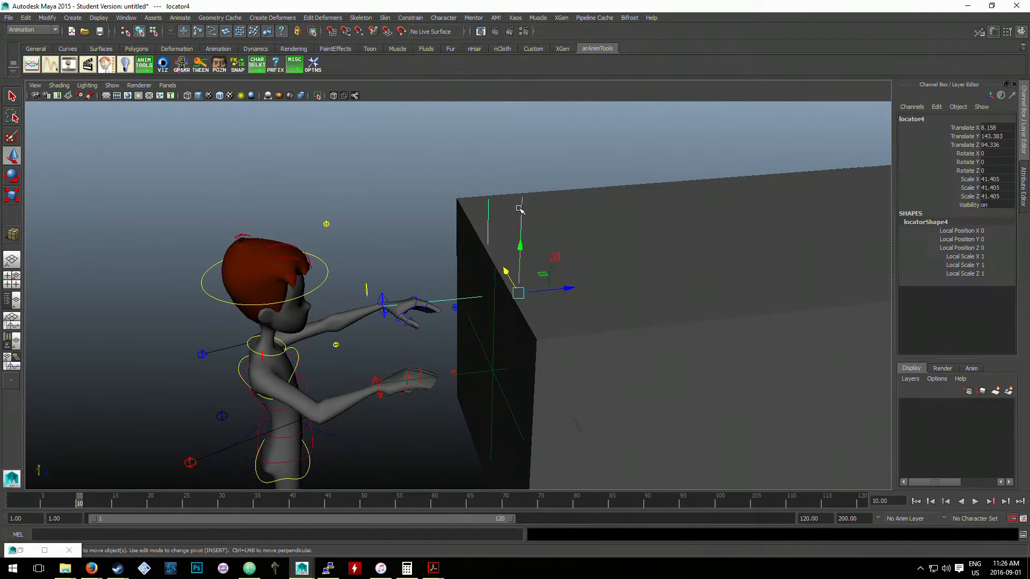
pyautogui.keyDown('shift'); pyautogui.click(490, 209); pyautogui.keyUp('shift')
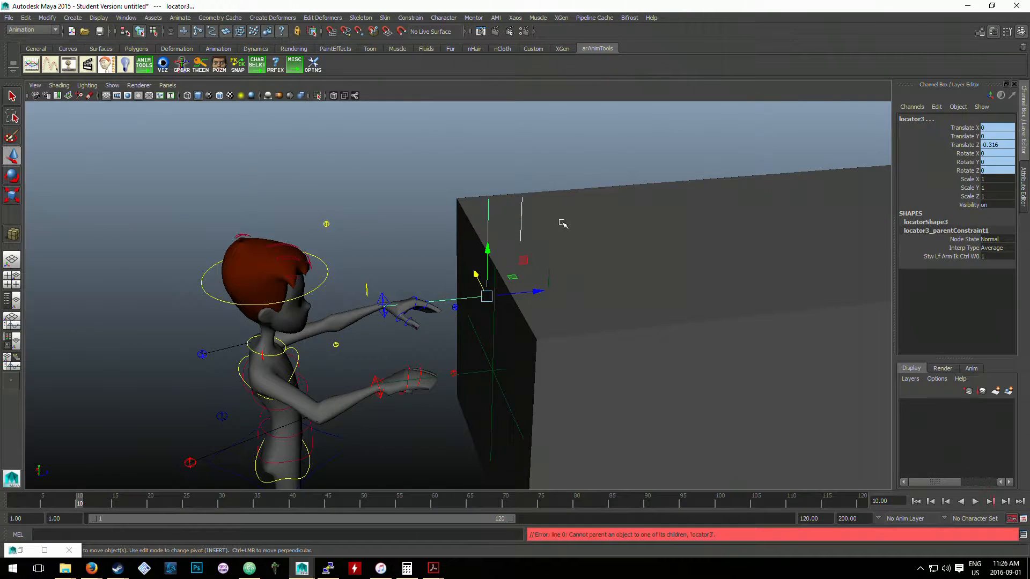
# - Test-move the left arm IK control away from the car cube and undo the move
pyautogui.click(564, 227)
pyautogui.click(388, 295)
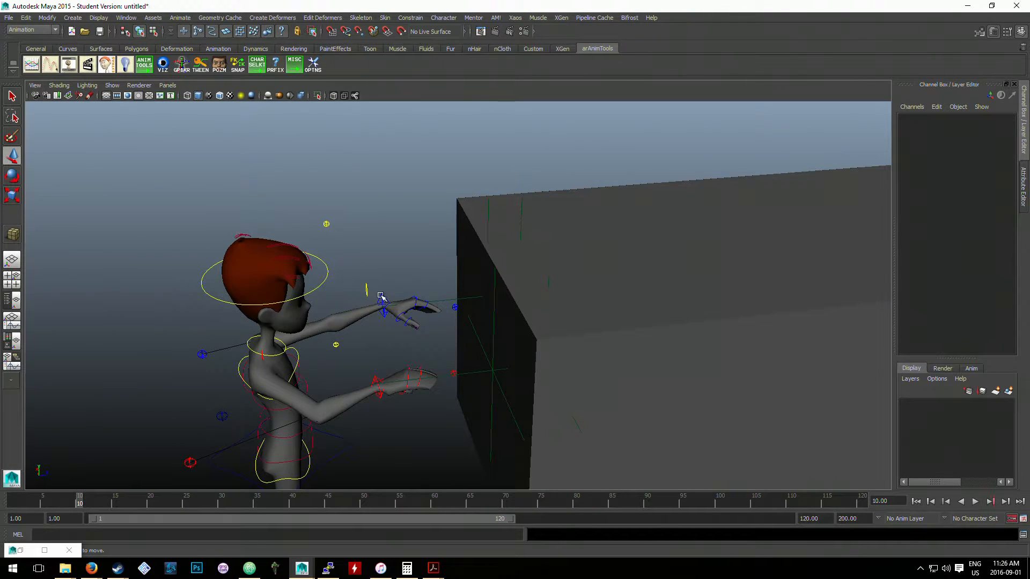
pyautogui.click(381, 298)
pyautogui.moveTo(383, 306); pyautogui.dragTo(313, 309)
pyautogui.hotkey('ctrl', 'z')
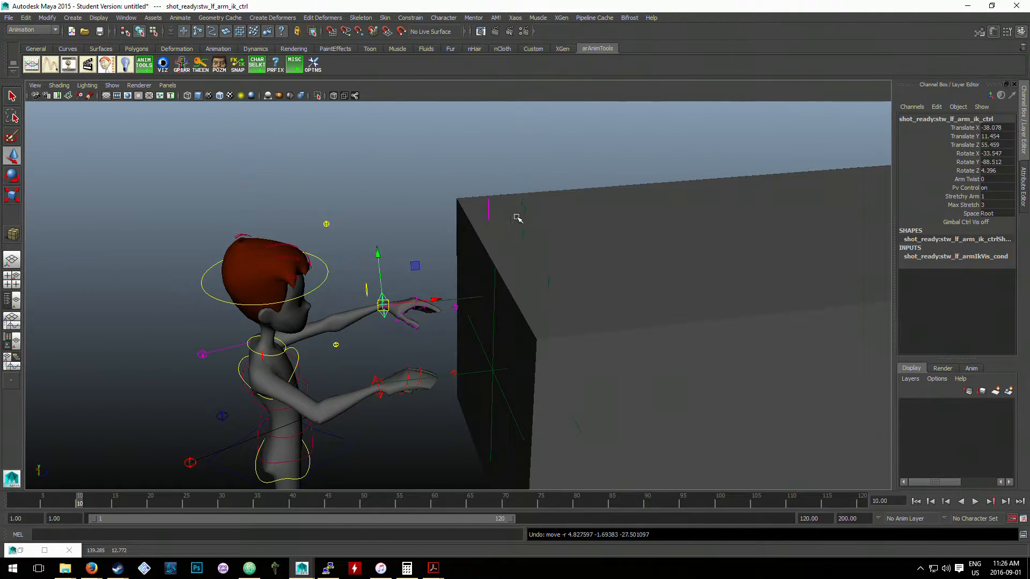
# - Try to unparent locator4 to the world
pyautogui.click(524, 204)
pyautogui.click(521, 202)
pyautogui.click(512, 189)
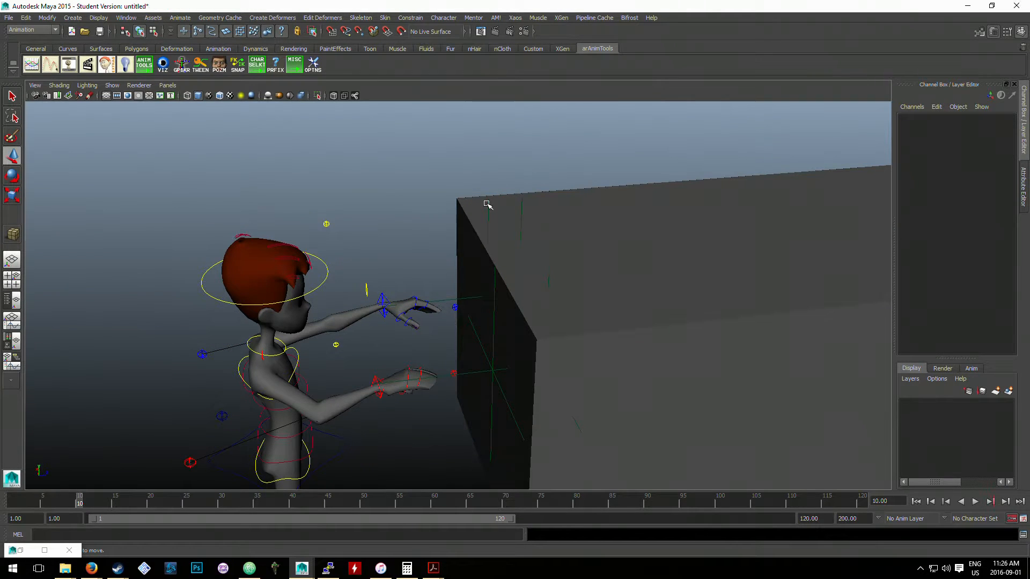
pyautogui.click(487, 203)
pyautogui.click(520, 204)
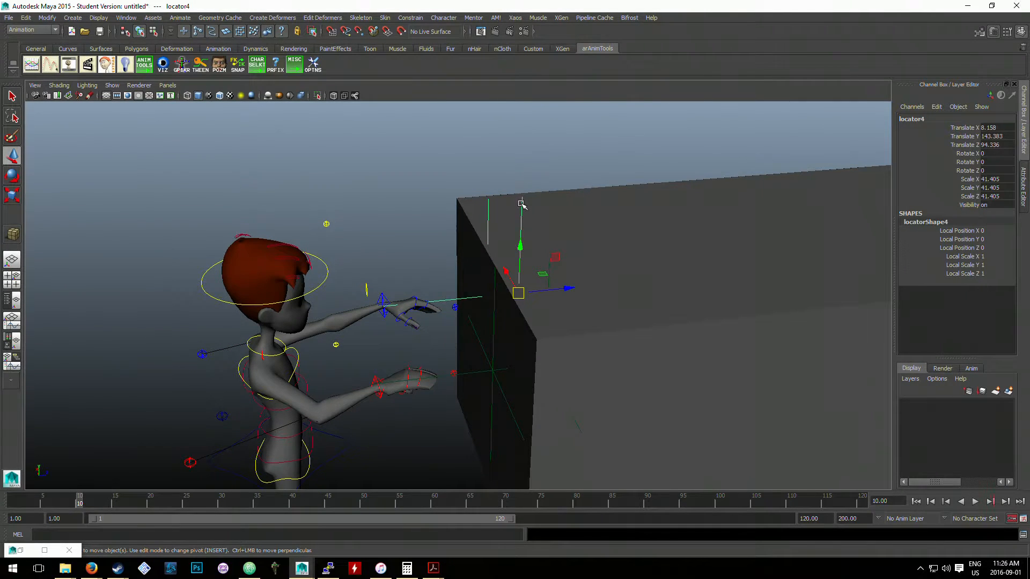
pyautogui.hotkey('shift', 'p')
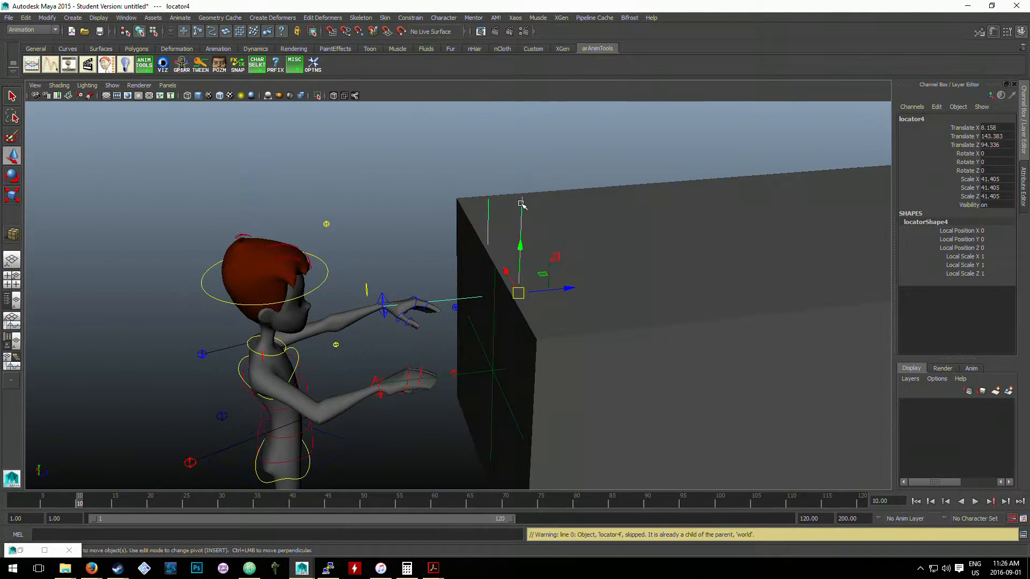
# - Test-move locator4 up and along the car cube to about Translate Y 156.3 and Z 131, and undo the move
pyautogui.click(527, 205)
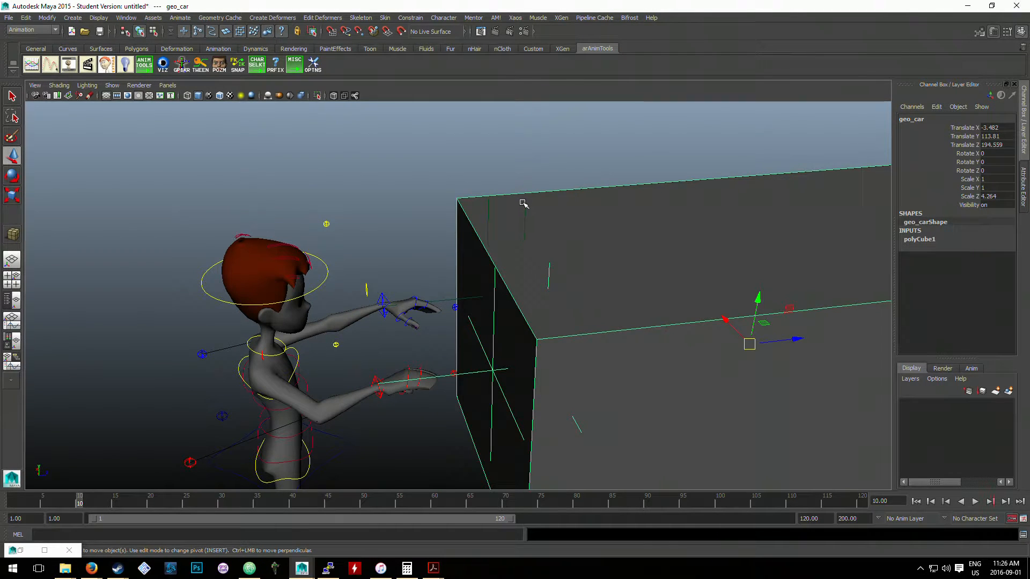
pyautogui.click(521, 203)
pyautogui.moveTo(518, 292); pyautogui.dragTo(605, 253)
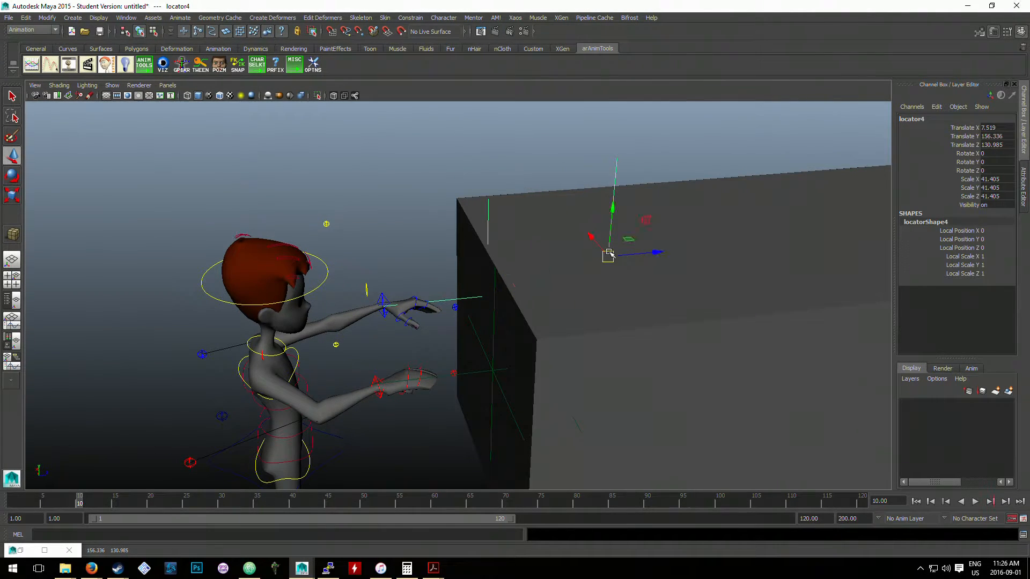
pyautogui.hotkey('ctrl', 'z')
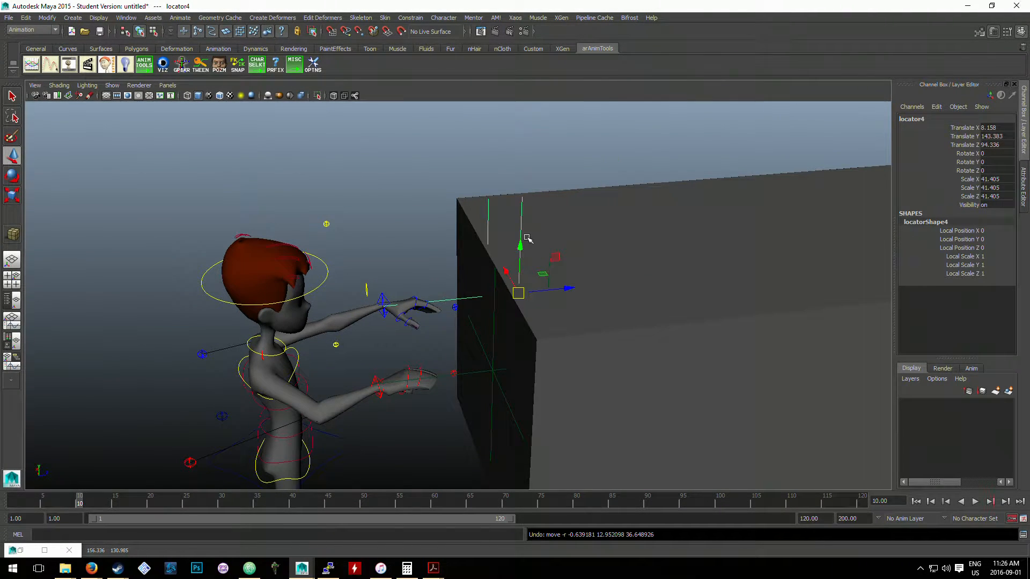
# - Unparent locator3 from locator4 and parent locator4 under locator3 instead
pyautogui.keyDown('shift'); pyautogui.click(488, 208); pyautogui.keyUp('shift')
pyautogui.hotkey('shift', 'p')
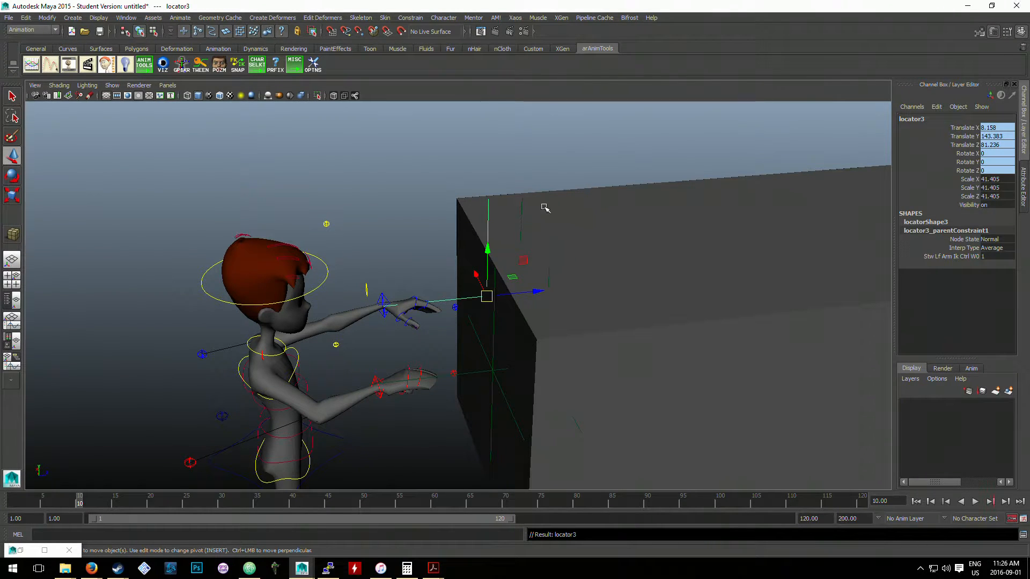
pyautogui.click(520, 211)
pyautogui.click(522, 213)
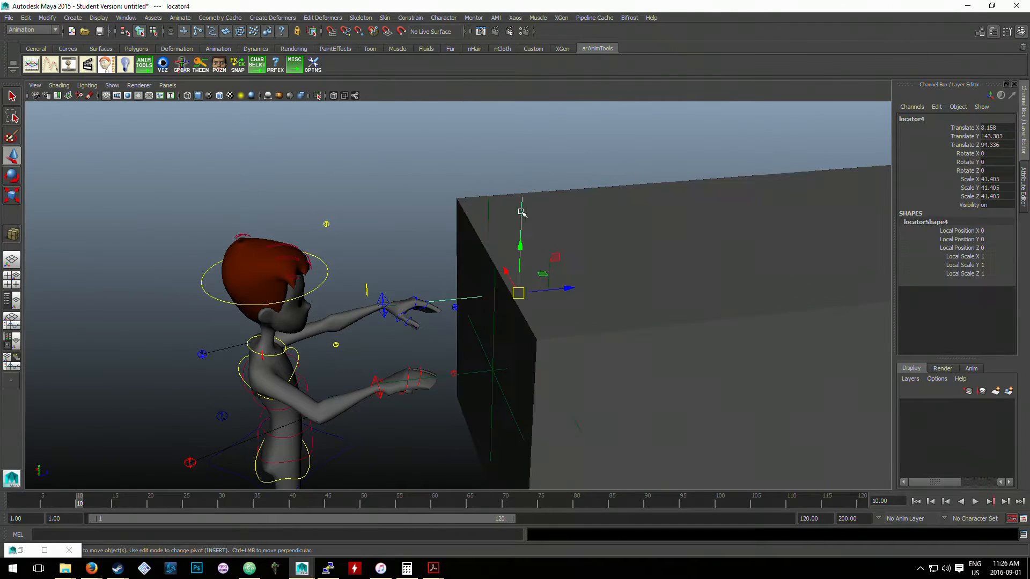
pyautogui.click(488, 199)
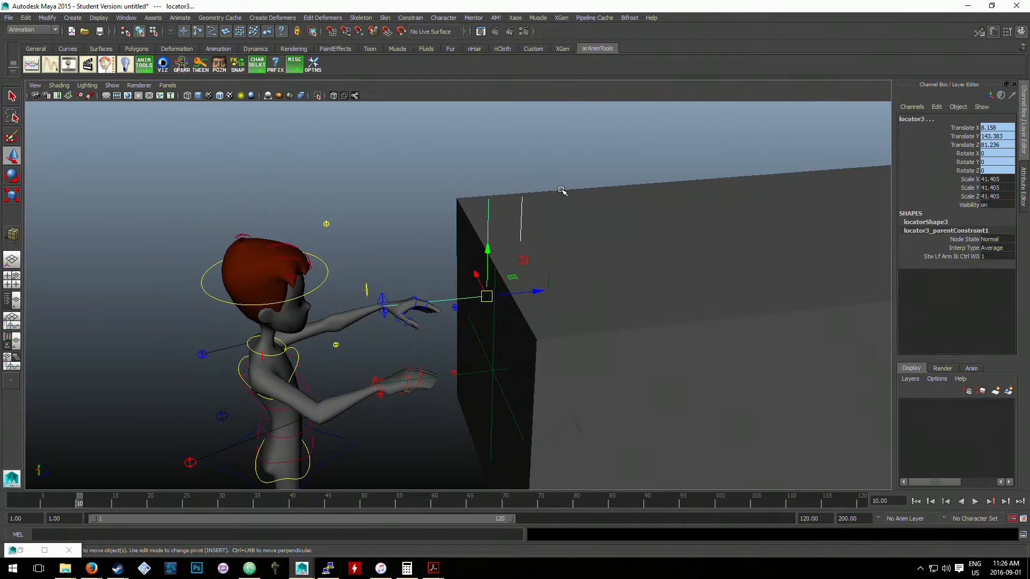
pyautogui.click(517, 209)
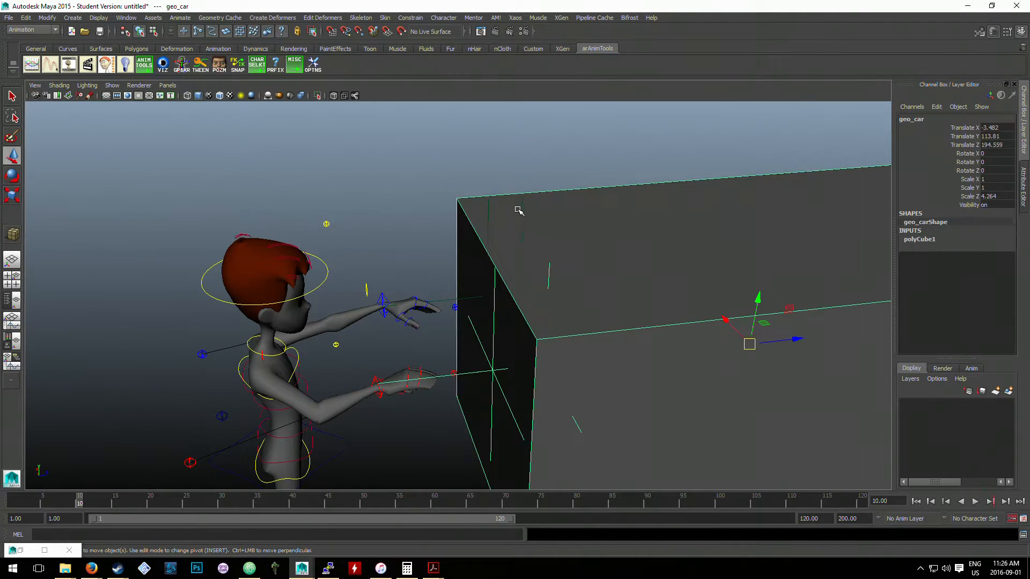
pyautogui.click(519, 209)
pyautogui.keyDown('shift'); pyautogui.click(488, 212); pyautogui.keyUp('shift')
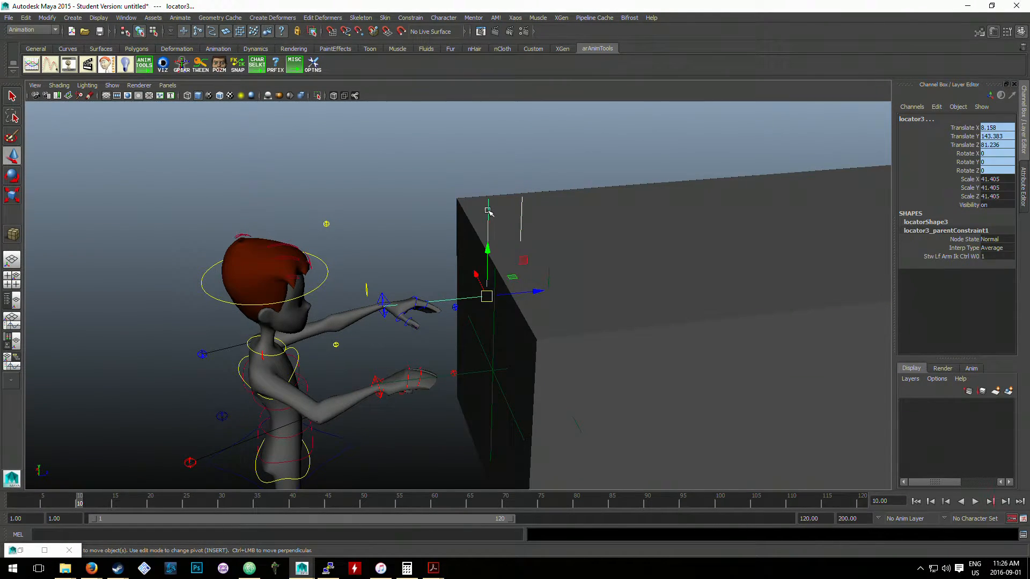
# - Test-move the right arm IK control away from the car cube and undo the move
pyautogui.click(548, 270)
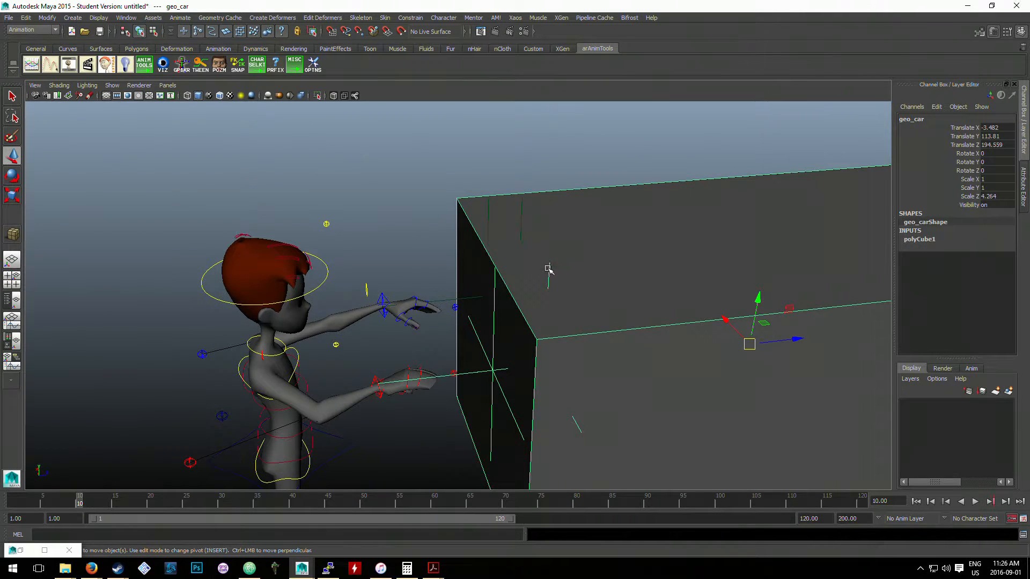
pyautogui.click(542, 215)
pyautogui.click(549, 272)
pyautogui.click(373, 386)
pyautogui.moveTo(377, 387); pyautogui.dragTo(306, 382)
pyautogui.hotkey('ctrl', 'z')
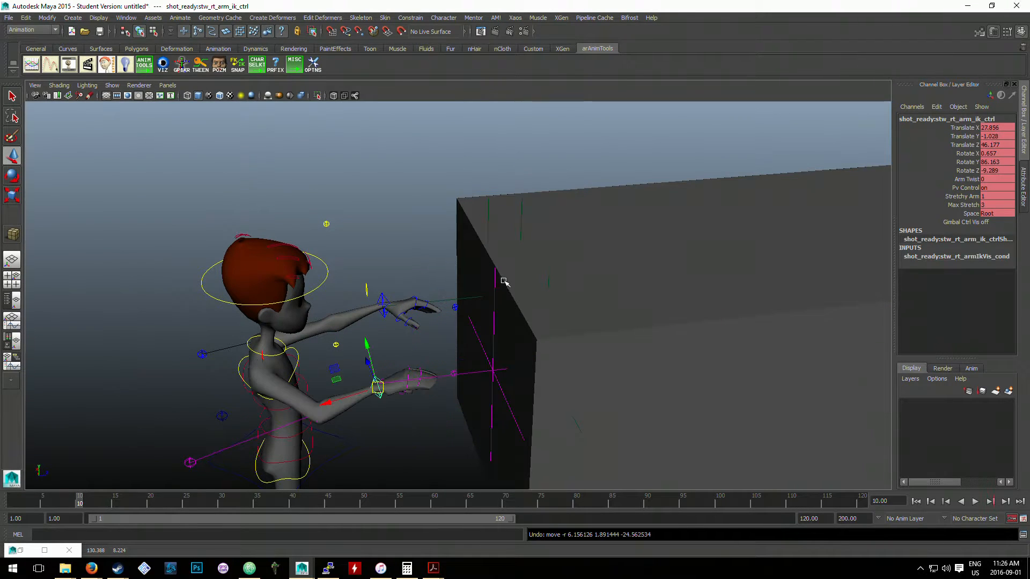
# - Unparent locator1 so it sits at world level
pyautogui.click(549, 271)
pyautogui.keyDown('shift'); pyautogui.click(496, 297); pyautogui.keyUp('shift')
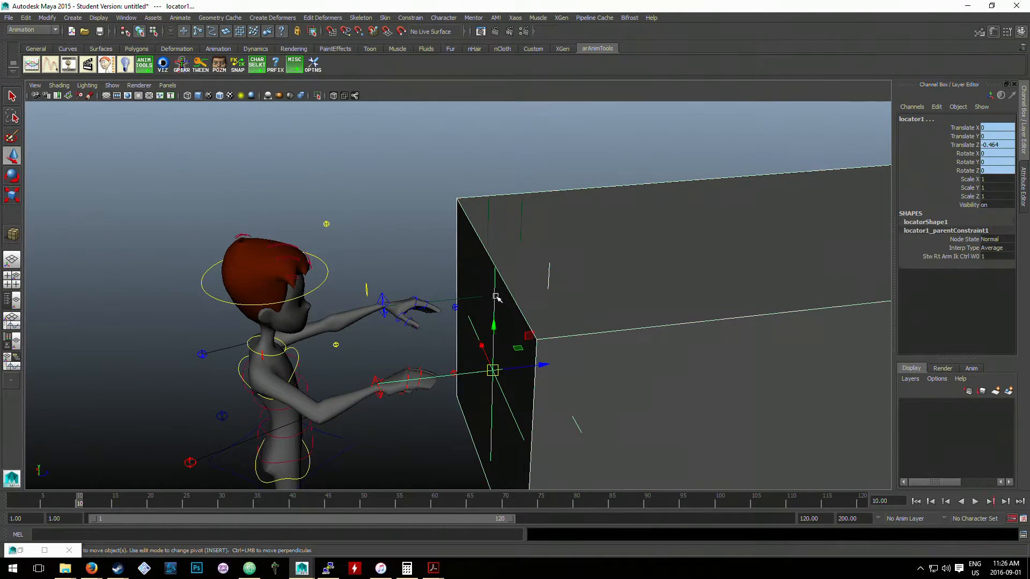
pyautogui.hotkey('shift', 'p')
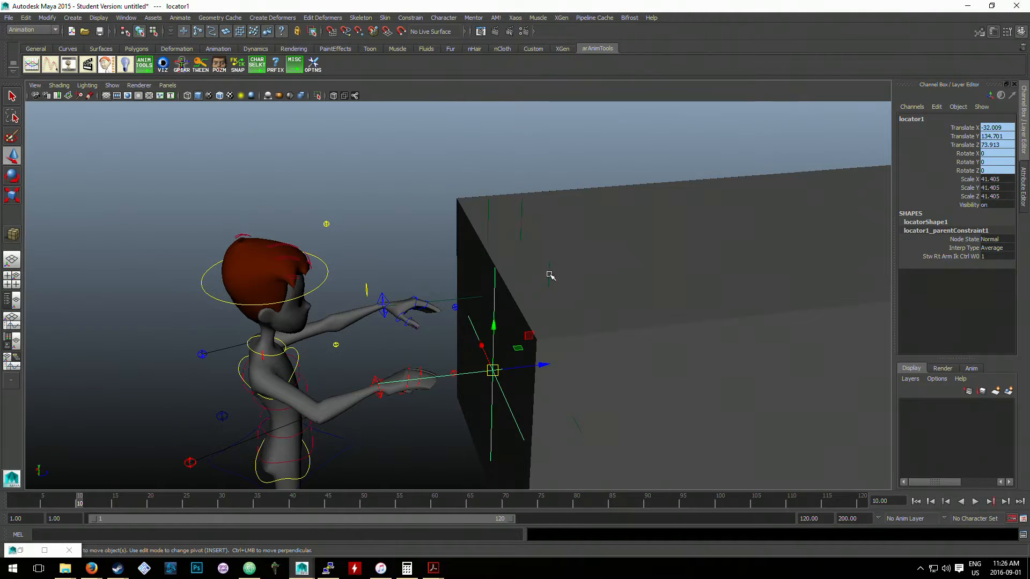
# - Check the selections of locator3 and locator4, and parent the car cube geo_car under locator1
pyautogui.click(552, 278)
pyautogui.click(440, 231)
pyautogui.keyDown('alt'); pyautogui.moveTo(443, 232); pyautogui.dragTo(479, 291); pyautogui.keyUp('alt')
pyautogui.click(477, 290)
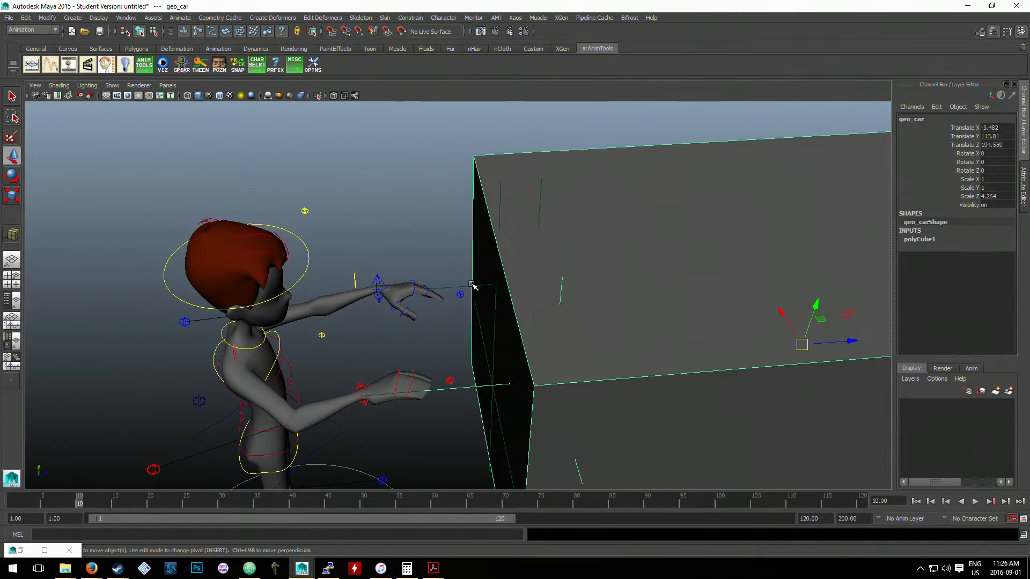
pyautogui.click(471, 284)
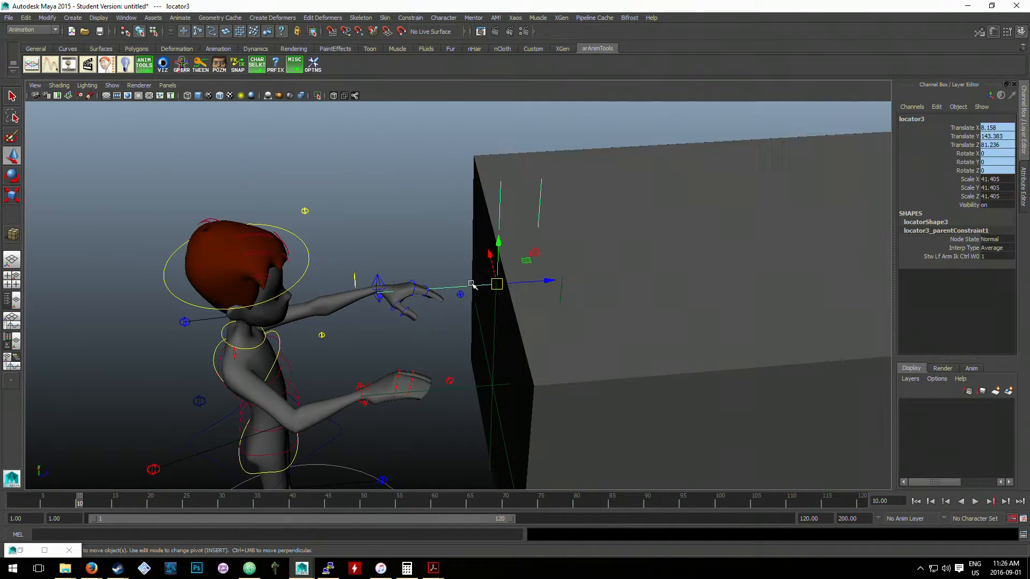
pyautogui.click(540, 200)
pyautogui.click(541, 196)
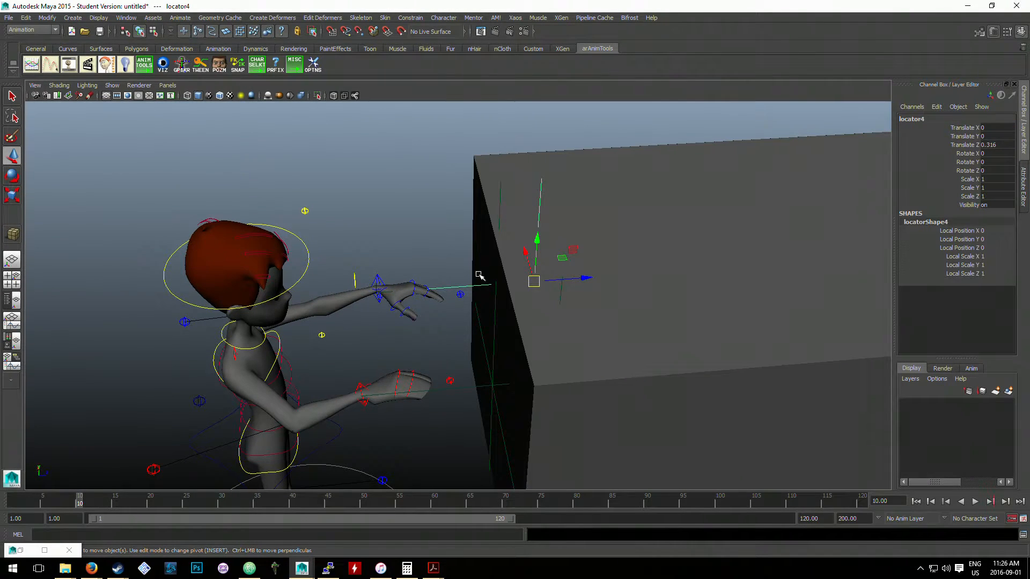
pyautogui.click(562, 295)
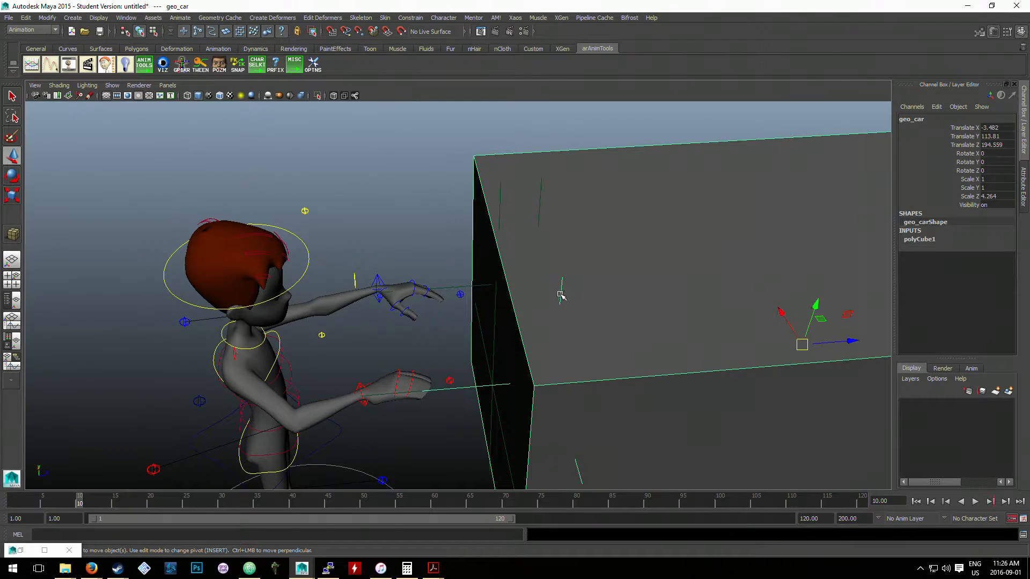
pyautogui.keyDown('shift'); pyautogui.click(494, 337); pyautogui.keyUp('shift')
pyautogui.press('p')
# - Parent locator4 under the car cube geo_car
pyautogui.keyDown('alt'); pyautogui.moveTo(632, 302); pyautogui.dragTo(600, 256, button='right'); pyautogui.keyUp('alt')
pyautogui.click(579, 179)
pyautogui.click(595, 250)
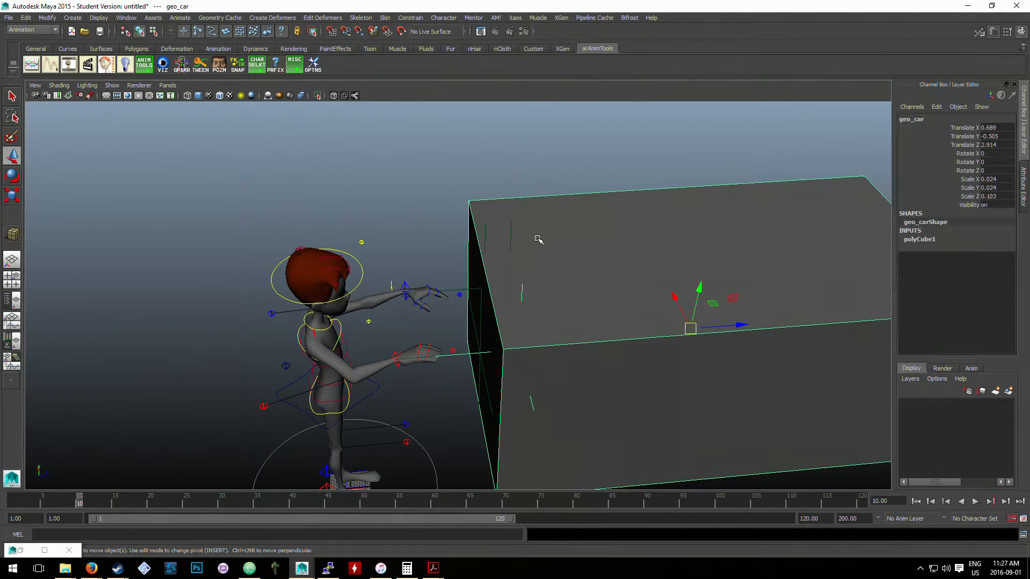
pyautogui.click(512, 232)
pyautogui.click(574, 232)
pyautogui.click(513, 230)
pyautogui.click(612, 231)
pyautogui.press('p')
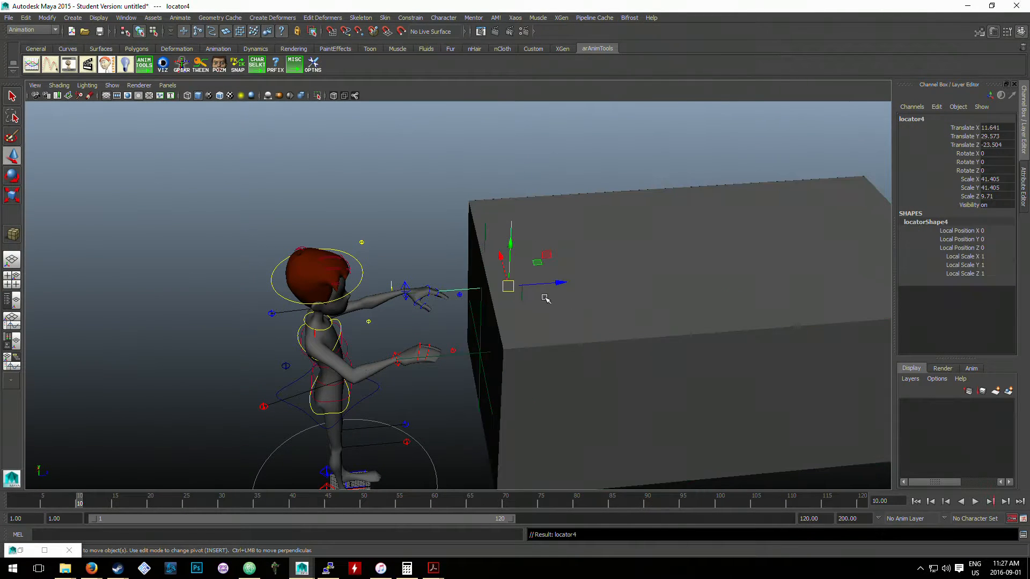
# - Try to parent the right-hand locator beside the car's near edge under the car cube
pyautogui.click(543, 299)
pyautogui.click(554, 170)
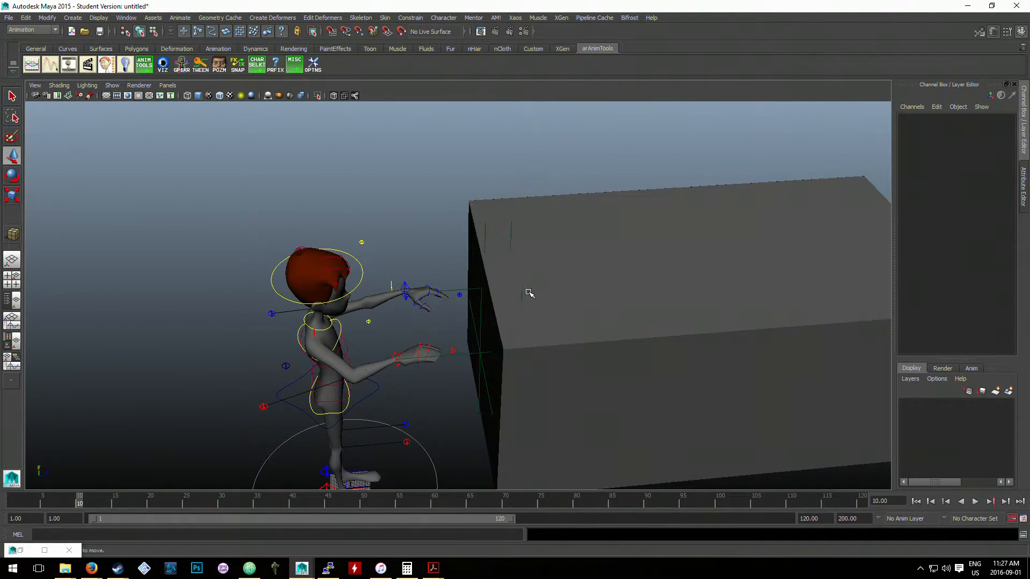
pyautogui.click(521, 291)
pyautogui.keyDown('shift'); pyautogui.click(637, 256); pyautogui.keyUp('shift')
pyautogui.press('p')
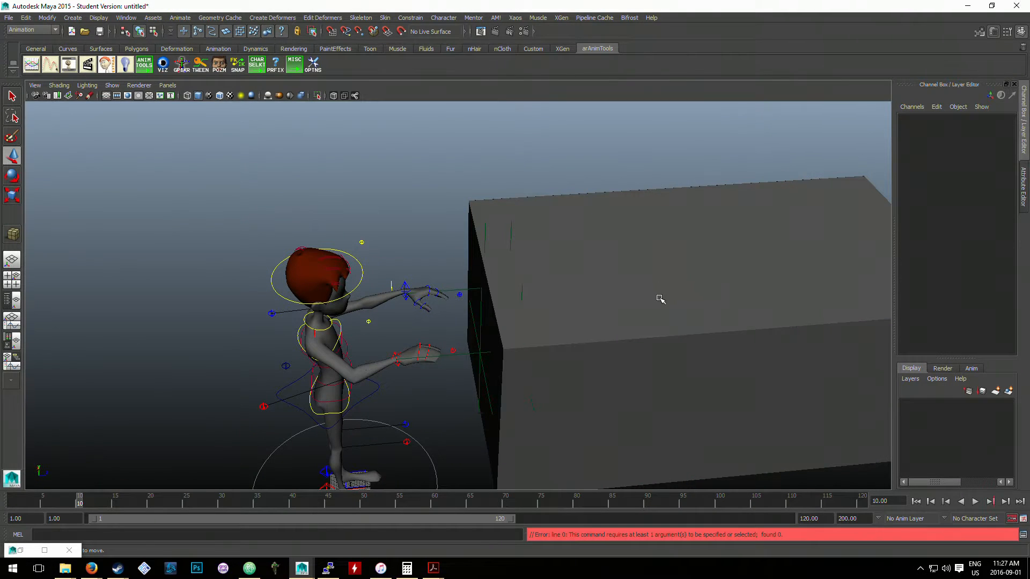
# - Test-move the car cube away from the character to about Translate Z 3.34, undo the moves, and reselect the car cube
pyautogui.click(657, 297)
pyautogui.click(499, 214)
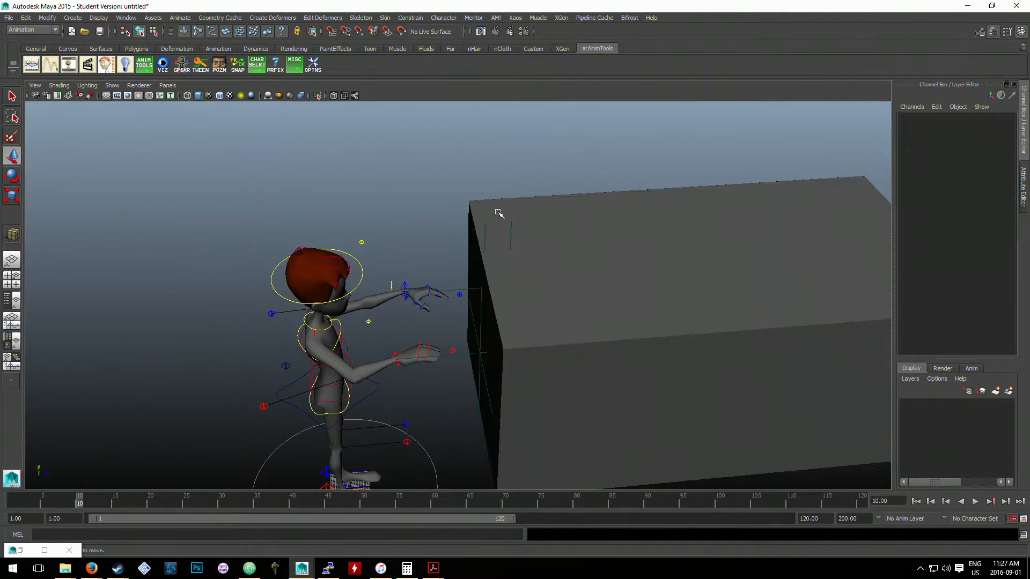
pyautogui.click(522, 289)
pyautogui.keyDown('shift'); pyautogui.click(621, 257); pyautogui.keyUp('shift')
pyautogui.click(621, 279)
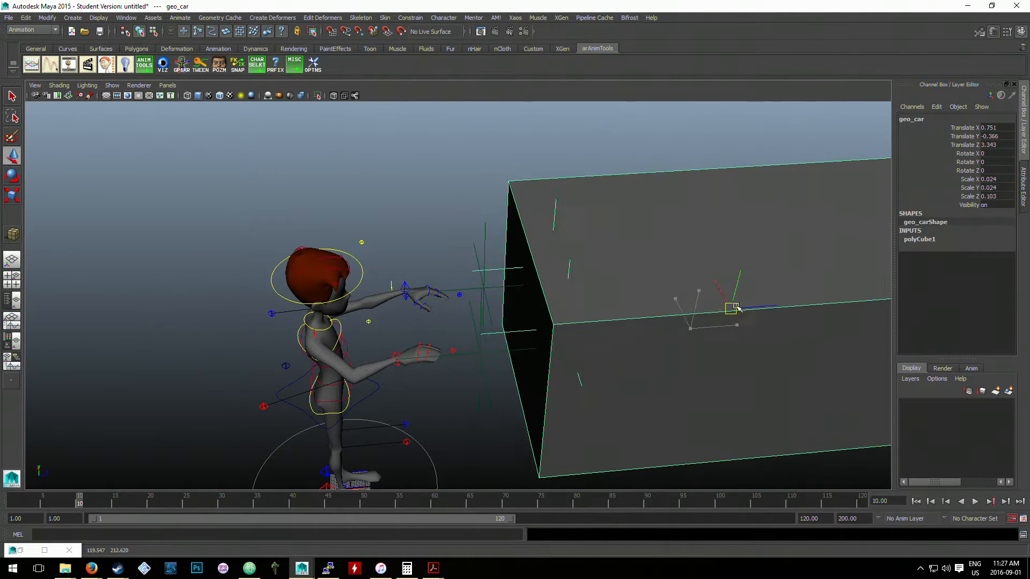
pyautogui.hotkey('ctrl', 'z')
pyautogui.hotkey('ctrl', 'z')
pyautogui.hotkey('ctrl', 'z')
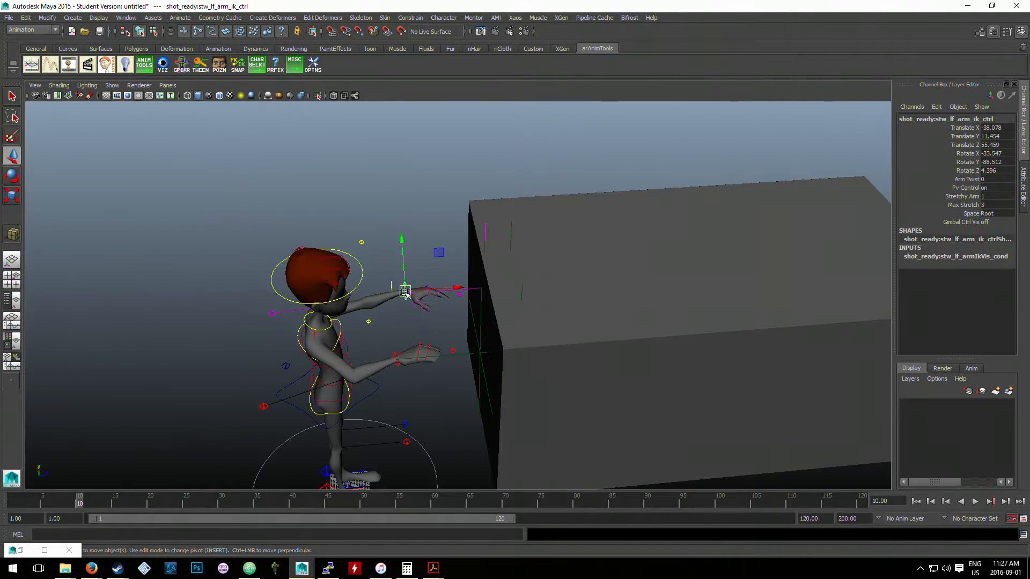
pyautogui.keyDown('alt'); pyautogui.moveTo(438, 289); pyautogui.dragTo(497, 272); pyautogui.keyUp('alt')
pyautogui.click(483, 216)
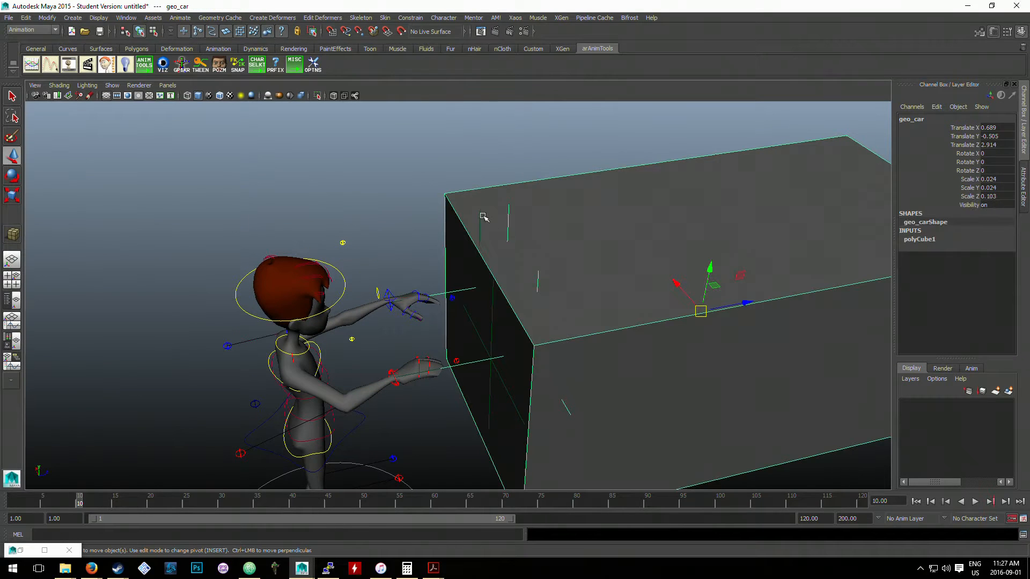
# - Test-move the car cube away from the character along Z and undo the move
pyautogui.keyDown('alt'); pyautogui.moveTo(482, 216); pyautogui.dragTo(608, 259); pyautogui.keyUp('alt')
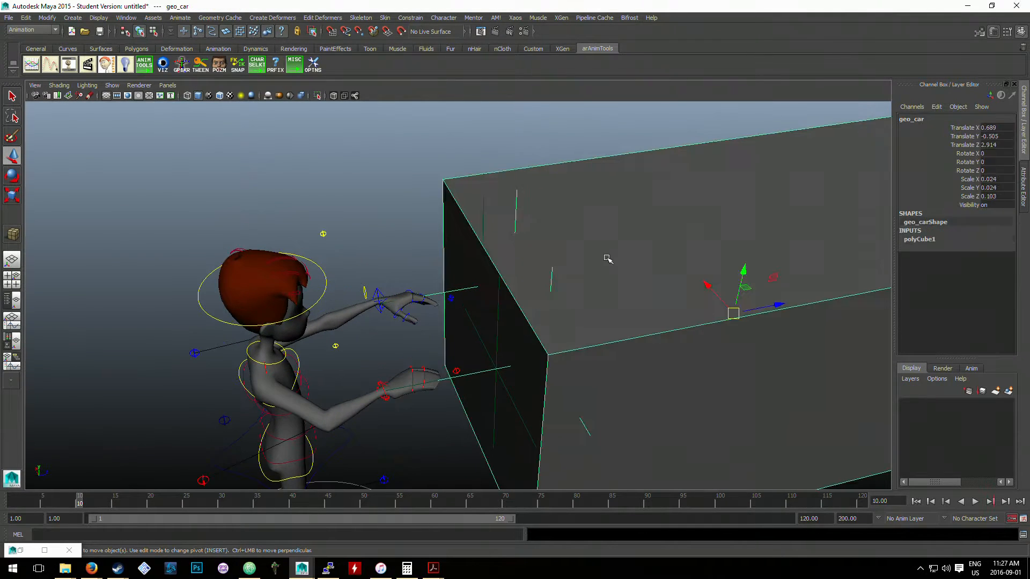
pyautogui.moveTo(755, 309); pyautogui.dragTo(814, 294)
pyautogui.hotkey('ctrl', 'z')
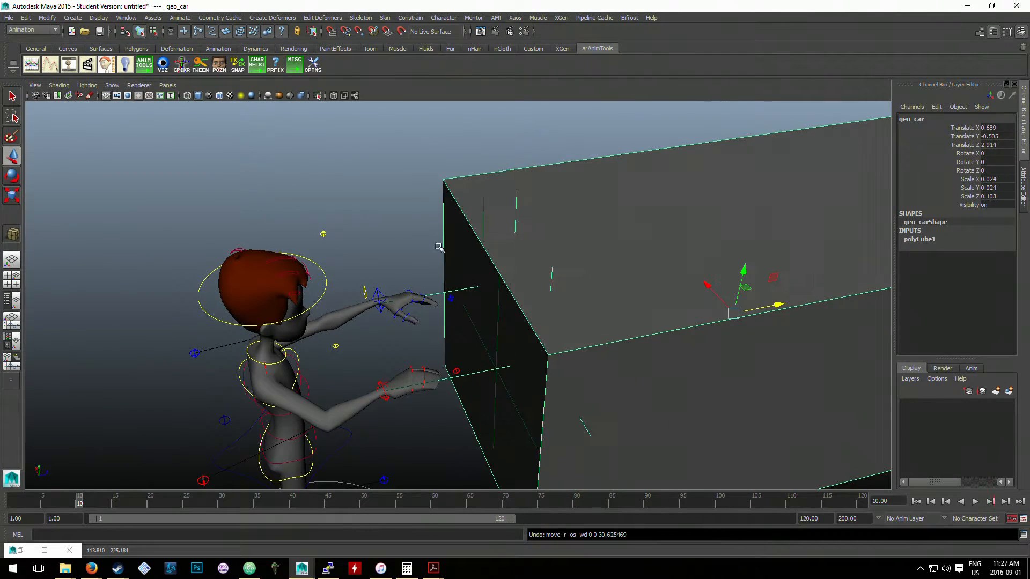
# - Try to parent locator1 under the car cube geo_car
pyautogui.click(435, 254)
pyautogui.click(472, 285)
pyautogui.click(516, 213)
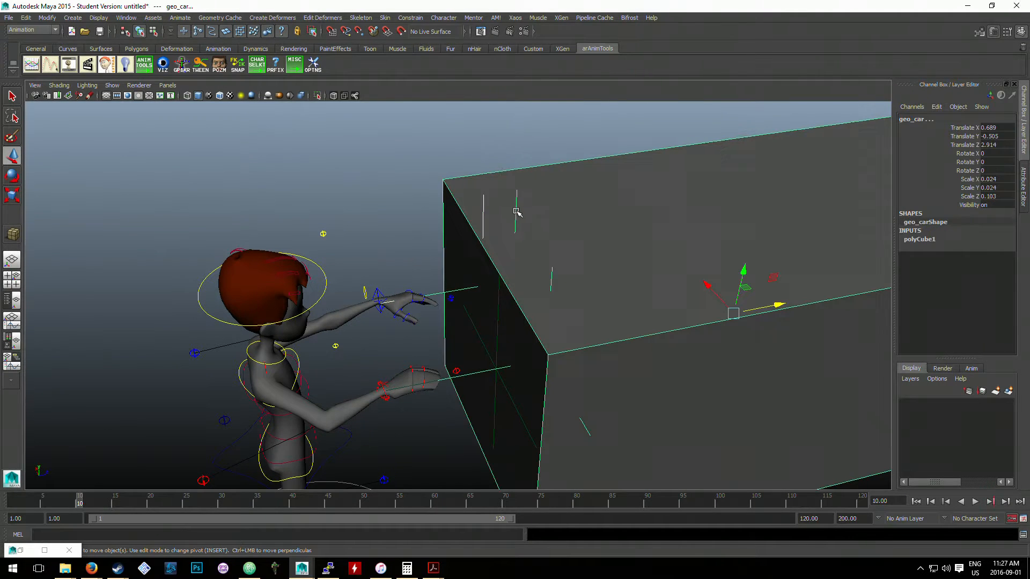
pyautogui.click(513, 247)
pyautogui.click(472, 369)
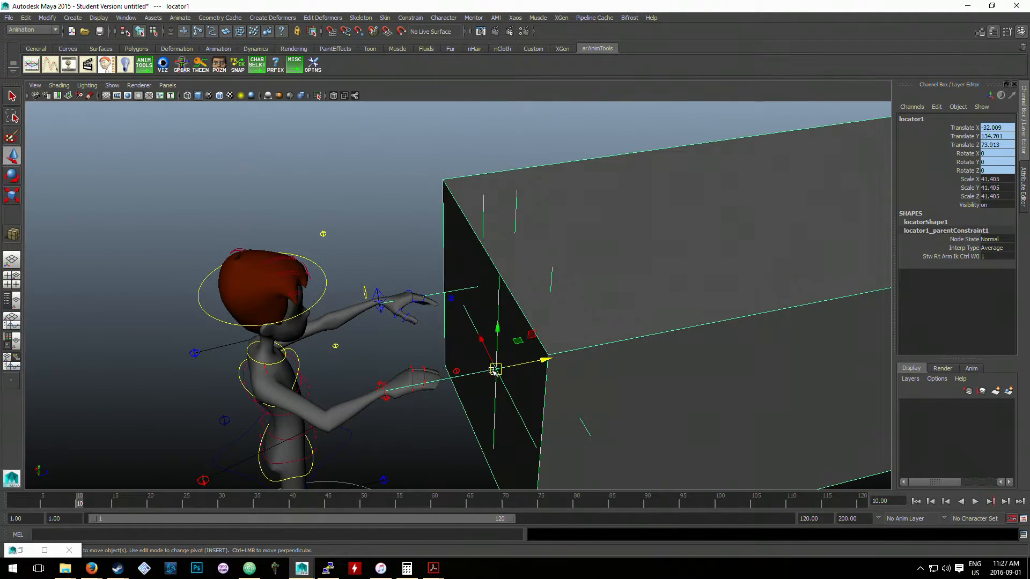
pyautogui.click(551, 276)
pyautogui.press('p')
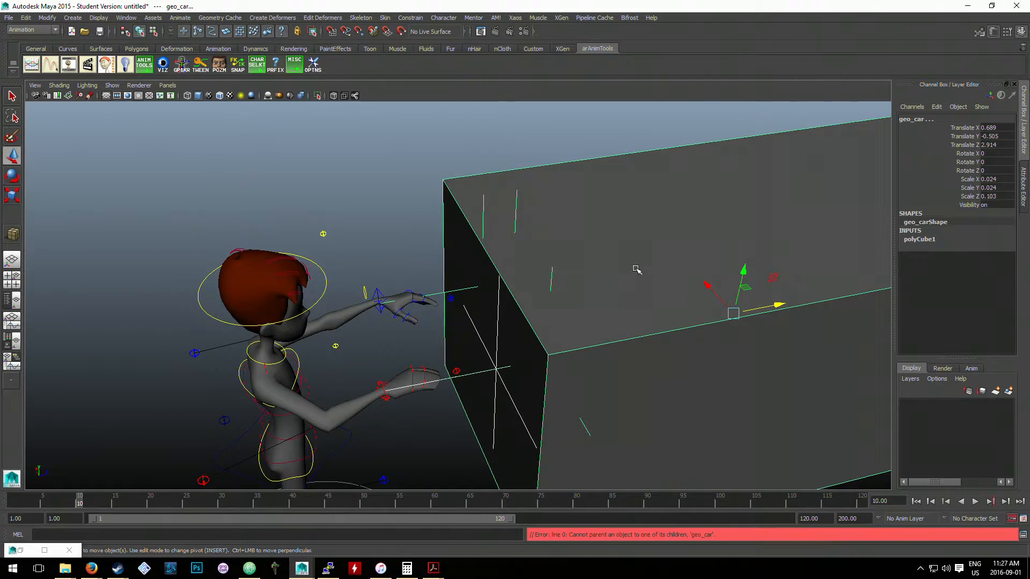
# - Test-move the car cube up and away from the character to about Translate 1.224, 0.145, 4.494, and undo the moves
pyautogui.scroll(-3, 678, 280)
pyautogui.click(686, 282)
pyautogui.moveTo(695, 305); pyautogui.dragTo(762, 229)
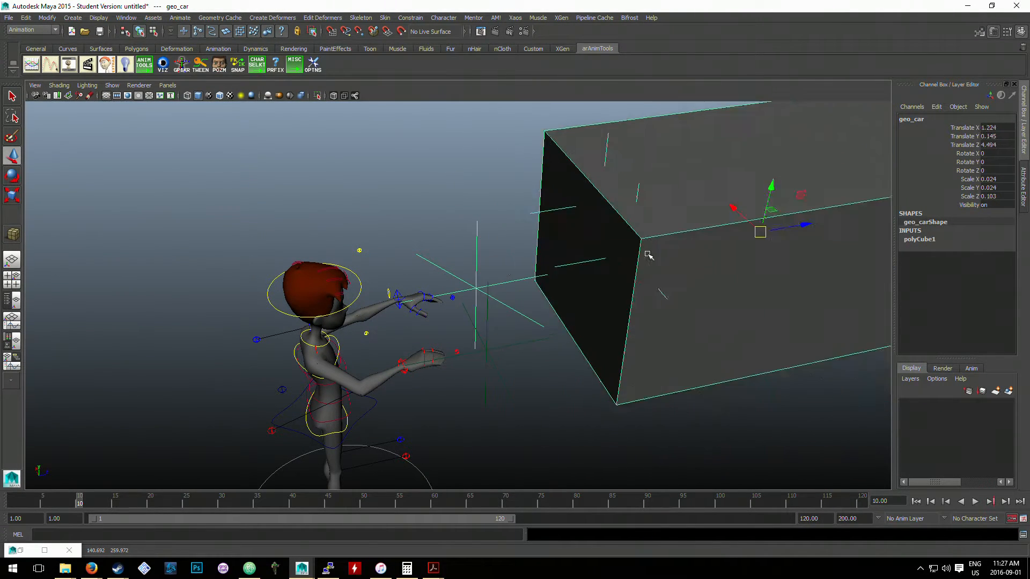
pyautogui.hotkey('ctrl', 'z')
pyautogui.hotkey('ctrl', 'z')
pyautogui.hotkey('ctrl', 'z')
pyautogui.click(447, 269)
pyautogui.scroll(-5, 518, 325)
pyautogui.moveTo(642, 389); pyautogui.dragTo(492, 294)
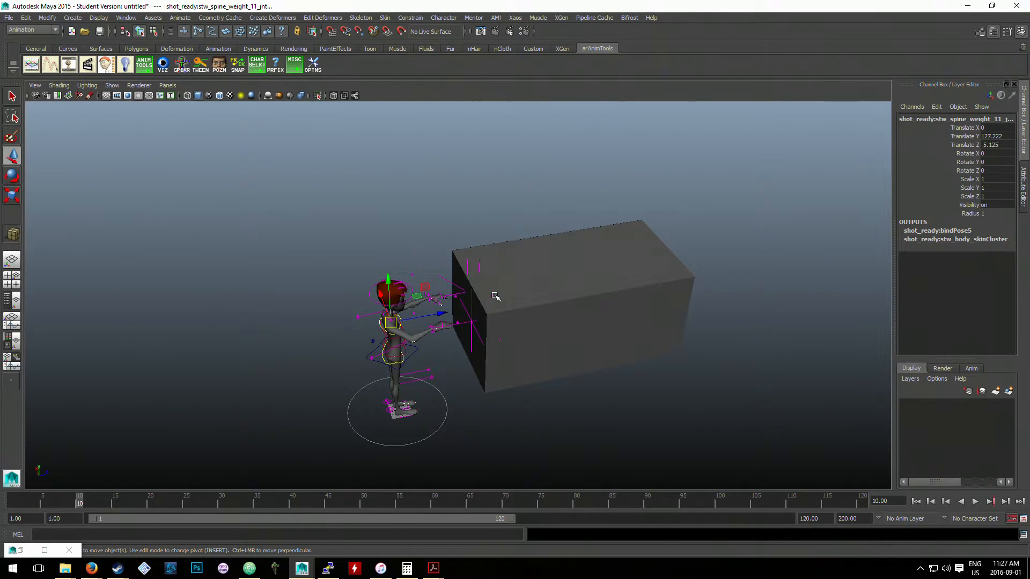
pyautogui.click(620, 319)
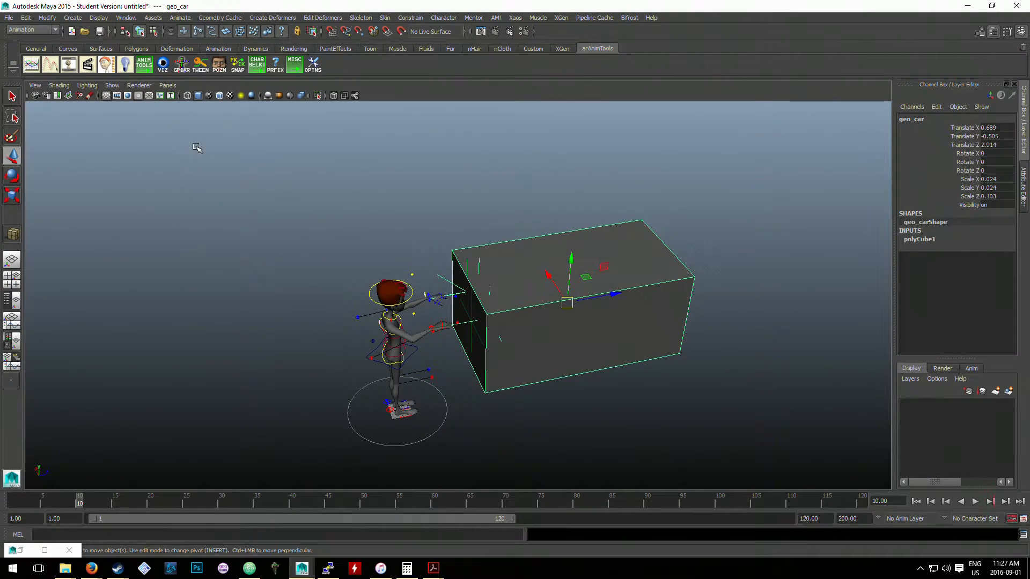
pyautogui.click(9, 18)
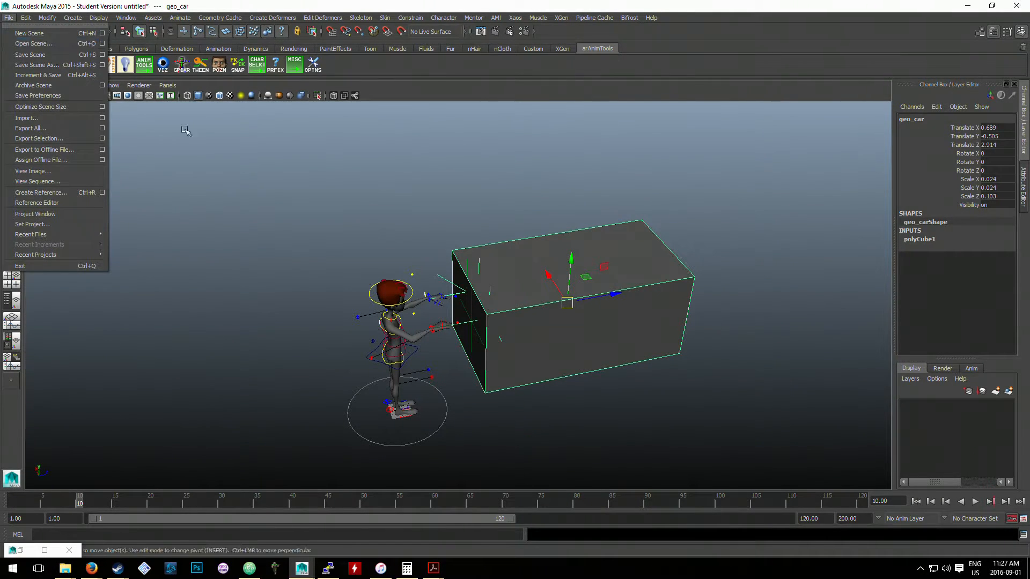
pyautogui.click(239, 158)
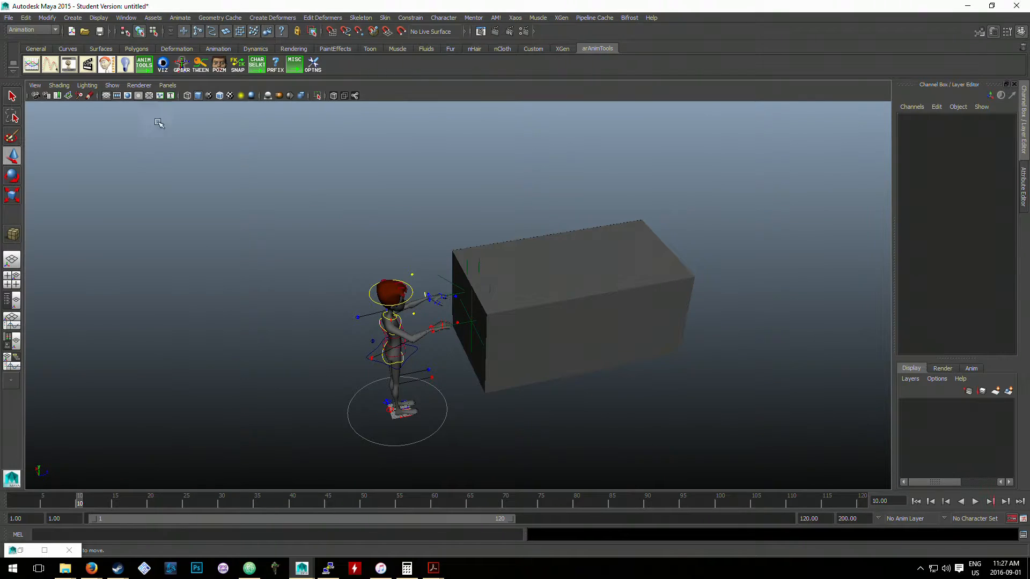
pyautogui.click(9, 18)
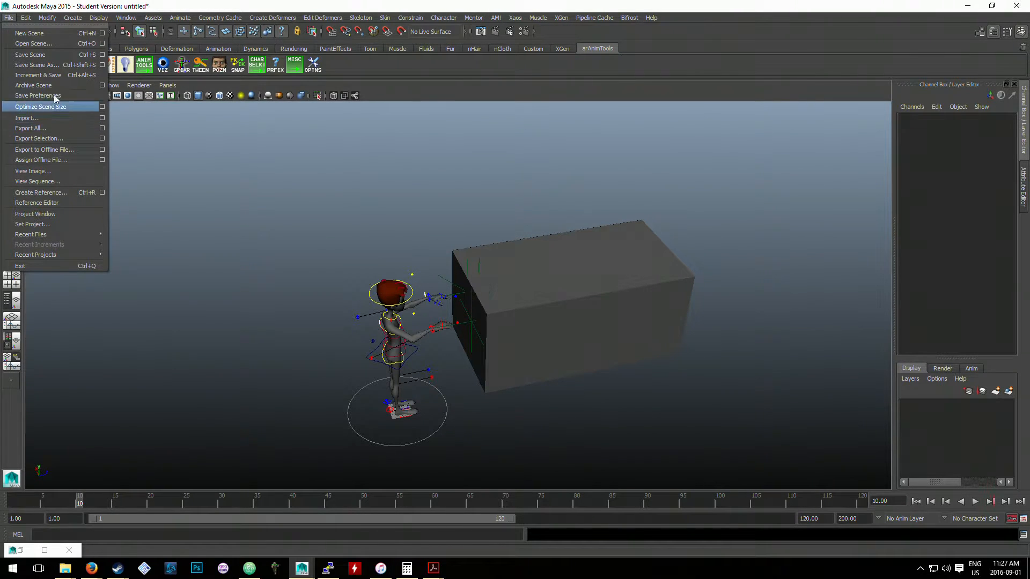
pyautogui.moveTo(67, 20)
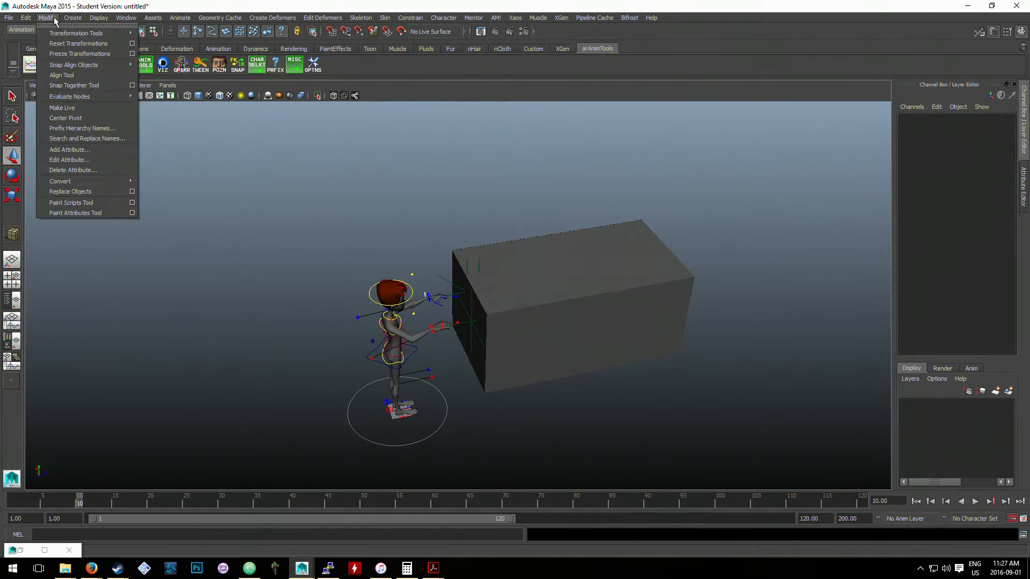
pyautogui.click(462, 202)
# - Delete the car cube geo_car and all the hand locators
pyautogui.click(561, 345)
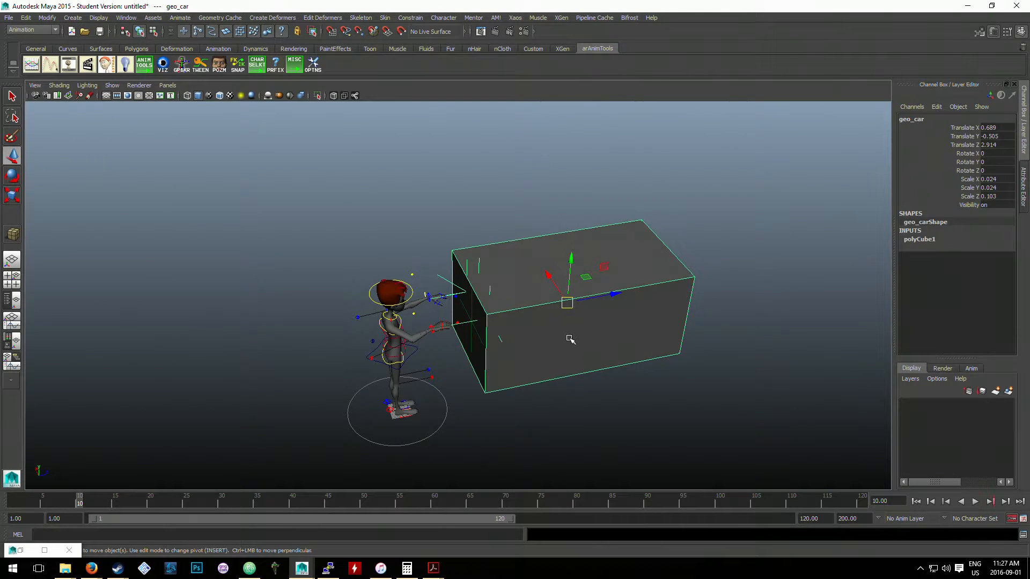
pyautogui.press('Delete')
pyautogui.moveTo(541, 342); pyautogui.dragTo(478, 260)
pyautogui.scroll(4, 517, 296)
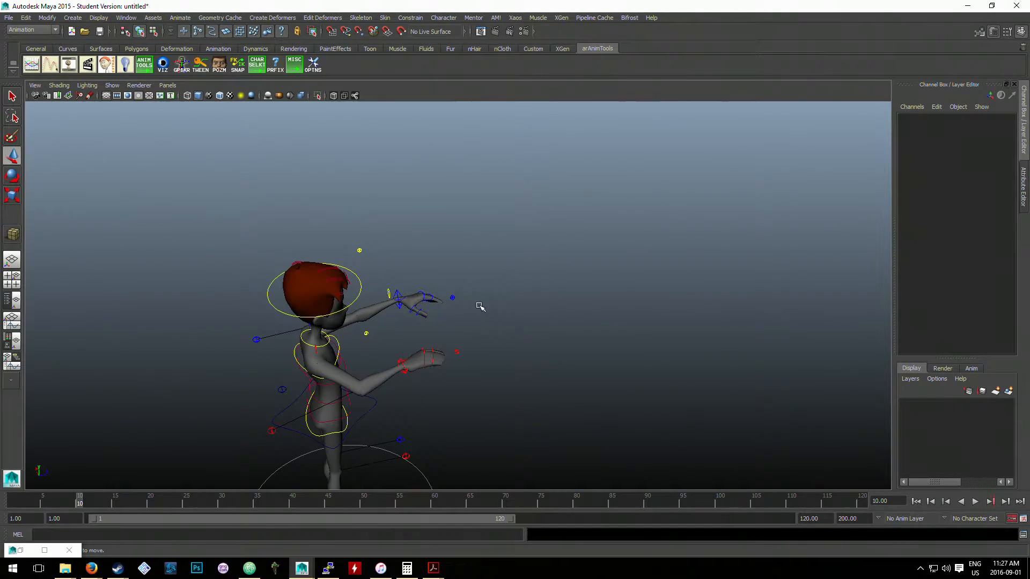
# - Check the left and right arm controls beside the character's hands
pyautogui.click(452, 299)
pyautogui.click(463, 341)
pyautogui.click(457, 351)
pyautogui.click(461, 327)
pyautogui.scroll(-3, 407, 262)
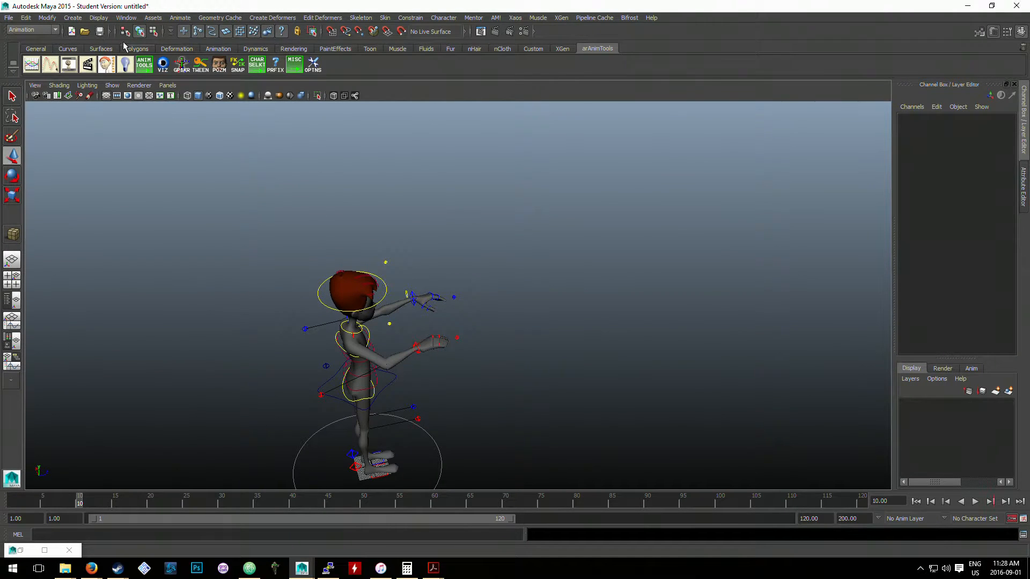
# - Create a polygon cube in front of the character, clearly taller than the character
pyautogui.click(98, 17)
pyautogui.moveTo(72, 18)
pyautogui.moveTo(99, 44)
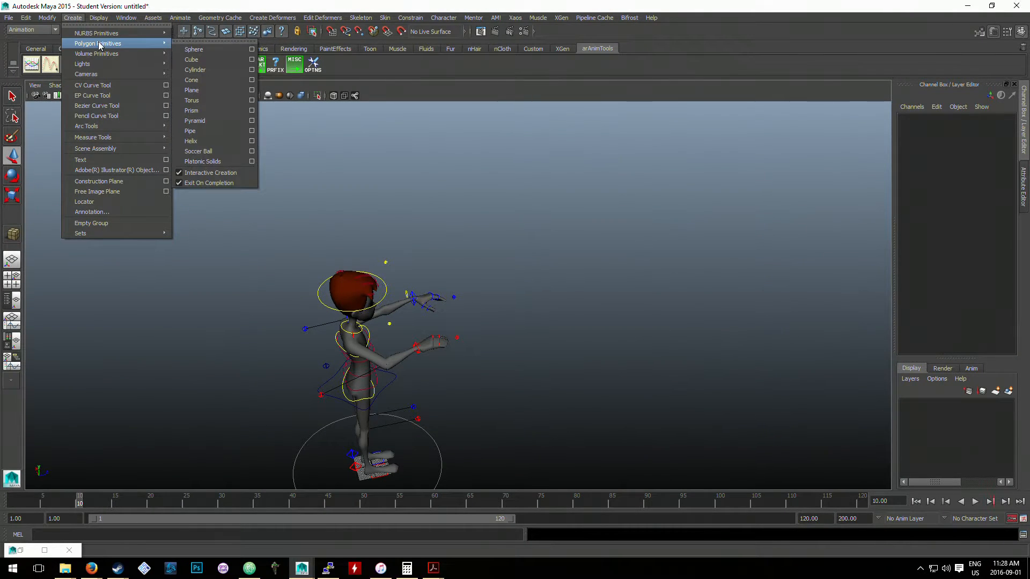
pyautogui.click(206, 58)
pyautogui.scroll(-2, 476, 321)
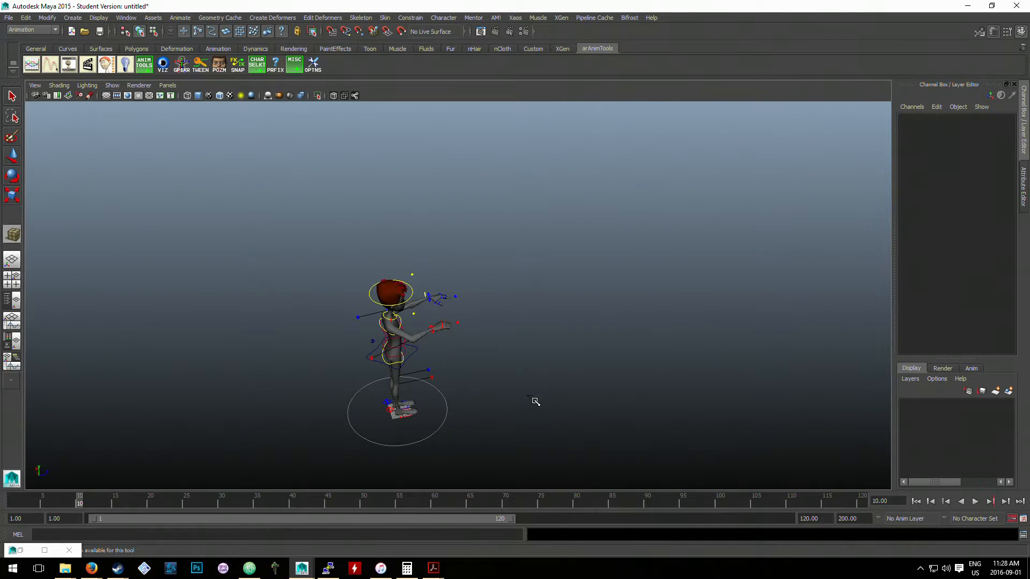
pyautogui.moveTo(535, 401); pyautogui.dragTo(533, 179)
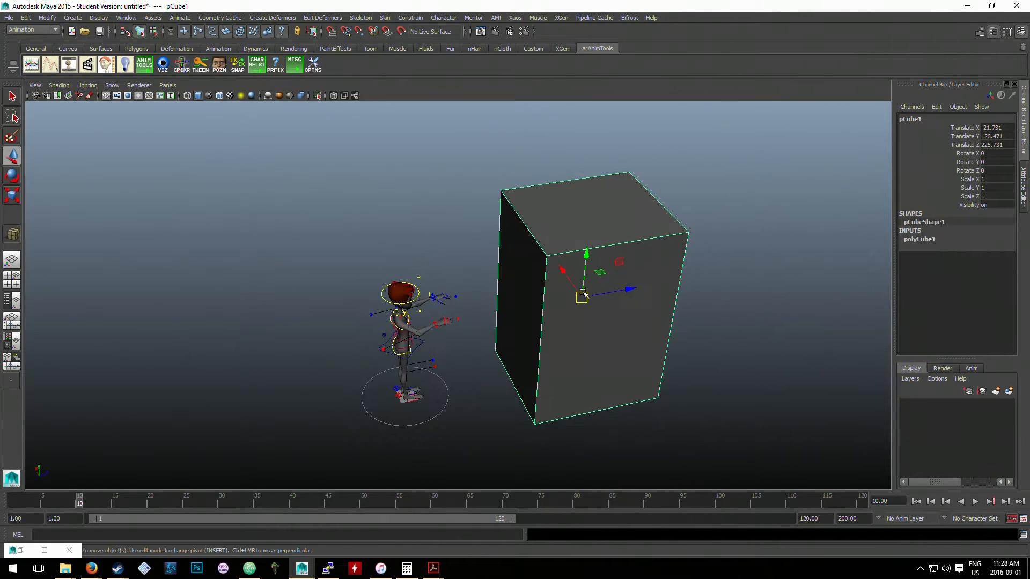
# - Move the new cube toward the character's hands to about Translate Z 167.6
pyautogui.moveTo(594, 290); pyautogui.dragTo(558, 289)
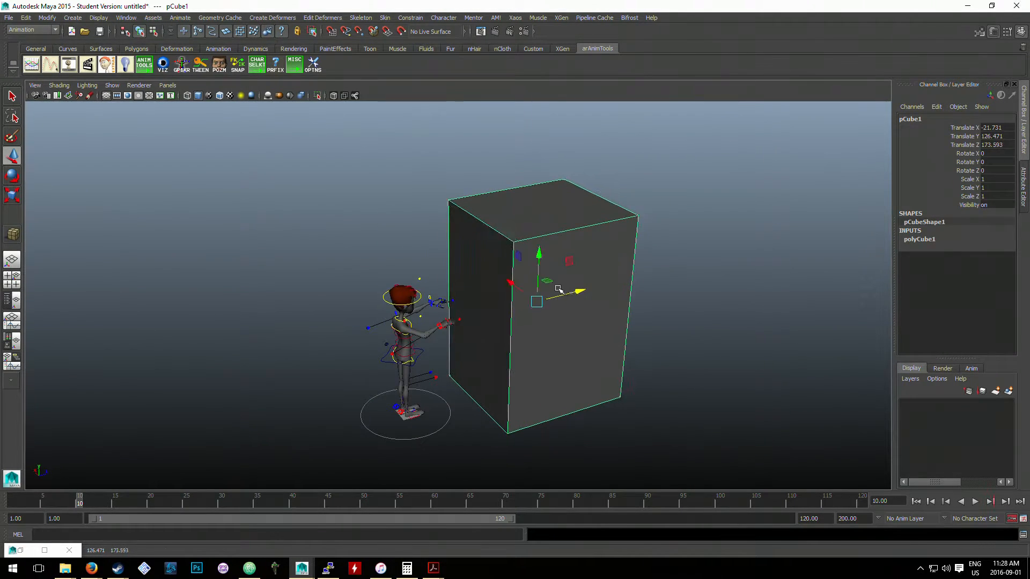
pyautogui.scroll(4, 461, 266)
pyautogui.click(446, 261)
pyautogui.scroll(5, 452, 275)
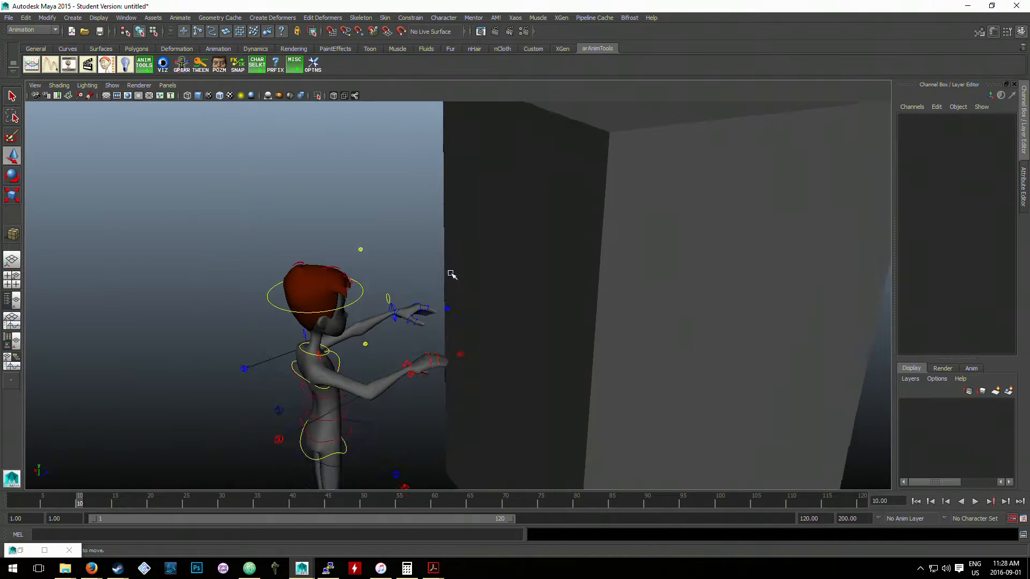
pyautogui.click(544, 282)
pyautogui.moveTo(711, 308)
pyautogui.mouseDown()
pyautogui.moveTo(670, 324)
pyautogui.moveTo(702, 308)
pyautogui.mouseUp()
# - Examine the gap between the hands and the new cube, checking the left arm control and the cube
pyautogui.click(419, 264)
pyautogui.keyDown('alt'); pyautogui.moveTo(476, 276); pyautogui.dragTo(477, 308); pyautogui.keyUp('alt')
pyautogui.click(463, 313)
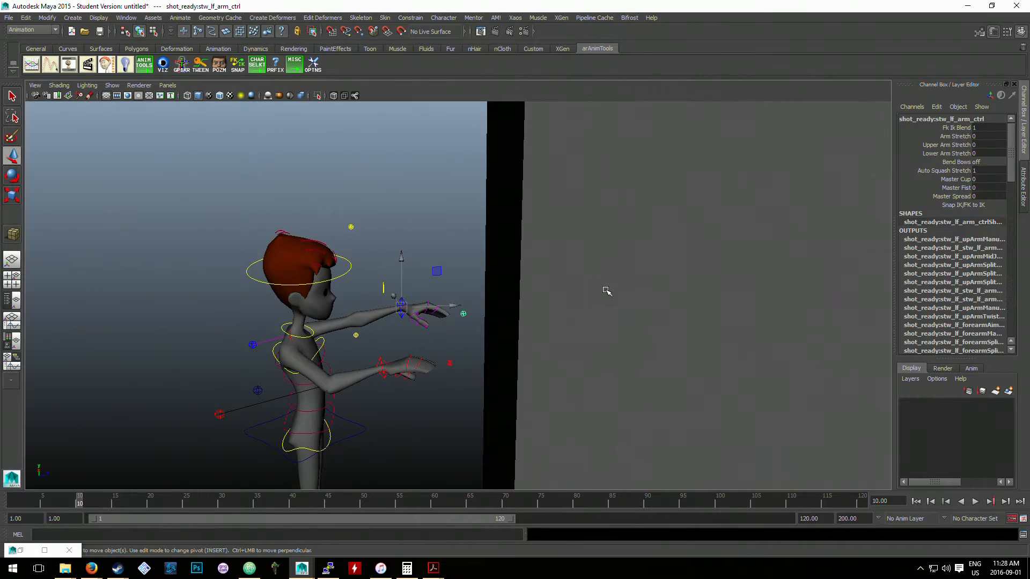
pyautogui.click(606, 291)
pyautogui.click(394, 232)
pyautogui.scroll(-2, 477, 250)
pyautogui.scroll(-2, 416, 211)
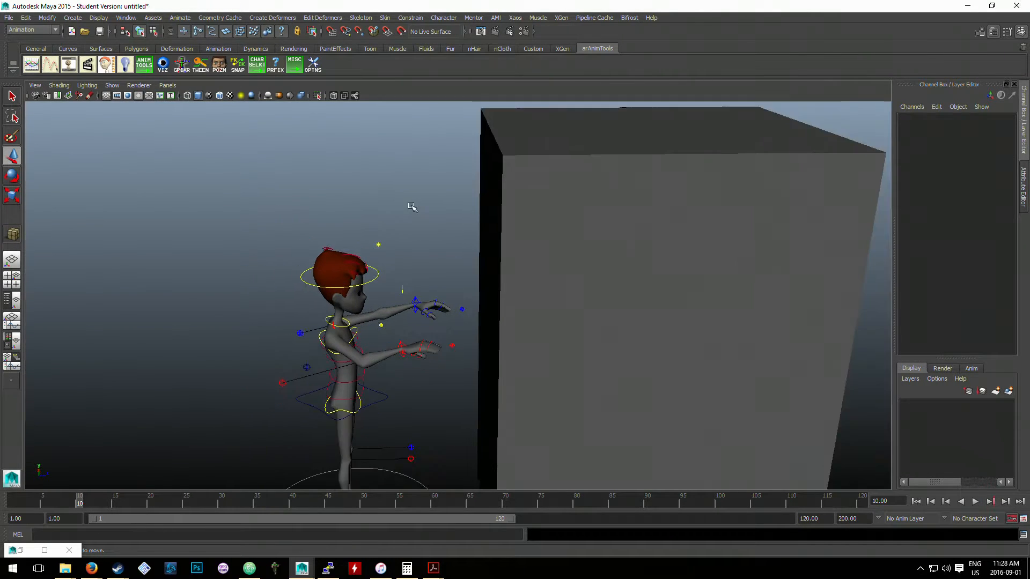
pyautogui.scroll(2, 405, 185)
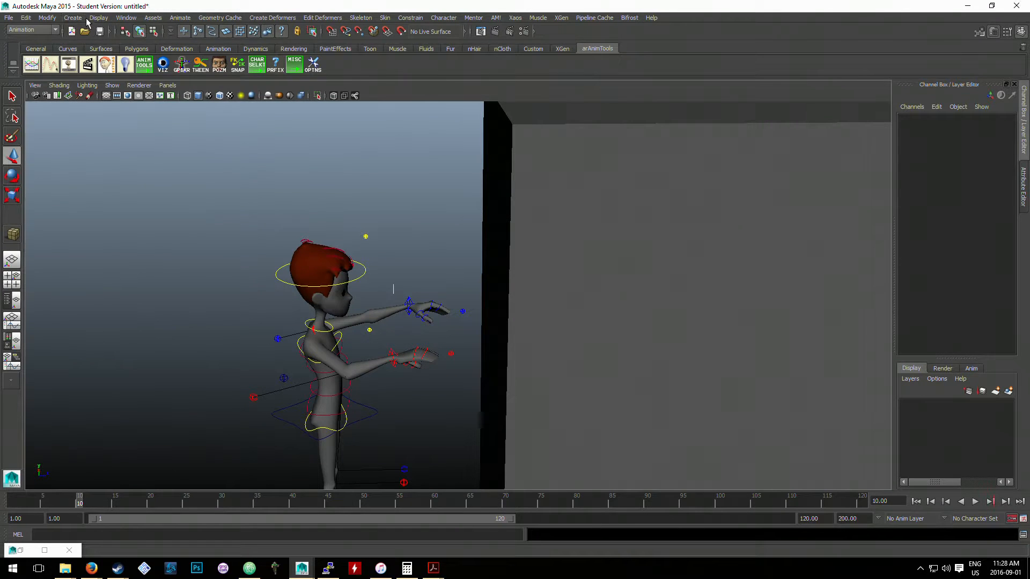
# - Create a locator and place it between the hands and the cube at about Translate Y 129.1, Z 73.2
pyautogui.click(74, 18)
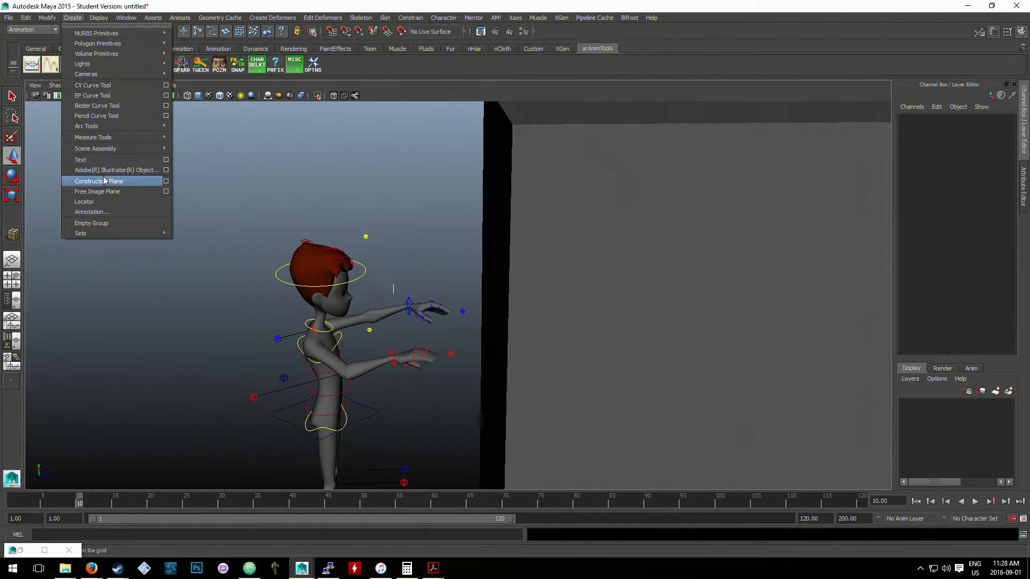
pyautogui.click(99, 201)
pyautogui.scroll(-5, 472, 409)
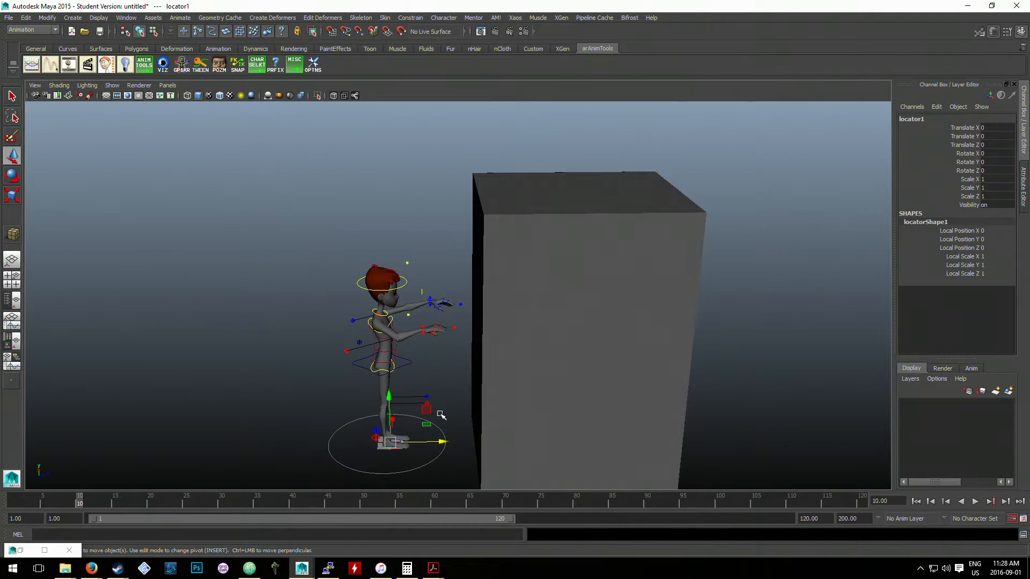
pyautogui.moveTo(397, 440); pyautogui.dragTo(484, 314)
pyautogui.scroll(5, 478, 322)
# - Scale the new locator uniformly to about 34.6
pyautogui.press('r')
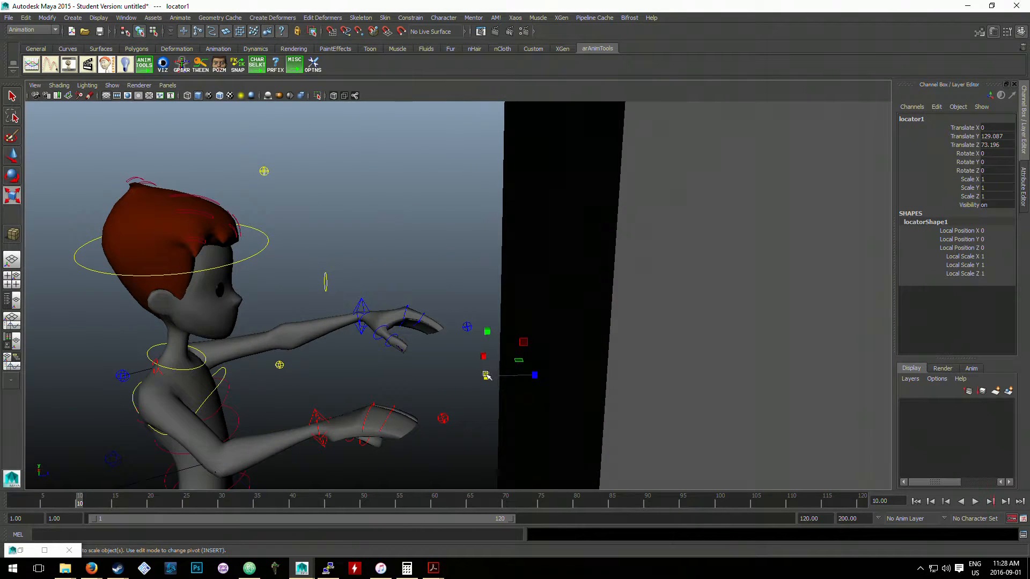
pyautogui.moveTo(486, 376); pyautogui.dragTo(584, 357)
pyautogui.press('w')
pyautogui.scroll(4, 536, 374)
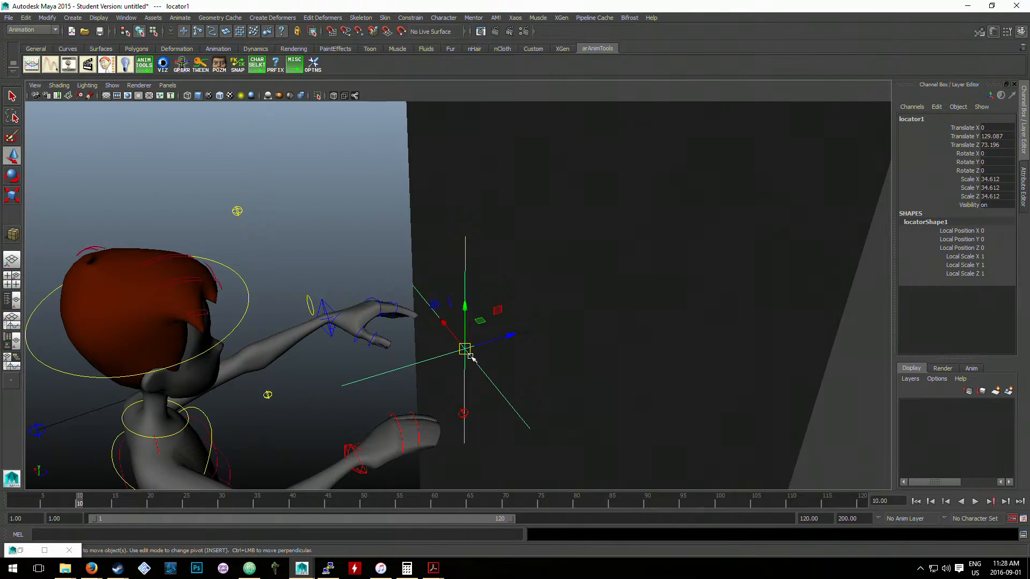
# - Move the locator in front of the left hand to about Translate X 20.4, and duplicate it
pyautogui.moveTo(451, 336); pyautogui.dragTo(421, 302)
pyautogui.keyDown('alt'); pyautogui.moveTo(430, 304); pyautogui.dragTo(576, 323); pyautogui.keyUp('alt')
pyautogui.hotkey('ctrl', 'd')
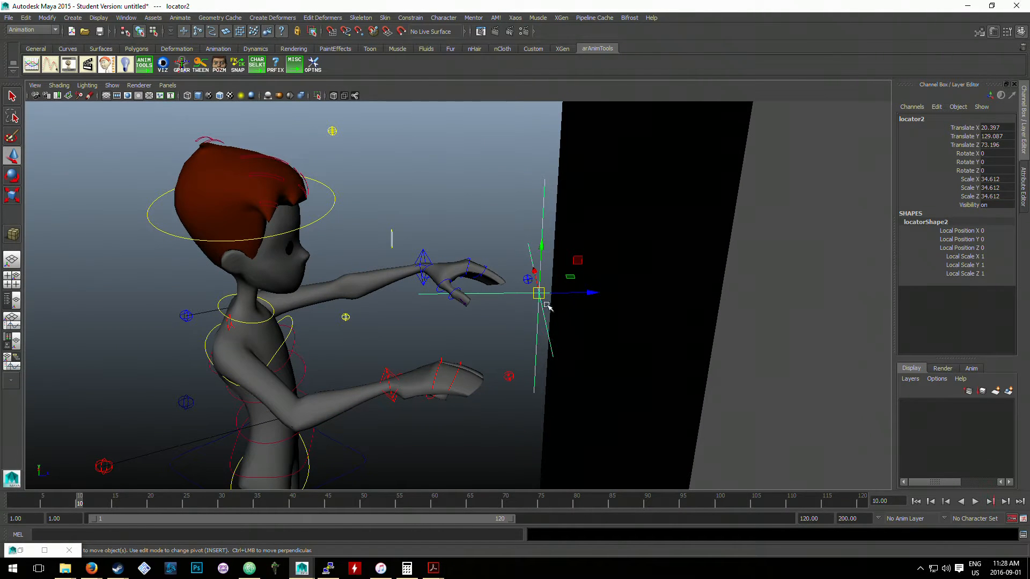
# - Place a duplicate locator in front of the right hand and add a second pair of hand locators closer to the cube
pyautogui.moveTo(532, 276); pyautogui.dragTo(507, 312)
pyautogui.click(572, 372)
pyautogui.hotkey('ctrl', 'z')
pyautogui.scroll(-2, 574, 378)
pyautogui.hotkey('ctrl', 'd')
pyautogui.click(498, 276)
pyautogui.click(496, 284)
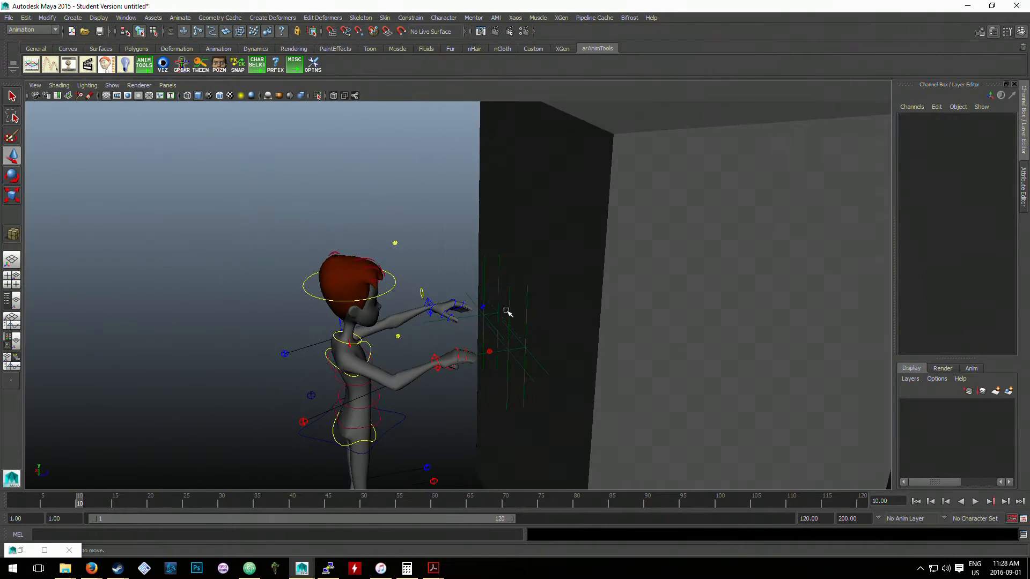
# - Parent locator4, the left-hand locator nearer the cube, under the cube pCube1
pyautogui.click(577, 296)
pyautogui.scroll(4, 574, 297)
pyautogui.keyDown('alt'); pyautogui.moveTo(573, 297); pyautogui.dragTo(584, 276); pyautogui.keyUp('alt')
pyautogui.click(500, 212)
pyautogui.click(529, 227)
pyautogui.scroll(4, 590, 279)
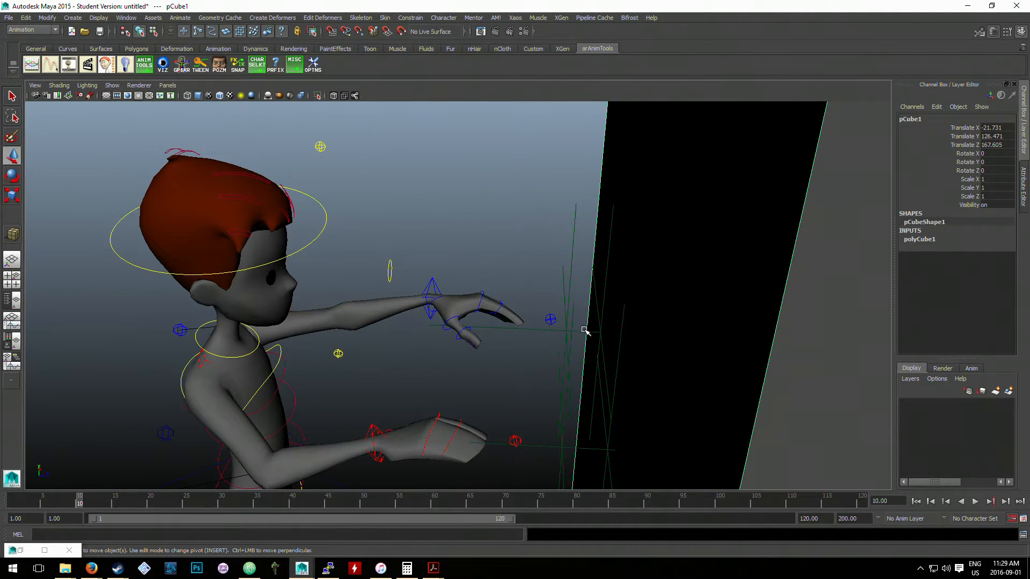
pyautogui.keyDown('alt'); pyautogui.moveTo(636, 334); pyautogui.dragTo(581, 339); pyautogui.keyUp('alt')
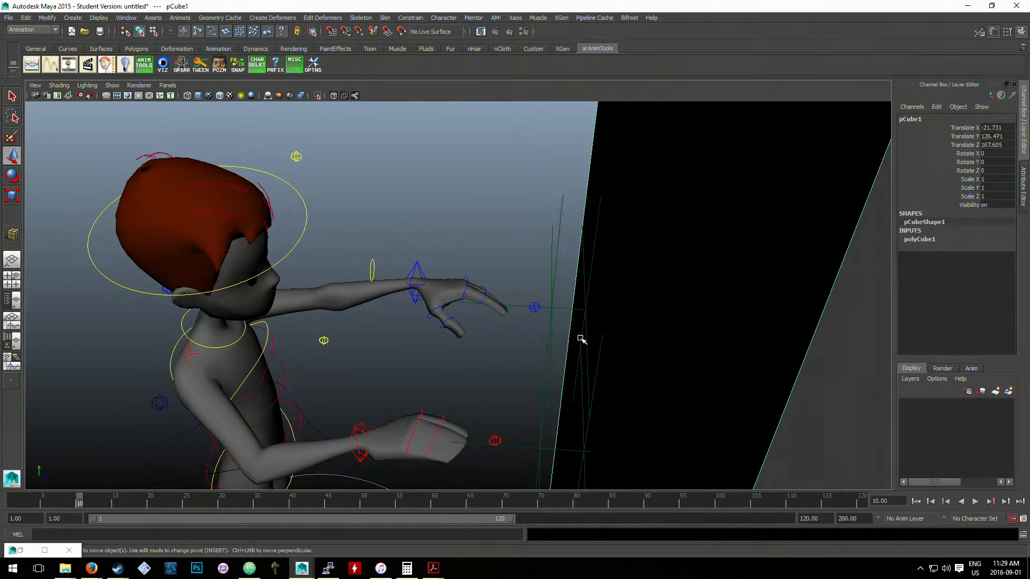
pyautogui.keyDown('alt'); pyautogui.moveTo(612, 293); pyautogui.dragTo(650, 279); pyautogui.keyUp('alt')
pyautogui.click(572, 213)
pyautogui.click(578, 351)
pyautogui.press('Up')
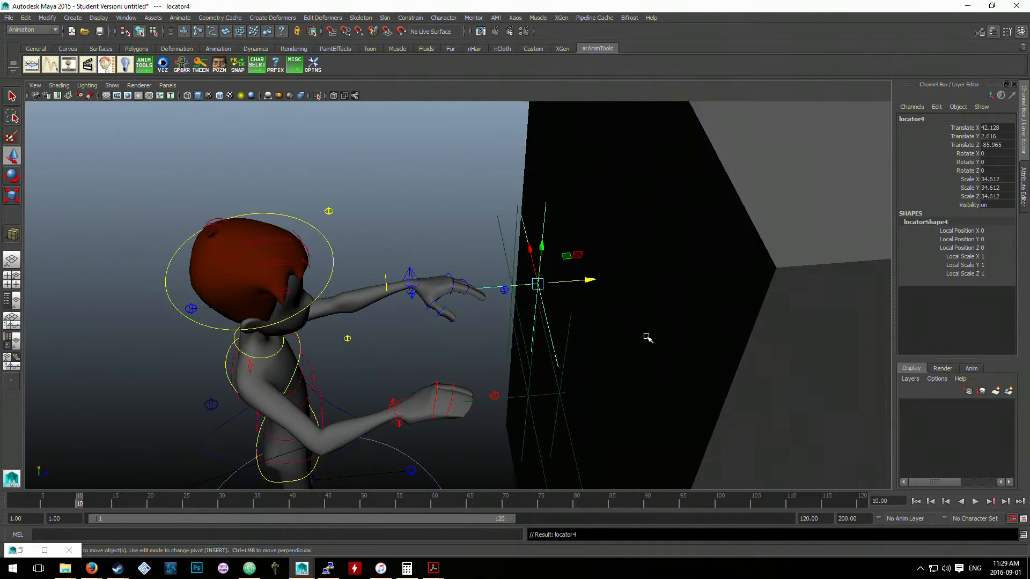
# - Parent the right-hand locator nearer the cube under pCube1, and select the cube
pyautogui.click(546, 394)
pyautogui.keyDown('alt'); pyautogui.moveTo(547, 397); pyautogui.dragTo(588, 408); pyautogui.keyUp('alt')
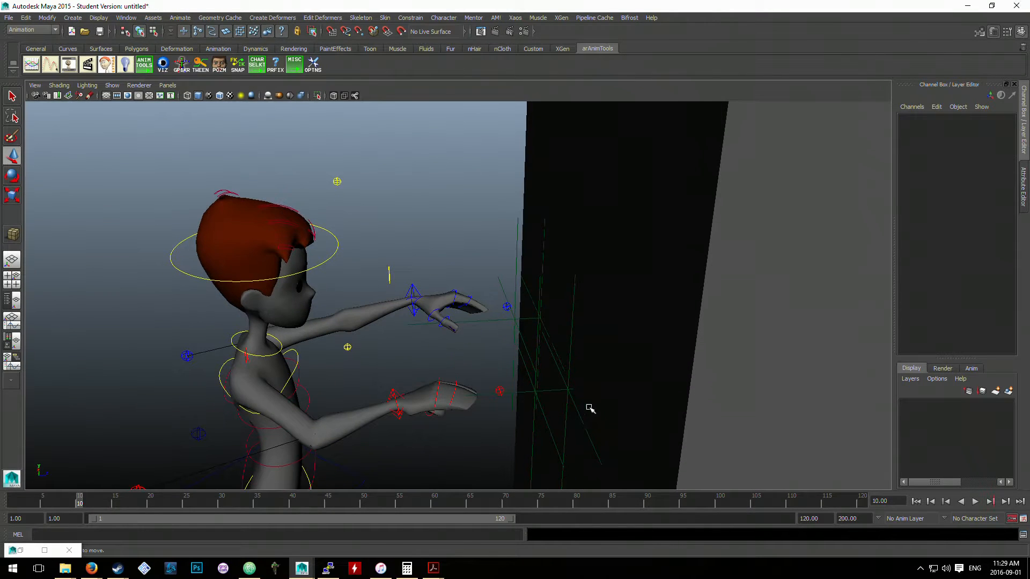
pyautogui.click(562, 418)
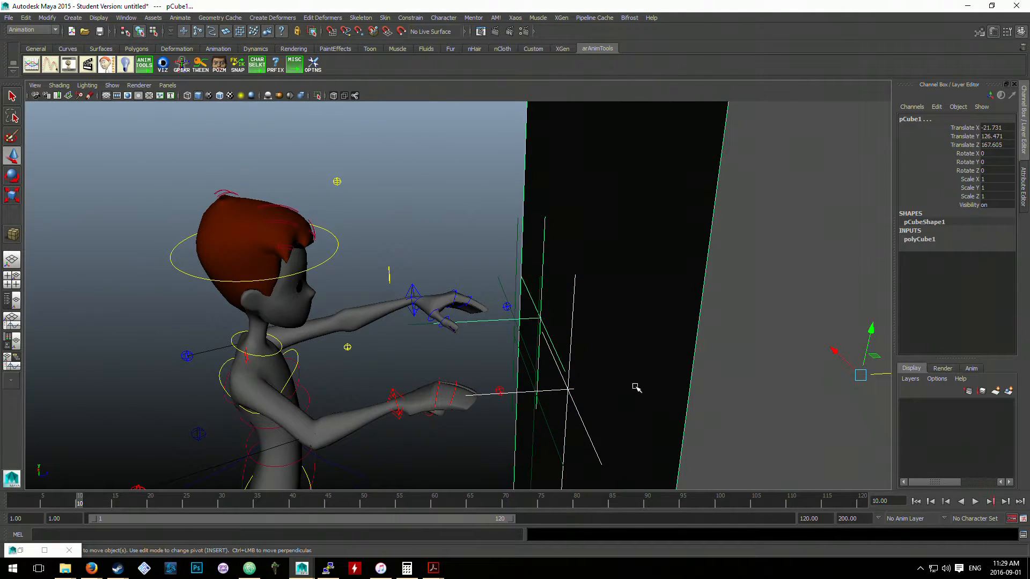
pyautogui.scroll(-3, 673, 376)
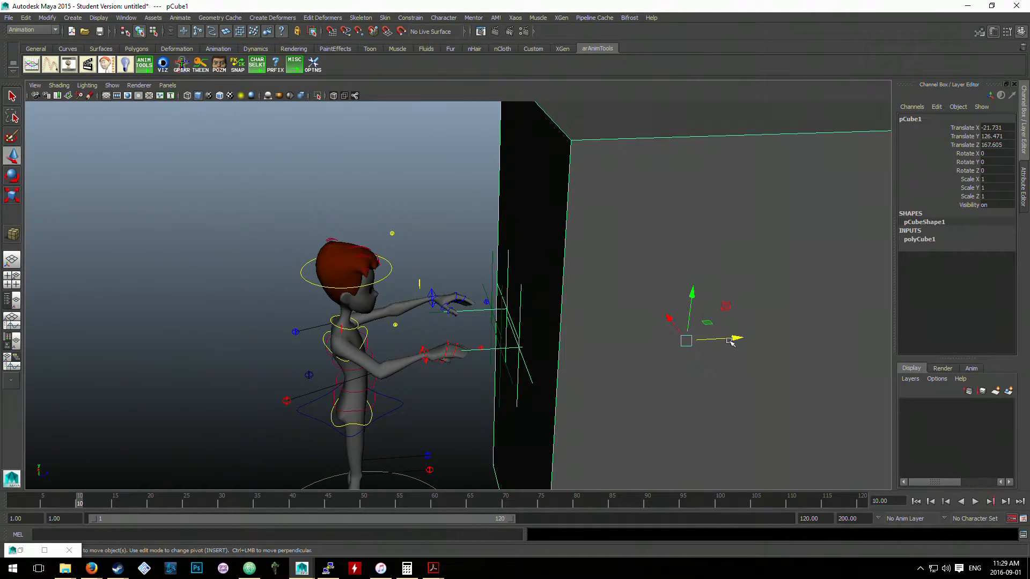
# - Try moving pCube1 away from the character along Z, undo the move, and check the locator in front of the left hand
pyautogui.moveTo(730, 341); pyautogui.dragTo(781, 349)
pyautogui.hotkey('ctrl', 'z')
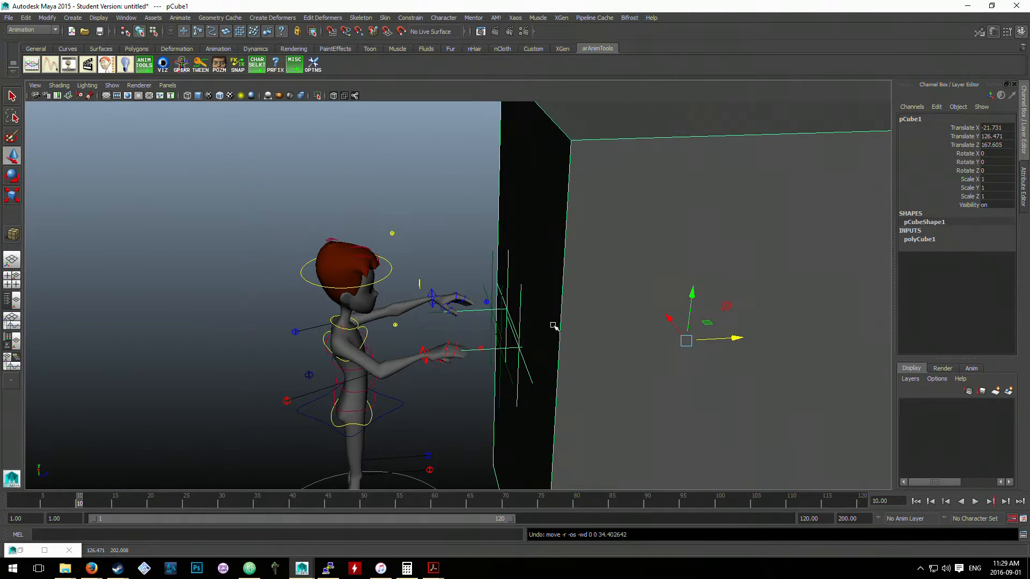
pyautogui.scroll(2, 553, 326)
pyautogui.click(484, 264)
pyautogui.click(493, 316)
pyautogui.scroll(1, 507, 308)
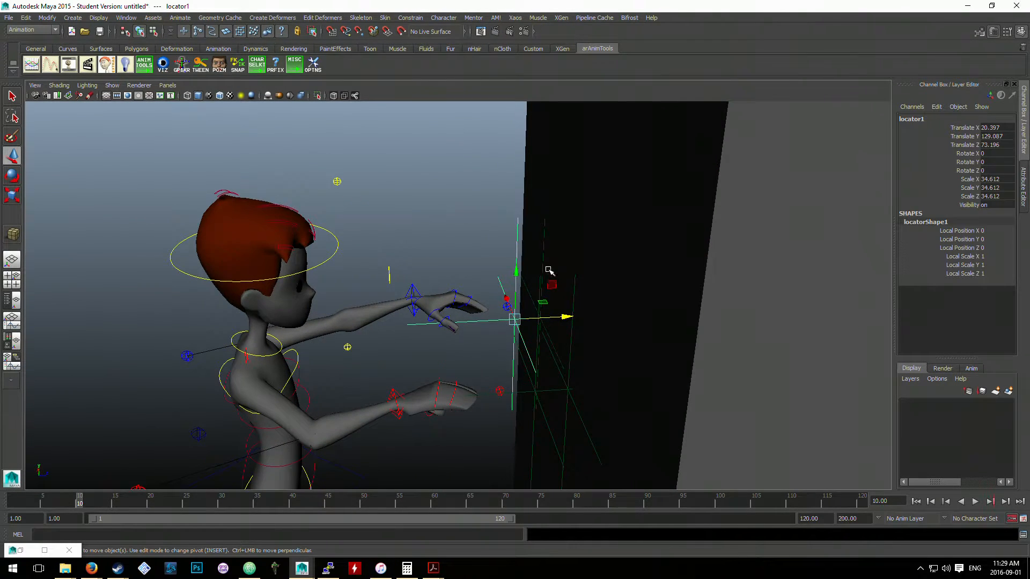
pyautogui.scroll(3, 548, 269)
pyautogui.keyDown('alt'); pyautogui.moveTo(521, 386); pyautogui.dragTo(543, 404); pyautogui.keyUp('alt')
pyautogui.scroll(-2, 695, 332)
# - Move pCube1 away from the character along Z so its child locators separate from the pair at the hands
pyautogui.click(695, 332)
pyautogui.keyDown('alt'); pyautogui.moveTo(696, 332); pyautogui.dragTo(637, 357); pyautogui.keyUp('alt')
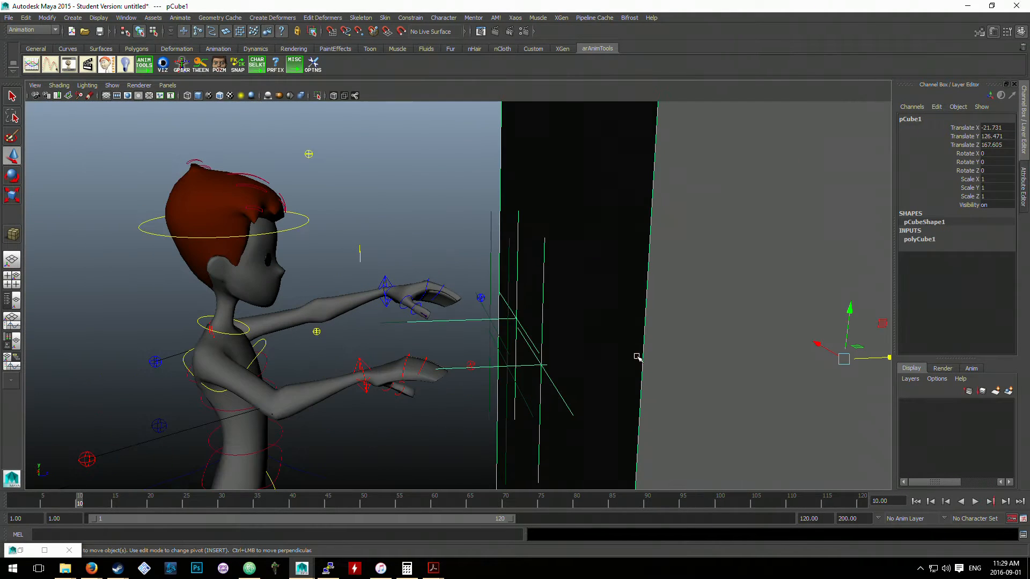
pyautogui.moveTo(864, 360); pyautogui.dragTo(919, 358)
pyautogui.keyDown('alt'); pyautogui.moveTo(619, 360); pyautogui.dragTo(623, 367, button='middle'); pyautogui.keyUp('alt')
pyautogui.click(448, 333)
pyautogui.click(482, 328)
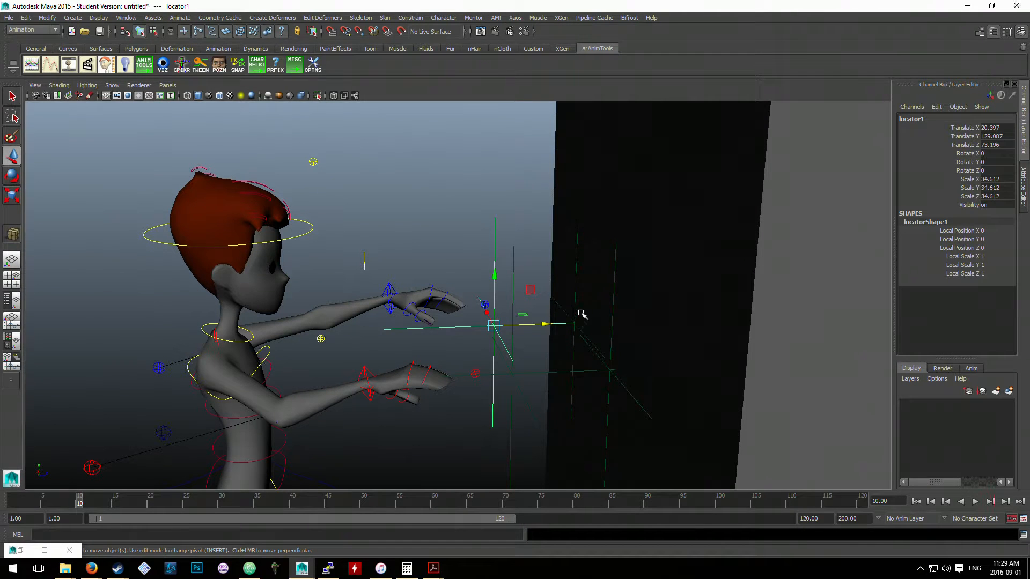
pyautogui.keyDown('shift'); pyautogui.click(562, 311); pyautogui.keyUp('shift')
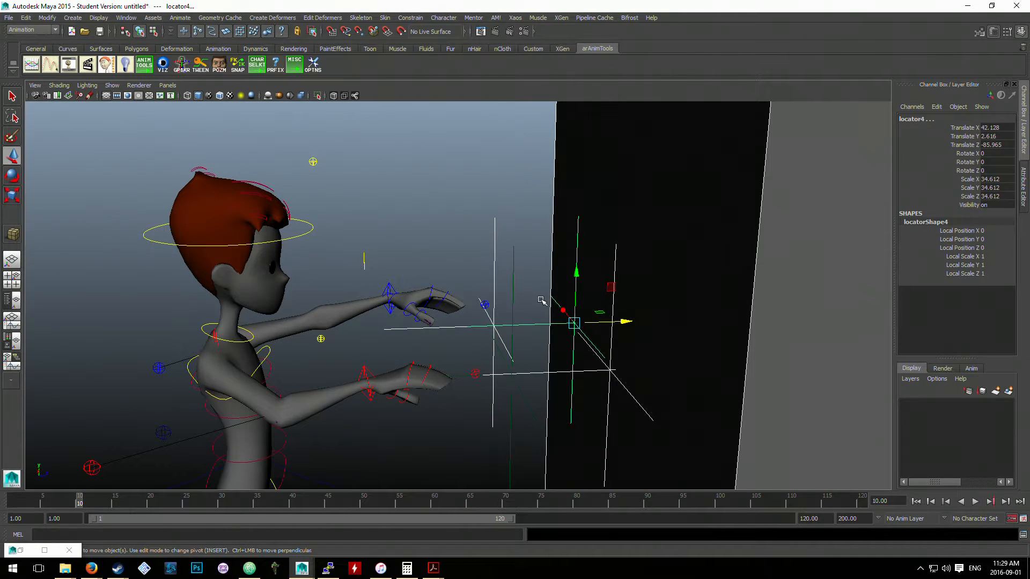
pyautogui.press('p')
pyautogui.click(495, 352)
# - Move pCube1 still further from the character along Z to widen the gap between the two locator pairs
pyautogui.scroll(3, 499, 352)
pyautogui.keyDown('alt'); pyautogui.moveTo(499, 352); pyautogui.dragTo(595, 306); pyautogui.keyUp('alt')
pyautogui.scroll(-3, 716, 279)
pyautogui.click(709, 286)
pyautogui.scroll(-4, 708, 287)
pyautogui.moveTo(743, 321); pyautogui.dragTo(834, 313)
pyautogui.keyDown('alt'); pyautogui.moveTo(675, 311); pyautogui.dragTo(585, 299); pyautogui.keyUp('alt')
# - Parent locator1, the locator at the left hand, under locator4 near the cube
pyautogui.click(572, 298)
pyautogui.click(551, 298)
pyautogui.keyDown('shift'); pyautogui.click(607, 300); pyautogui.keyUp('shift')
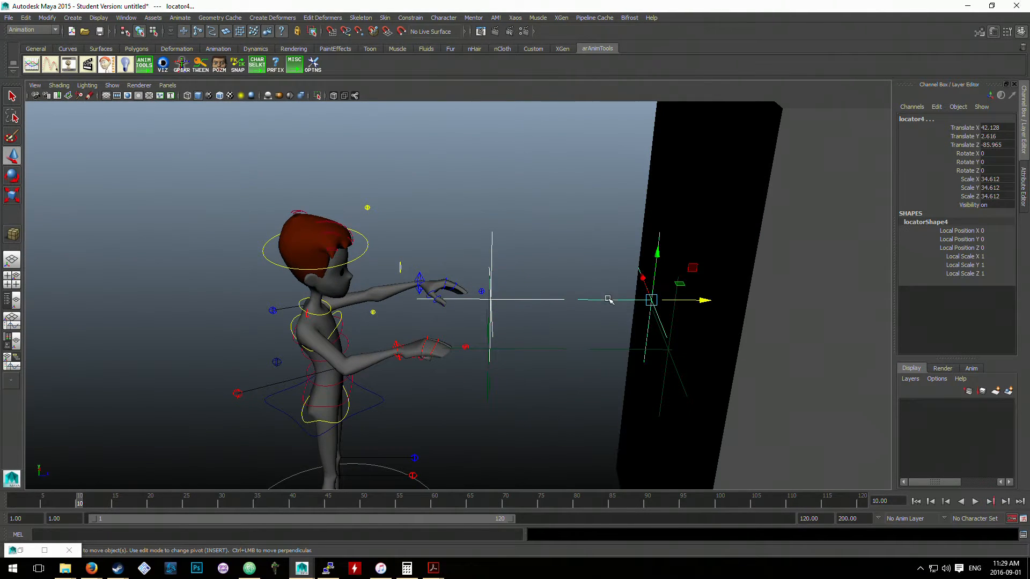
# - Parent locator2, the locator at the right hand, under the right-hand locator near the cube
pyautogui.click(551, 349)
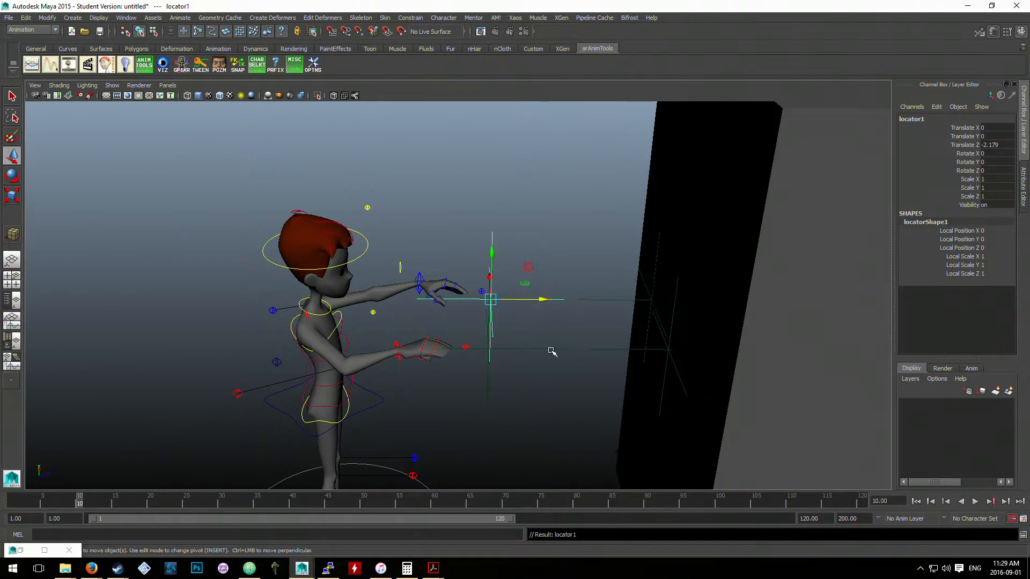
pyautogui.keyDown('shift'); pyautogui.click(610, 348); pyautogui.keyUp('shift')
pyautogui.press('p')
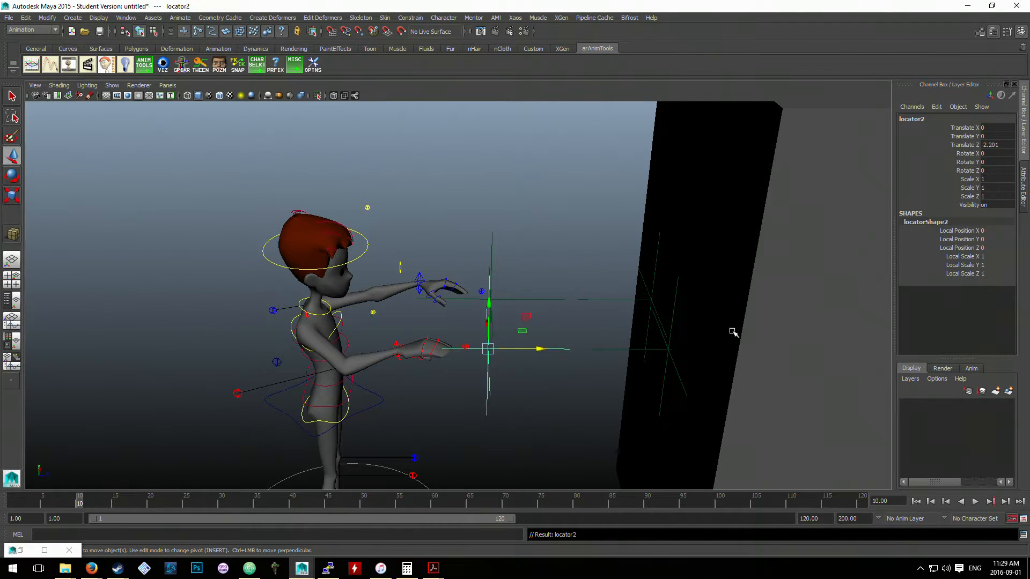
# - Move pCube1 toward the character, and shift locator1 to about Translate Z -1.21 and locator2 to about Translate Z -1.17
pyautogui.scroll(-4, 730, 328)
pyautogui.click(727, 334)
pyautogui.moveTo(749, 331); pyautogui.dragTo(695, 331)
pyautogui.click(424, 310)
pyautogui.moveTo(464, 331); pyautogui.dragTo(528, 298)
pyautogui.click(441, 274)
pyautogui.scroll(1, 602, 310)
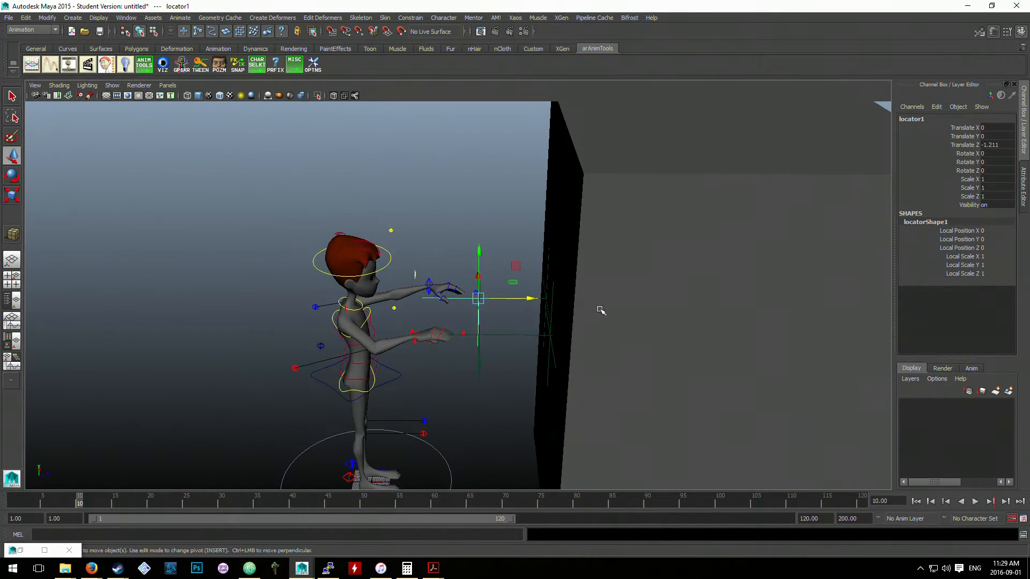
# - Move pCube1 along Z to about Translate Z 181.1, so that locator1 and locator2 sit at the hands
pyautogui.scroll(-3, 697, 320)
pyautogui.click(683, 333)
pyautogui.moveTo(659, 321); pyautogui.dragTo(633, 317)
pyautogui.scroll(1, 585, 328)
pyautogui.scroll(6, 585, 329)
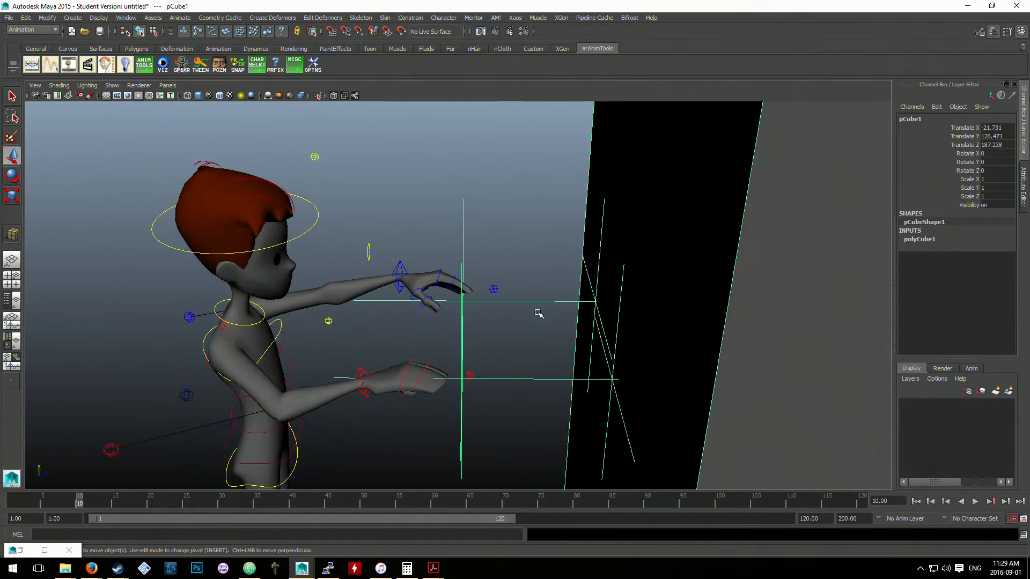
pyautogui.scroll(-6, 532, 285)
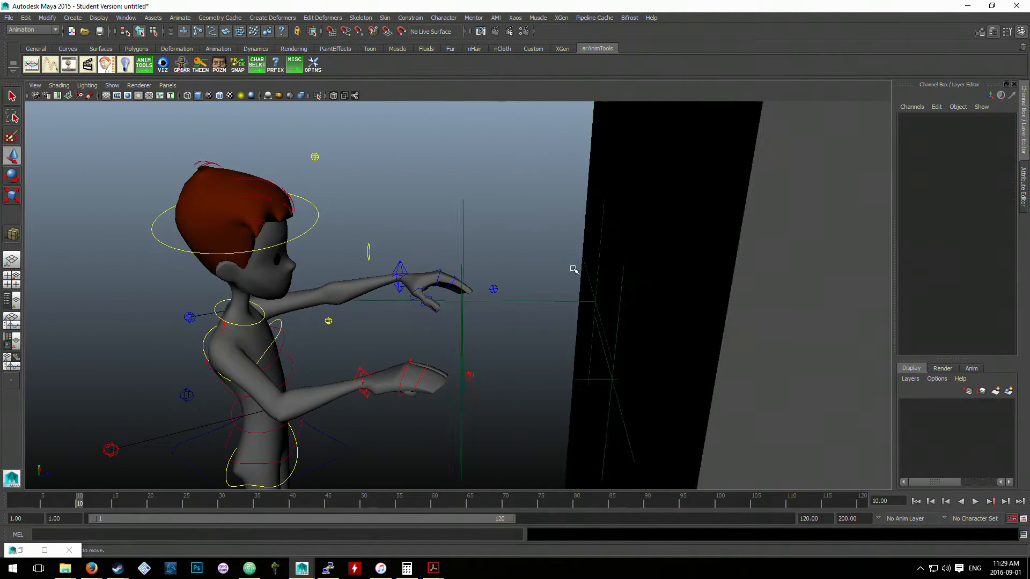
pyautogui.moveTo(744, 339); pyautogui.dragTo(721, 338)
pyautogui.scroll(3, 469, 297)
pyautogui.click(416, 275)
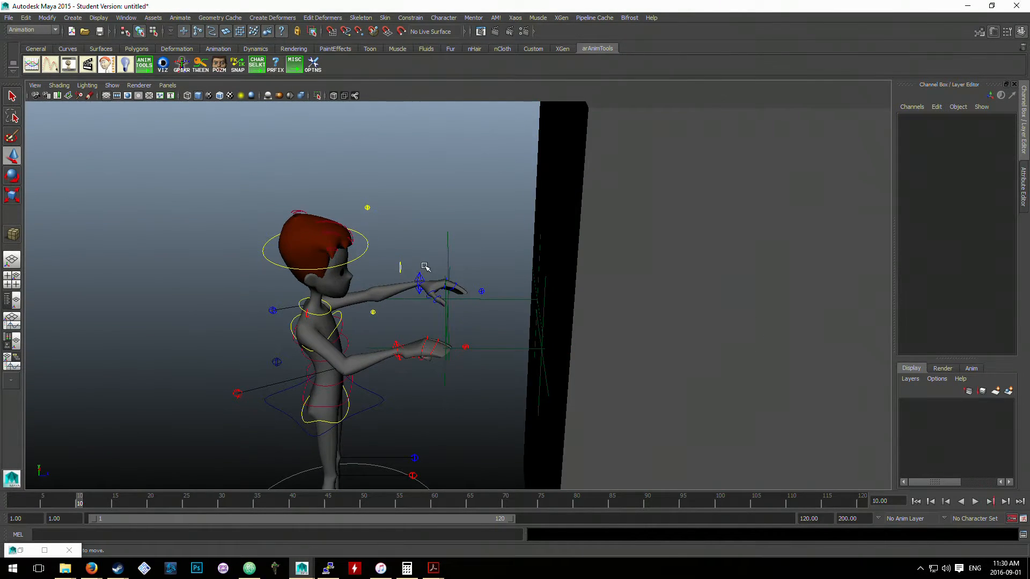
pyautogui.scroll(3, 445, 250)
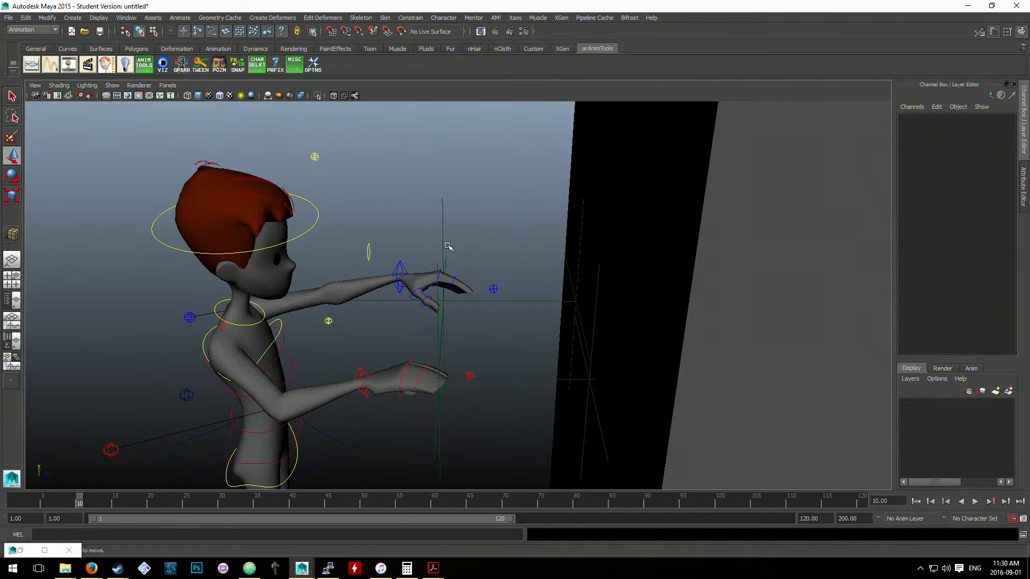
# - Parent-constrain the left arm IK control (stw_lf_arm_ik_ctrl) to locator1
pyautogui.click(442, 209)
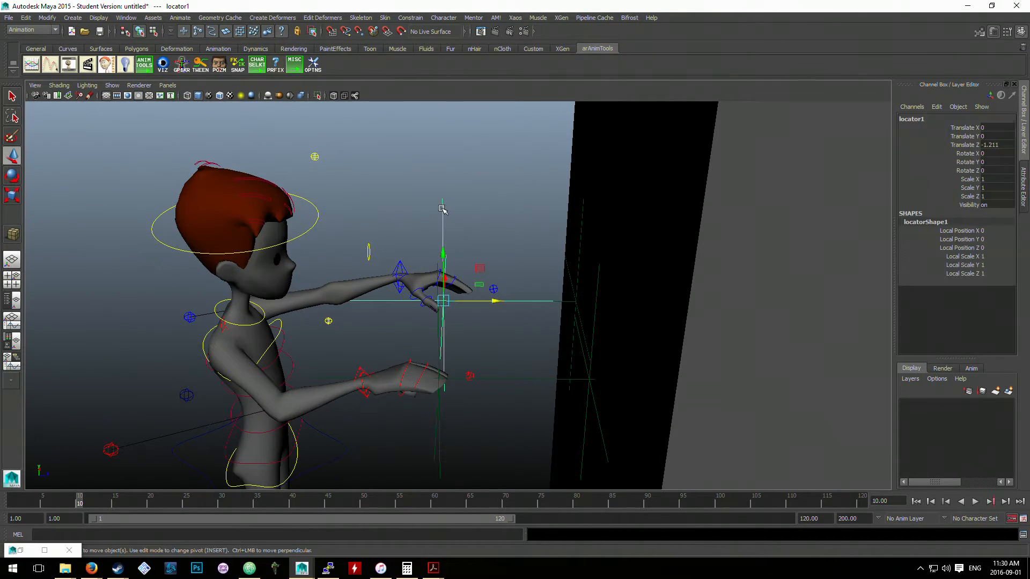
pyautogui.click(396, 266)
pyautogui.click(446, 205)
pyautogui.click(443, 204)
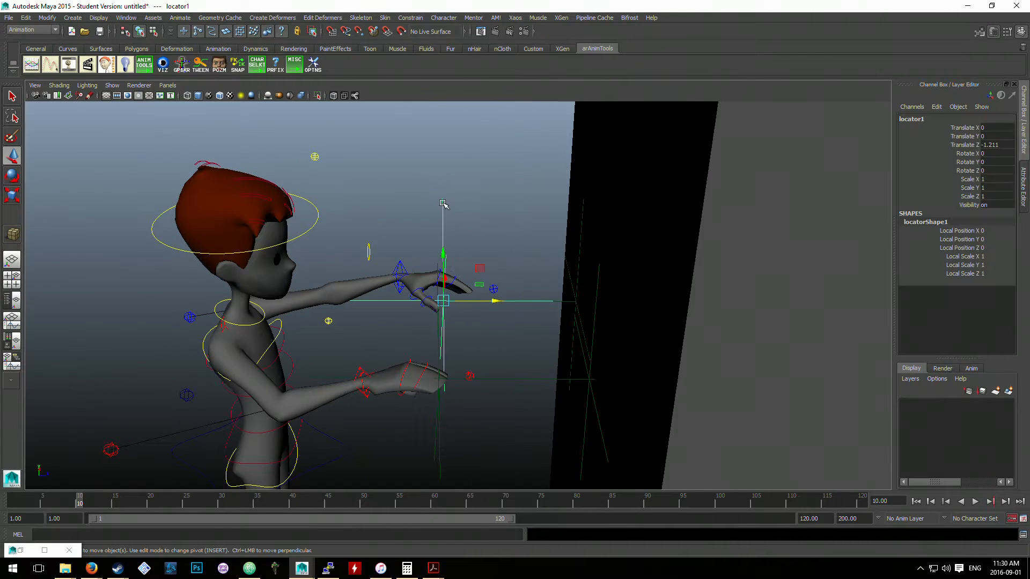
pyautogui.click(397, 263)
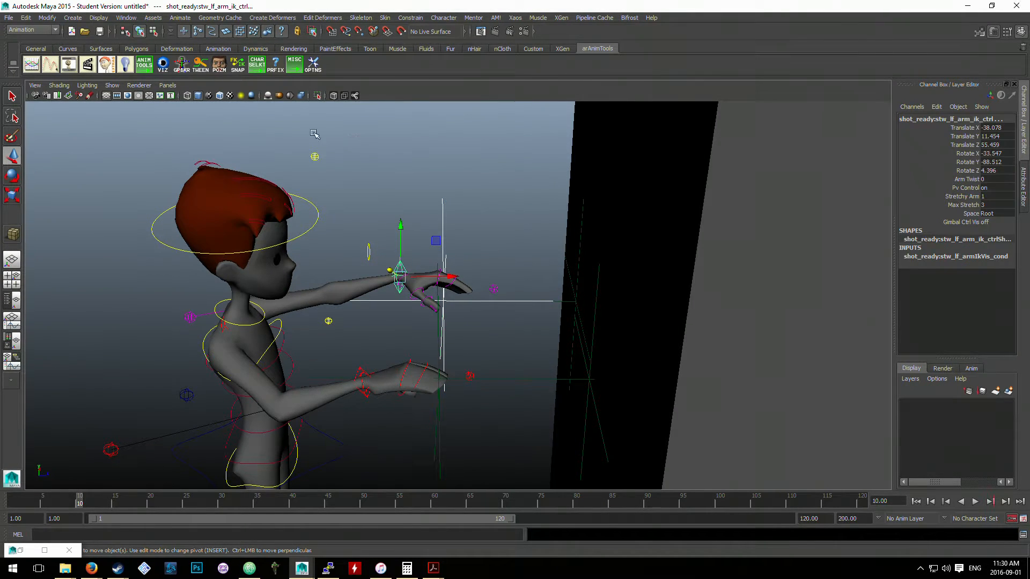
pyautogui.click(410, 18)
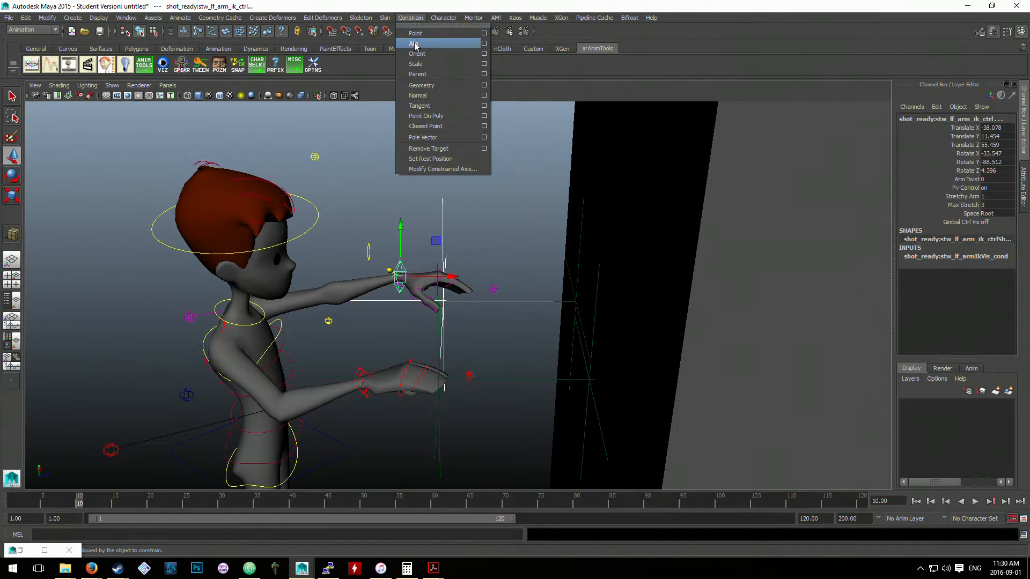
pyautogui.click(424, 75)
pyautogui.click(520, 236)
# - Select pCube1 and check how the constrained left hand relates to the cube and its locators
pyautogui.scroll(-4, 670, 293)
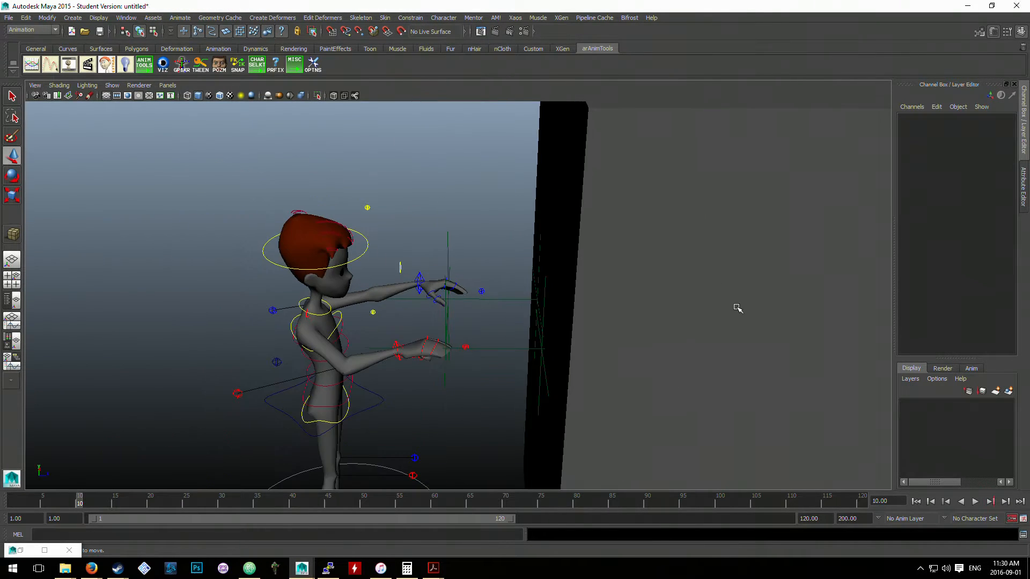
pyautogui.click(738, 308)
pyautogui.scroll(-2, 736, 317)
pyautogui.moveTo(717, 338); pyautogui.dragTo(723, 303)
pyautogui.scroll(5, 537, 273)
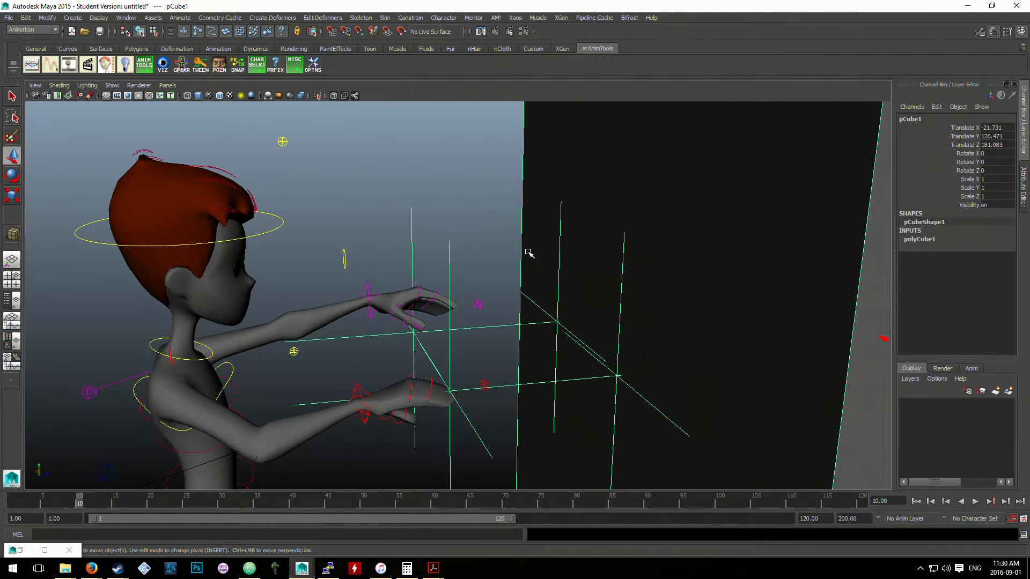
# - Try a parent constraint from the right arm IK control to locator2, with locator2 selected as the constrained object
pyautogui.click(479, 263)
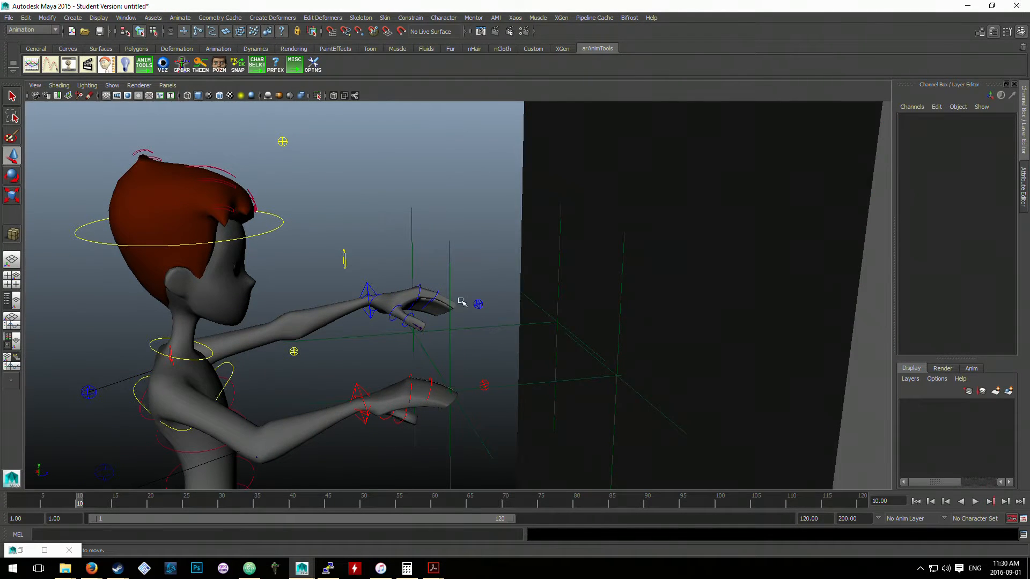
pyautogui.keyDown('alt'); pyautogui.moveTo(461, 301); pyautogui.dragTo(445, 252, button='middle'); pyautogui.keyUp('alt')
pyautogui.click(456, 243)
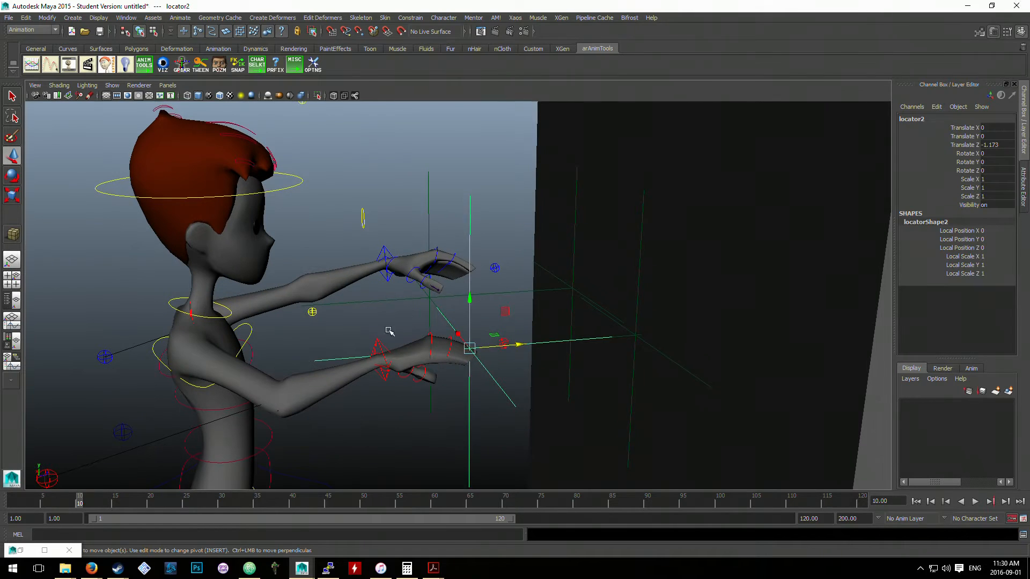
pyautogui.click(378, 343)
pyautogui.click(468, 219)
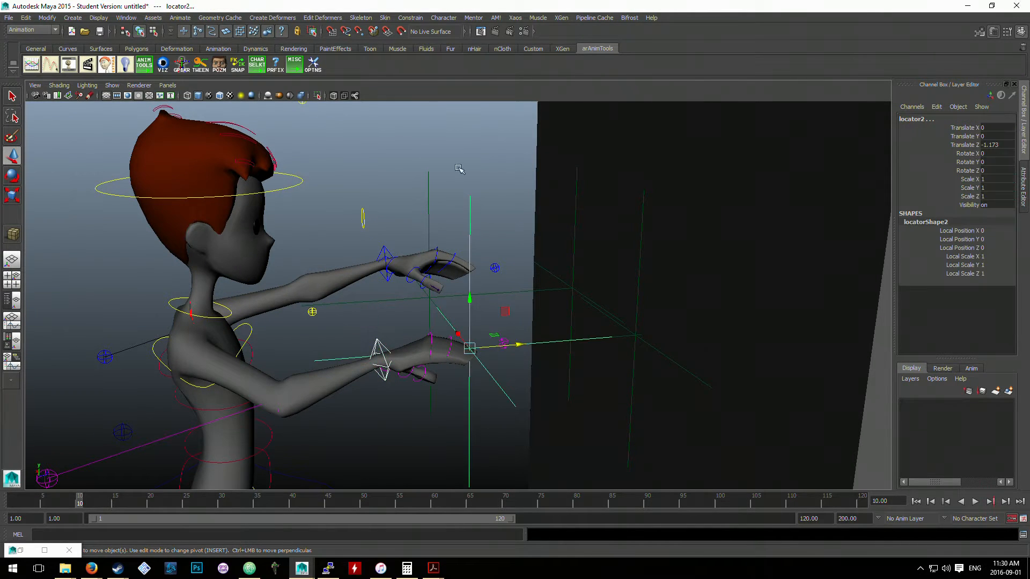
pyautogui.click(411, 18)
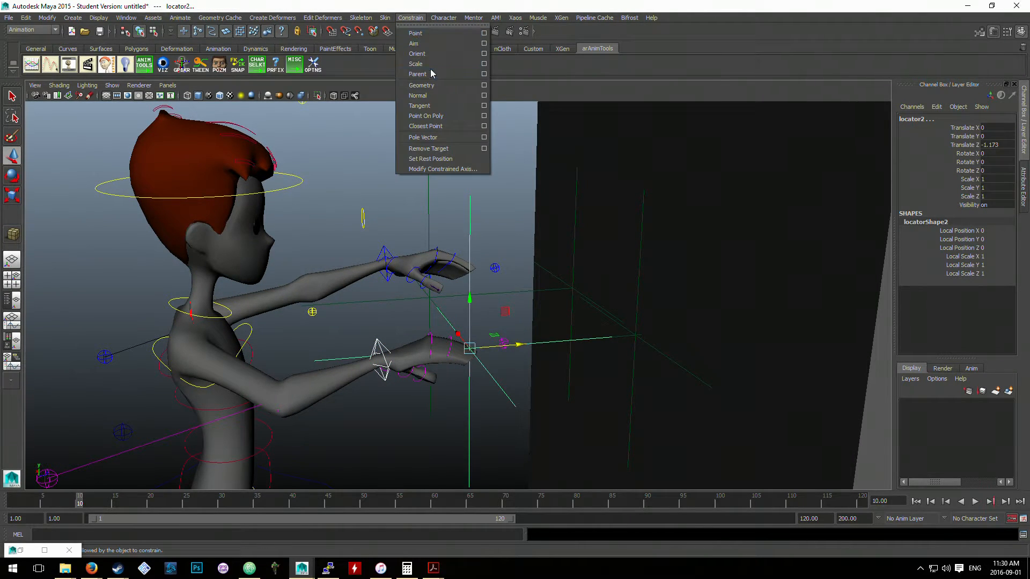
pyautogui.click(431, 74)
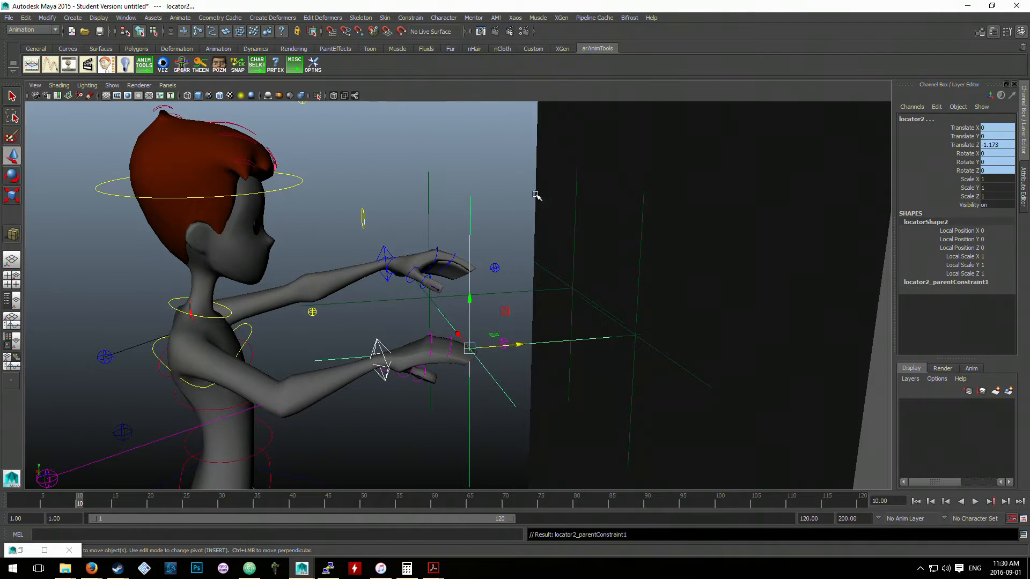
# - Test the hand constraints by moving pCube1 toward the character along Z, and undo the move
pyautogui.scroll(-3, 639, 241)
pyautogui.click(653, 258)
pyautogui.scroll(-1, 653, 282)
pyautogui.click(701, 291)
pyautogui.click(702, 292)
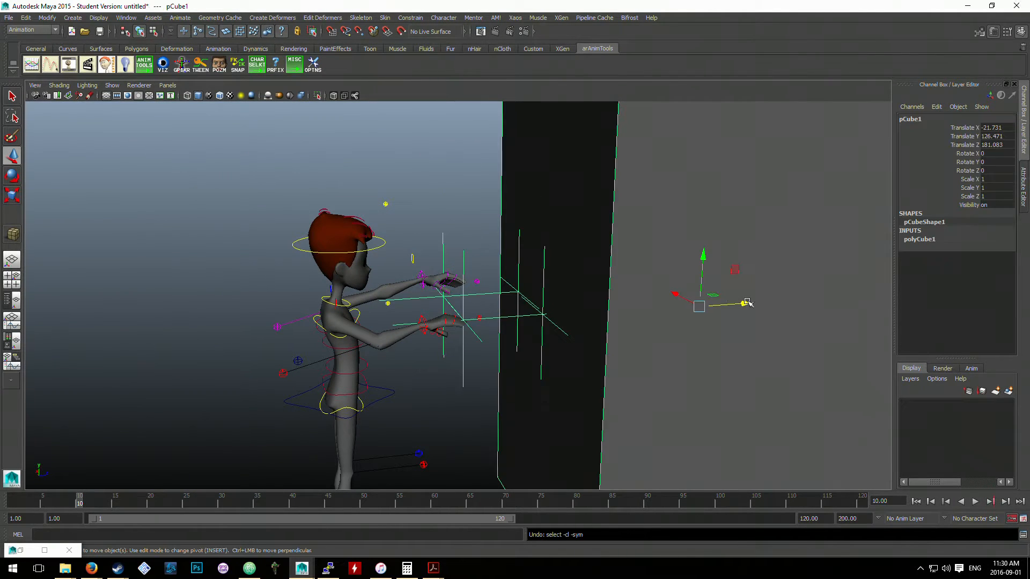
pyautogui.moveTo(744, 303); pyautogui.dragTo(707, 307)
pyautogui.hotkey('ctrl', 'z')
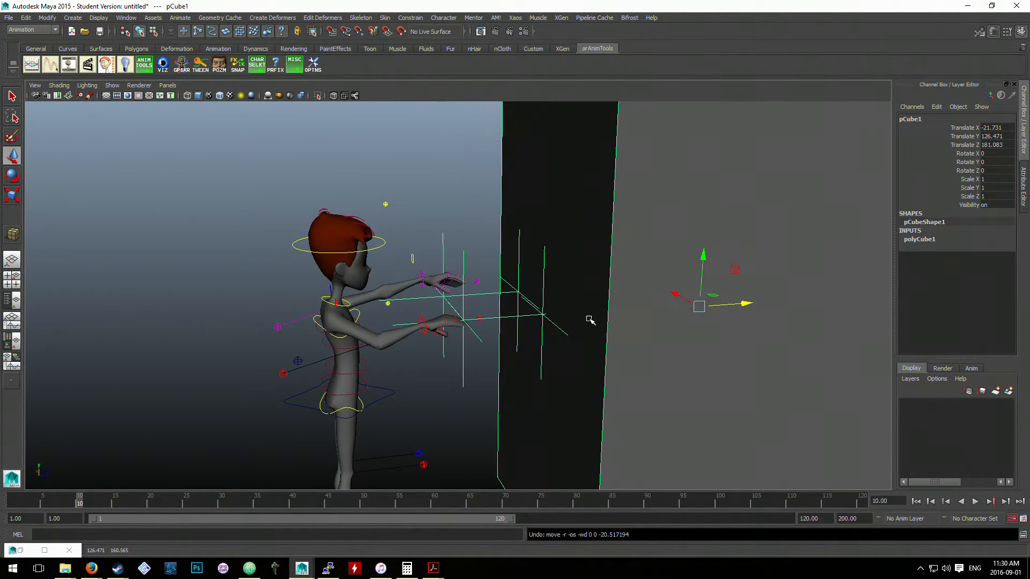
# - Undo the parent constraint applied to locator2
pyautogui.scroll(3, 588, 320)
pyautogui.hotkey('ctrl', 'z')
pyautogui.hotkey('ctrl', 'z')
pyautogui.hotkey('ctrl', 'z')
pyautogui.hotkey('ctrl', 'z')
pyautogui.hotkey('ctrl', 'z')
pyautogui.hotkey('ctrl', 'z')
pyautogui.scroll(1, 501, 253)
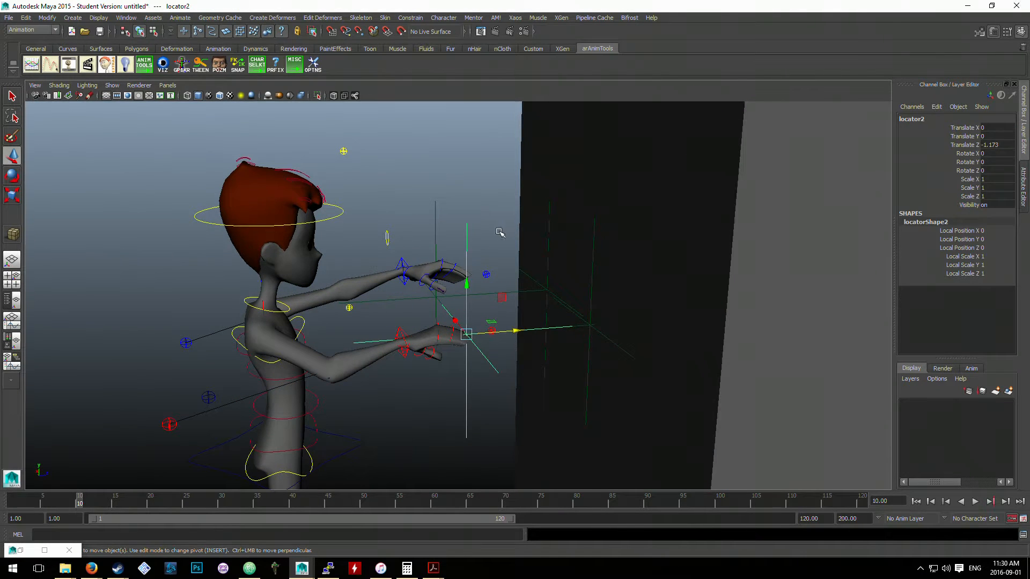
pyautogui.click(499, 233)
pyautogui.scroll(2, 439, 290)
pyautogui.click(382, 347)
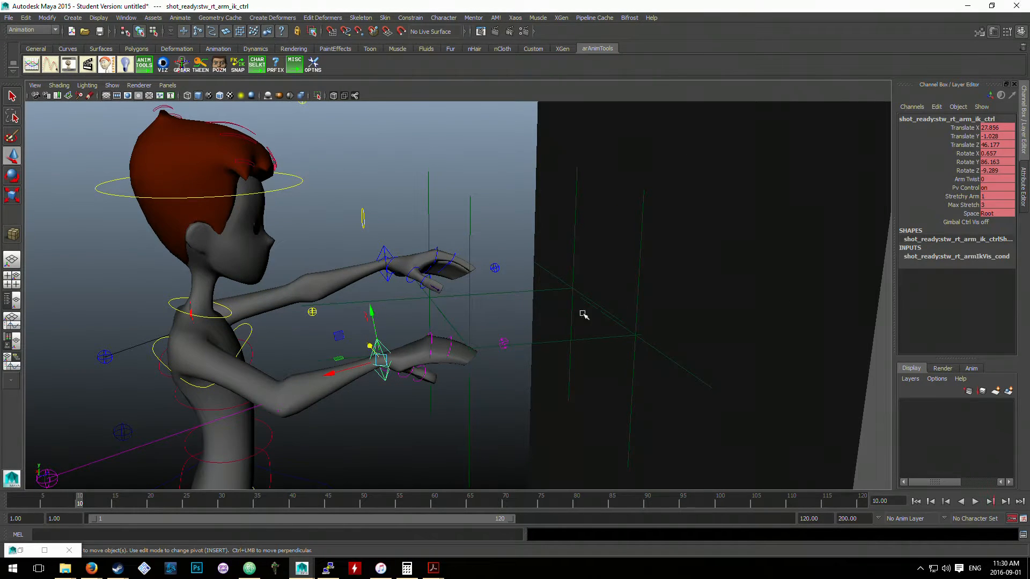
pyautogui.click(670, 292)
pyautogui.scroll(-3, 701, 306)
pyautogui.click(402, 325)
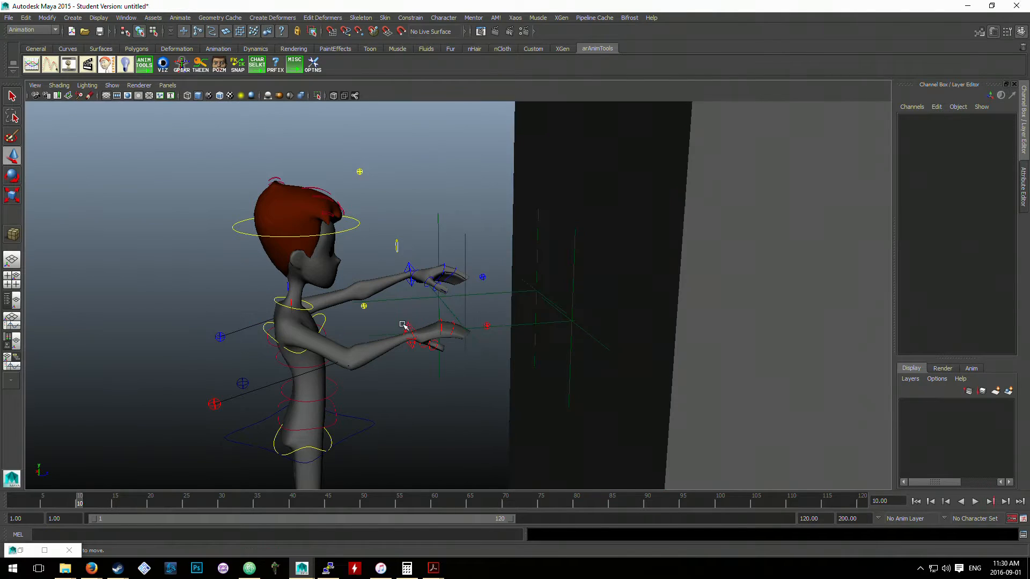
pyautogui.scroll(1, 456, 305)
pyautogui.click(452, 317)
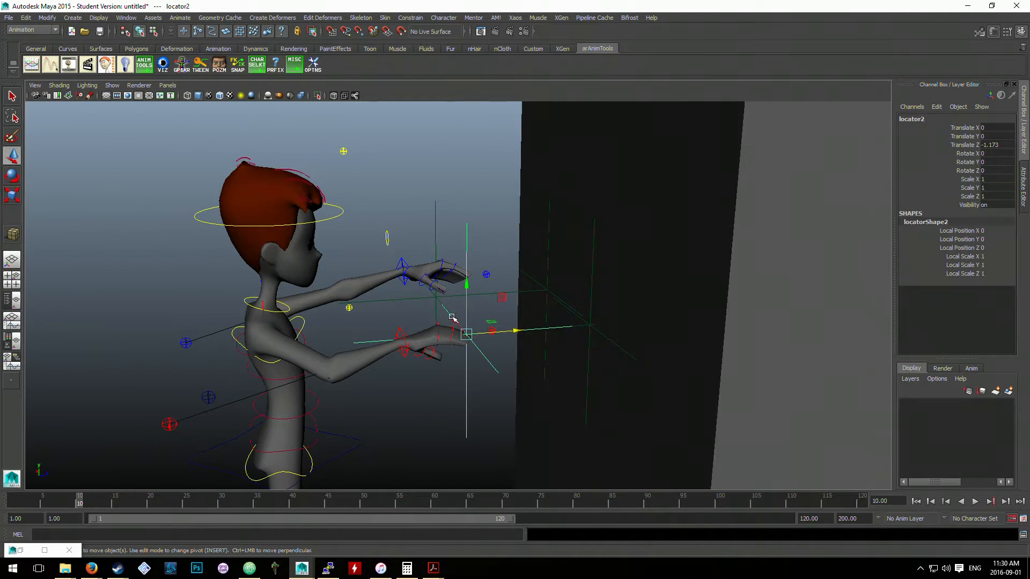
pyautogui.scroll(2, 421, 332)
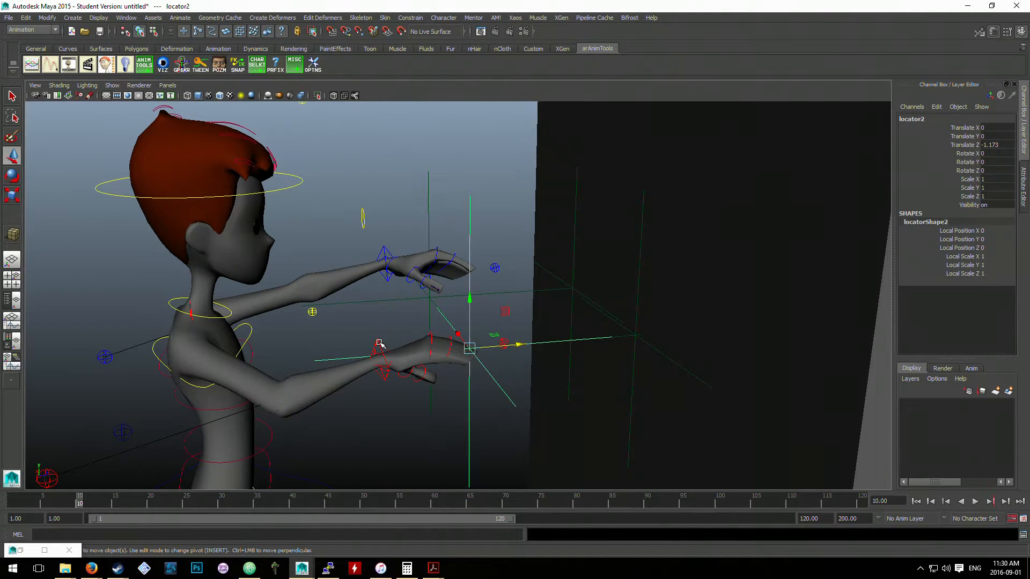
pyautogui.click(379, 343)
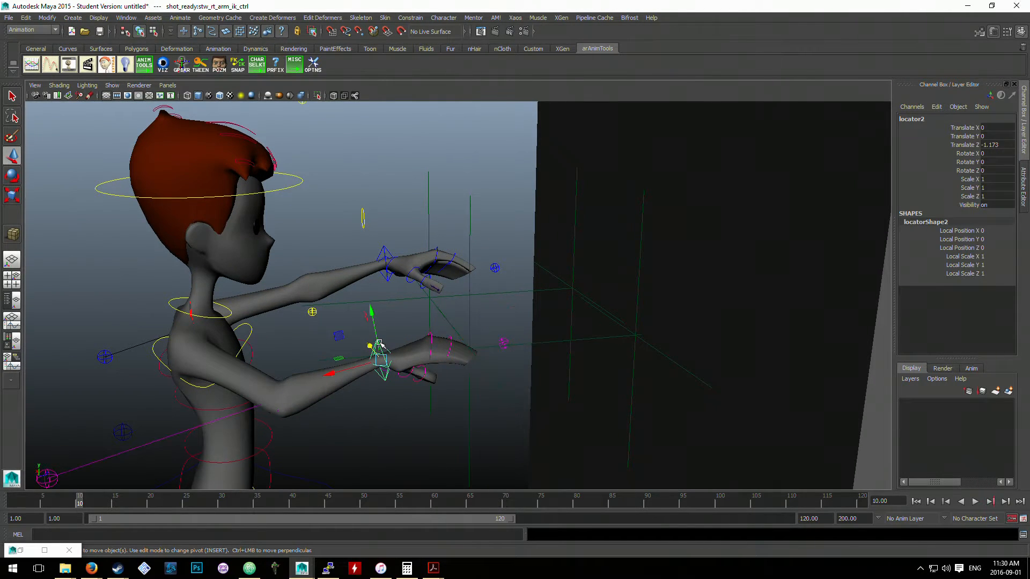
pyautogui.click(470, 308)
pyautogui.keyDown('shift'); pyautogui.click(380, 343); pyautogui.keyUp('shift')
pyautogui.click(477, 273)
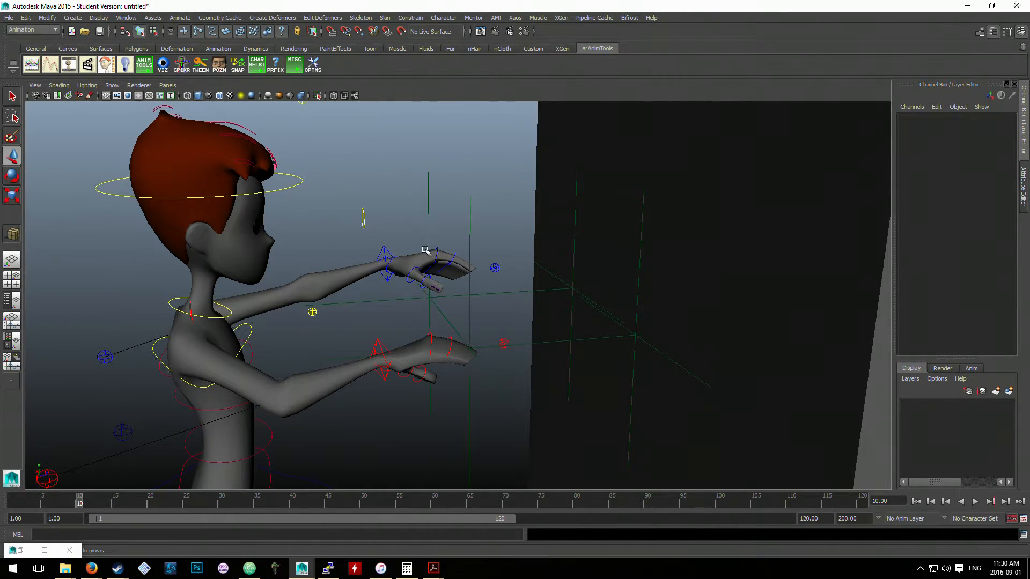
pyautogui.scroll(-4, 424, 248)
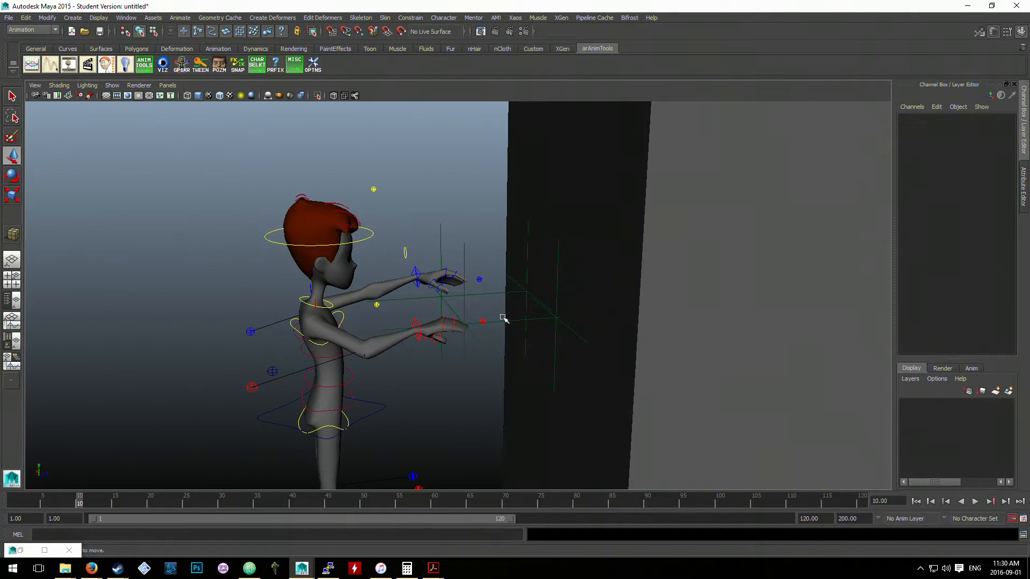
# - Try again to apply a parent constraint with the right arm IK control as parent and locator2 as the constrained object
pyautogui.click(416, 321)
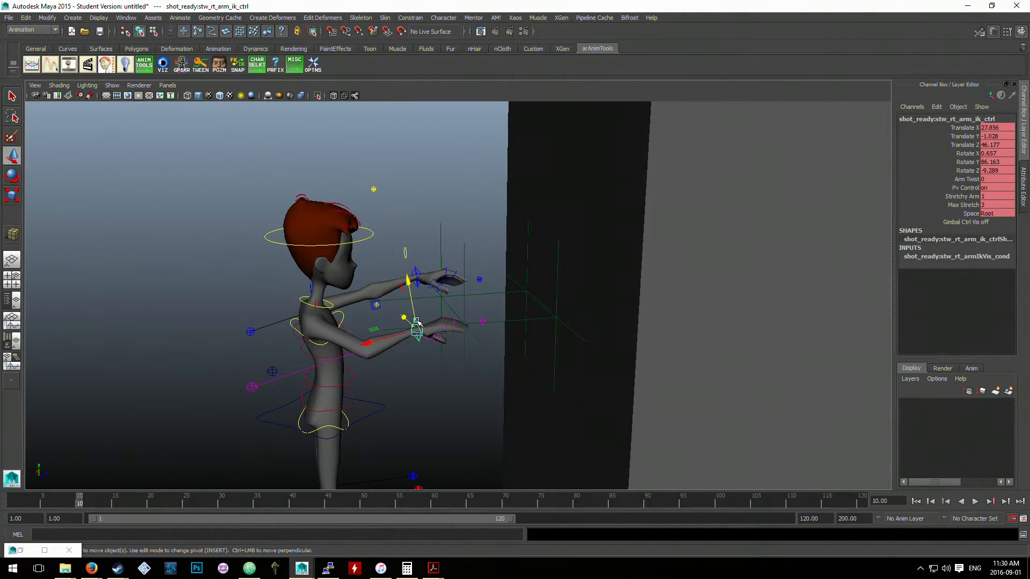
pyautogui.click(447, 307)
pyautogui.click(419, 313)
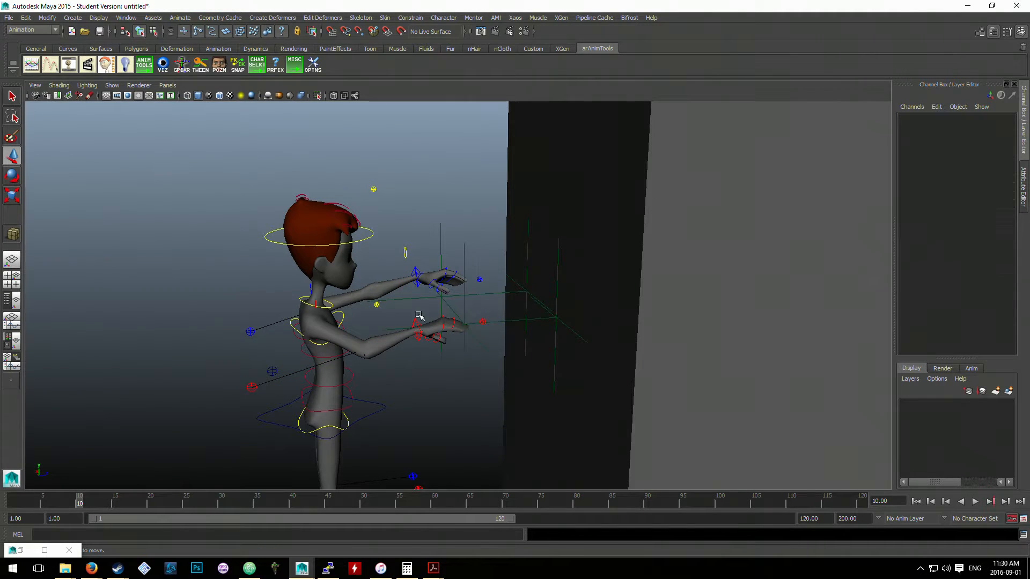
pyautogui.click(416, 320)
pyautogui.click(466, 296)
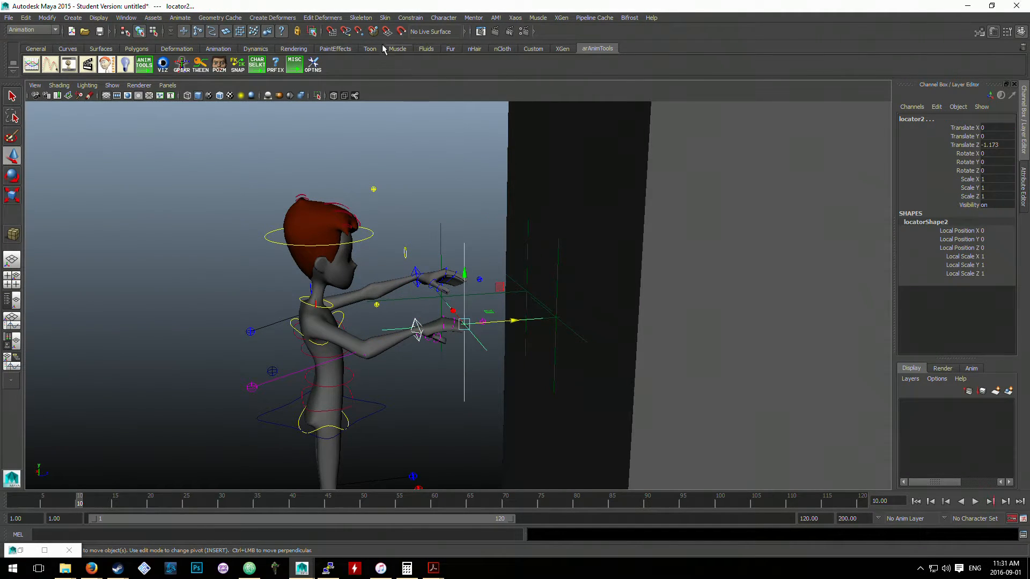
pyautogui.click(410, 17)
pyautogui.click(428, 81)
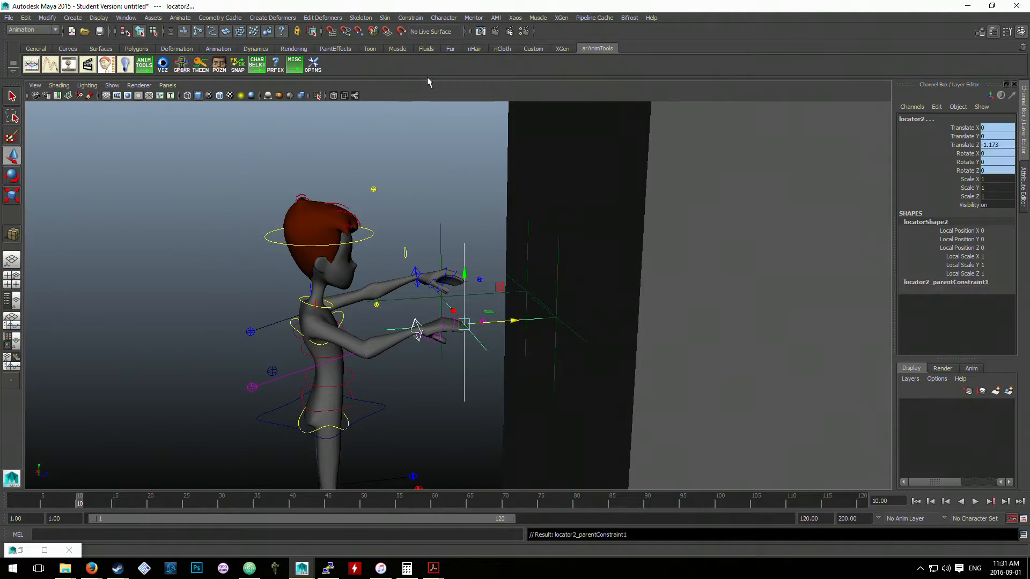
# - Test the right hand by moving pCube1 freely, and undo the move
pyautogui.scroll(-3, 669, 285)
pyautogui.click(671, 294)
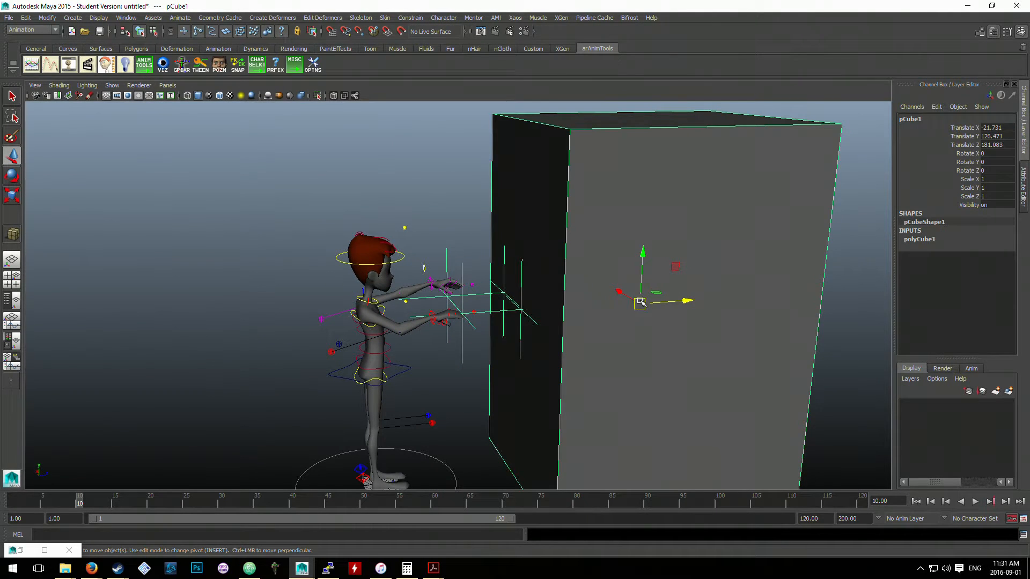
pyautogui.moveTo(639, 304); pyautogui.dragTo(638, 243)
pyautogui.hotkey('ctrl', 'z')
pyautogui.hotkey('ctrl', 'z')
pyautogui.hotkey('ctrl', 'z')
pyautogui.hotkey('ctrl', 'z')
pyautogui.hotkey('ctrl', 'z')
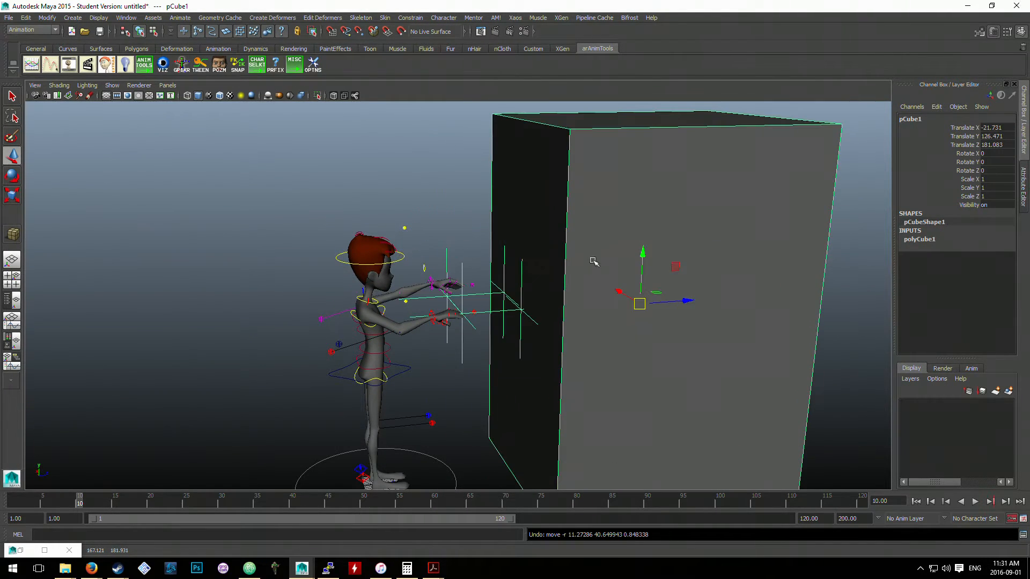
# - Undo the parent constraint on locator2, and recheck the hands with a brief move of pCube1 that is undone
pyautogui.click(464, 375)
pyautogui.hotkey('ctrl', 'z')
pyautogui.hotkey('ctrl', 'z')
pyautogui.hotkey('ctrl', 'z')
pyautogui.hotkey('ctrl', 'z')
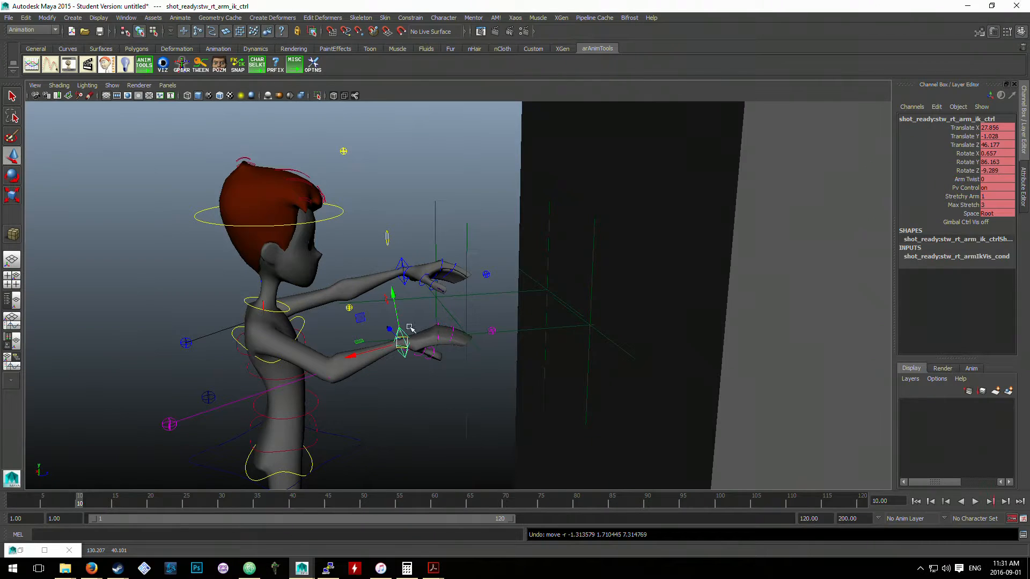
pyautogui.hotkey('ctrl', 'z')
pyautogui.moveTo(739, 308); pyautogui.dragTo(662, 316, button='middle')
pyautogui.hotkey('ctrl', 'z')
# - Parent-constrain the right arm IK control to locator2, selecting the locator first and the control second
pyautogui.scroll(5, 506, 317)
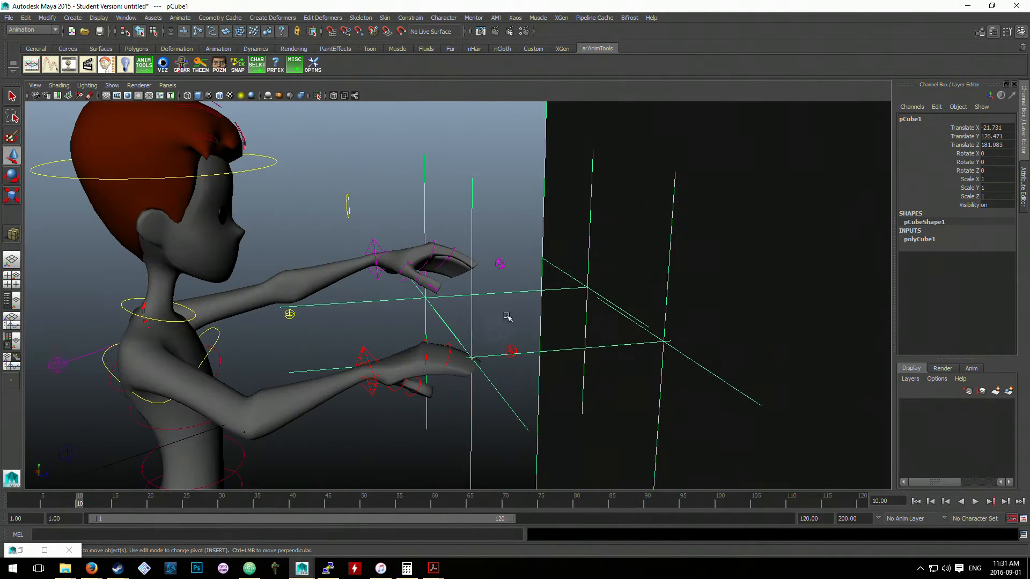
pyautogui.click(367, 344)
pyautogui.click(374, 350)
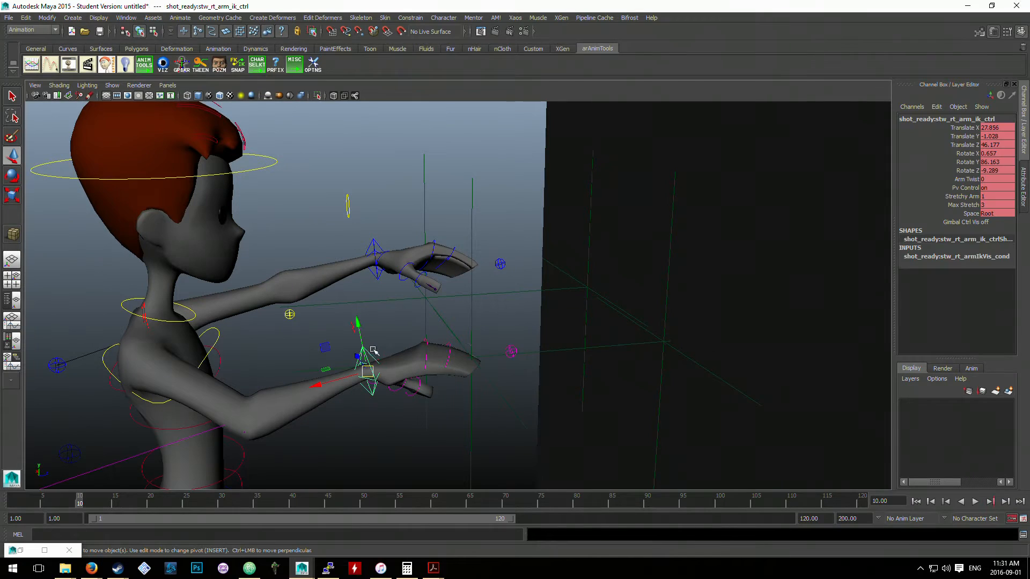
pyautogui.click(471, 329)
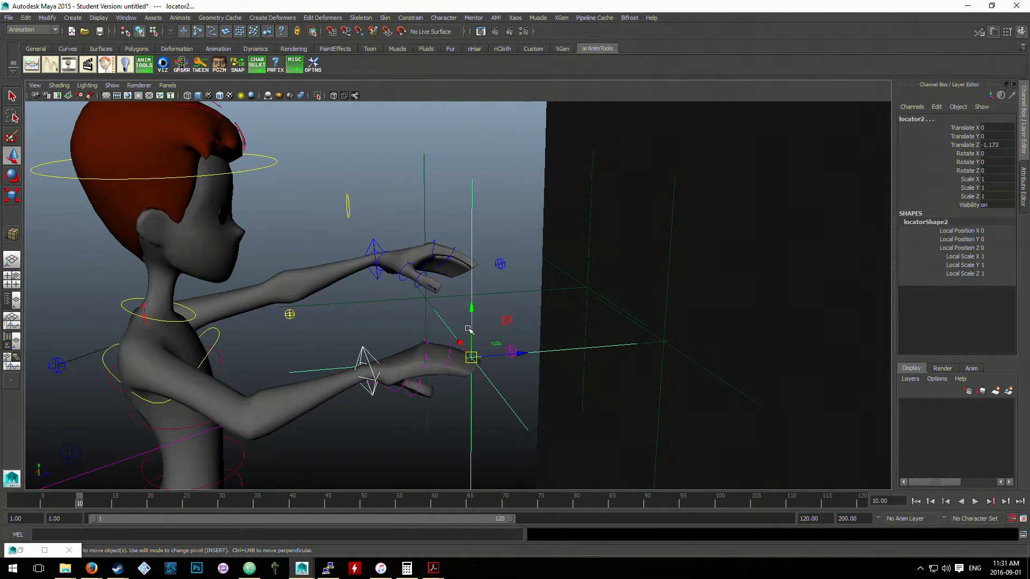
pyautogui.click(407, 327)
pyautogui.click(472, 317)
pyautogui.keyDown('shift'); pyautogui.click(368, 348); pyautogui.keyUp('shift')
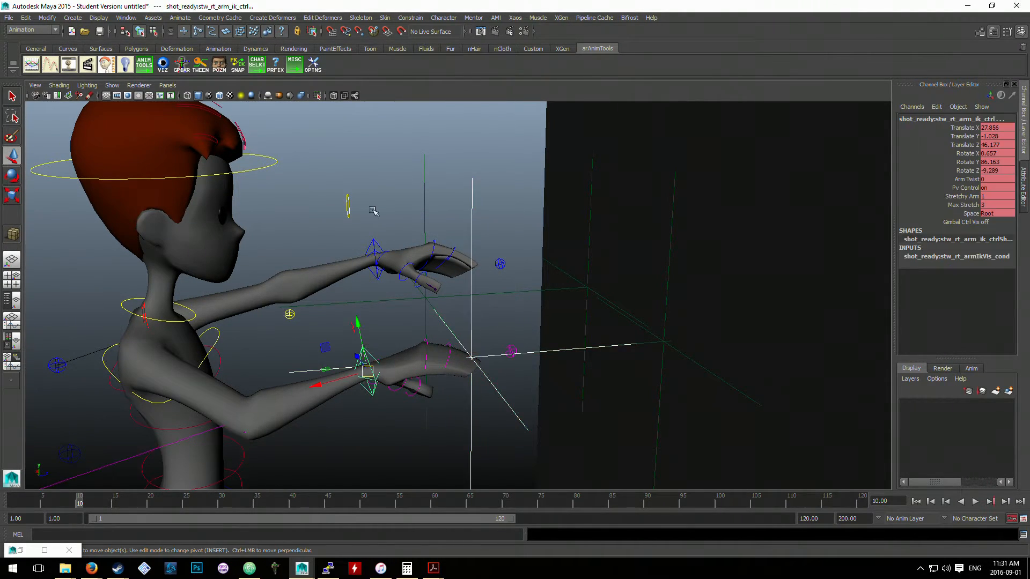
pyautogui.click(410, 19)
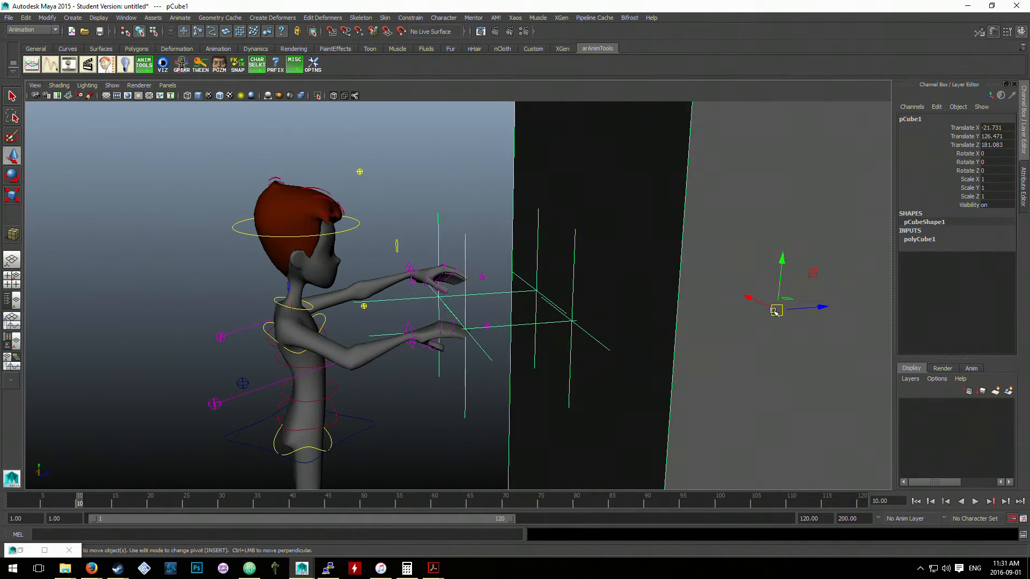
# - Move pCube1 toward the character to Translate Z 161.493, and shift both hand locators along Z toward the cube, locator2 to -0.577
pyautogui.keyDown('alt'); pyautogui.moveTo(774, 311); pyautogui.dragTo(577, 307); pyautogui.keyUp('alt')
pyautogui.scroll(3, 376, 269)
pyautogui.keyDown('alt'); pyautogui.moveTo(333, 254); pyautogui.dragTo(433, 269, button='middle'); pyautogui.keyUp('alt')
pyautogui.click(345, 225)
pyautogui.click(330, 235)
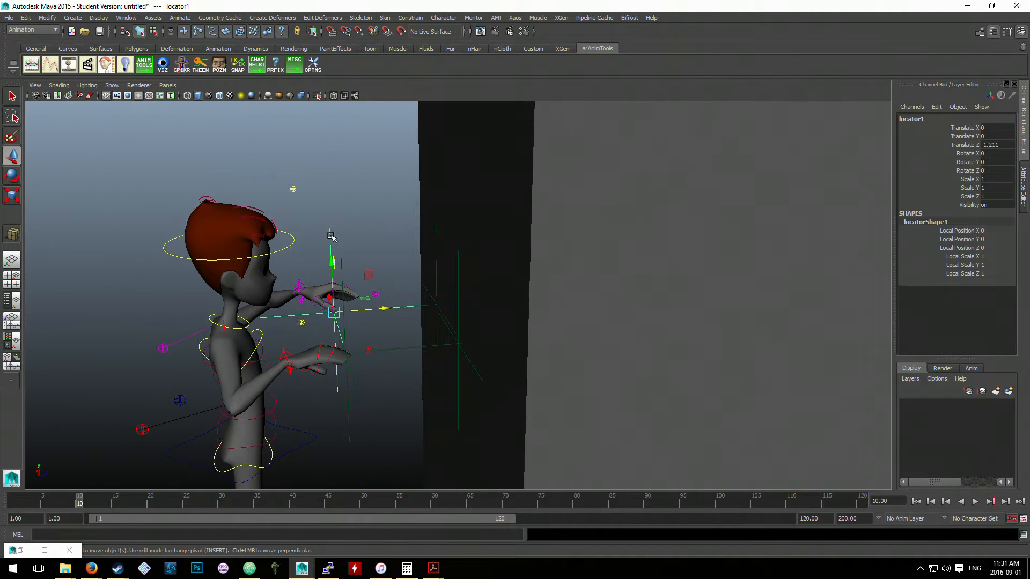
pyautogui.keyDown('shift'); pyautogui.click(346, 266); pyautogui.keyUp('shift')
pyautogui.moveTo(387, 352); pyautogui.dragTo(445, 345)
# - Move pCube1 closer to the character, and shift locator1 and locator2 along Z onto its front face, locator2 to -0.053
pyautogui.click(608, 301)
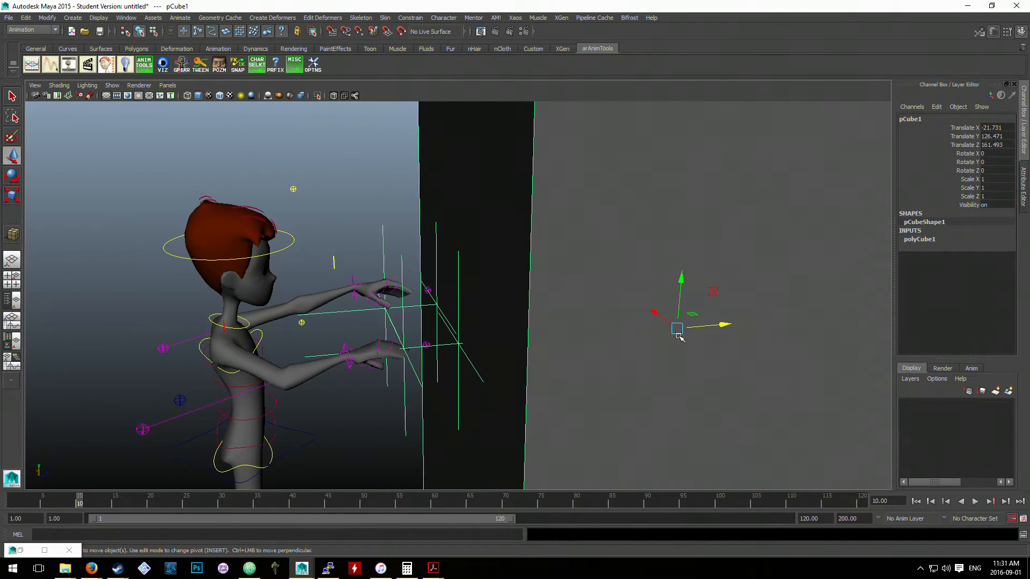
pyautogui.moveTo(703, 329); pyautogui.dragTo(661, 332)
pyautogui.click(340, 233)
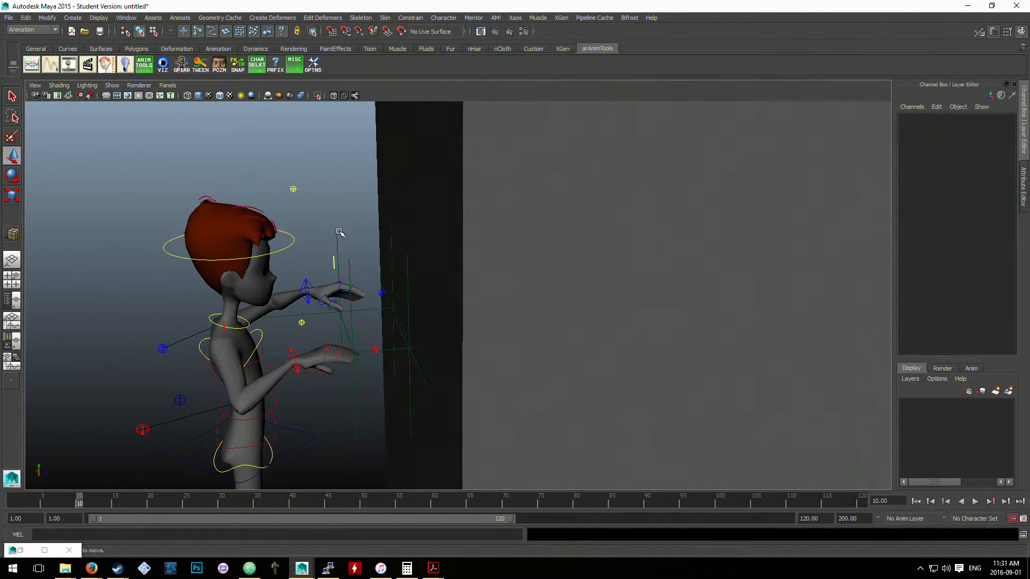
pyautogui.click(337, 237)
pyautogui.keyDown('shift'); pyautogui.click(352, 326); pyautogui.keyUp('shift')
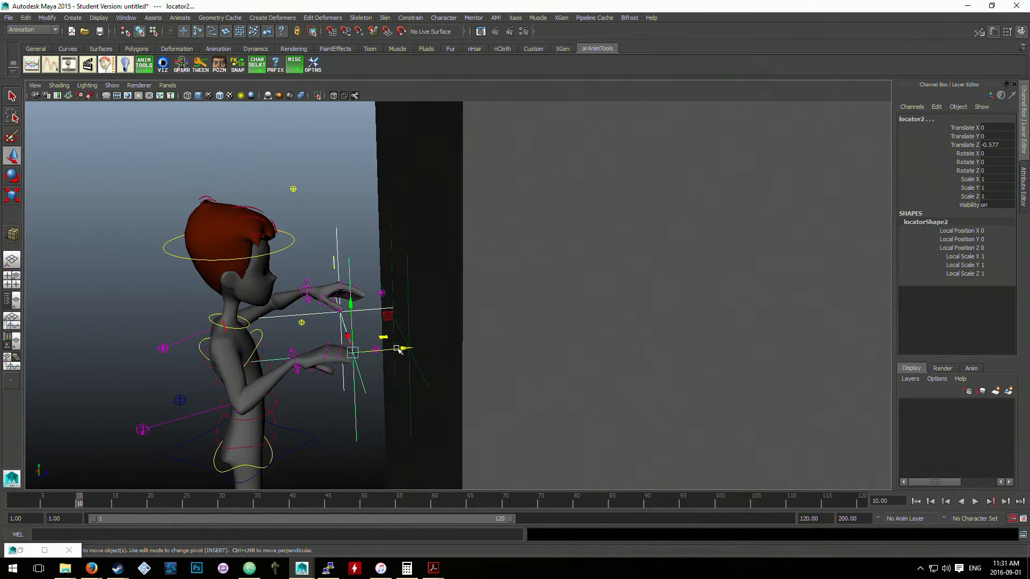
pyautogui.moveTo(392, 350); pyautogui.dragTo(442, 343)
pyautogui.scroll(-6, 482, 338)
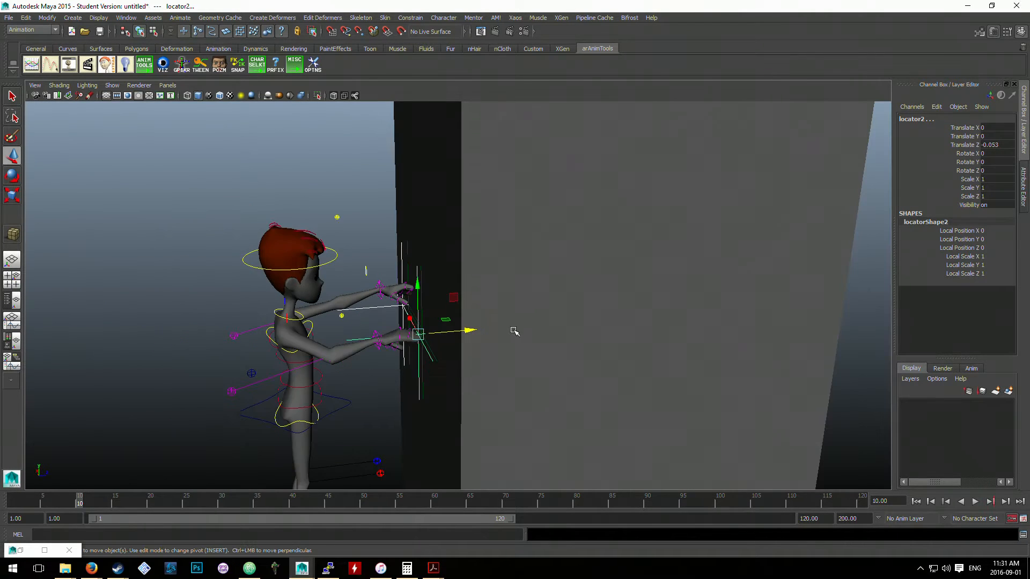
# - Move pCube1 along Z to 167.086, and move the character's root control to Translate Z 24.29
pyautogui.click(578, 319)
pyautogui.moveTo(577, 306)
pyautogui.mouseDown()
pyautogui.moveTo(638, 302)
pyautogui.moveTo(587, 306)
pyautogui.mouseUp()
pyautogui.click(429, 427)
pyautogui.click(432, 435)
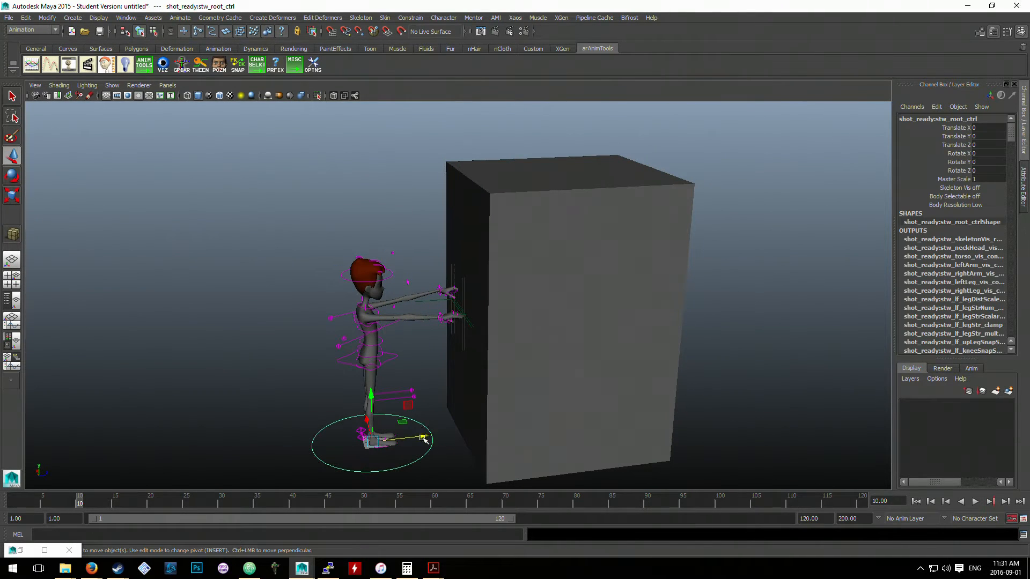
pyautogui.moveTo(422, 438); pyautogui.dragTo(445, 430)
# - Try moving locator1 sideways along X by about 17.7 to reposition the left hand on the cube
pyautogui.scroll(4, 484, 350)
pyautogui.keyDown('alt'); pyautogui.moveTo(485, 350); pyautogui.dragTo(439, 334); pyautogui.keyUp('alt')
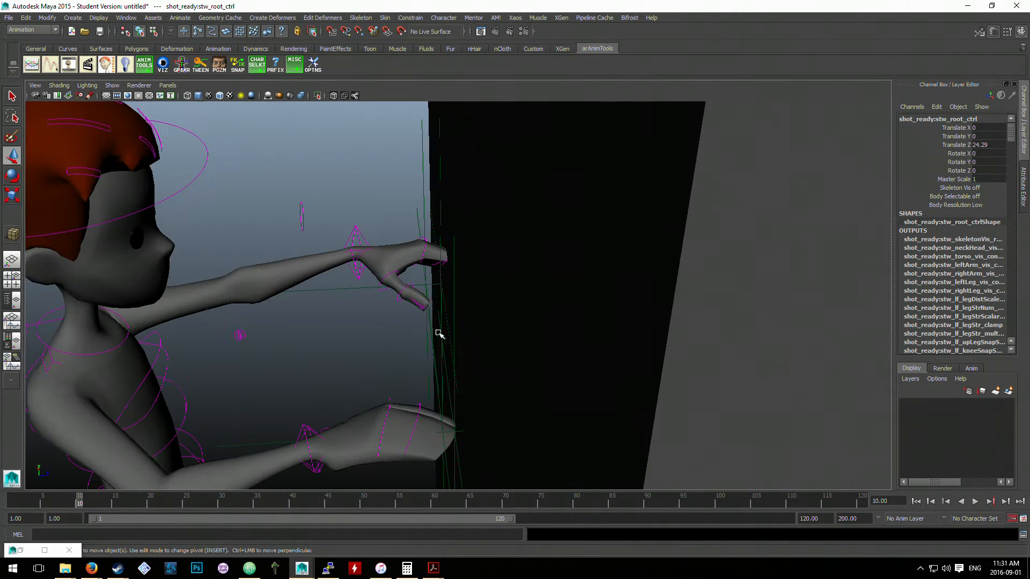
pyautogui.click(354, 292)
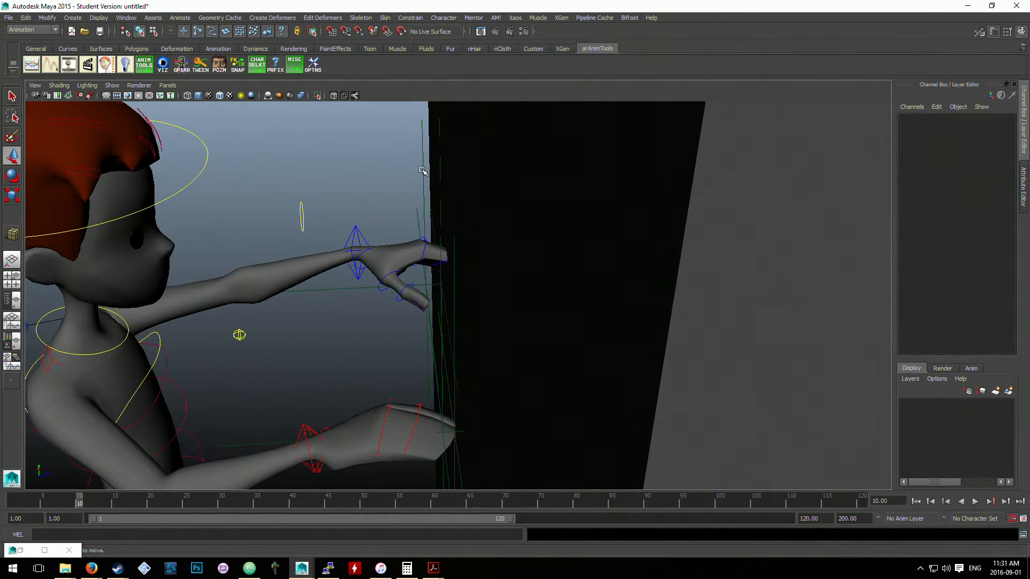
pyautogui.keyDown('alt'); pyautogui.moveTo(424, 171); pyautogui.dragTo(459, 195); pyautogui.keyUp('alt')
pyautogui.keyDown('alt'); pyautogui.moveTo(416, 309); pyautogui.dragTo(455, 319); pyautogui.keyUp('alt')
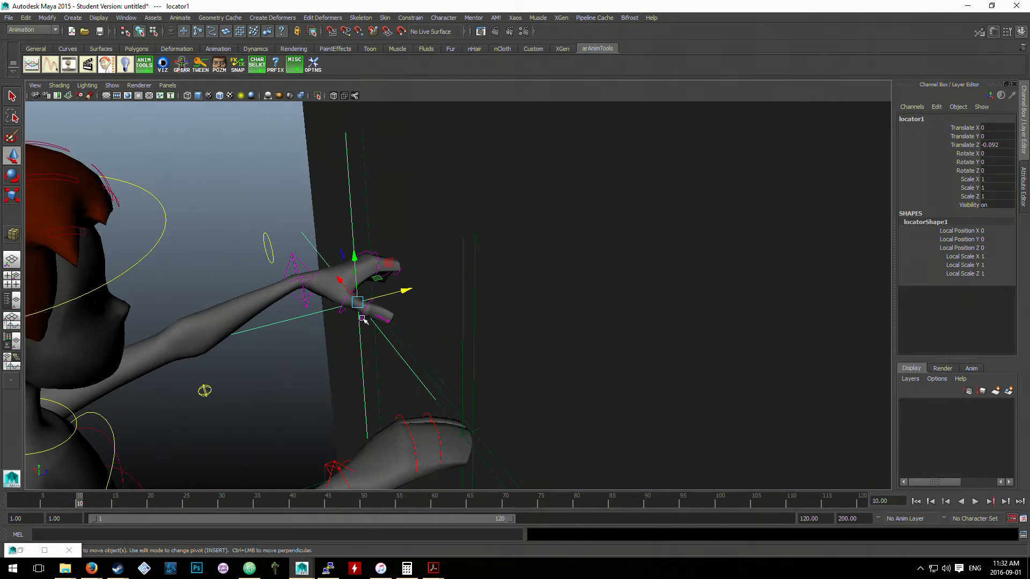
pyautogui.moveTo(347, 294); pyautogui.dragTo(306, 243)
# - Test the hands by moving pCube1 to Translate Z 199.617, and undo both this move and the sideways move of locator1
pyautogui.keyDown('alt'); pyautogui.moveTo(421, 234); pyautogui.dragTo(581, 313); pyautogui.keyUp('alt')
pyautogui.scroll(-4, 437, 260)
pyautogui.click(579, 317)
pyautogui.moveTo(639, 292); pyautogui.dragTo(718, 275)
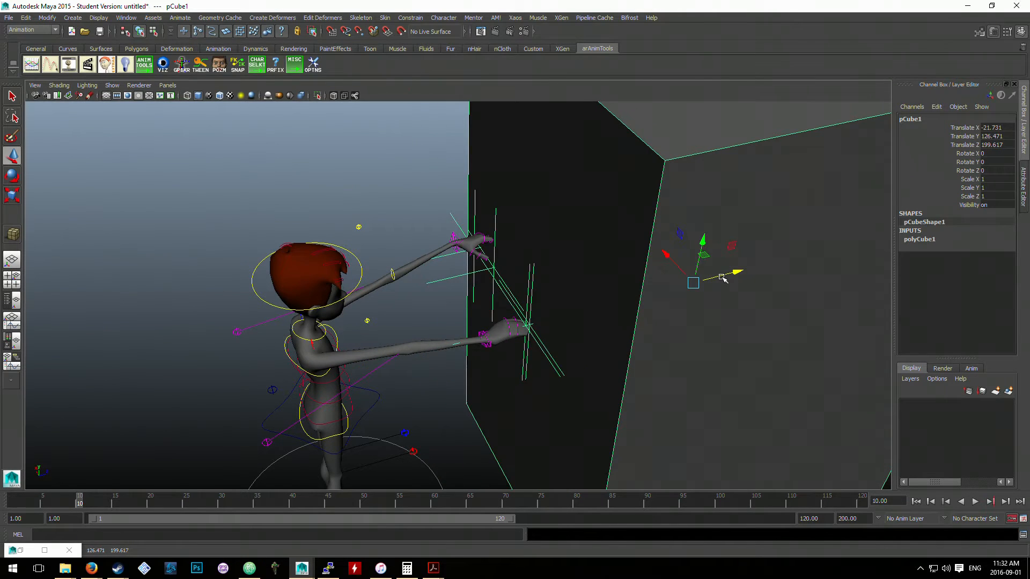
pyautogui.hotkey('ctrl', 'z')
pyautogui.hotkey('ctrl', 'z')
pyautogui.hotkey('ctrl', 'z')
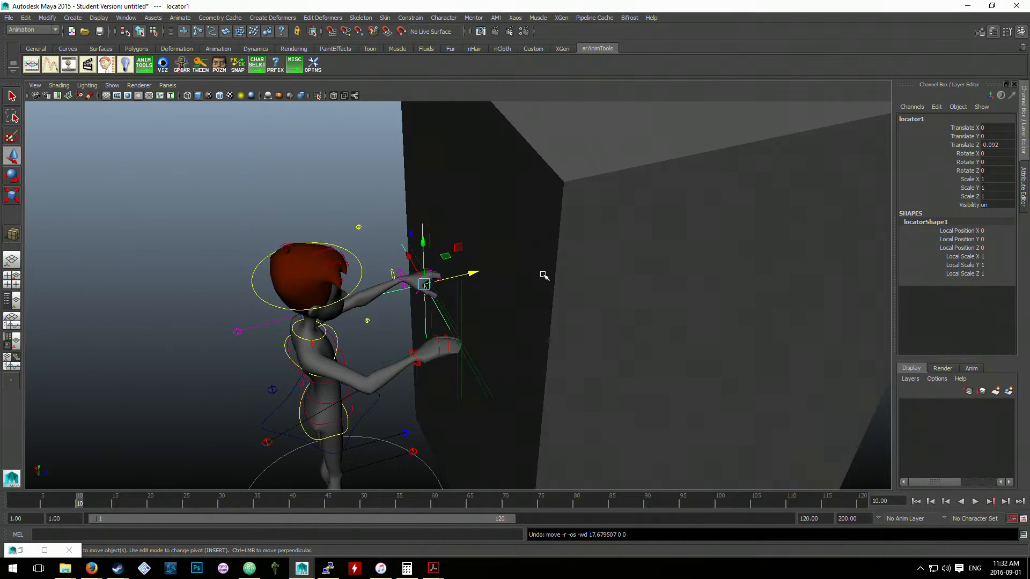
# - Inspect the left arm IK control's constrained channels, and move pCube1 away from the character along Z as a test
pyautogui.keyDown('alt'); pyautogui.moveTo(429, 288); pyautogui.dragTo(407, 270); pyautogui.keyUp('alt')
pyautogui.click(361, 252)
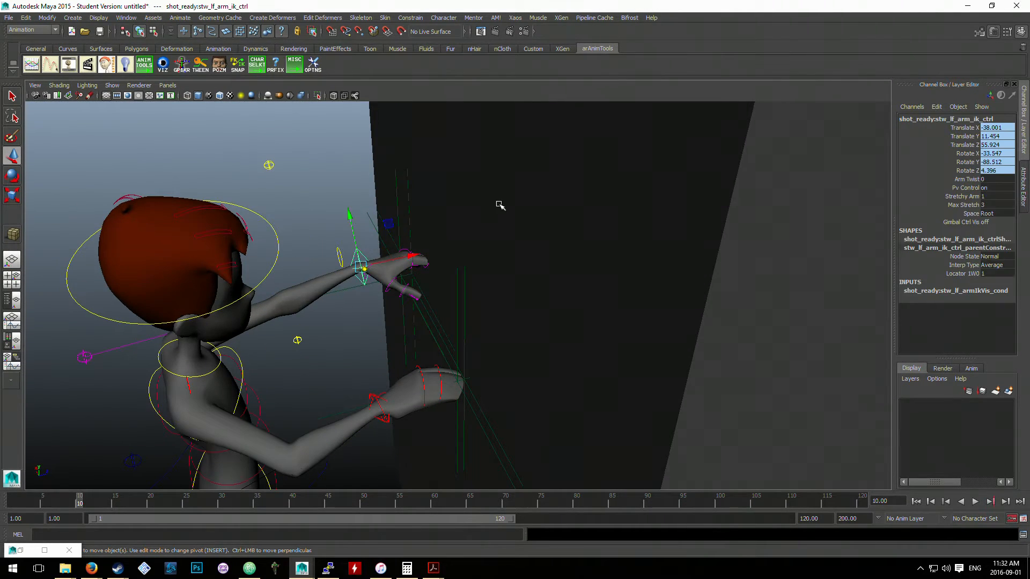
pyautogui.click(500, 205)
pyautogui.click(365, 250)
pyautogui.click(501, 258)
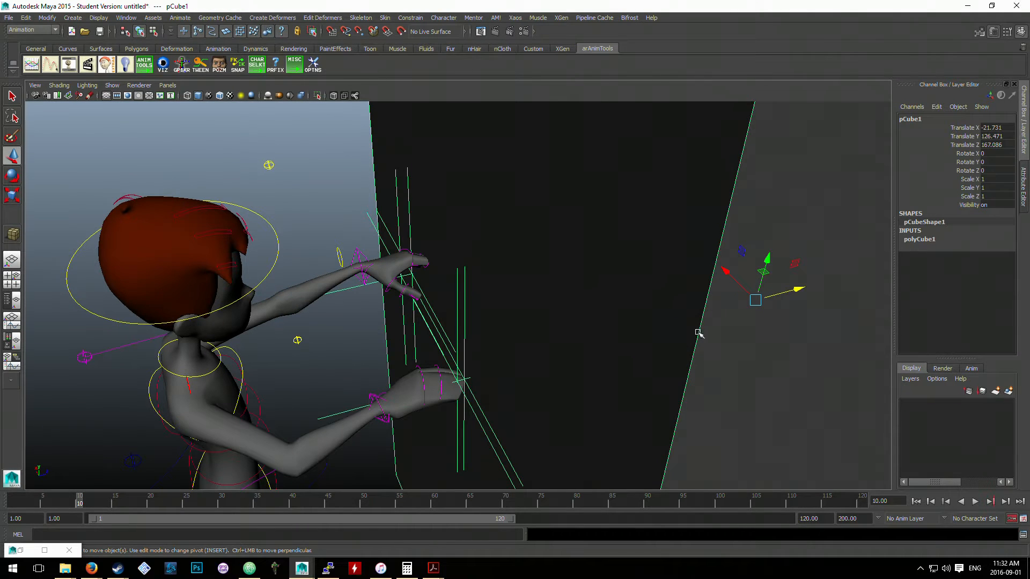
pyautogui.moveTo(773, 295); pyautogui.dragTo(826, 280)
# - Try moving the constrained left arm IK control directly, and undo the test moves of the control and the cube
pyautogui.click(420, 247)
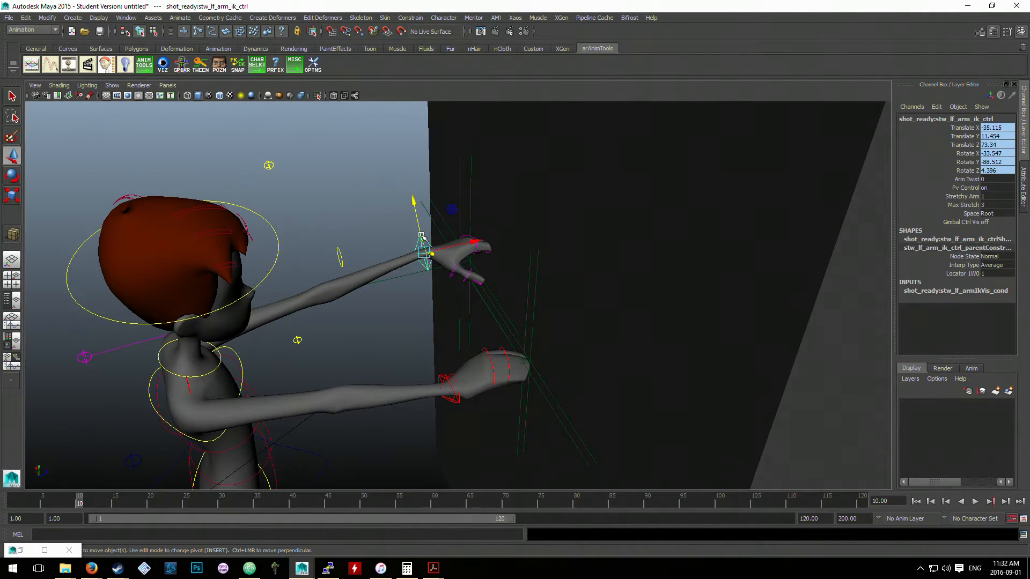
pyautogui.moveTo(422, 237); pyautogui.dragTo(630, 299)
pyautogui.hotkey('ctrl', 'z')
pyautogui.click(461, 287)
pyautogui.click(343, 238)
pyautogui.click(399, 244)
pyautogui.hotkey('ctrl', 'z')
# - Test the arms by moving pCube1 about 36.8 units away along Z, and undo the move
pyautogui.click(630, 298)
pyautogui.scroll(-3, 628, 302)
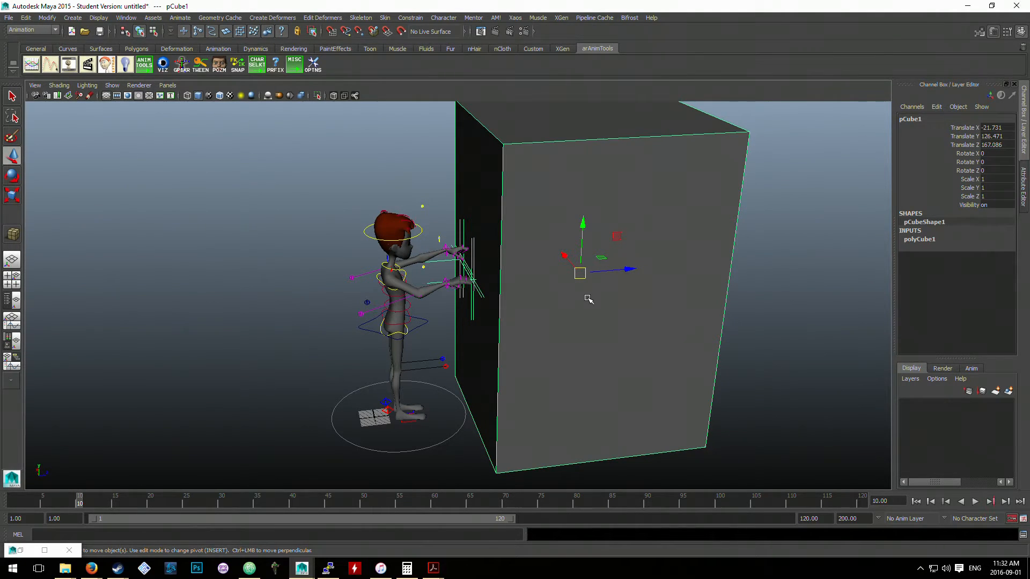
pyautogui.scroll(-3, 588, 298)
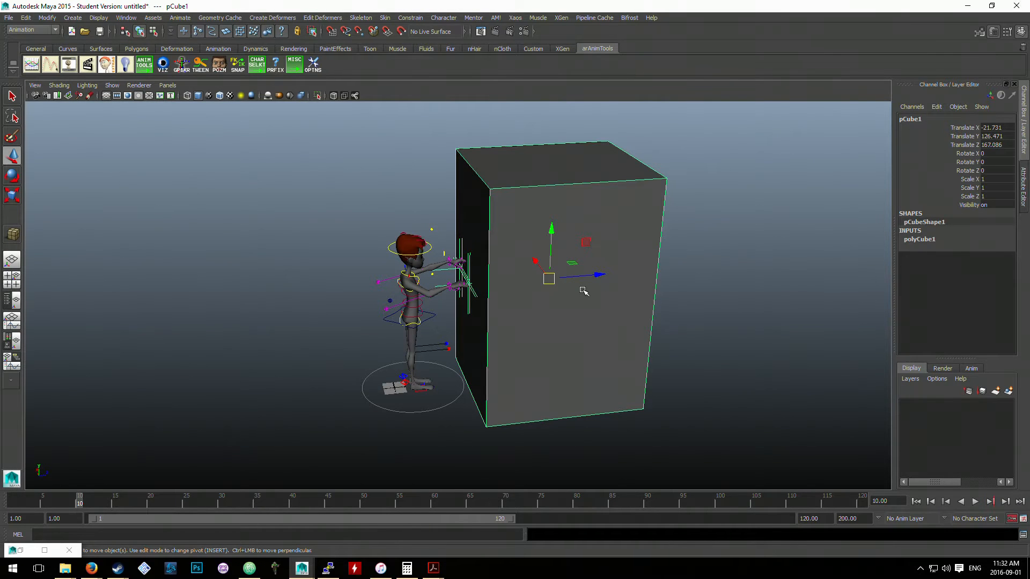
pyautogui.keyDown('alt'); pyautogui.moveTo(550, 290); pyautogui.dragTo(557, 316); pyautogui.keyUp('alt')
pyautogui.moveTo(617, 276); pyautogui.dragTo(667, 257)
pyautogui.hotkey('ctrl', 'z')
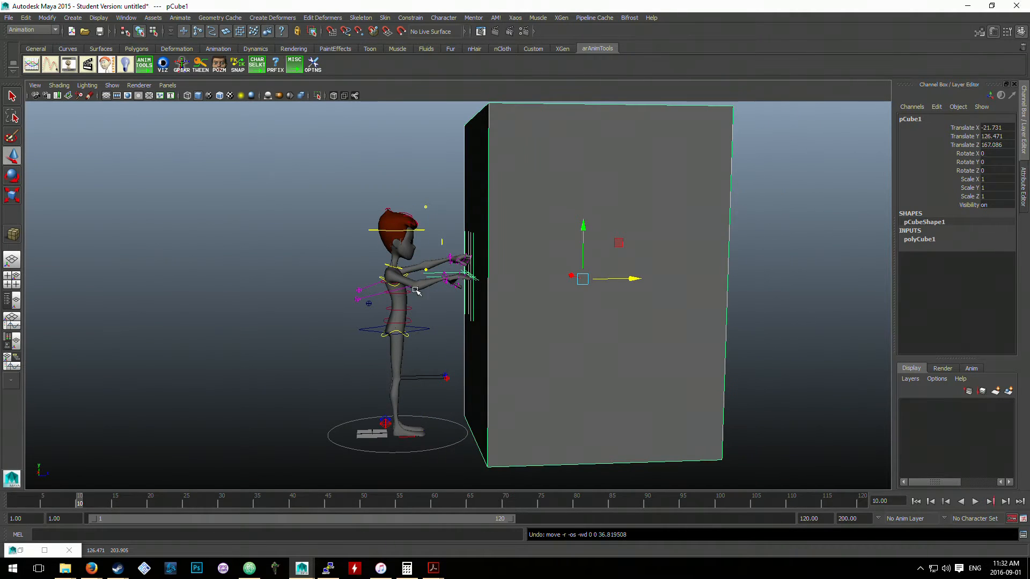
# - Rotate the character's COG control forward so that the body leans toward the cube
pyautogui.click(439, 322)
pyautogui.press('e')
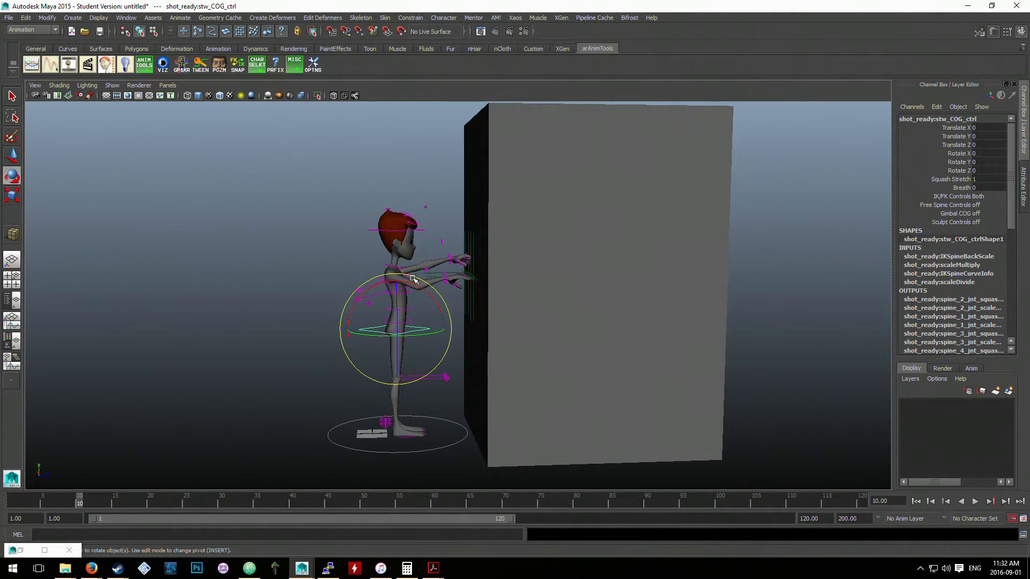
pyautogui.moveTo(431, 283); pyautogui.dragTo(432, 284)
pyautogui.press('w')
pyautogui.moveTo(396, 328); pyautogui.dragTo(367, 316)
pyautogui.click(306, 285)
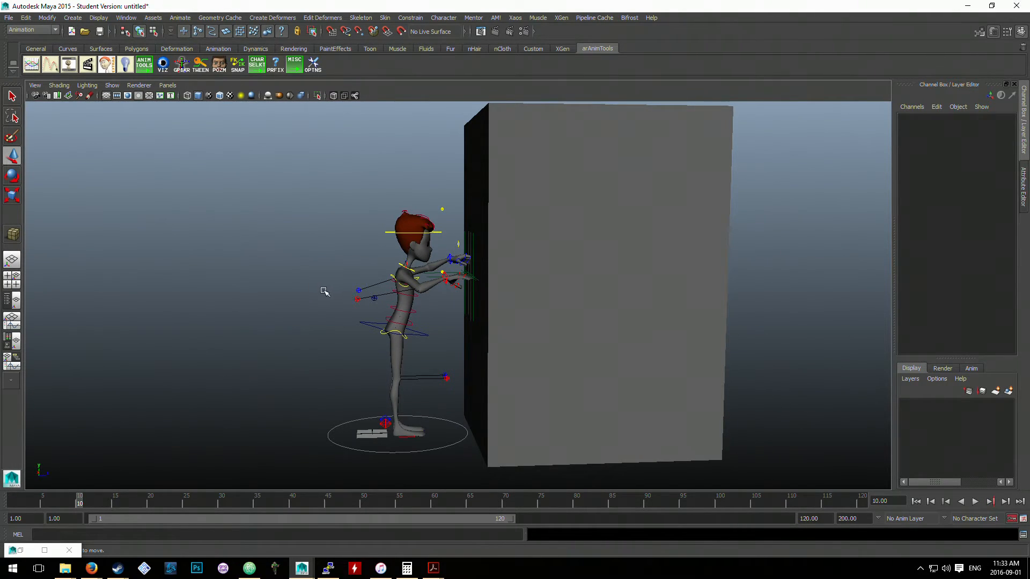
# - Try rotating the left arm IK control while it is constrained to locator1
pyautogui.keyDown('alt'); pyautogui.moveTo(533, 285); pyautogui.dragTo(528, 329); pyautogui.keyUp('alt')
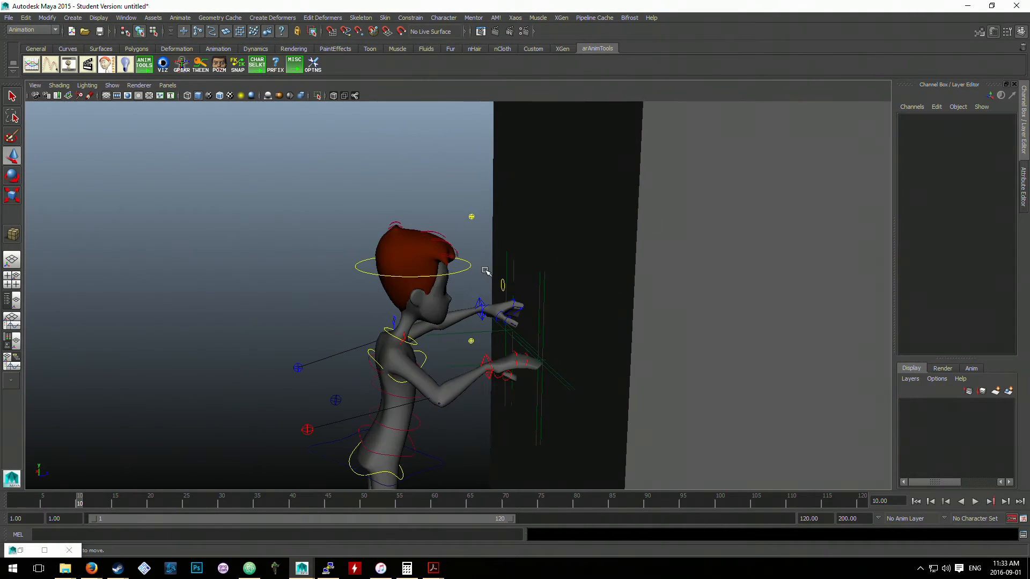
pyautogui.click(481, 301)
pyautogui.press('e')
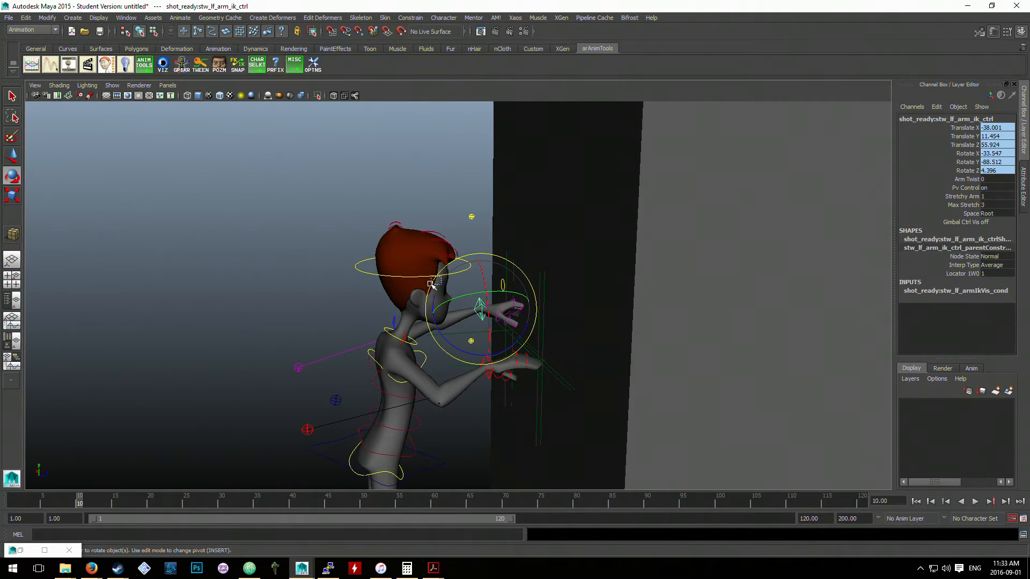
pyautogui.moveTo(430, 285); pyautogui.dragTo(429, 286)
# - Test the hand constraints by rotating pCube1, and undo the rotation
pyautogui.scroll(-2, 637, 270)
pyautogui.click(628, 260)
pyautogui.moveTo(653, 301); pyautogui.dragTo(609, 313)
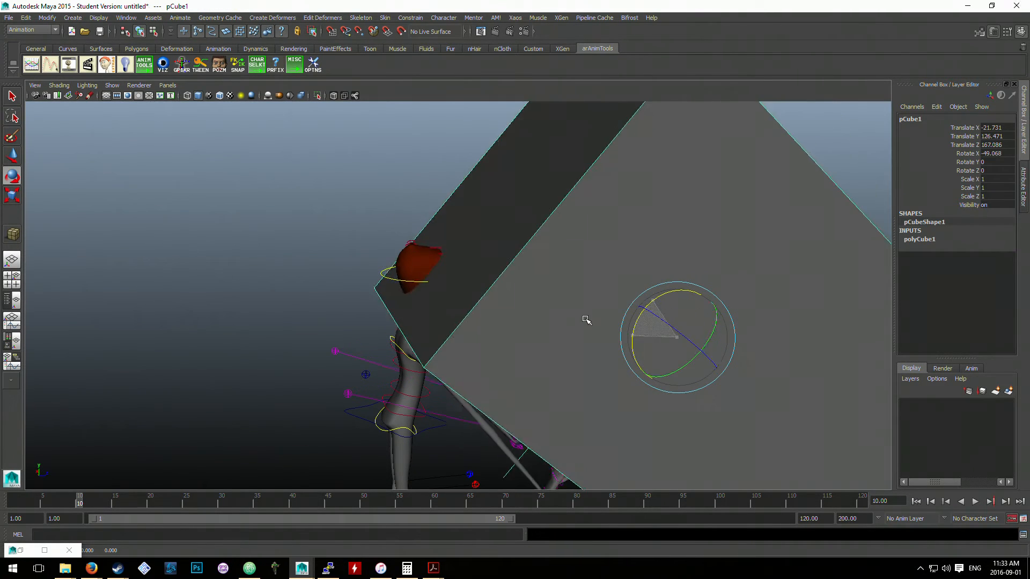
pyautogui.hotkey('ctrl', 'z')
pyautogui.scroll(-1, 519, 395)
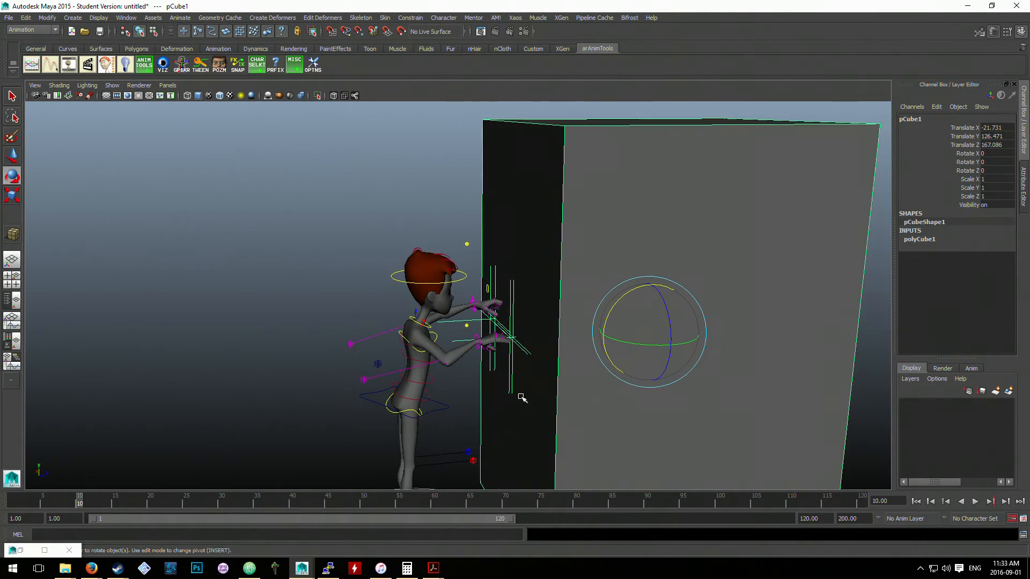
# - Examine the leaning character's hands and arms against the cube, and select the left elbow pole vector control
pyautogui.scroll(-4, 522, 398)
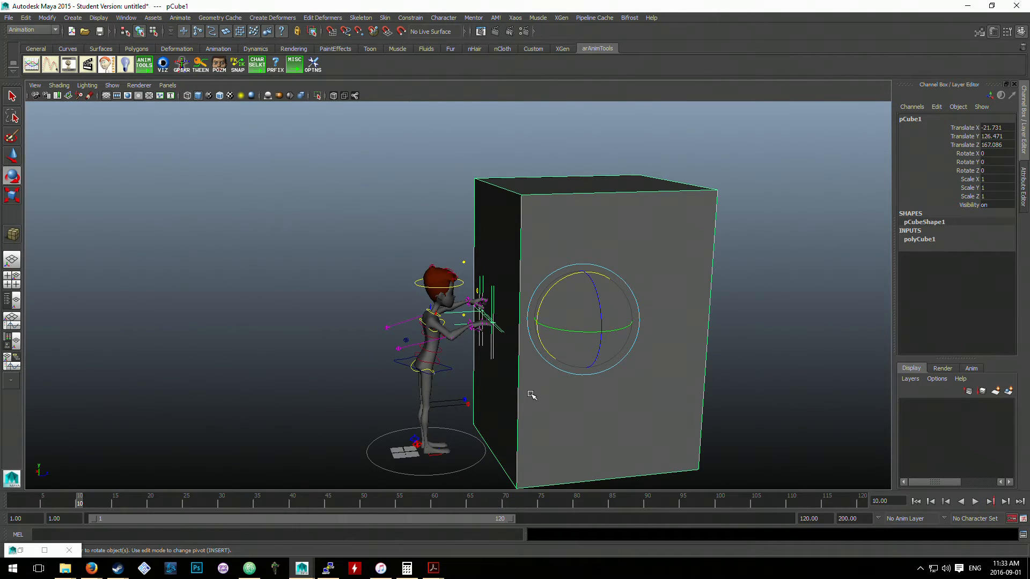
pyautogui.keyDown('alt'); pyautogui.moveTo(530, 396); pyautogui.dragTo(565, 357, button='right'); pyautogui.keyUp('alt')
pyautogui.keyDown('alt'); pyautogui.moveTo(566, 357); pyautogui.dragTo(541, 326); pyautogui.keyUp('alt')
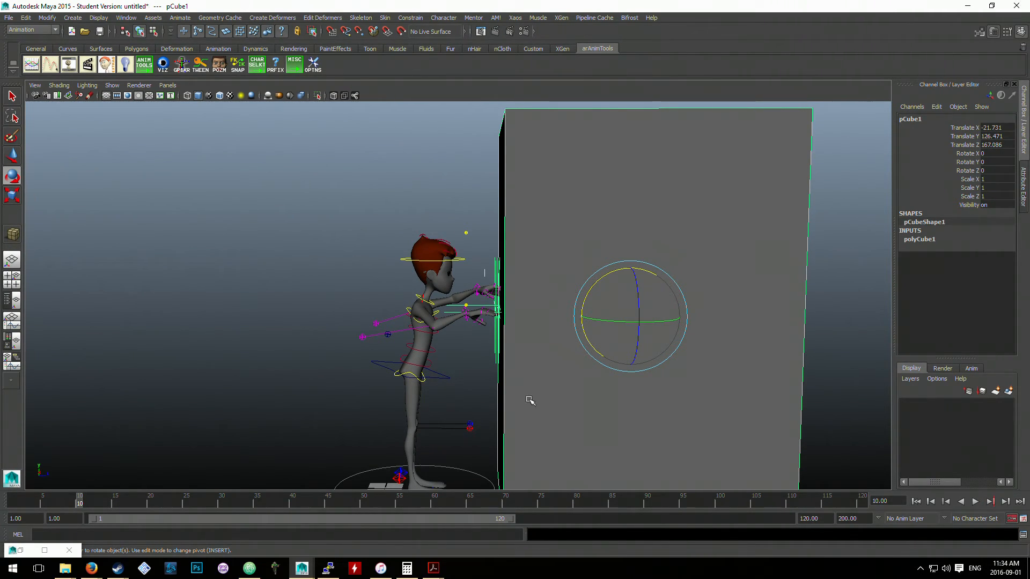
pyautogui.scroll(-2, 529, 400)
pyautogui.click(305, 257)
pyautogui.scroll(3, 381, 280)
pyautogui.keyDown('alt'); pyautogui.moveTo(385, 281); pyautogui.dragTo(422, 357); pyautogui.keyUp('alt')
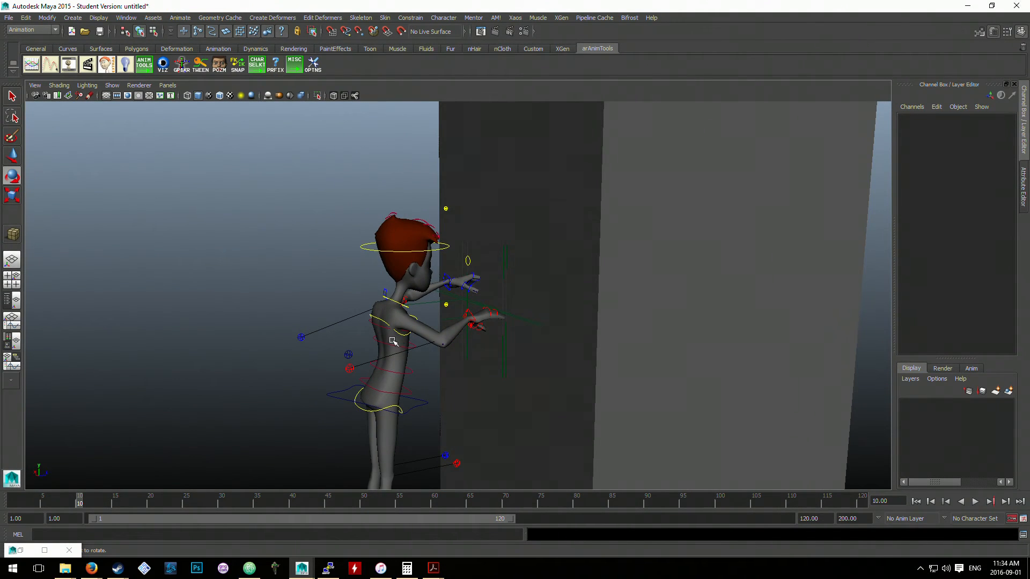
pyautogui.click(300, 337)
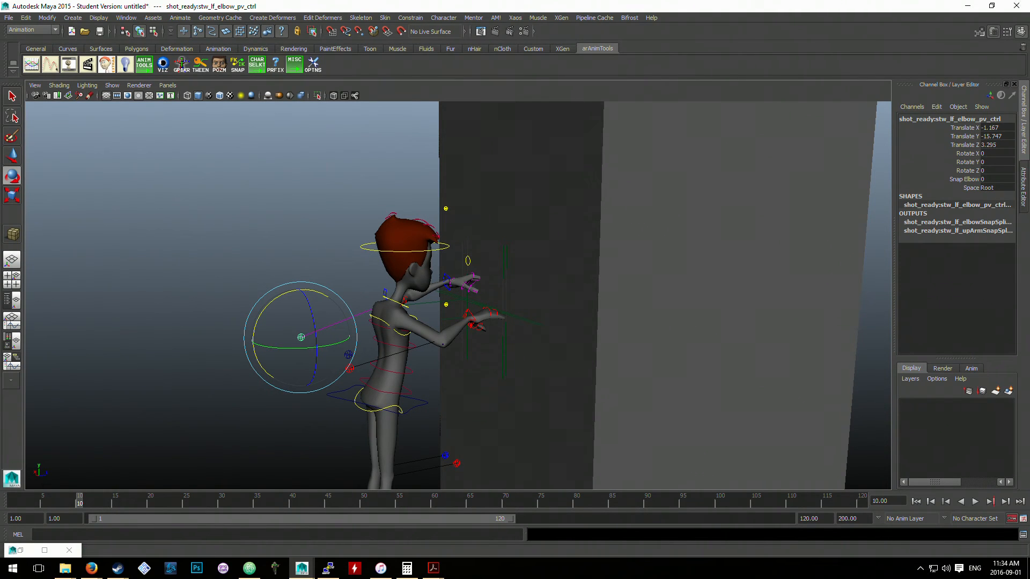
# - Test the finished hand setup by moving pCube1 freely, and undo the move
pyautogui.keyDown('alt'); pyautogui.moveTo(813, 382); pyautogui.dragTo(602, 315); pyautogui.keyUp('alt')
pyautogui.scroll(2, 483, 349)
pyautogui.click(518, 328)
pyautogui.scroll(-2, 585, 318)
pyautogui.press('w')
pyautogui.hotkey('ctrl', 'z')
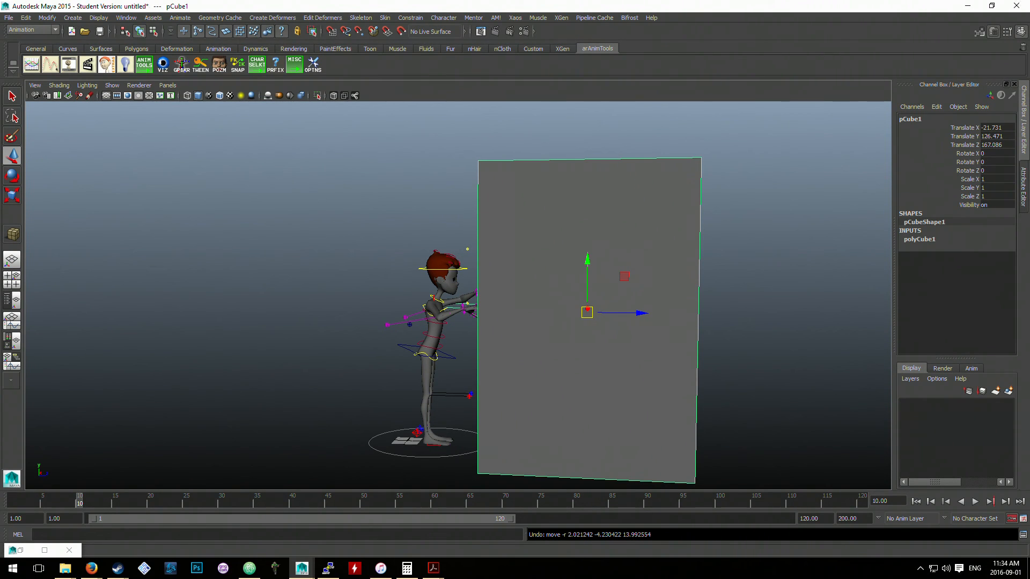
pyautogui.click(920, 569)
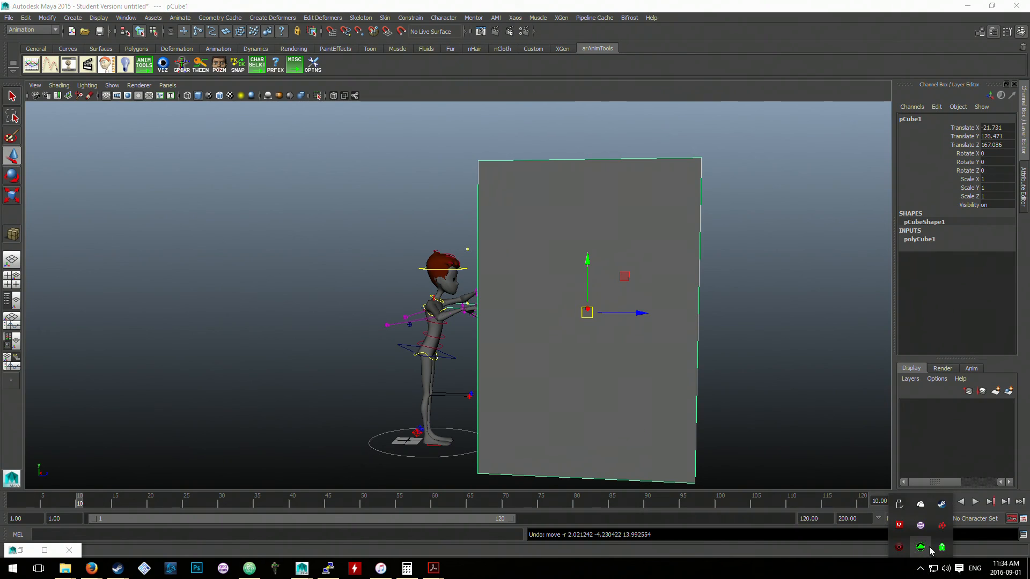